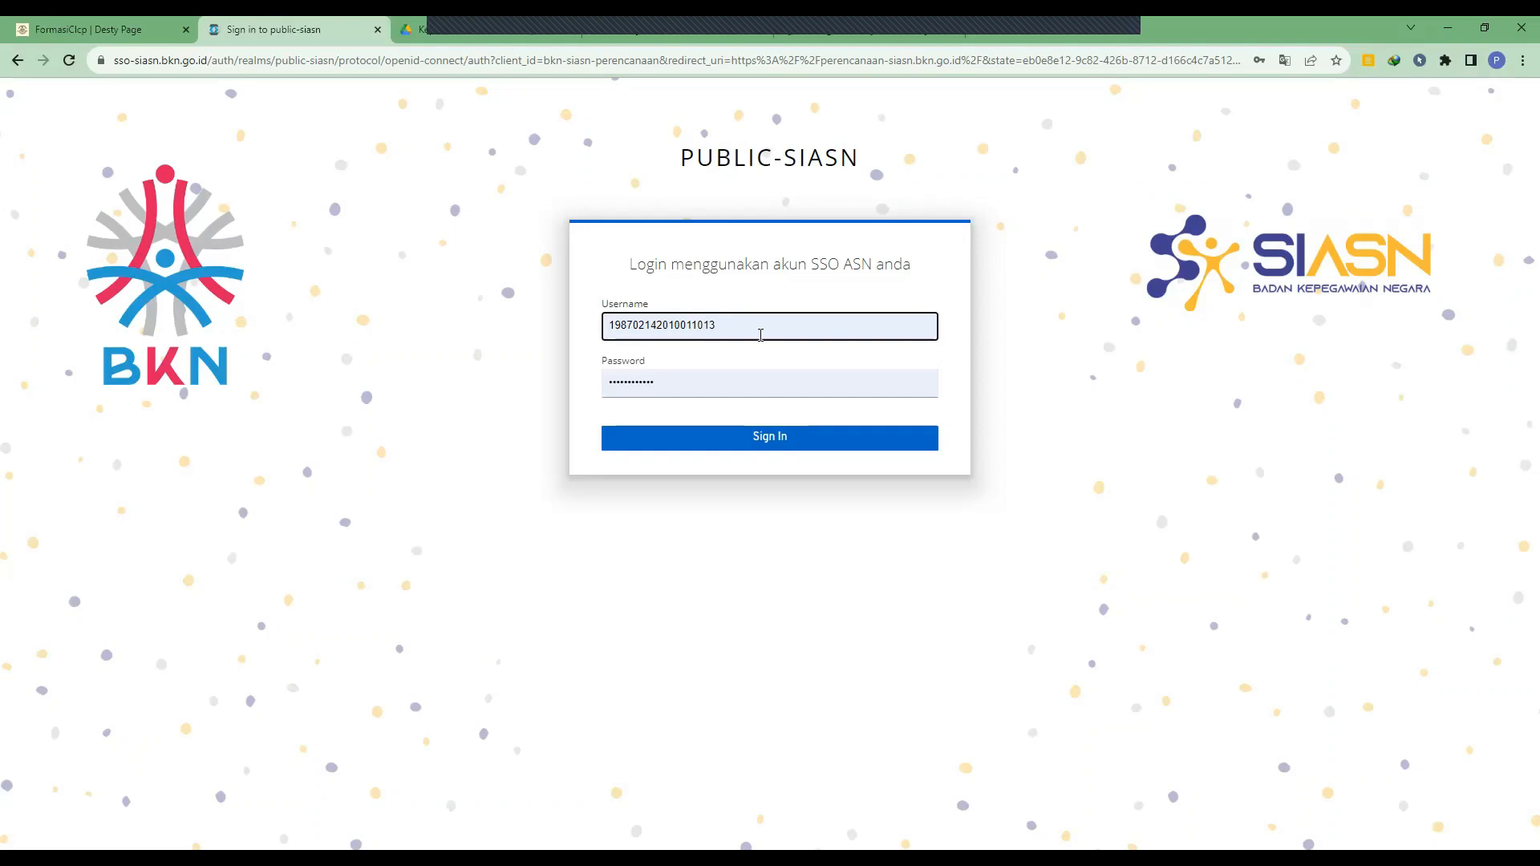
Sign in with the already filled SSO ASN credentials and open the Inbox Usulan SOTK & Informasi Jabatan
left_click(748, 441)
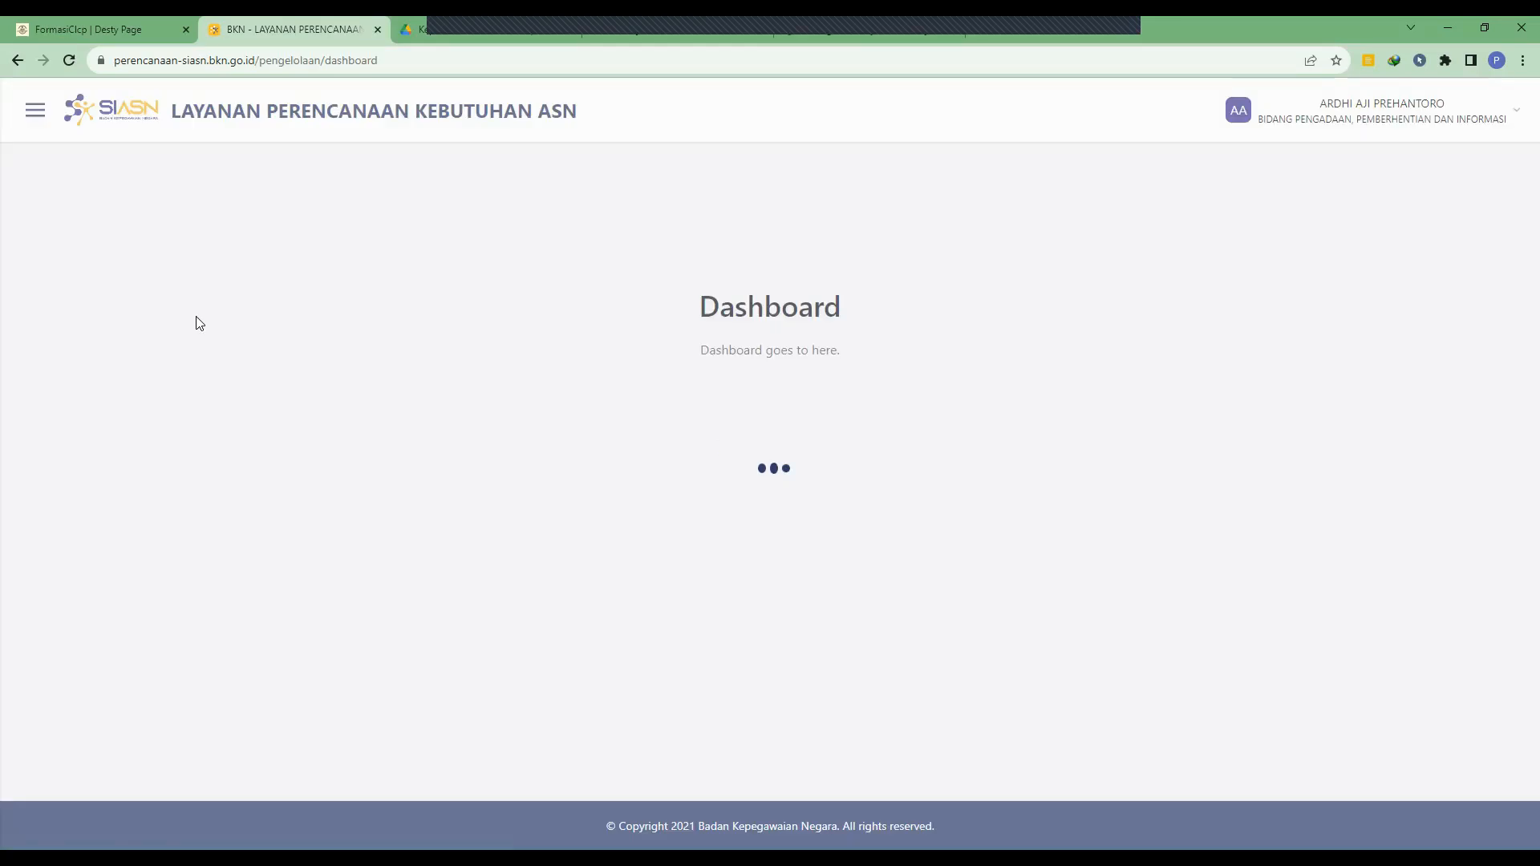
left_click(30, 115)
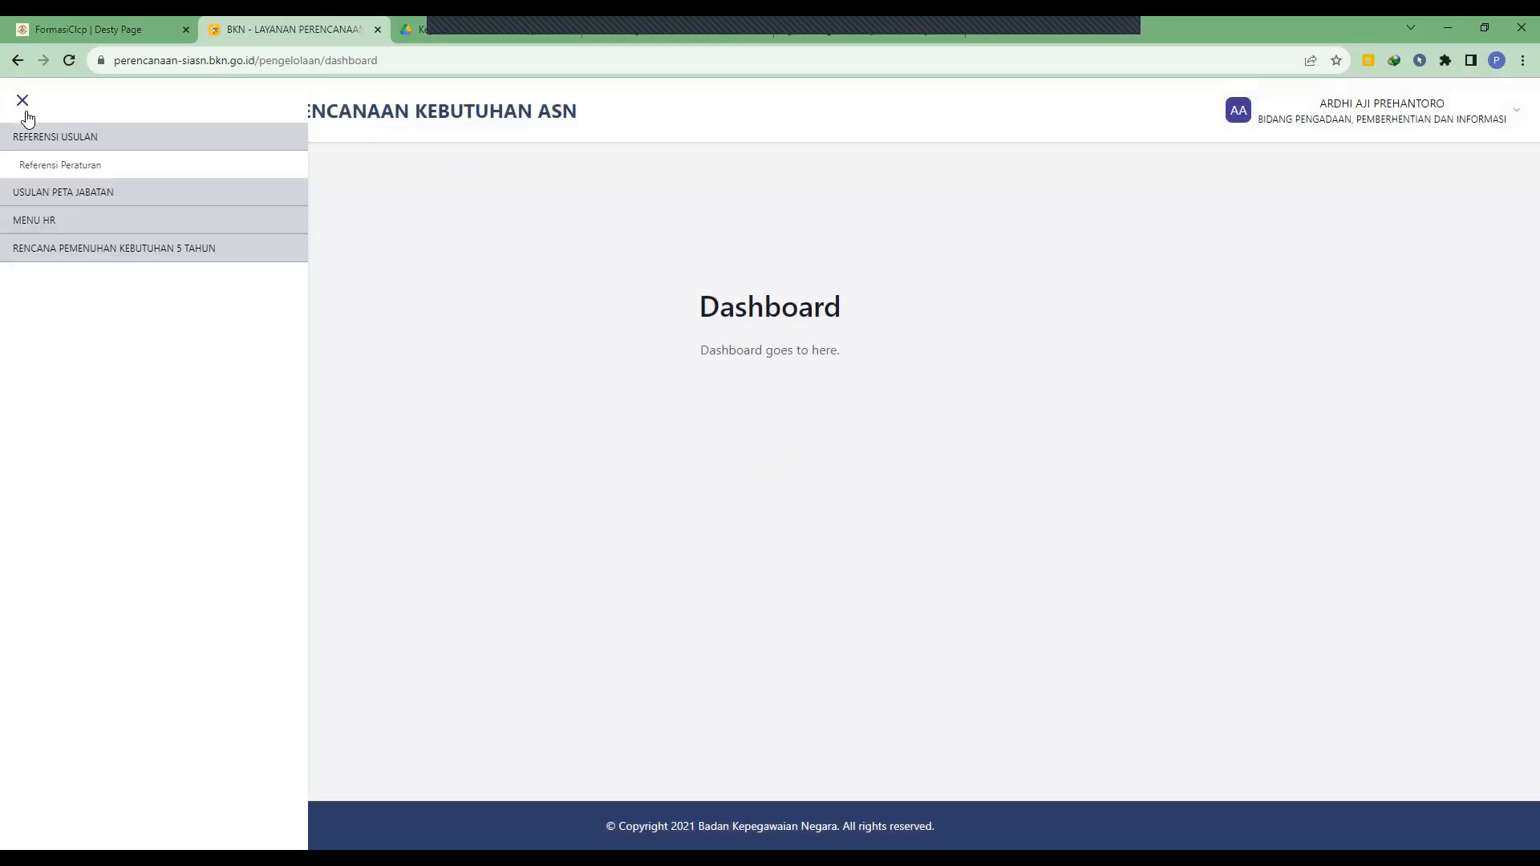
left_click(79, 200)
left_click(83, 220)
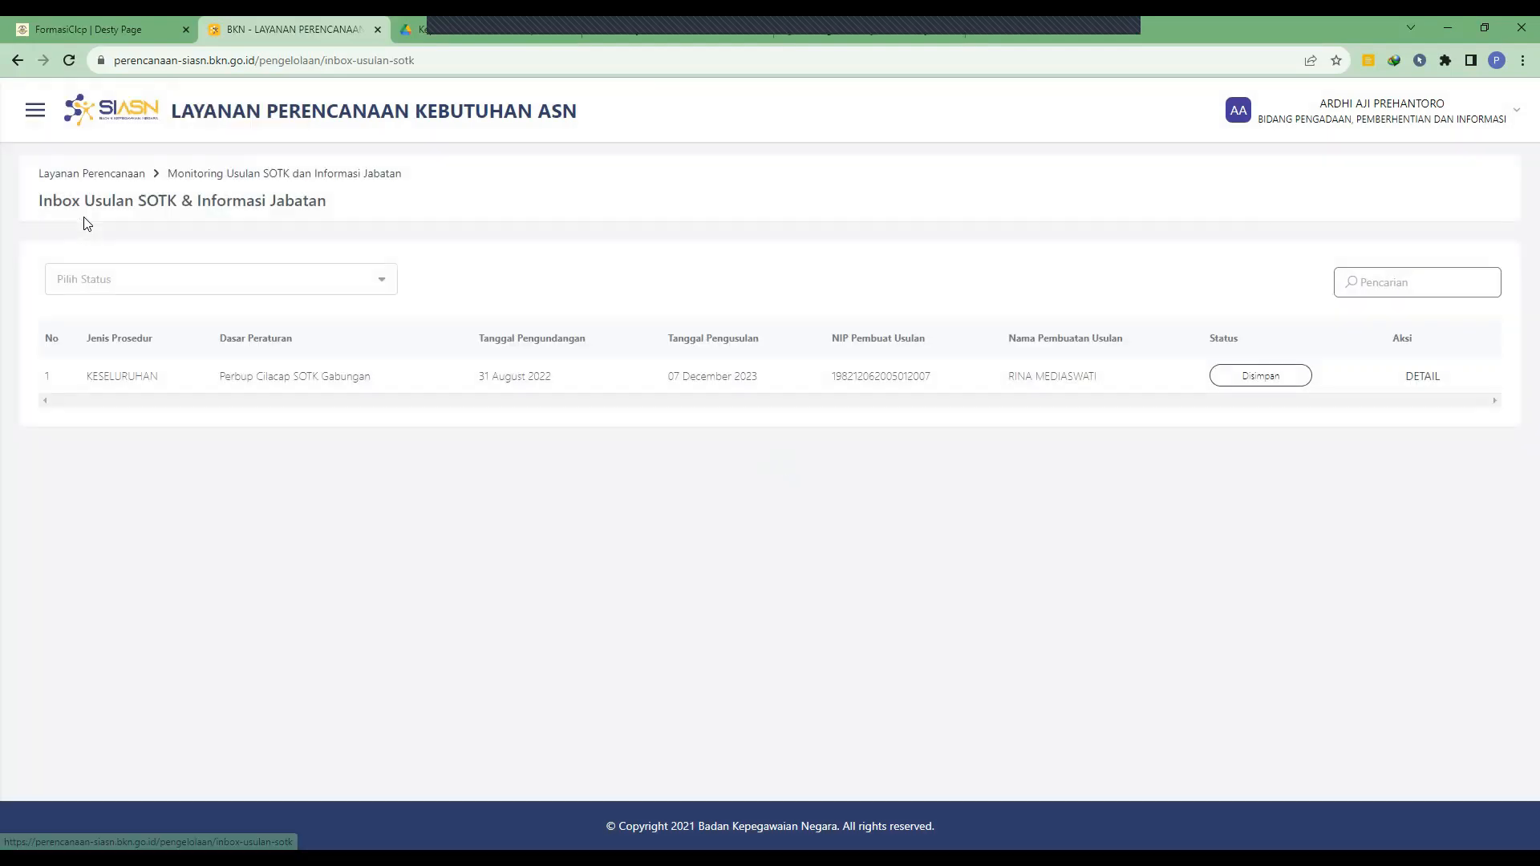
Reload the SOTK proposal inbox and open the details of the KESELURUHAN proposal based on Perbup Cilacap SOTK Gabungan
left_click(32, 112)
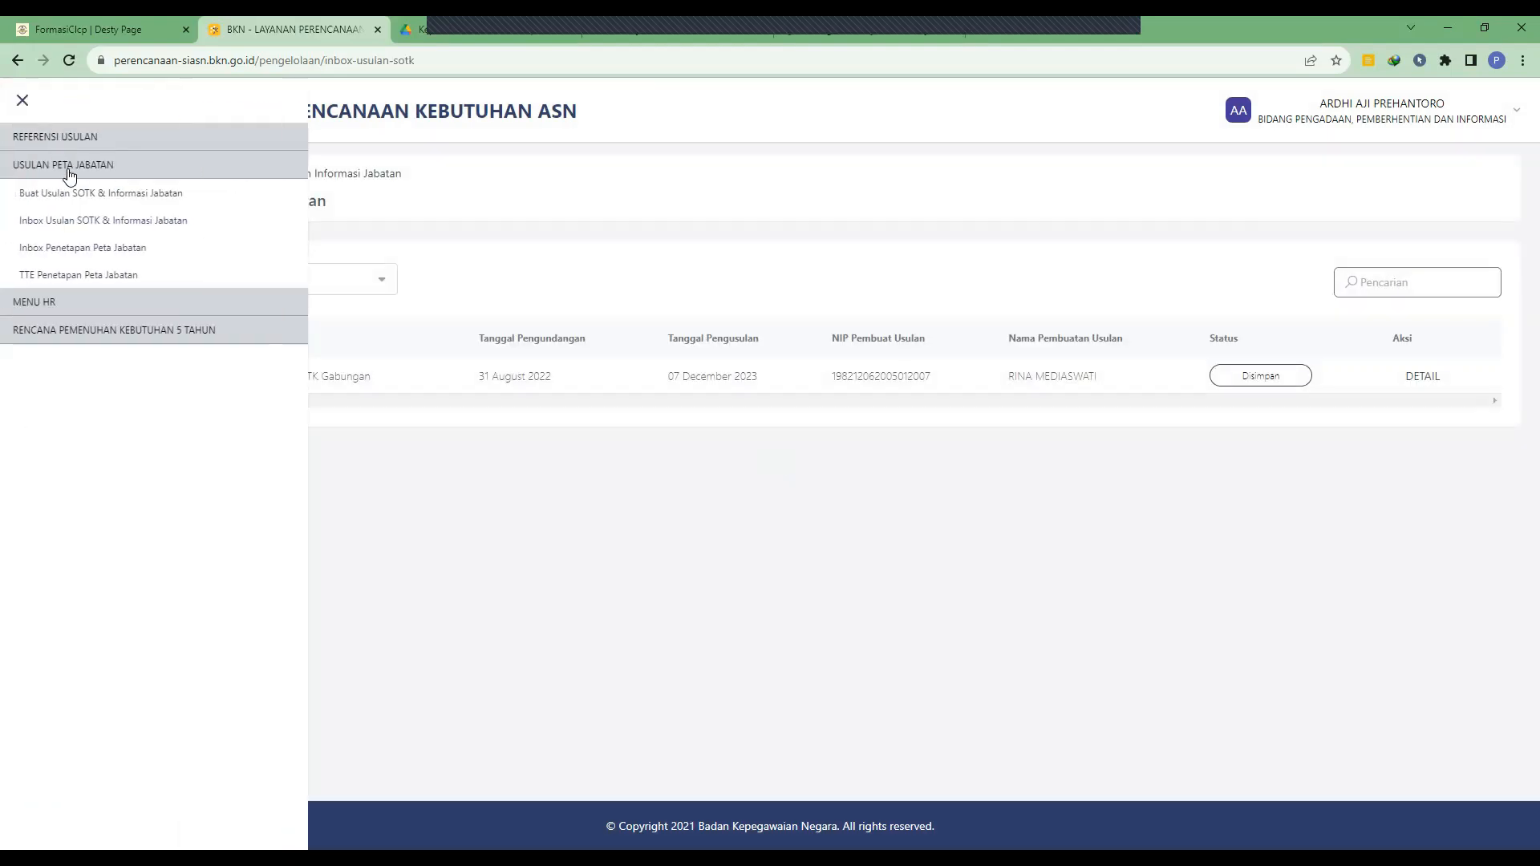
left_click(81, 222)
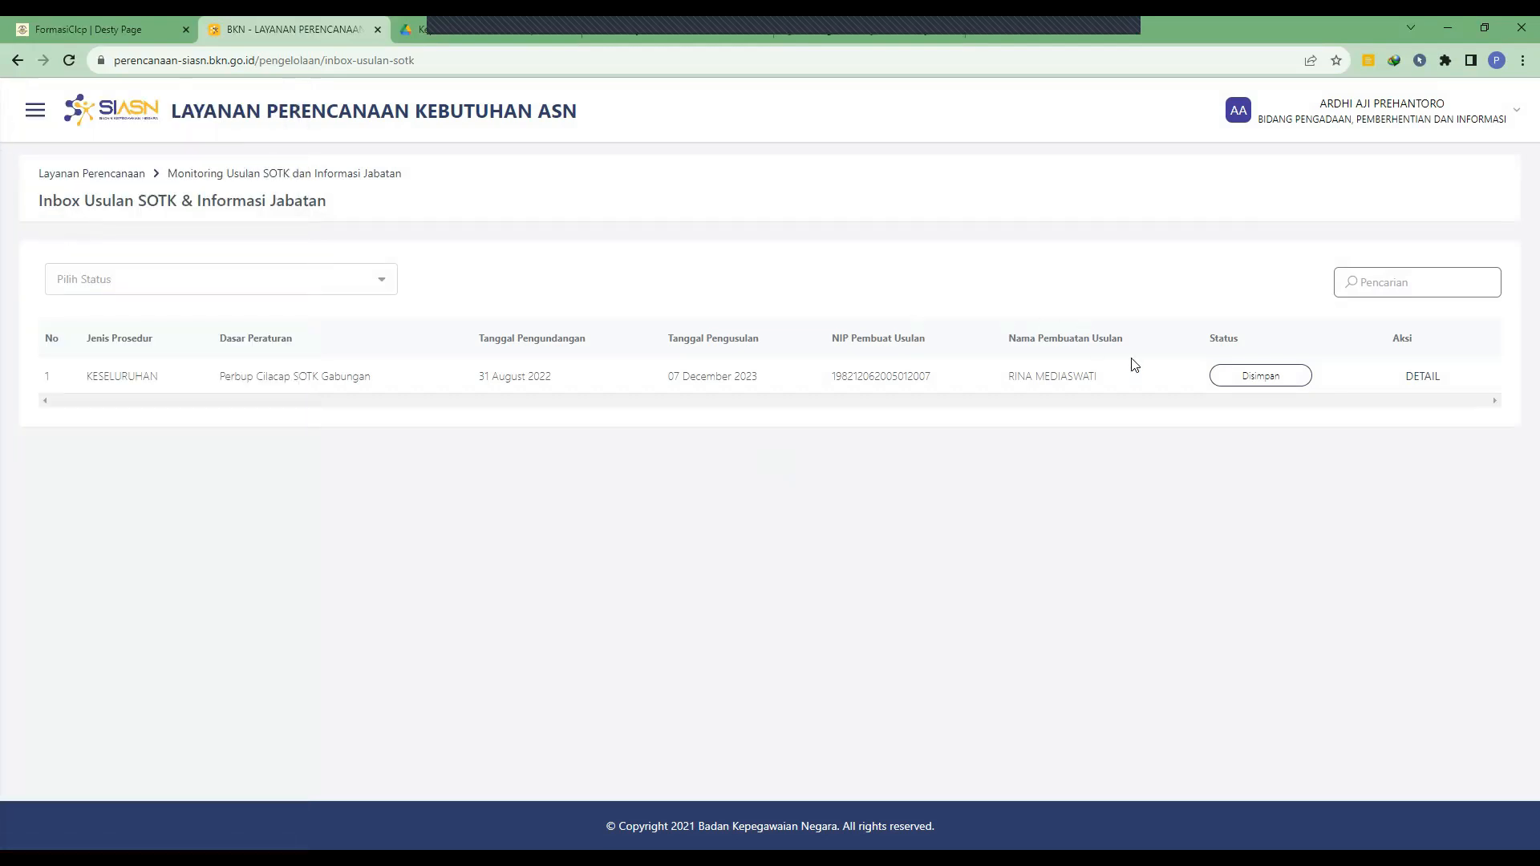
left_click(1440, 387)
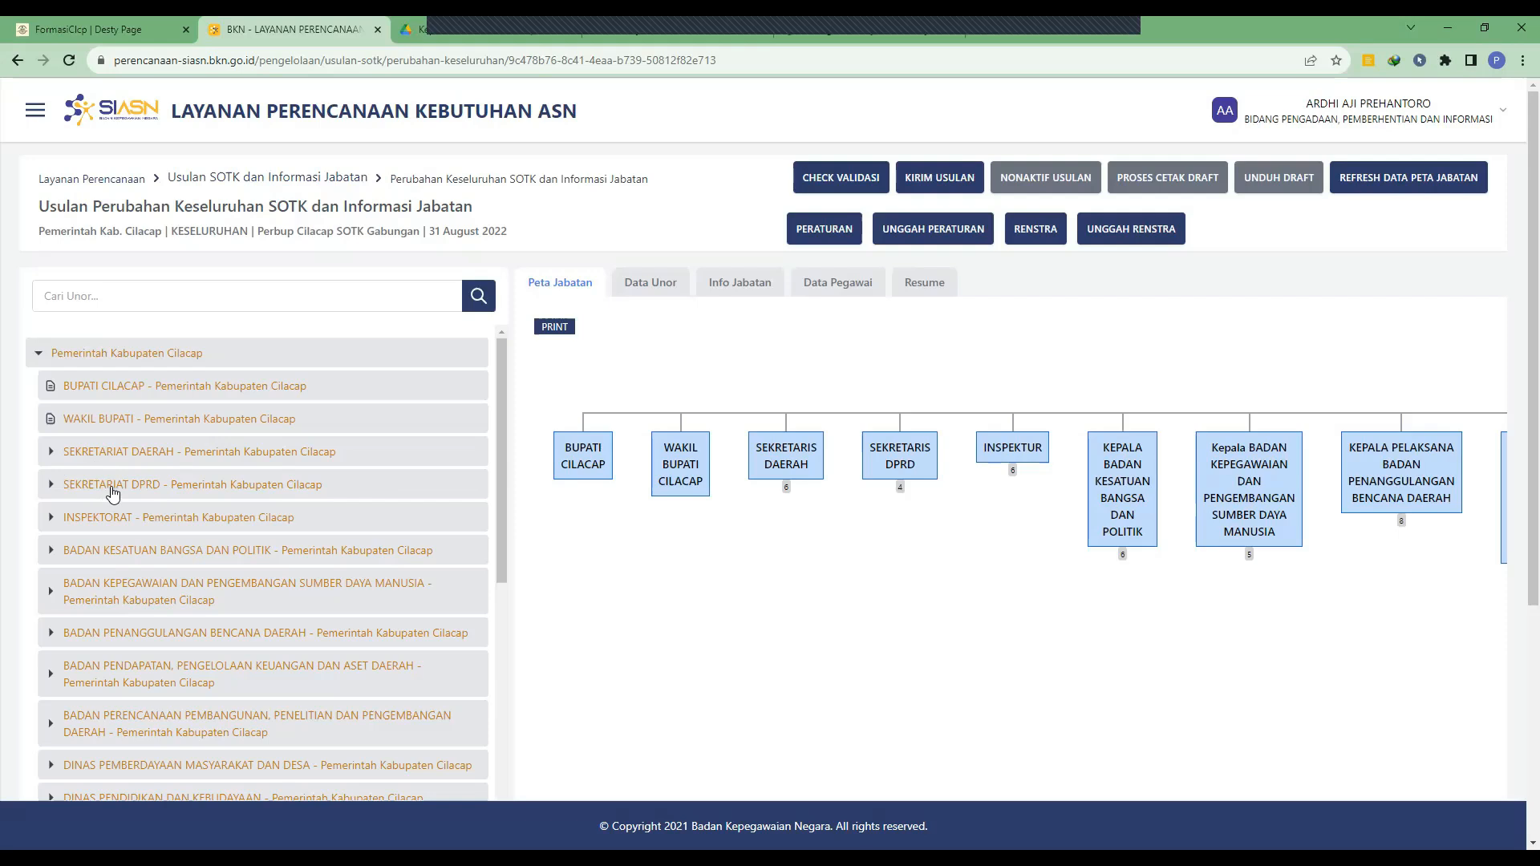
Search the proposal page for "BADAN KEP" to locate the personnel agency in the unit list
scroll(112, 493, "down", 1)
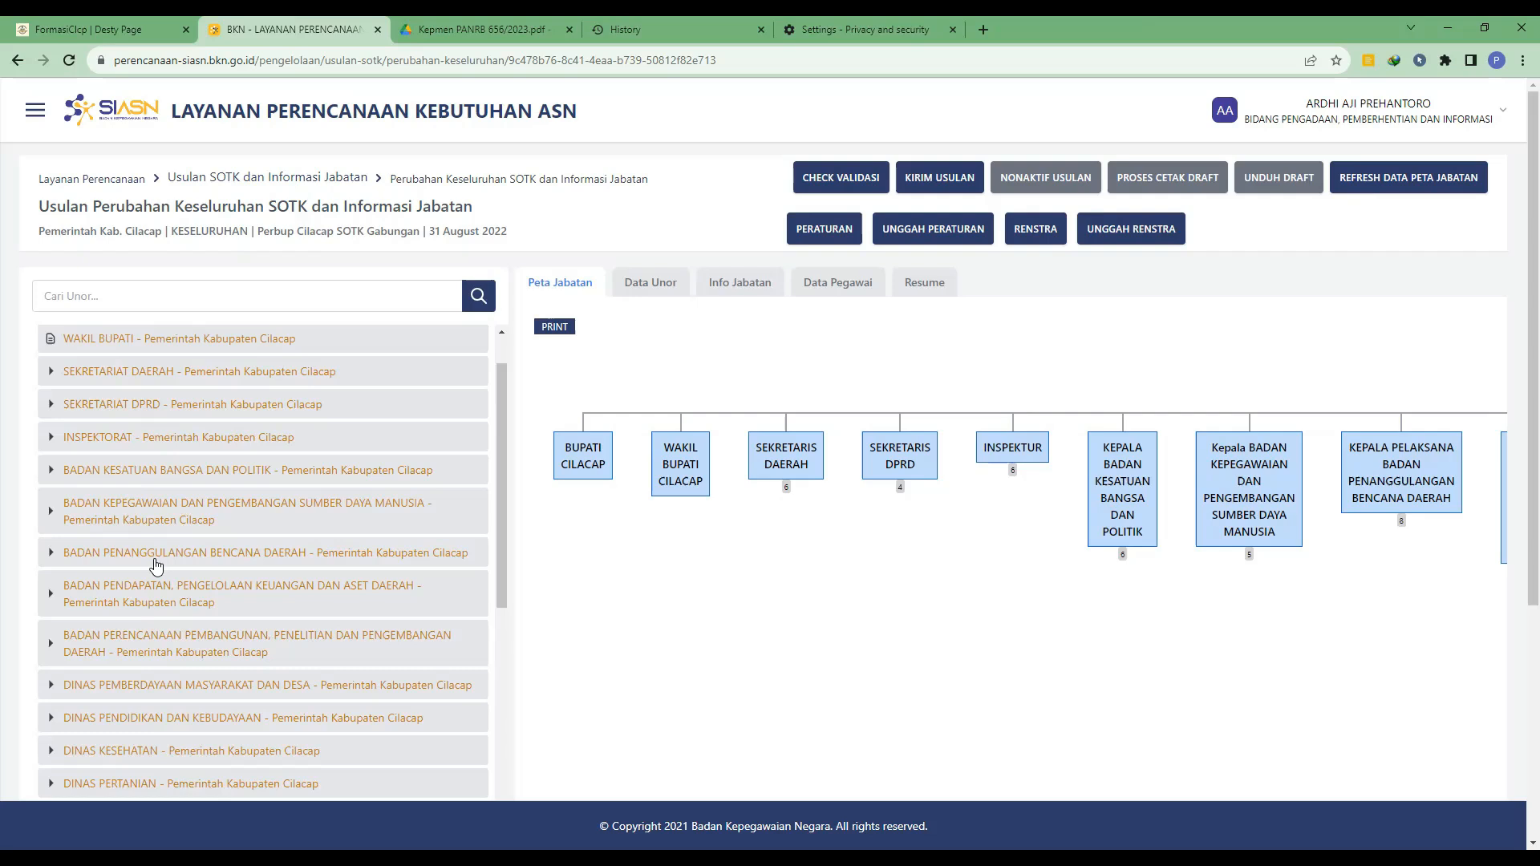
scroll(156, 567, "down", 2)
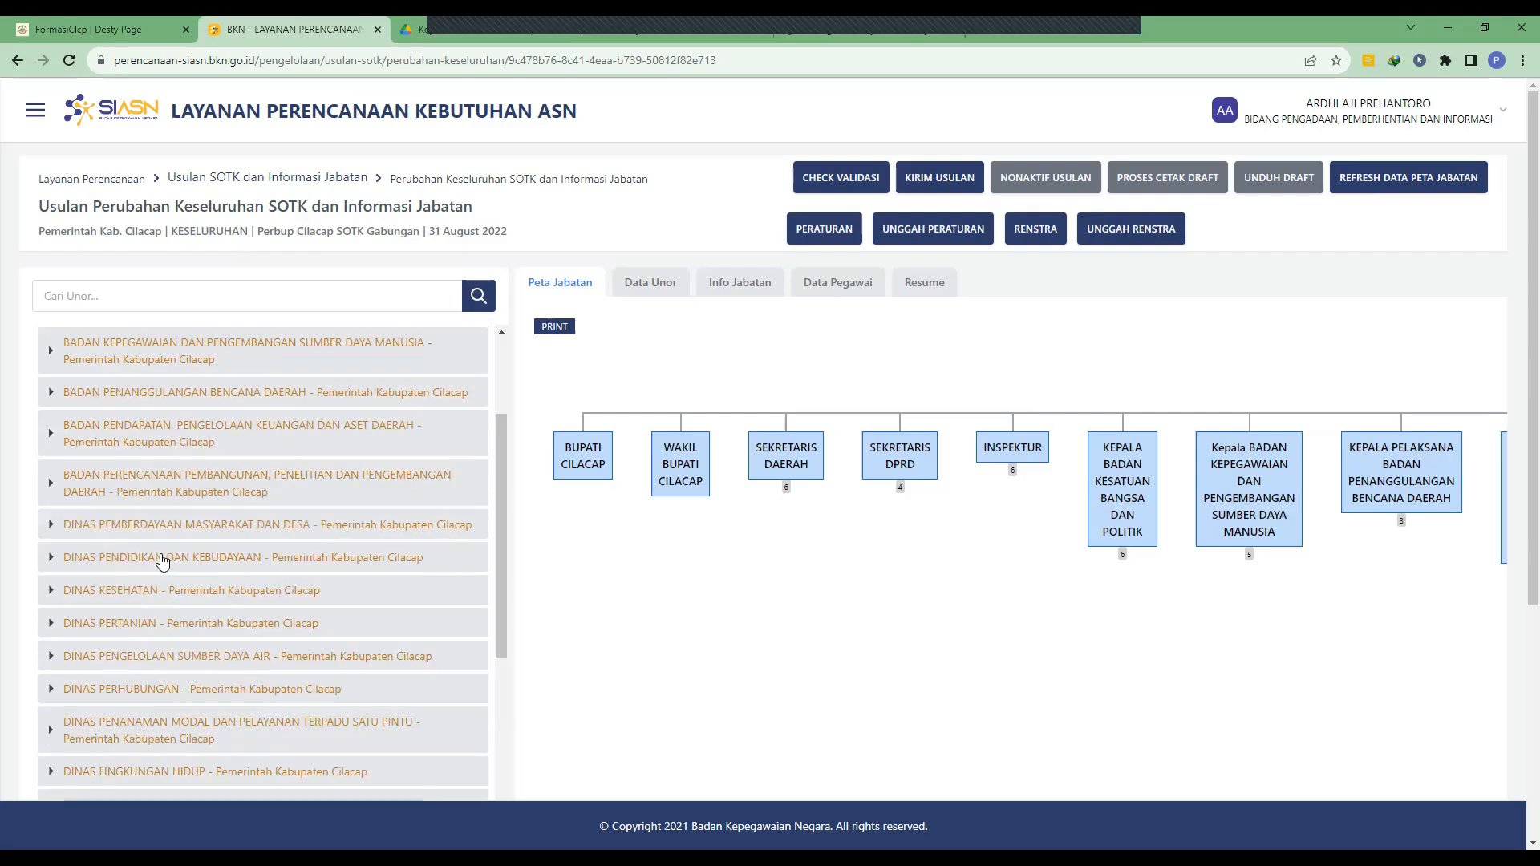
scroll(163, 561, "up", 3)
key("ctrl+f")
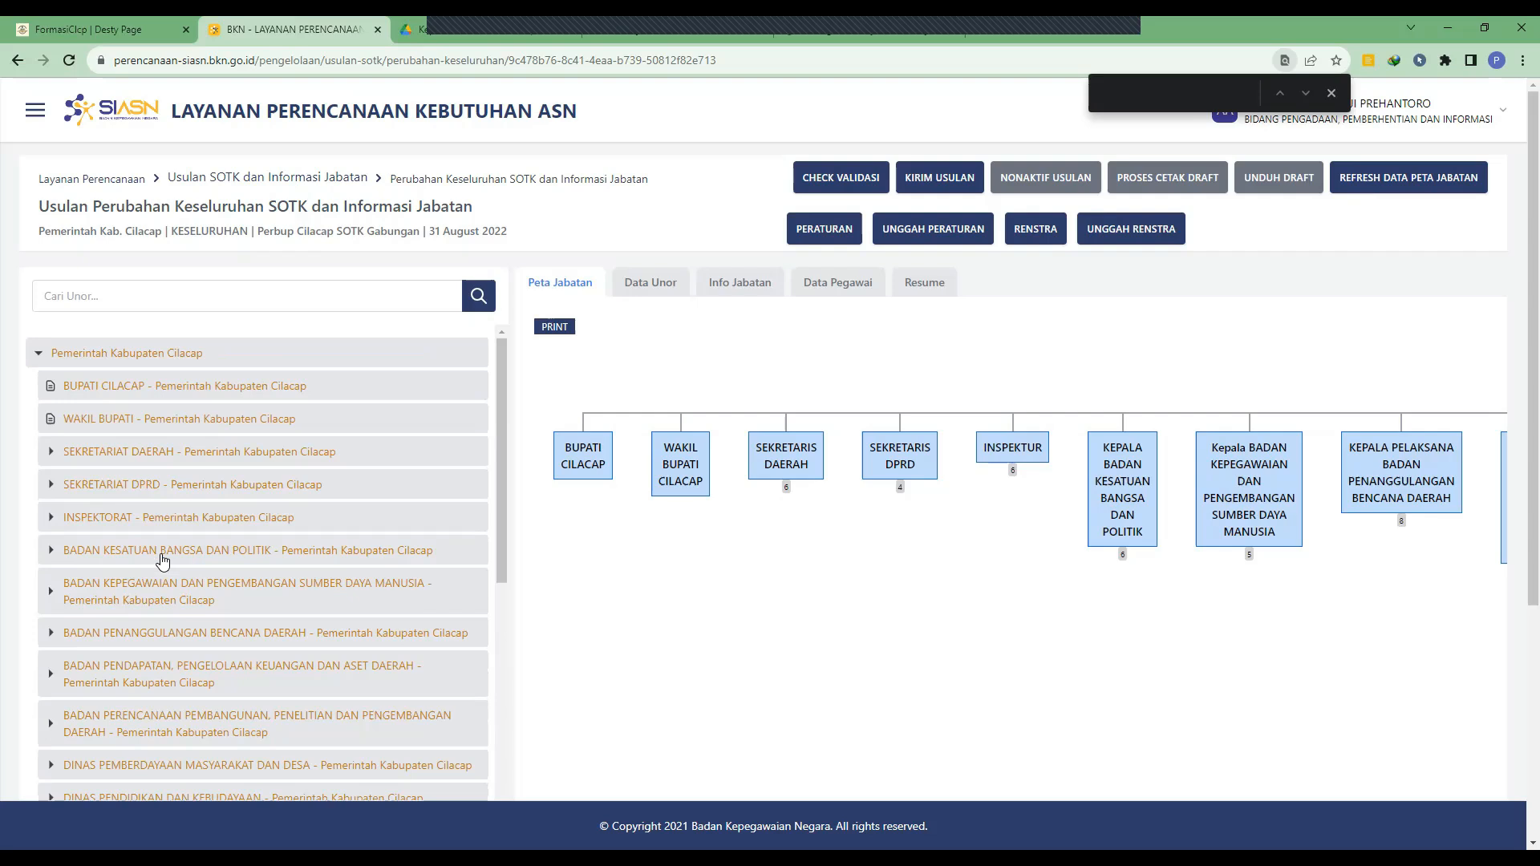
type("BAD")
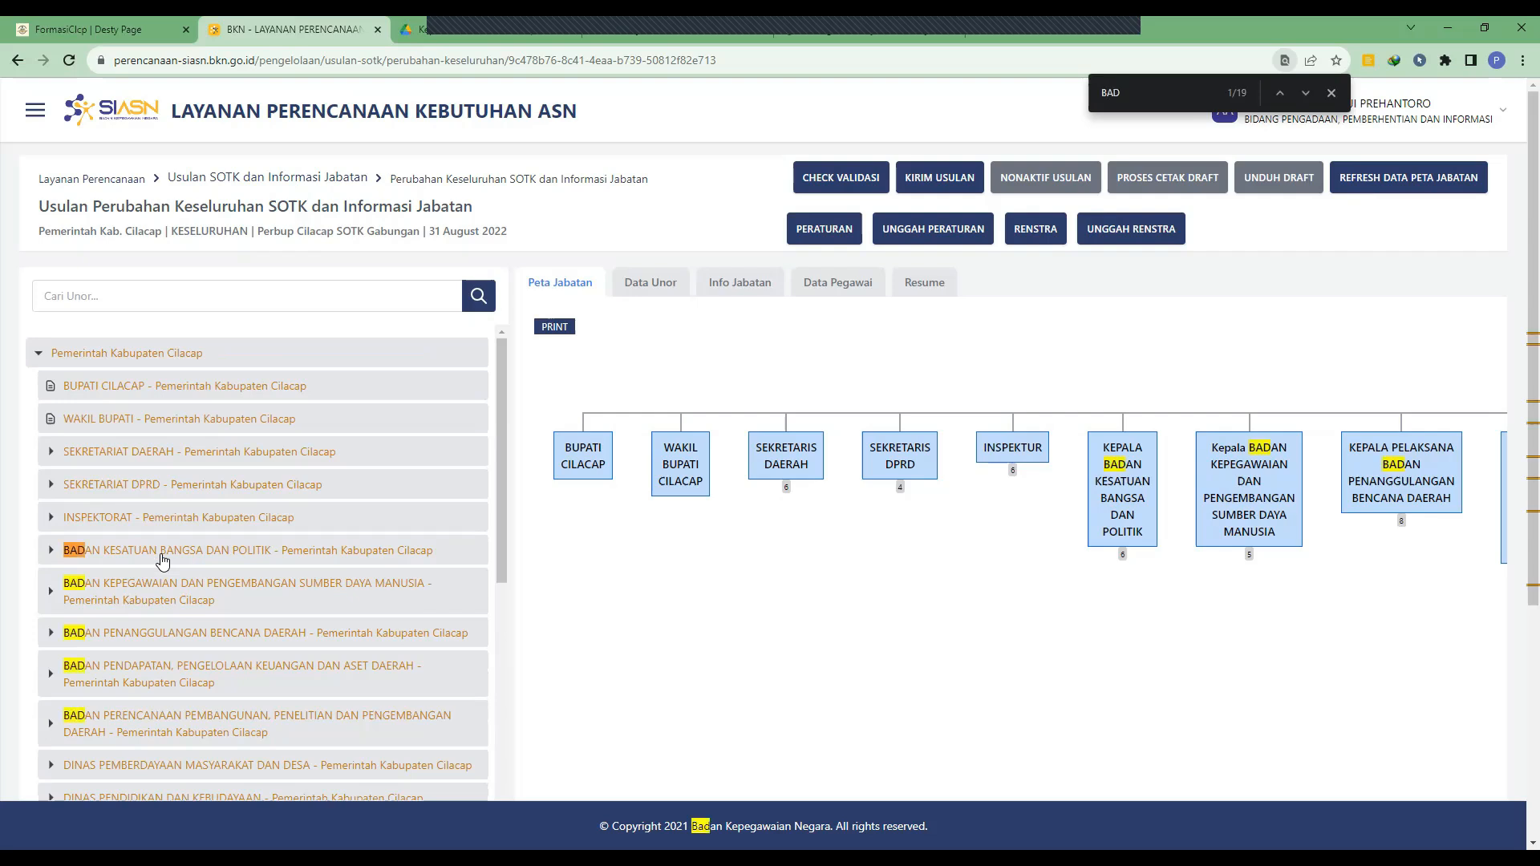
type("AN")
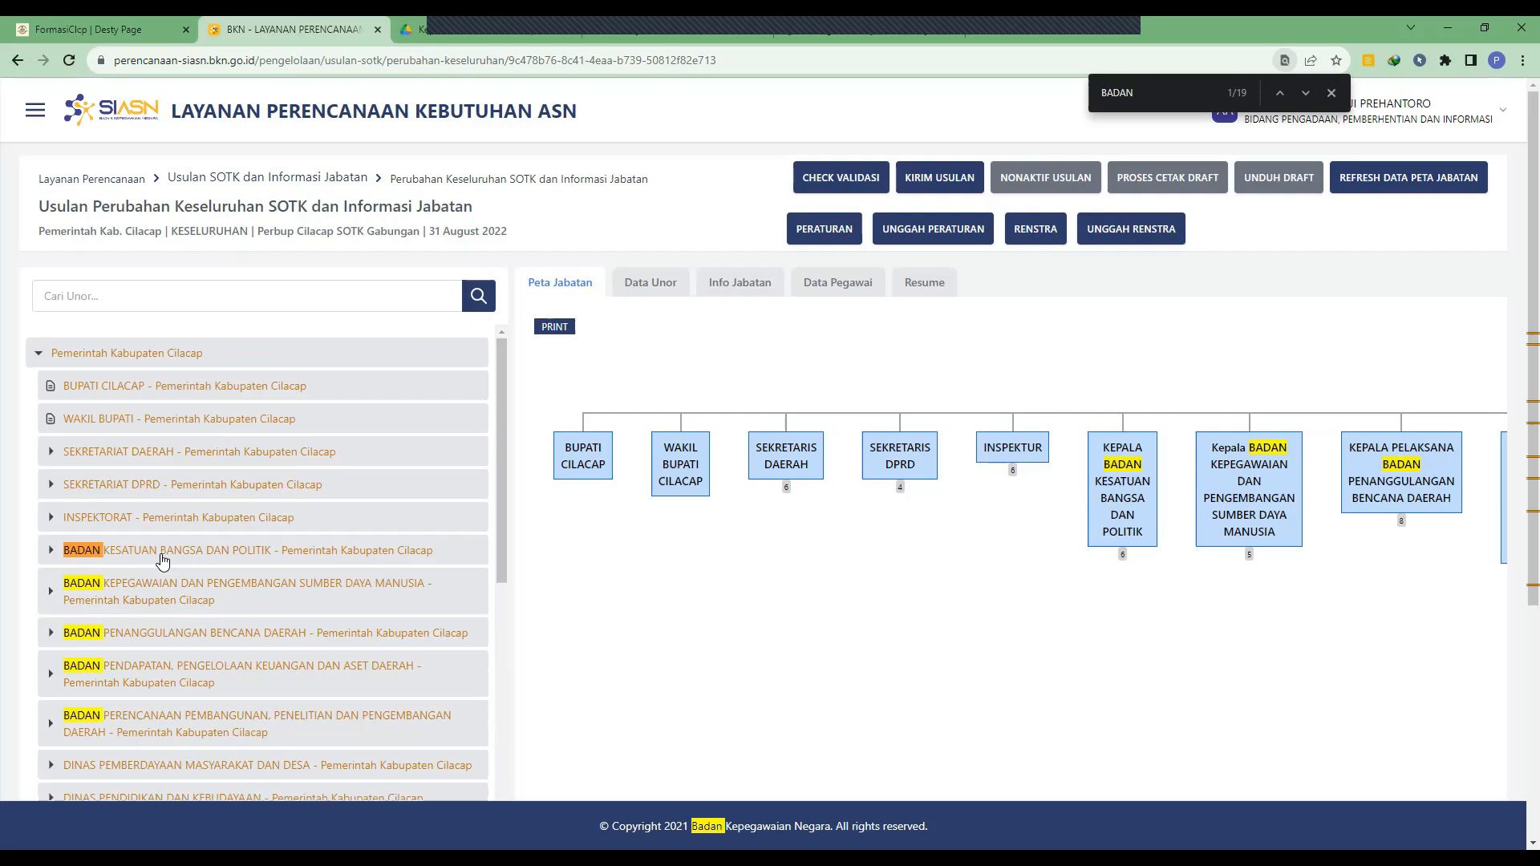
type(" KE")
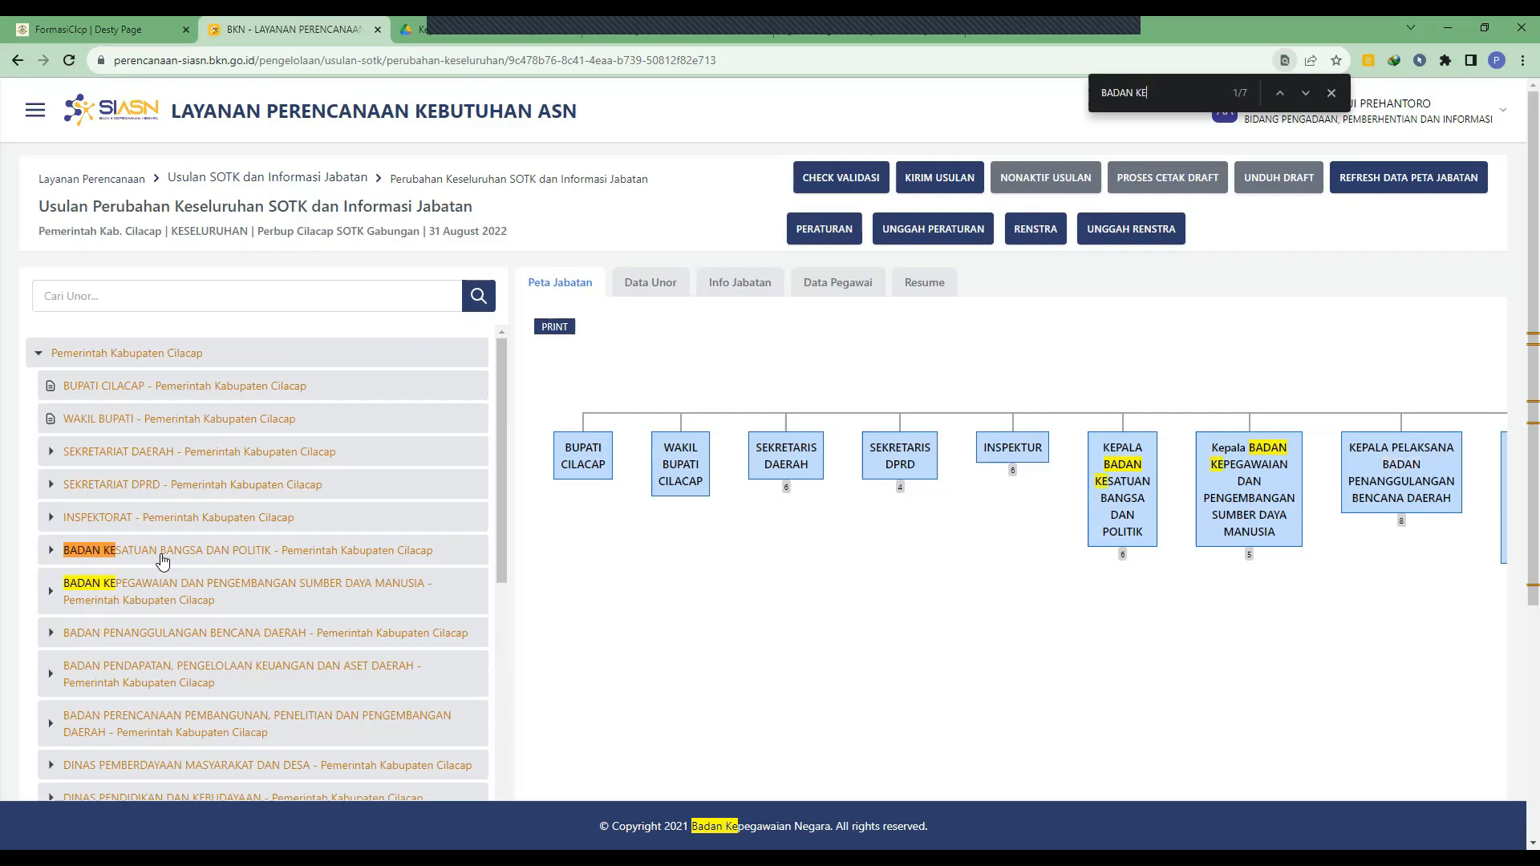
type("P")
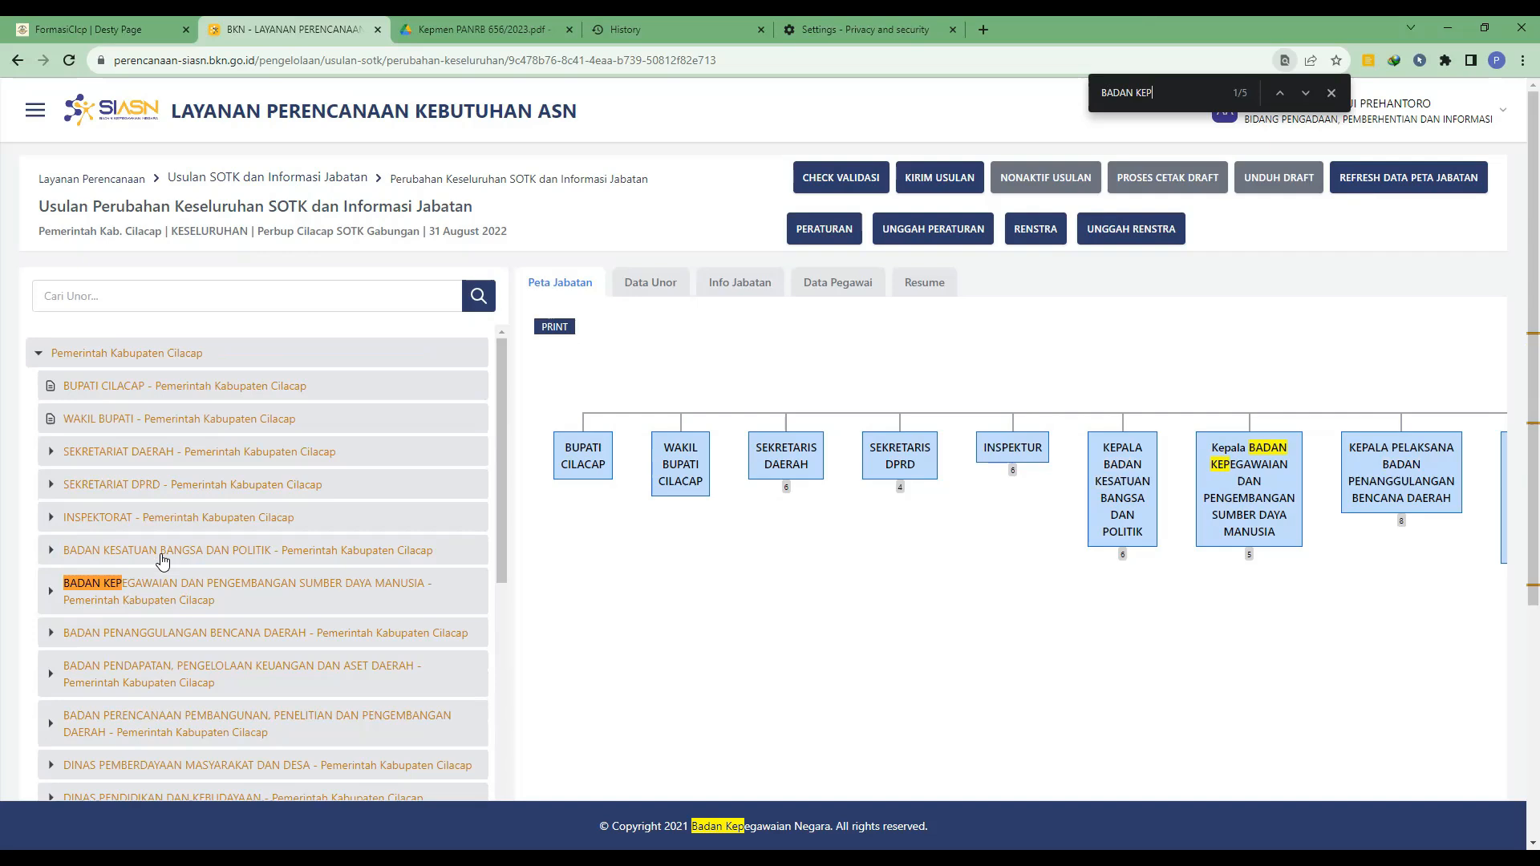
Expand Badan Kepegawaian dan Pengembangan Sumber Daya Manusia and its Sekretariat in the unit tree
scroll(199, 440, "down", 2)
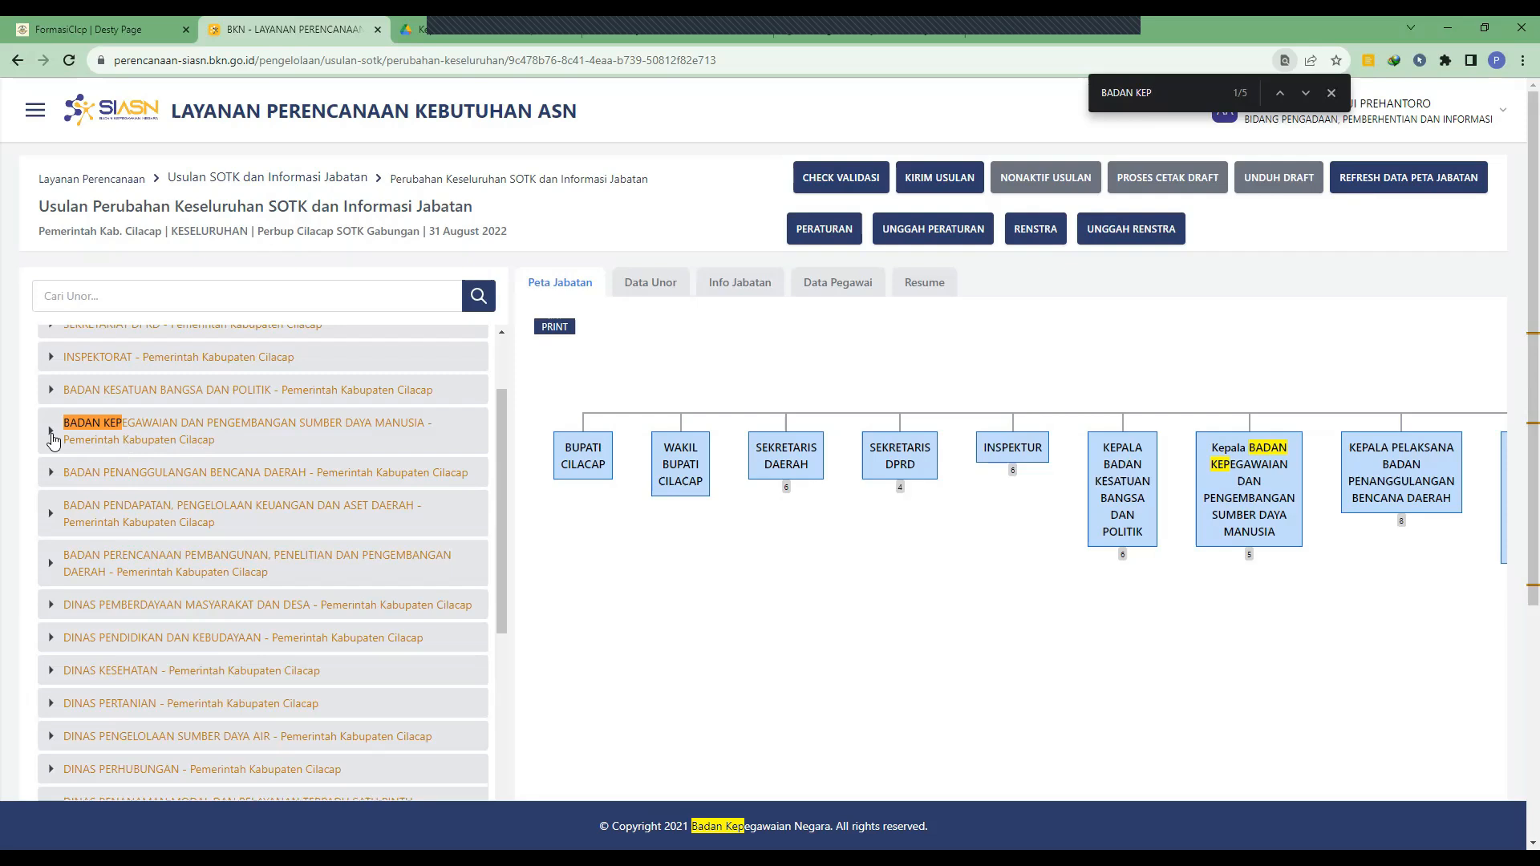
left_click(52, 436)
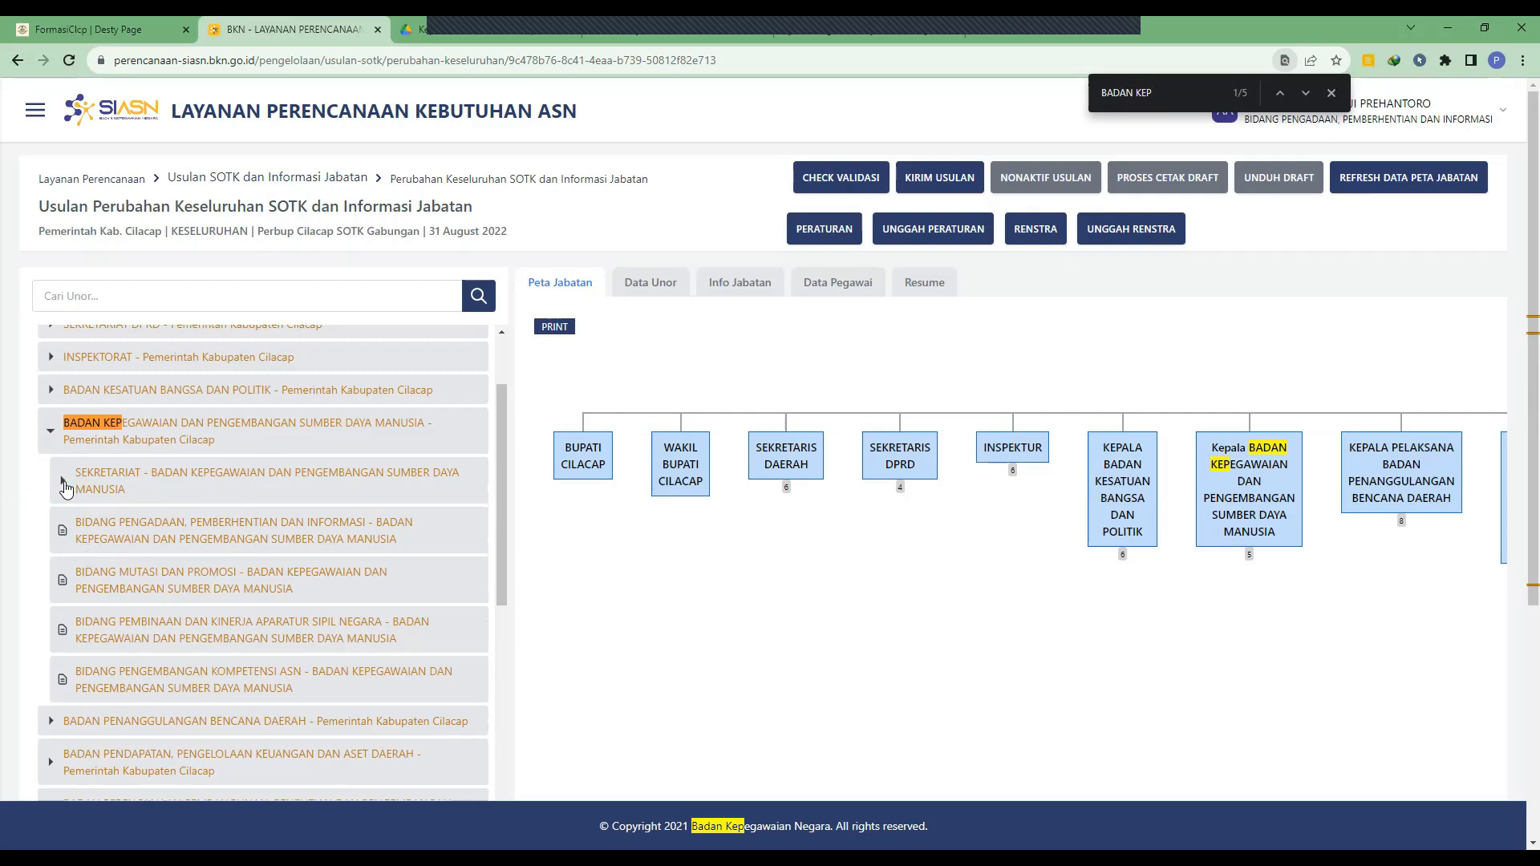
left_click(66, 481)
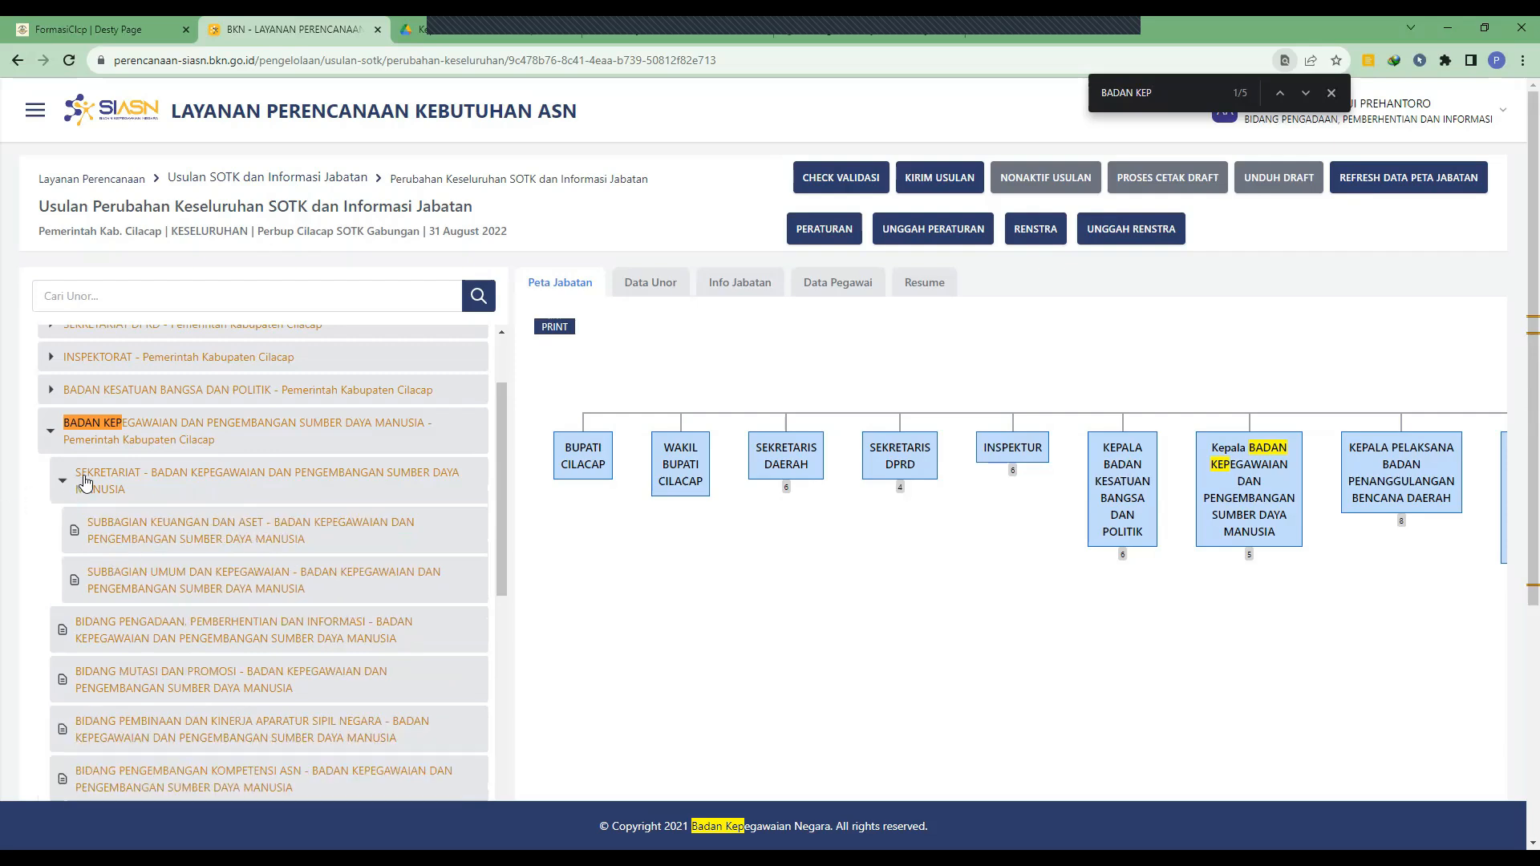
left_click_drag(498, 452, 501, 471)
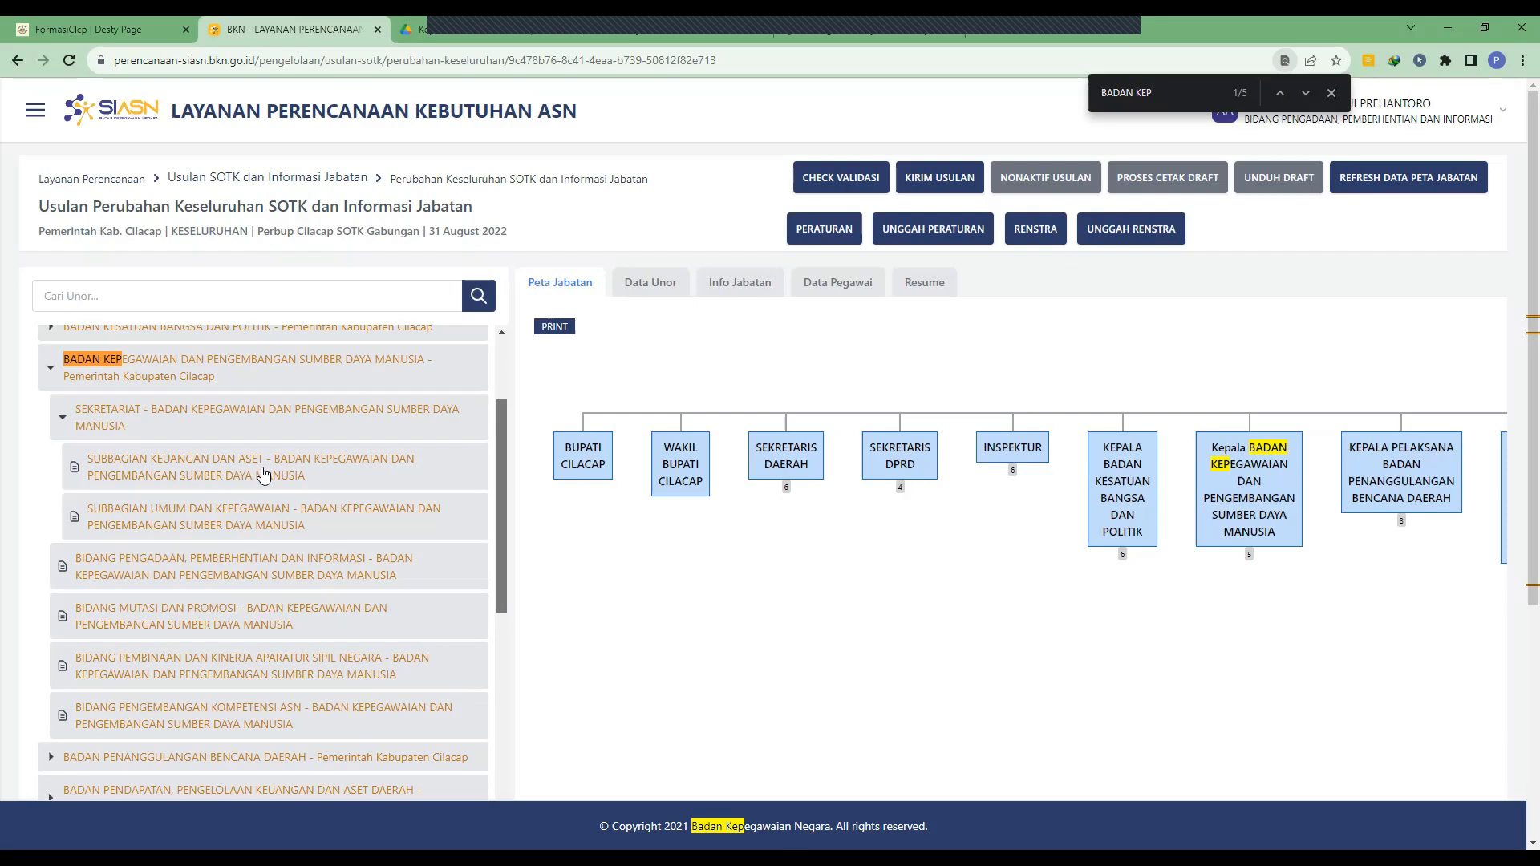
Start adding a new Jabatan Pelaksana under Subbagian Keuangan dan Aset and ready its Nama Jabatan field for entry
left_click(349, 471)
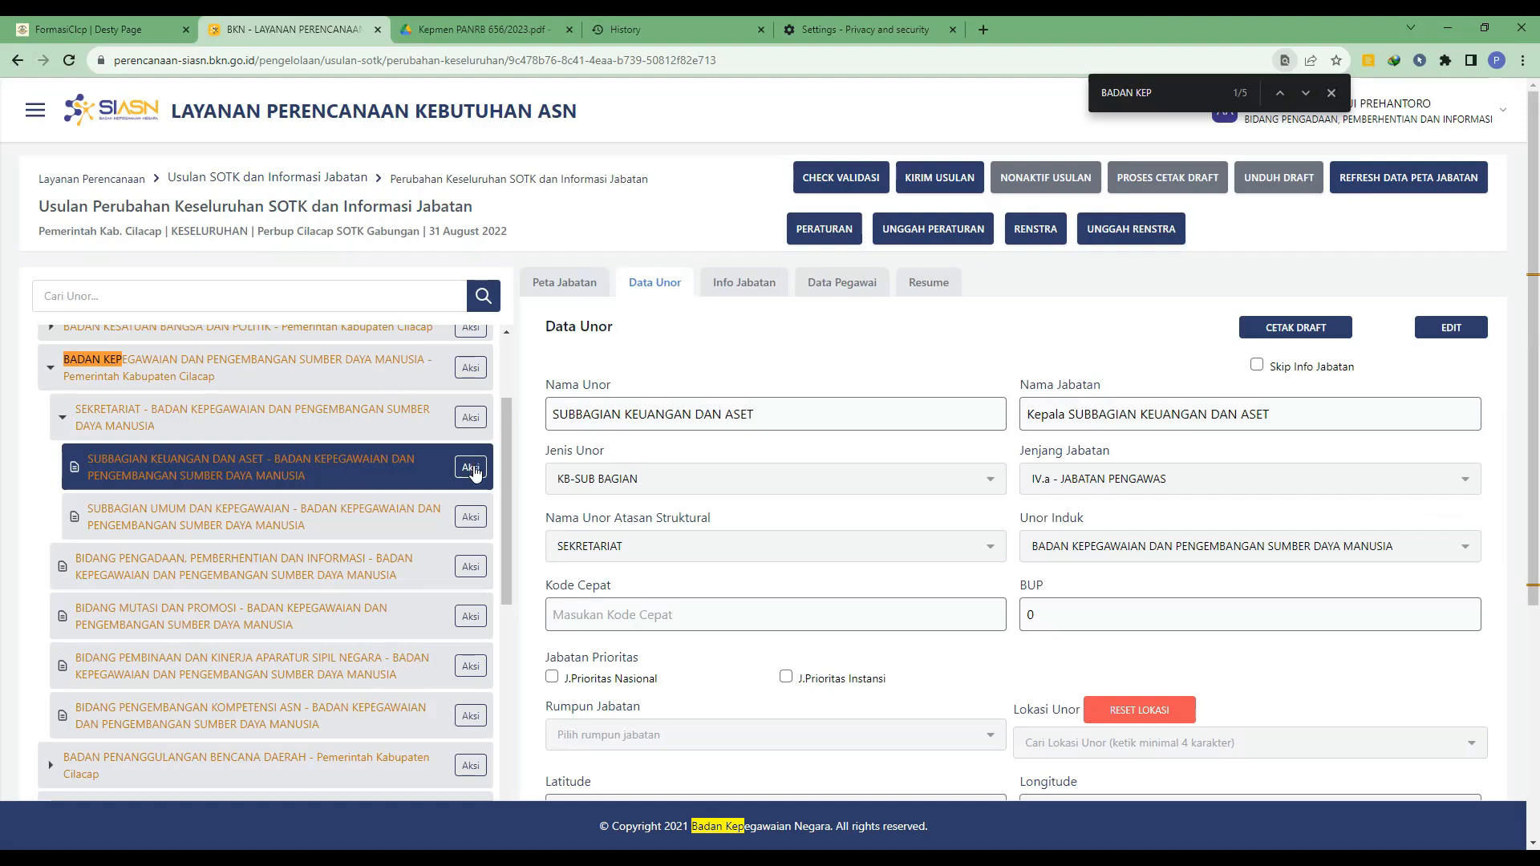
left_click(471, 467)
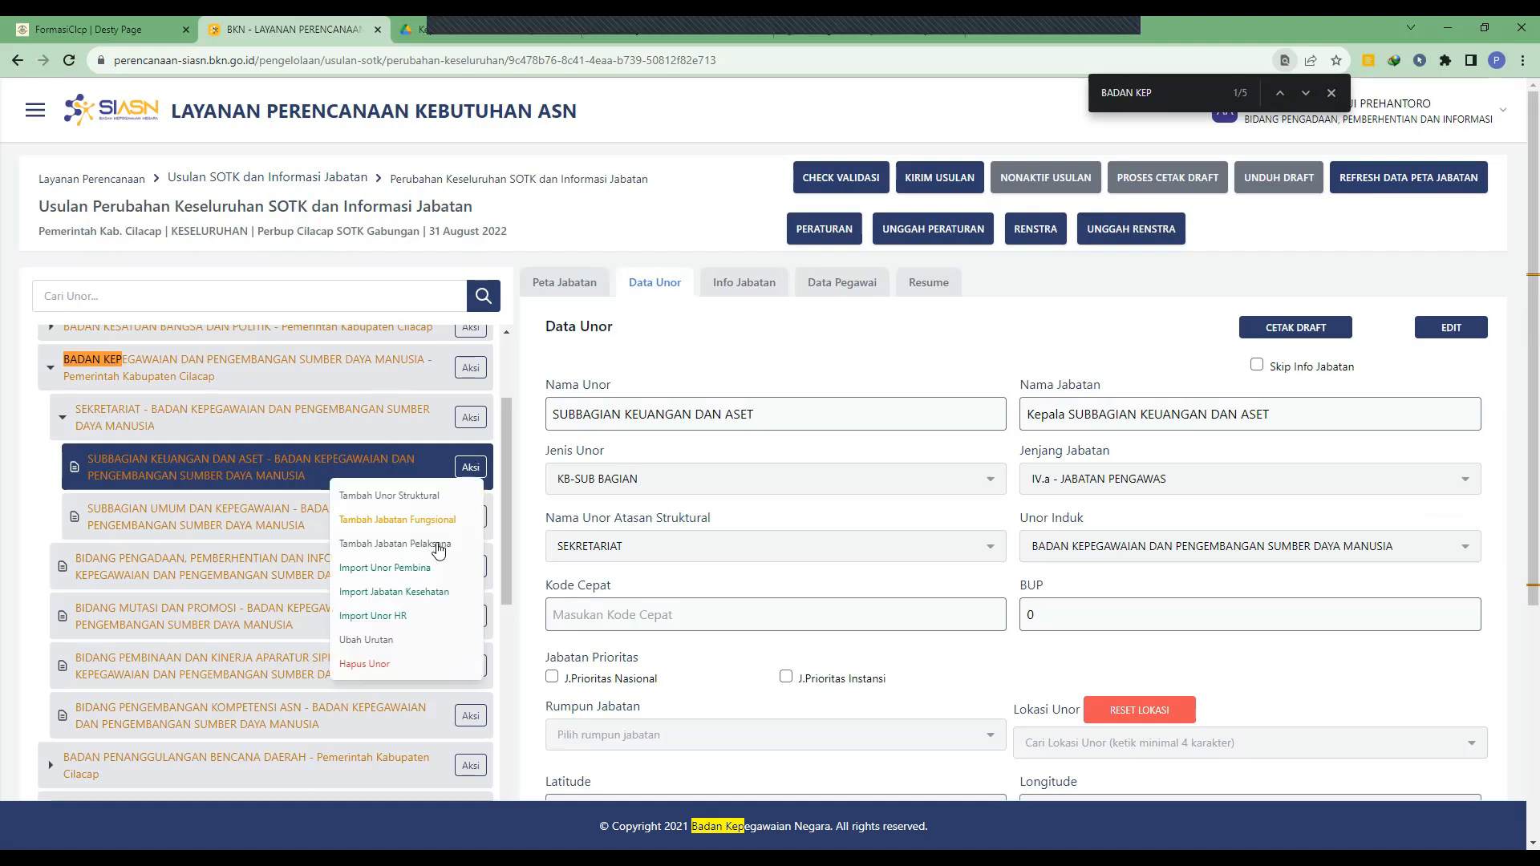
left_click(477, 467)
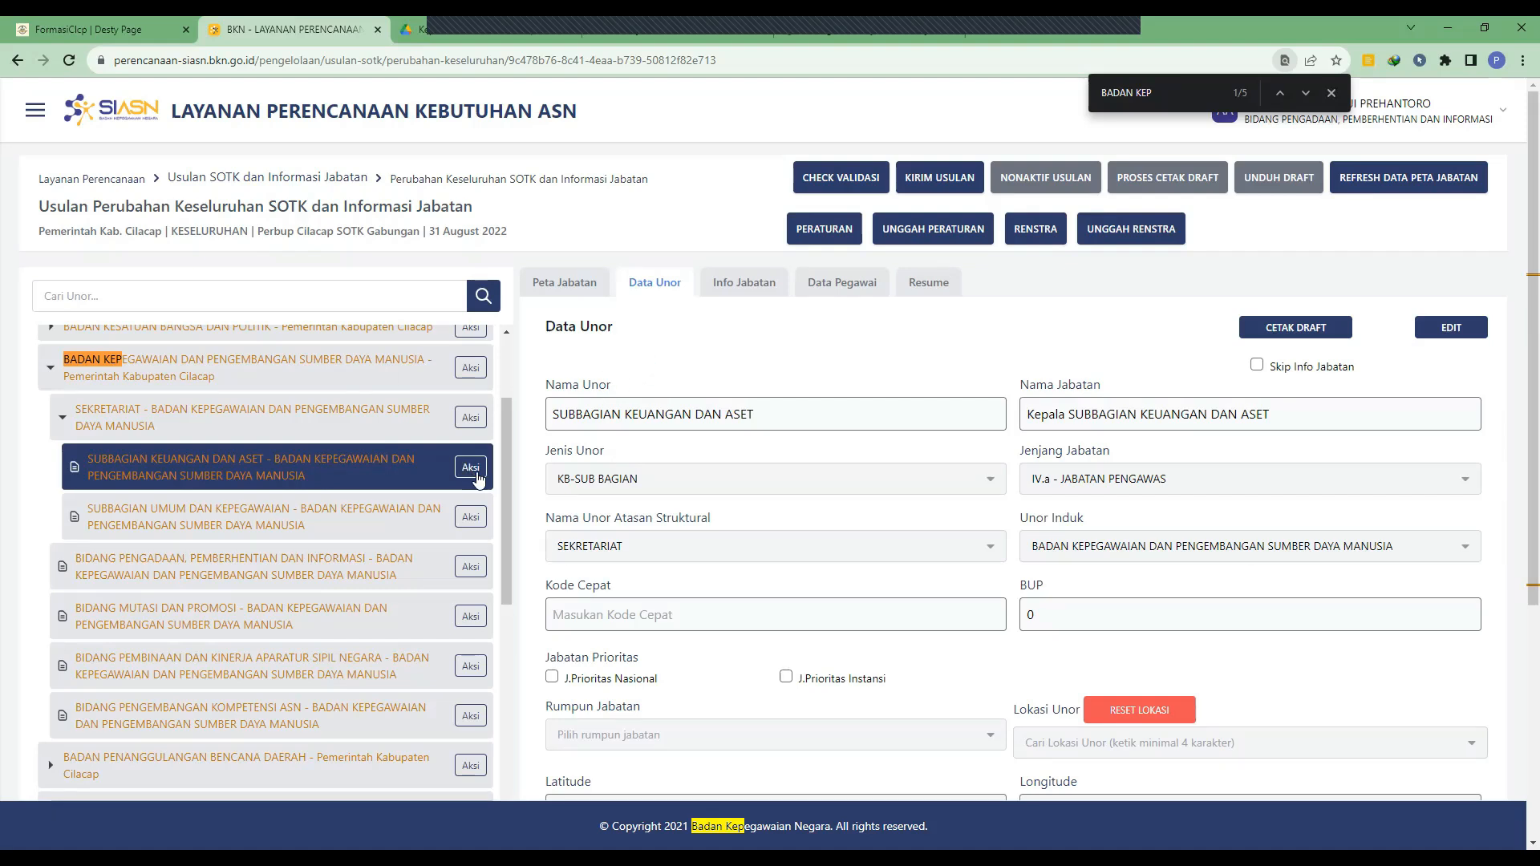
left_click(477, 467)
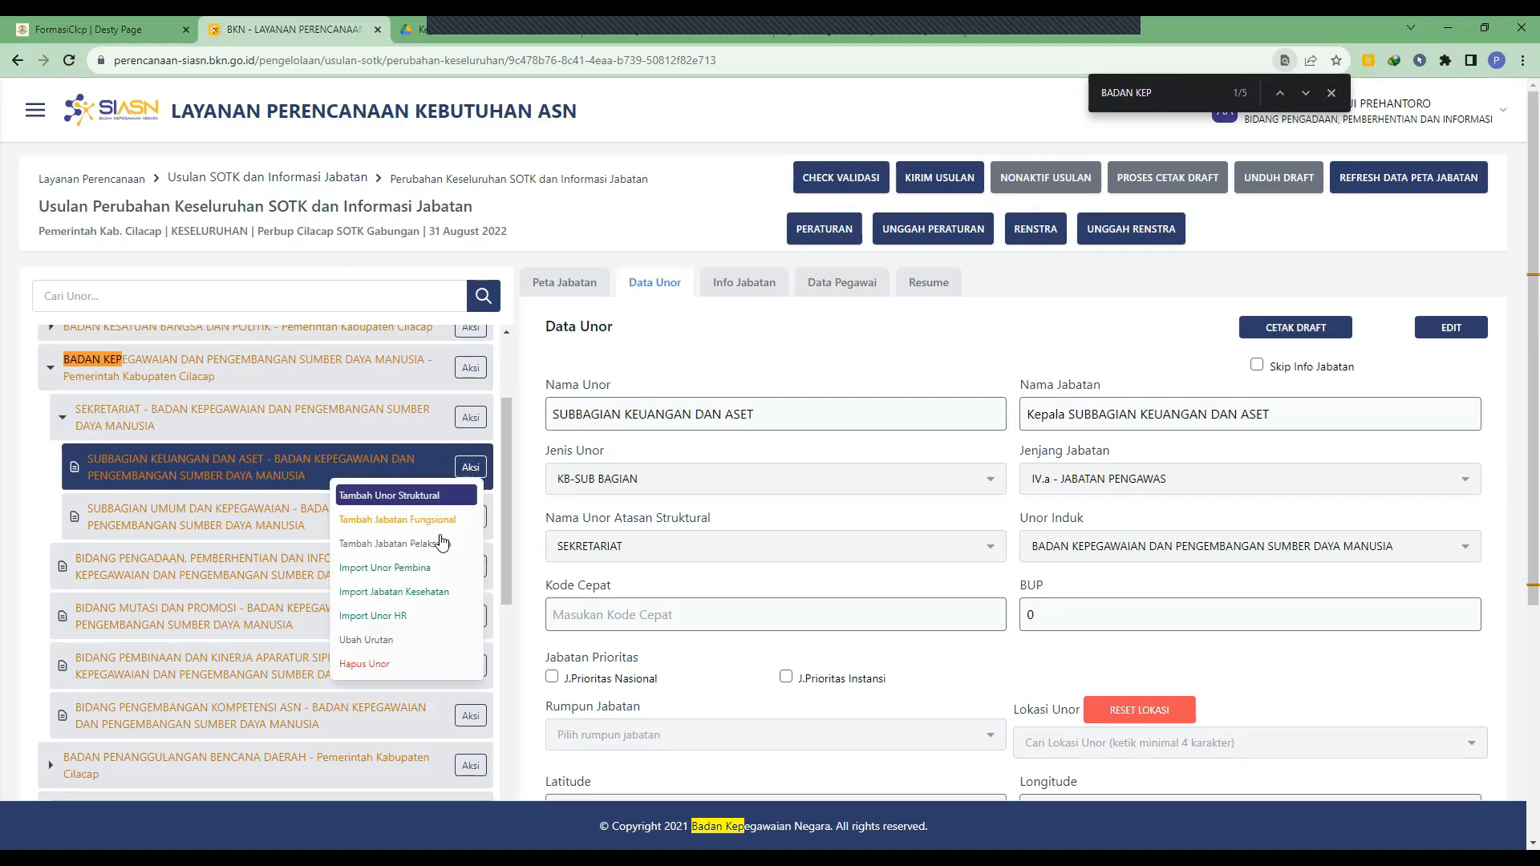
left_click(435, 544)
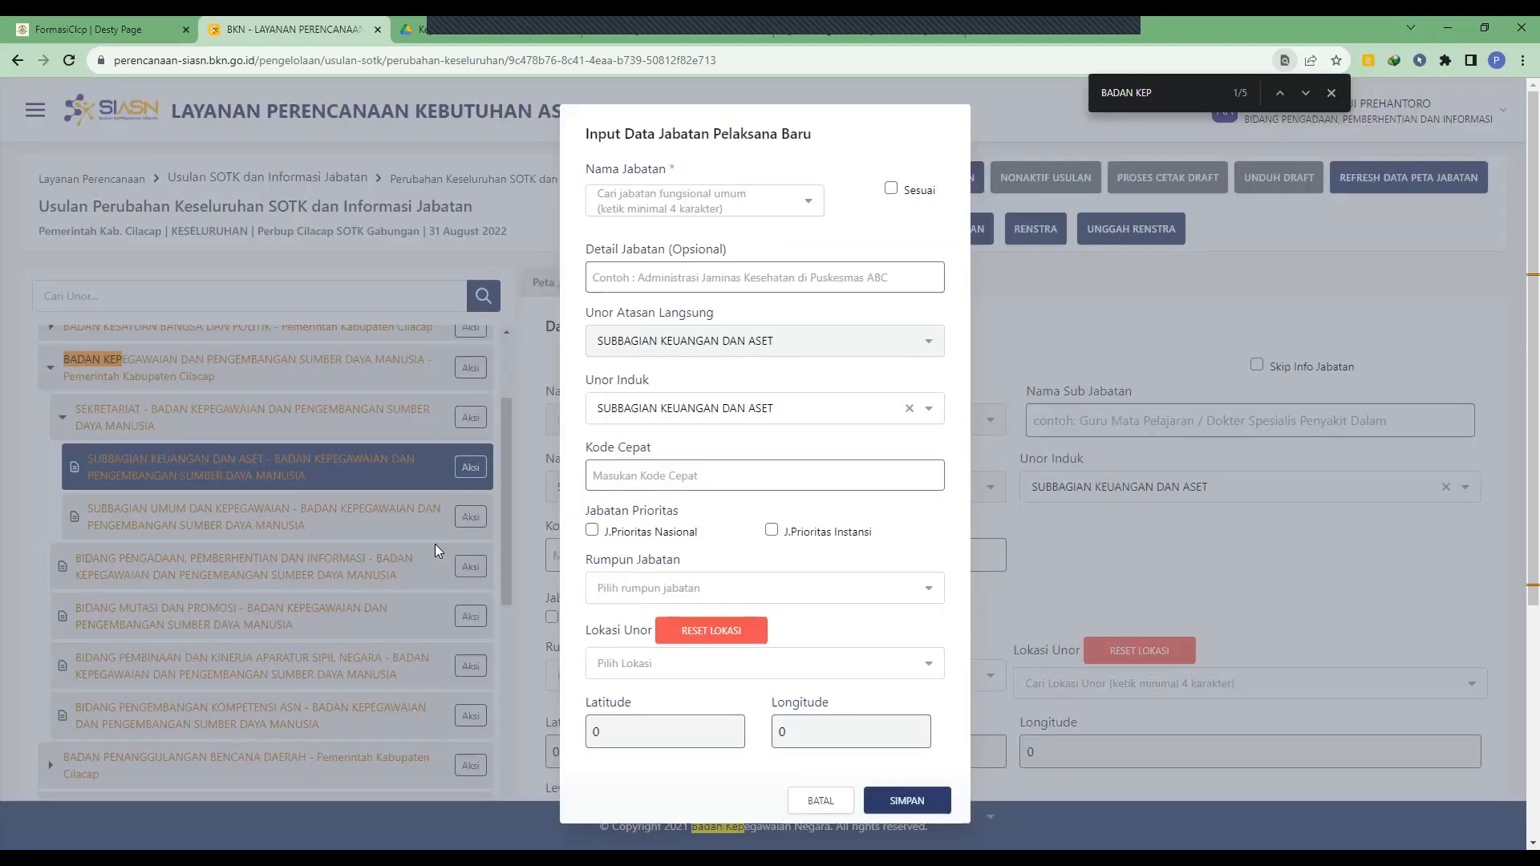
left_click(701, 206)
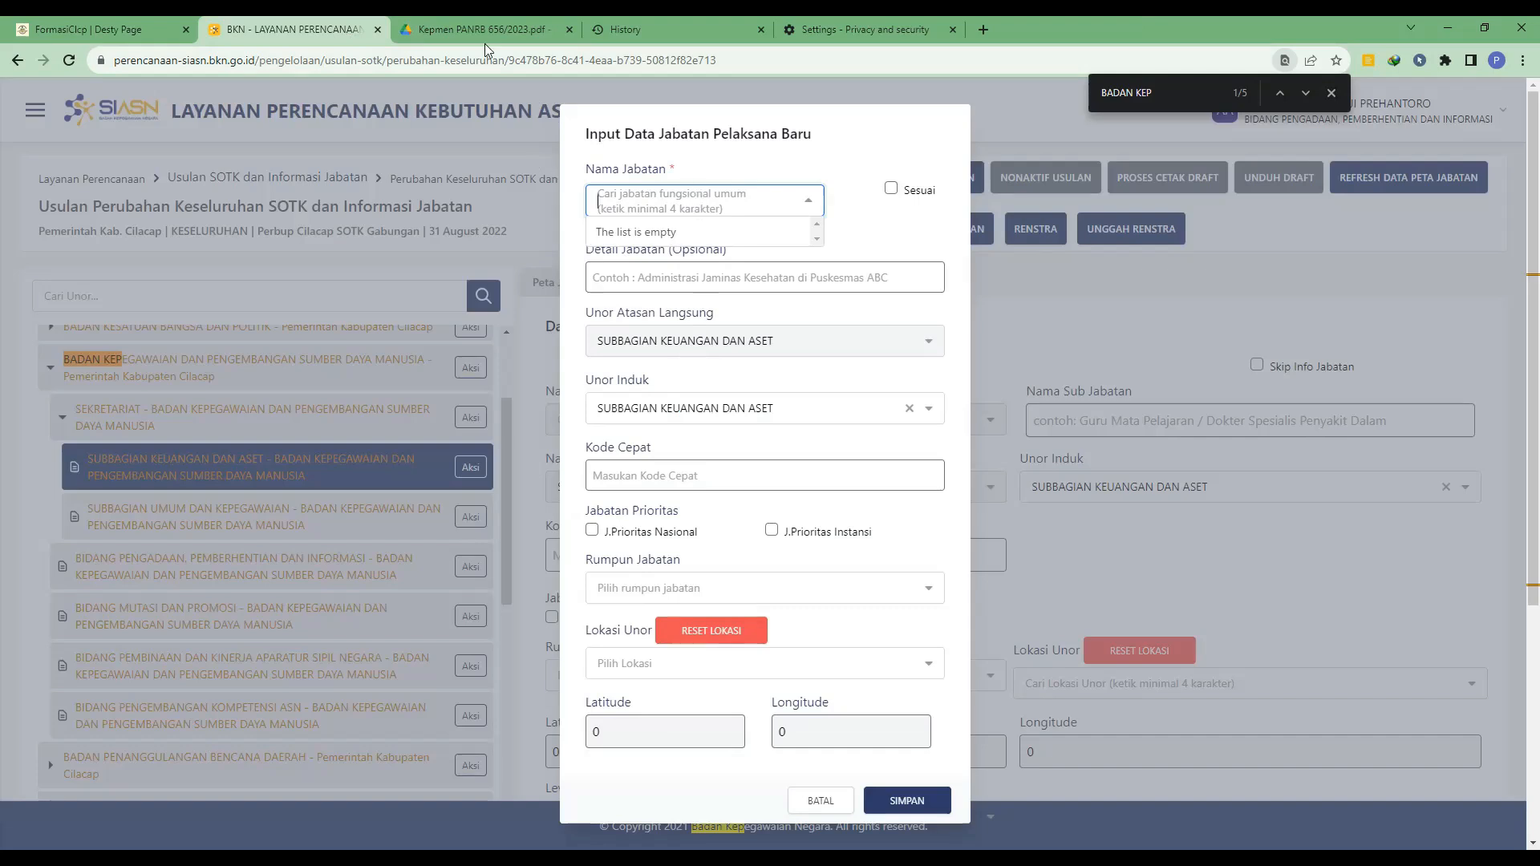
Close the opened Kepmen PANRB 656/2023 PDF and reopen it through the Kepmen PAN RB Nomor 656/2023 link on the FormasiClcp page
mouse_move(481, 31)
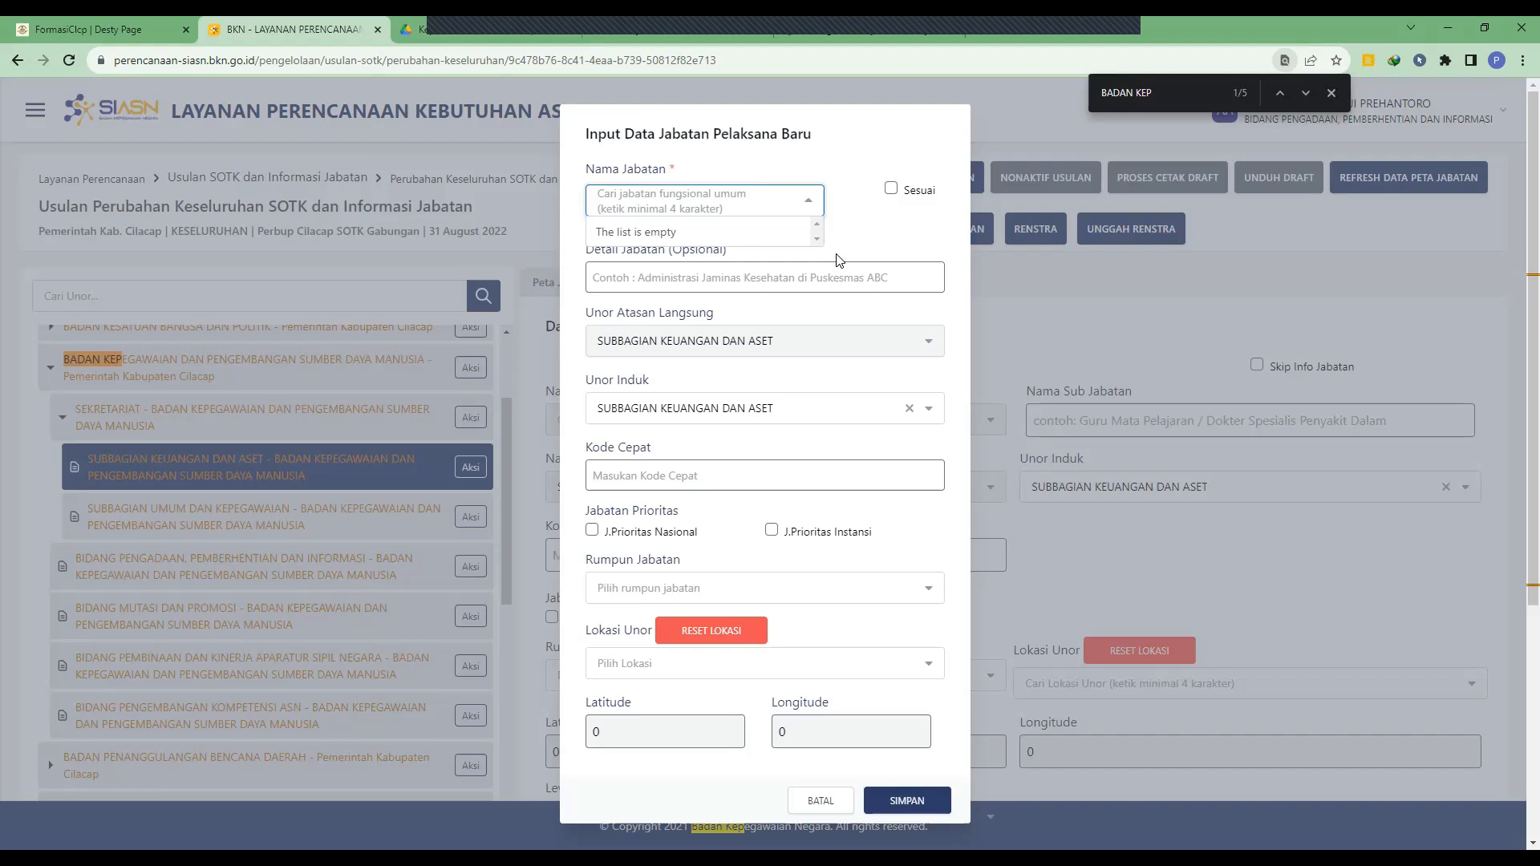
left_click(491, 25)
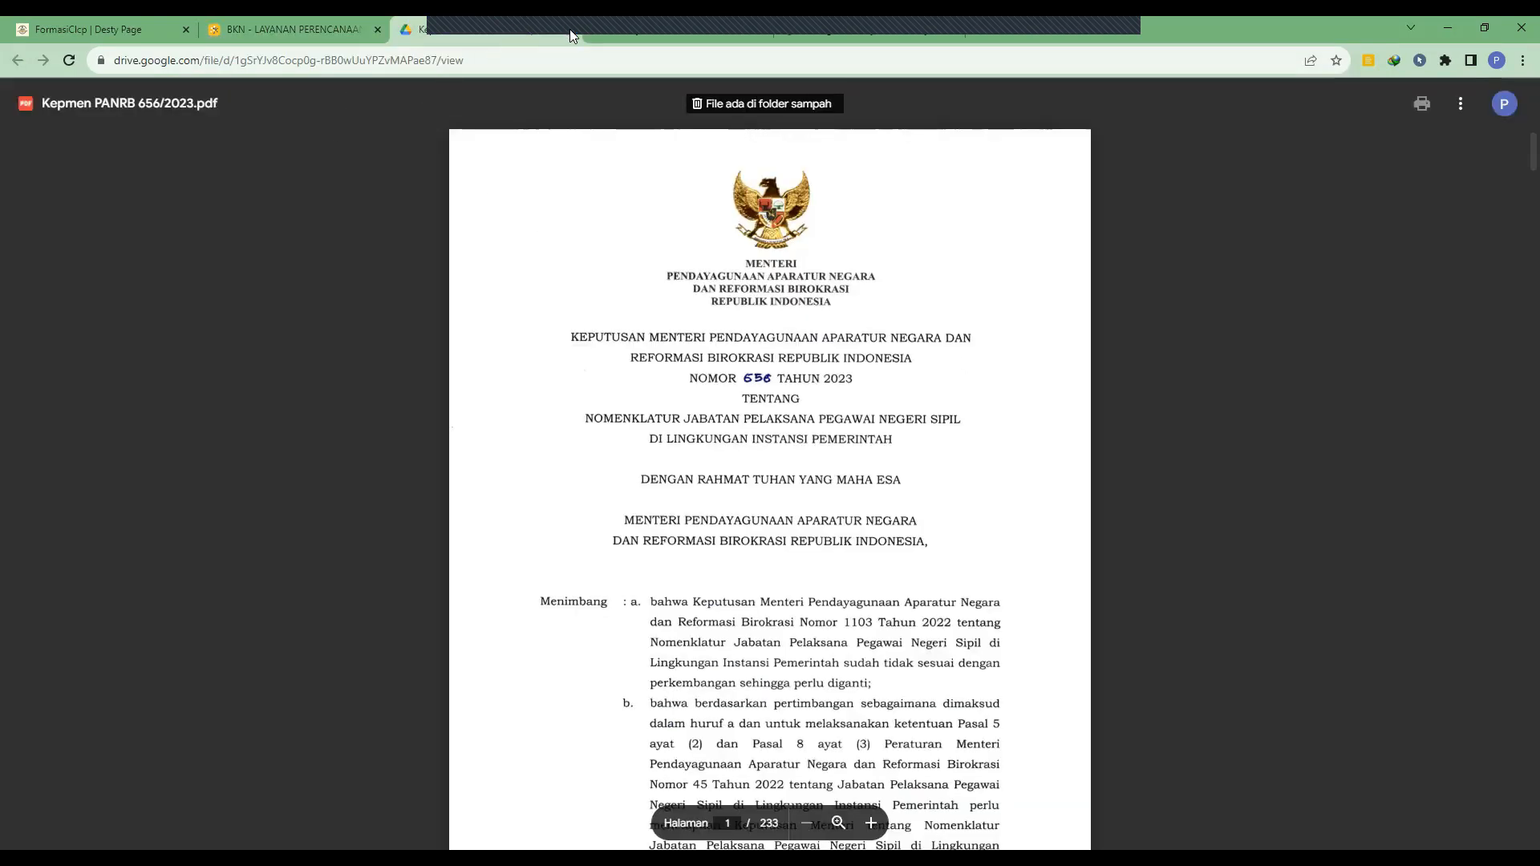
key("ctrl+w")
left_click(129, 26)
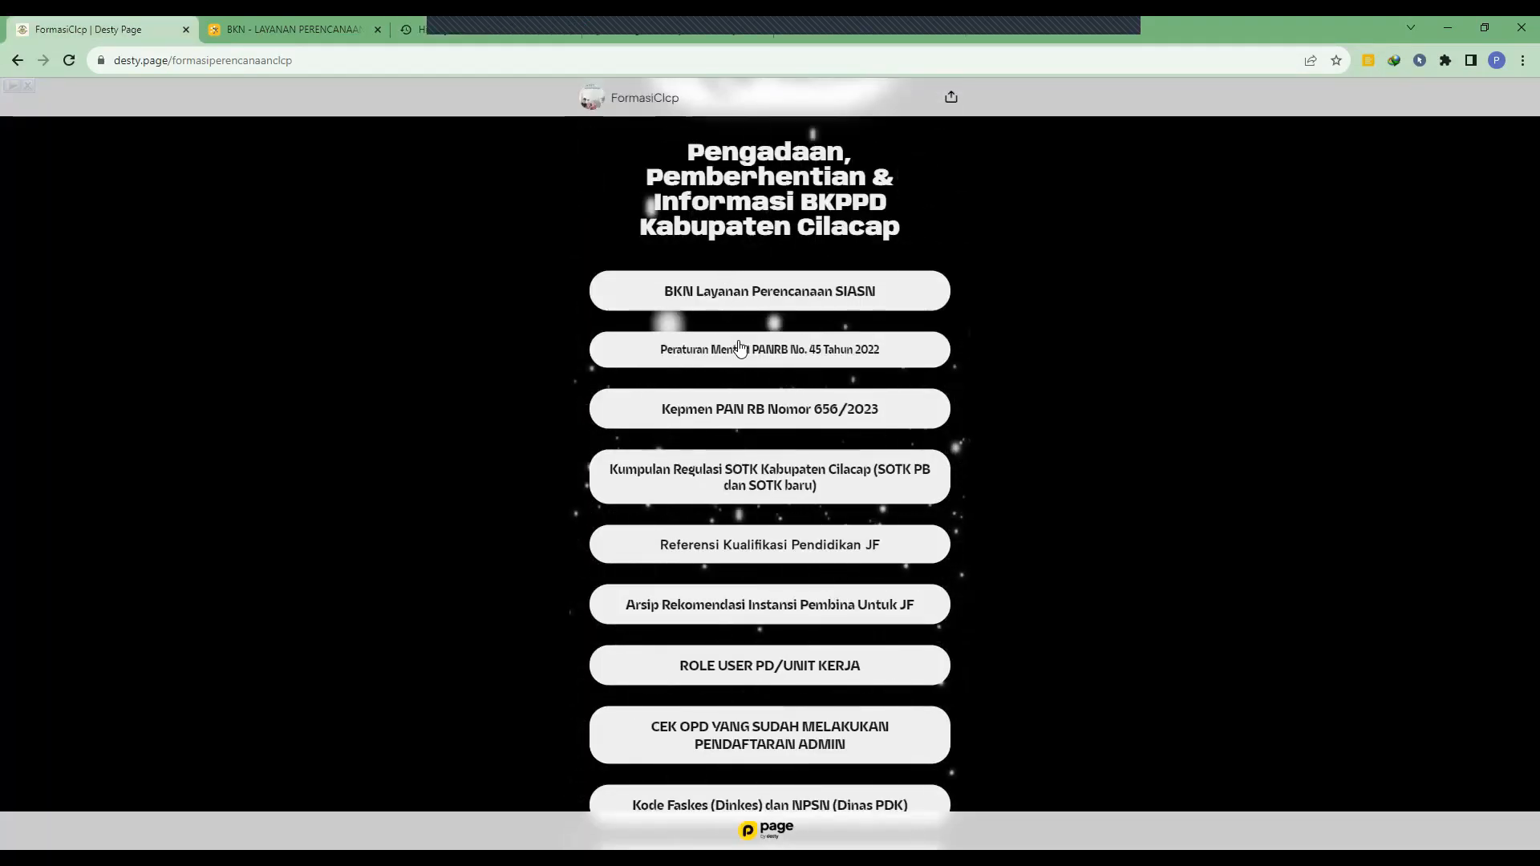
left_click(807, 414)
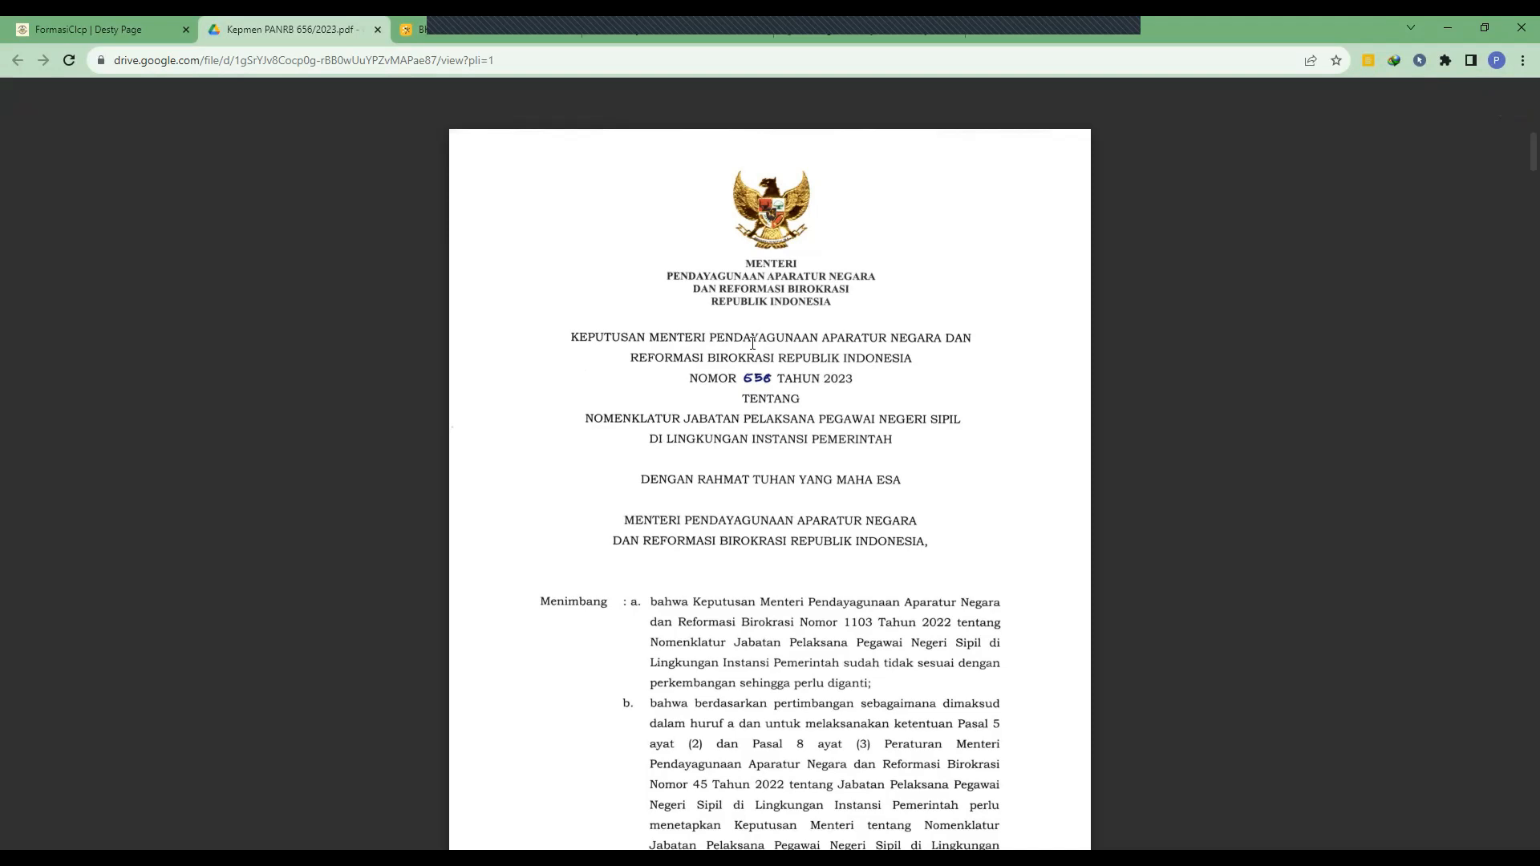
Examine the job nomenclature table on page 147 of the decree at a larger magnification
scroll(962, 425, "down", 15)
left_click_drag(1516, 165, 1502, 650)
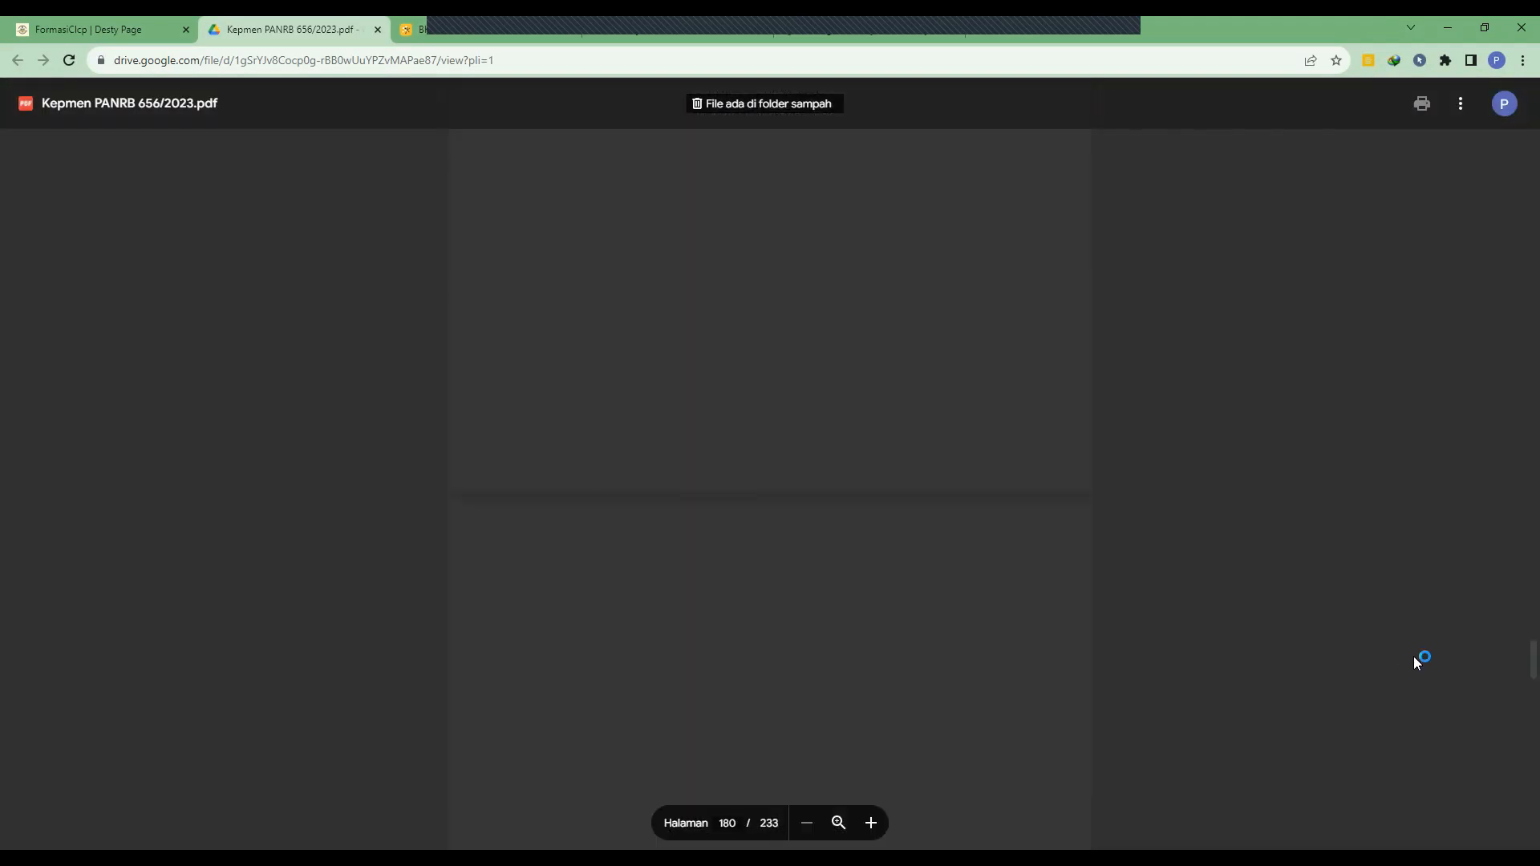
scroll(949, 566, "down", 5)
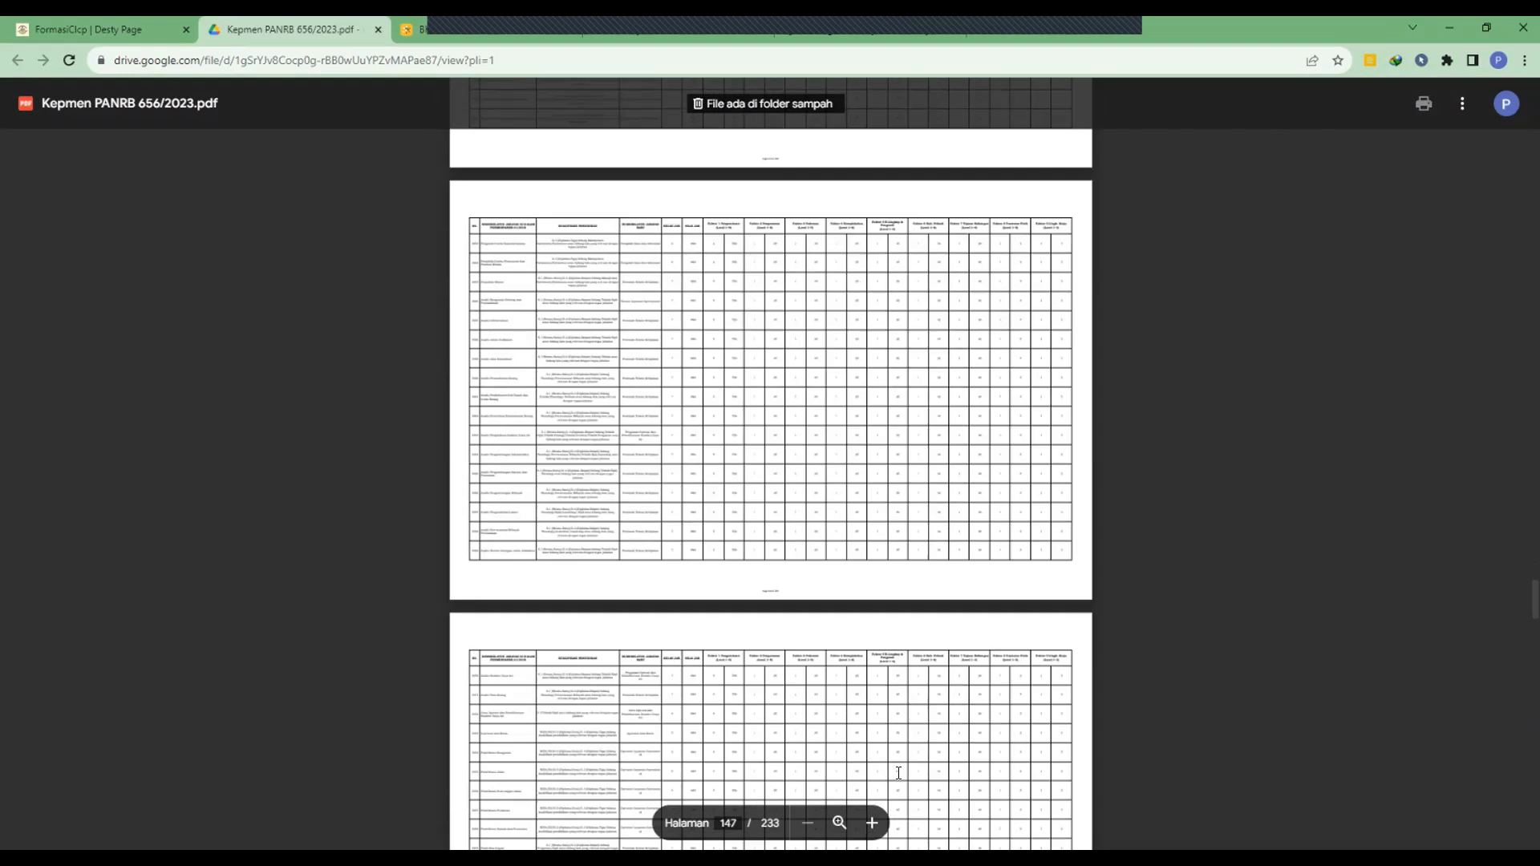
left_click(871, 824)
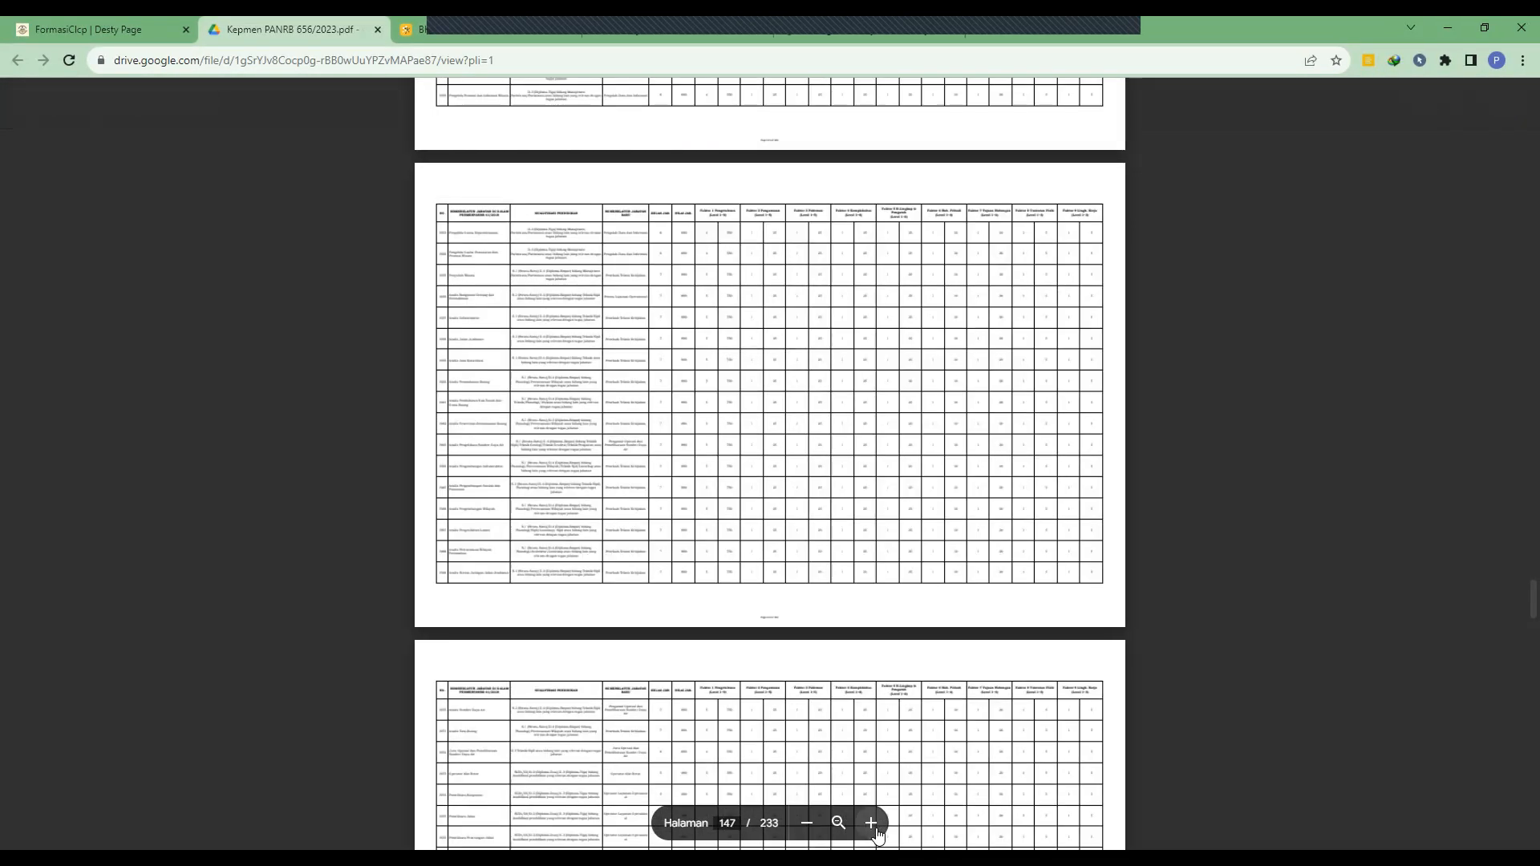
left_click(871, 824)
left_click(872, 824)
left_click(873, 827)
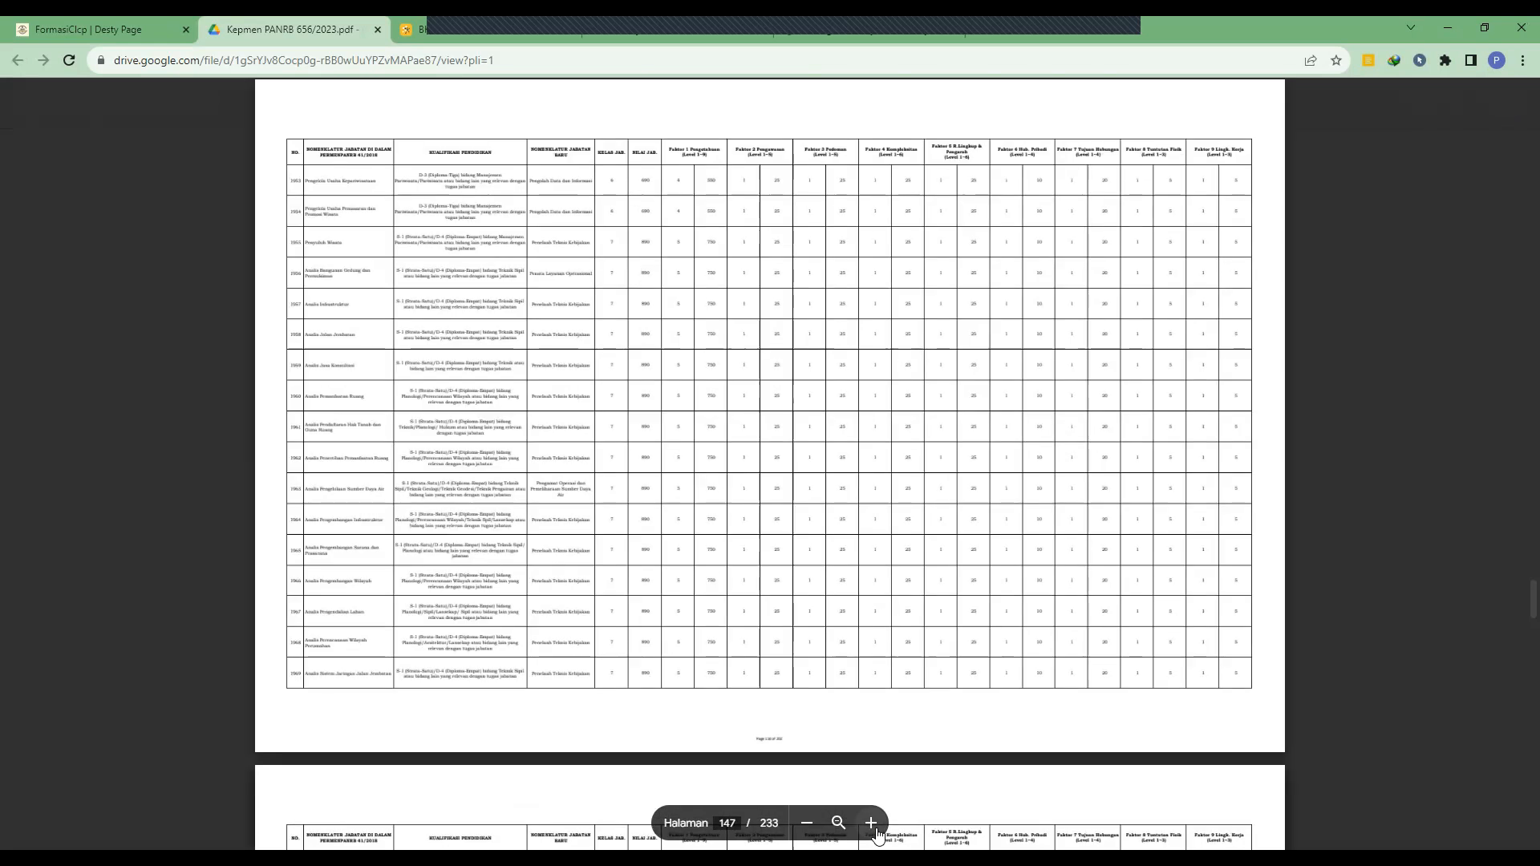
left_click(873, 826)
left_click(873, 827)
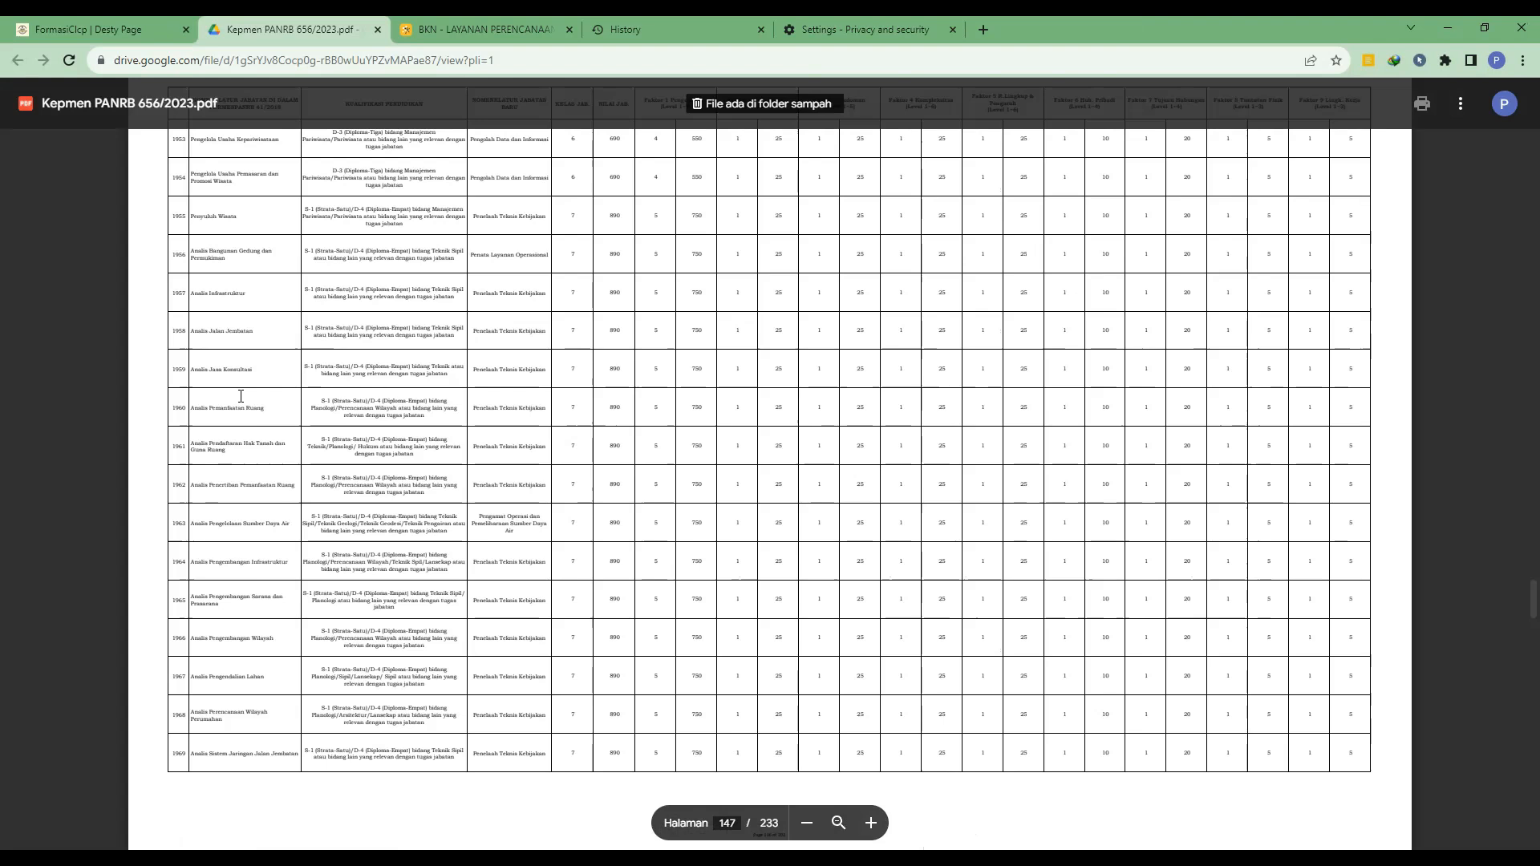
Search the decree PDF for "BENDAHARA"
key("ctrl+f")
type("B")
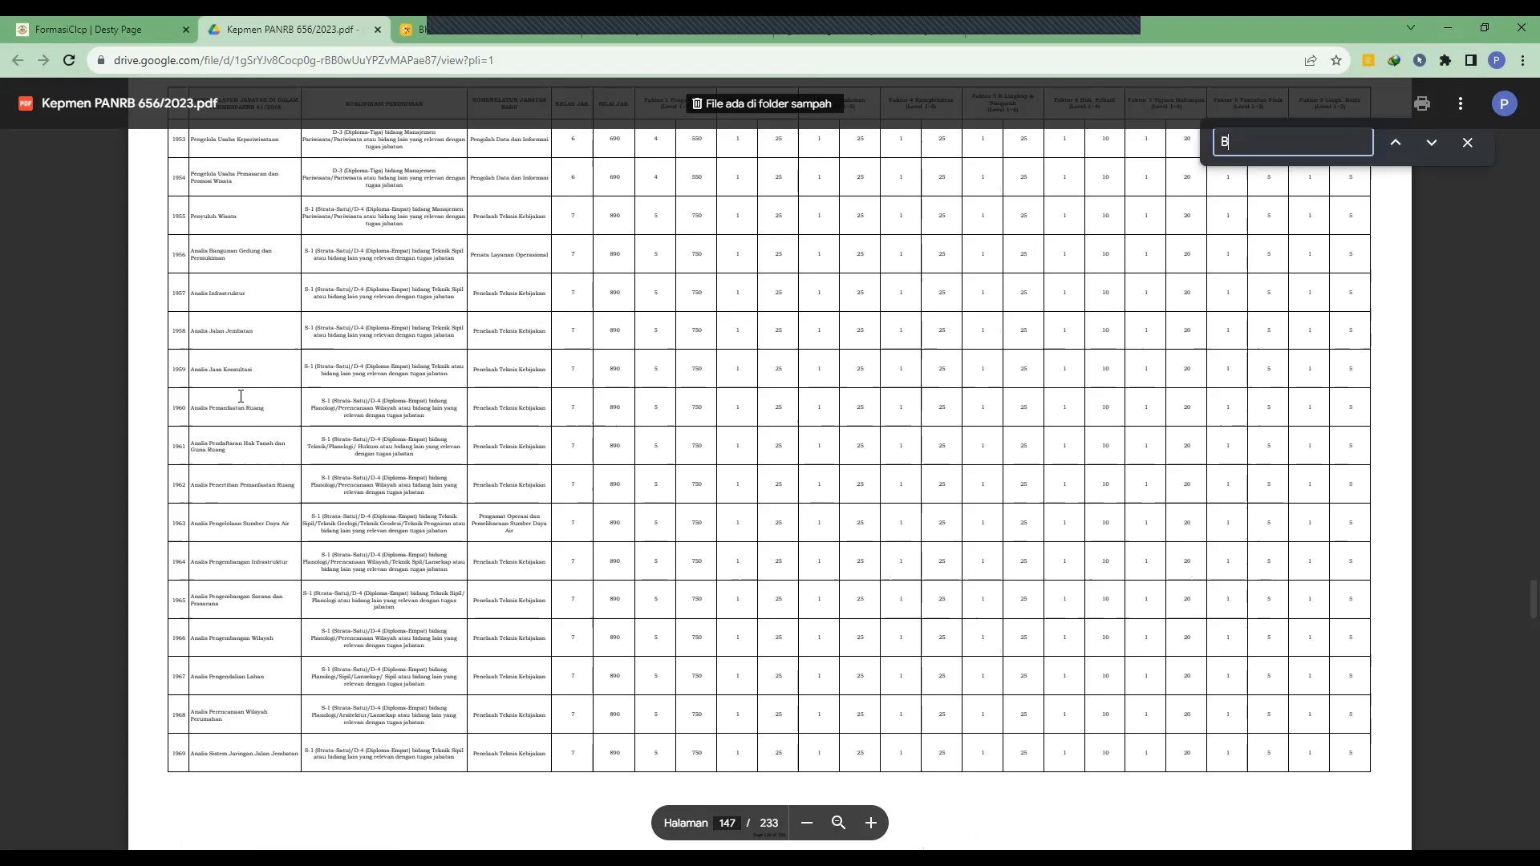
type("ENDAHAR")
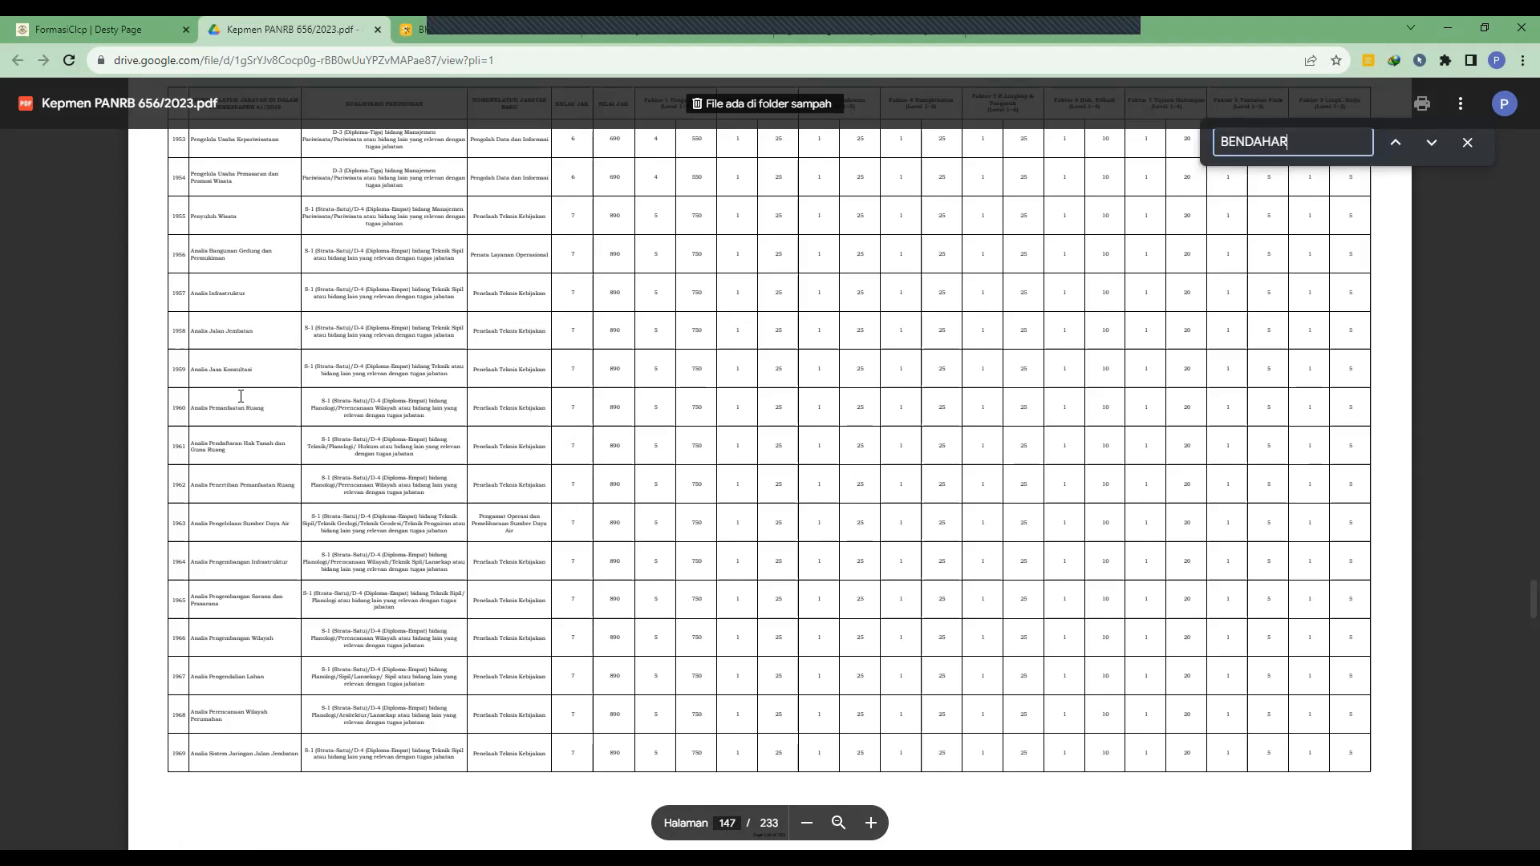
type("A")
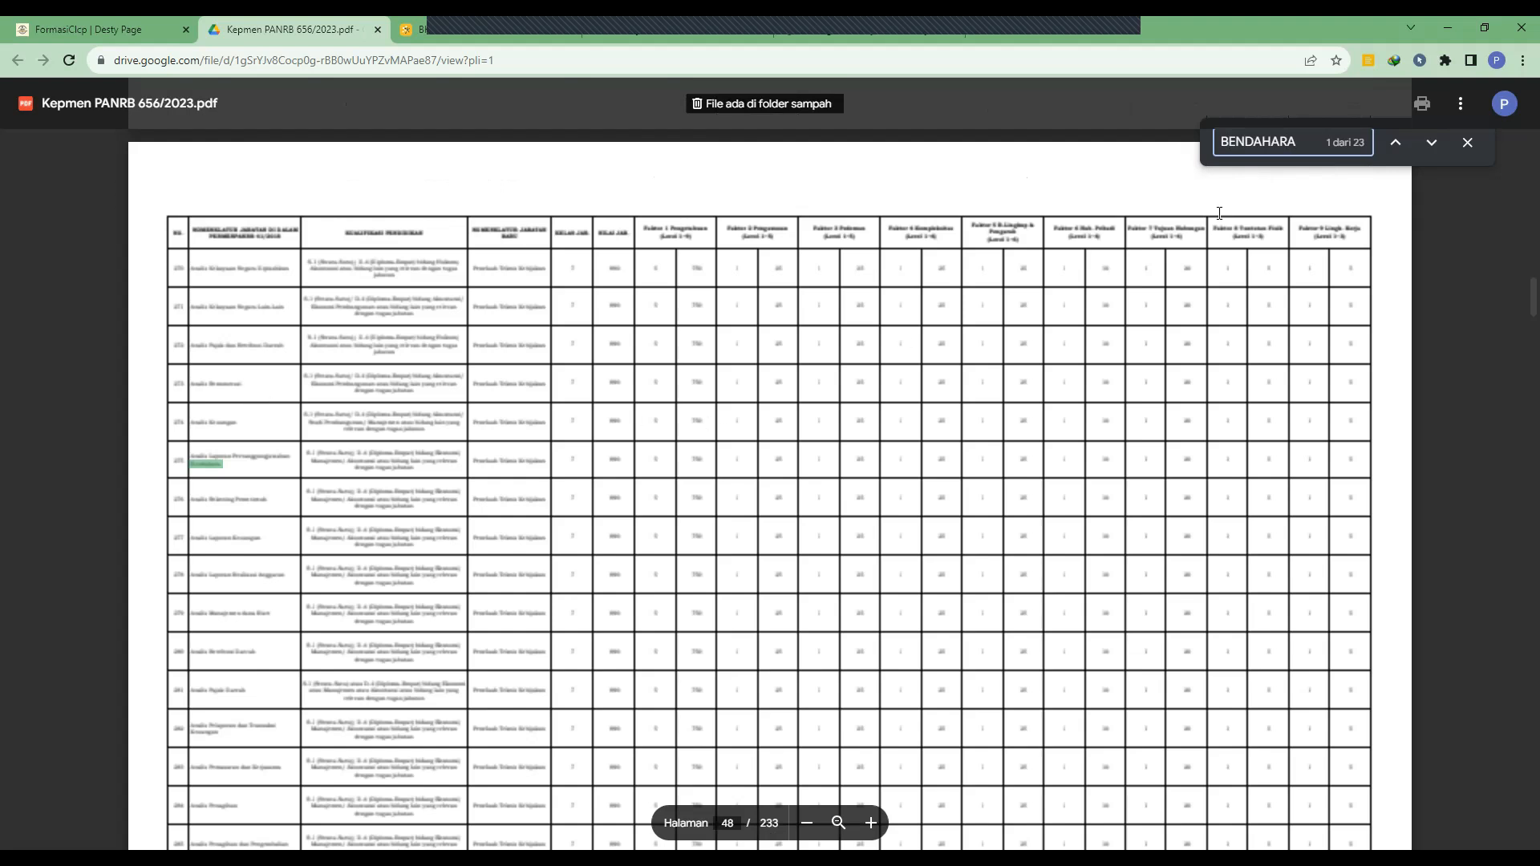
Go to the last "BENDAHARA" match on page 138, enlarge the table and highlight row 1815's new nomenclature, Pengolah Data dan Informasi
left_click(1398, 144)
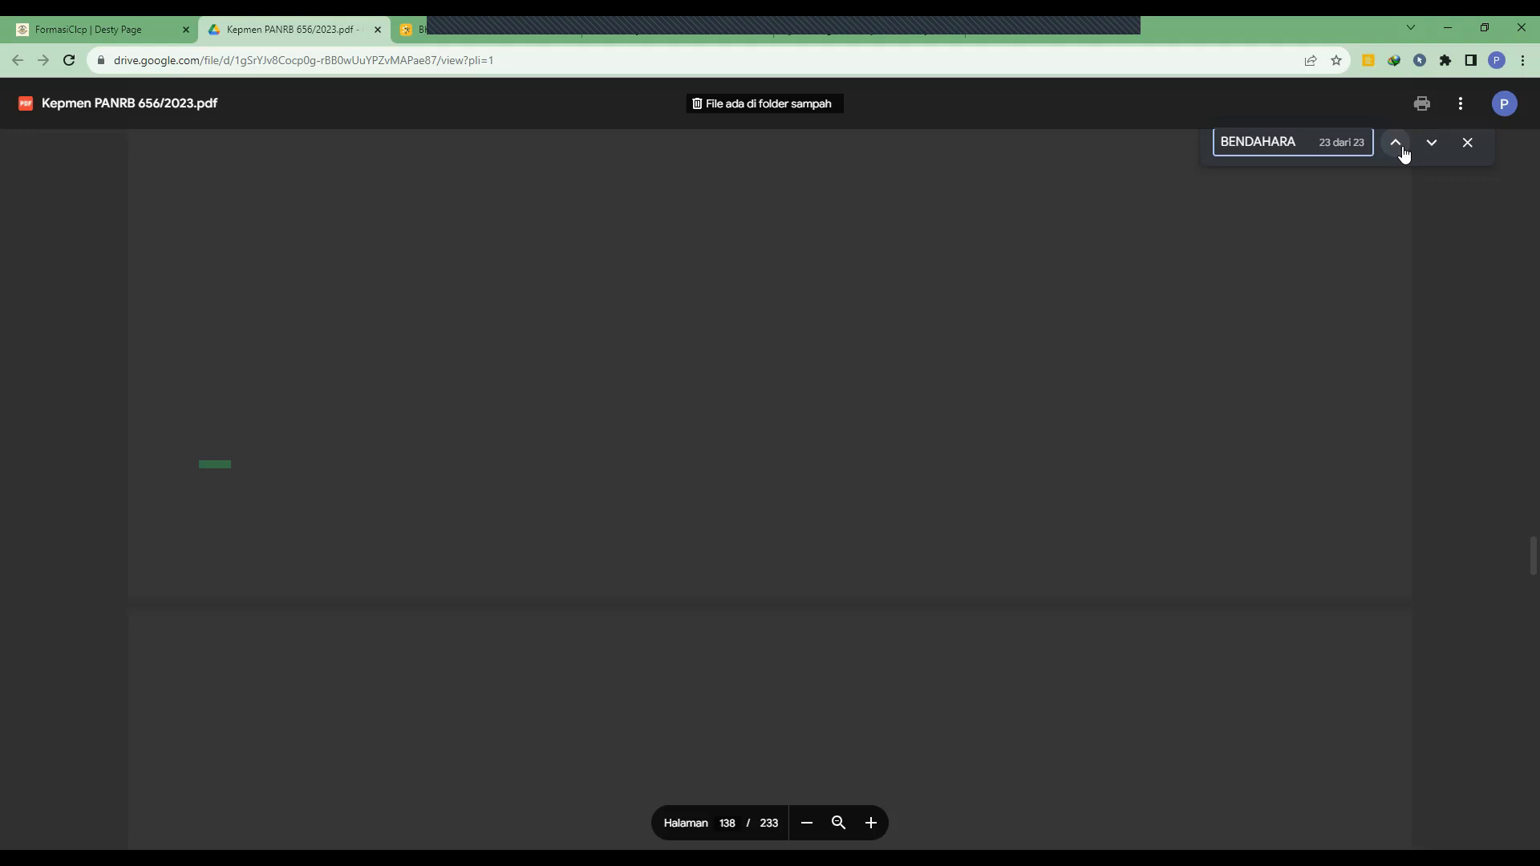
scroll(680, 375, "up", 1)
scroll(680, 376, "up", 9)
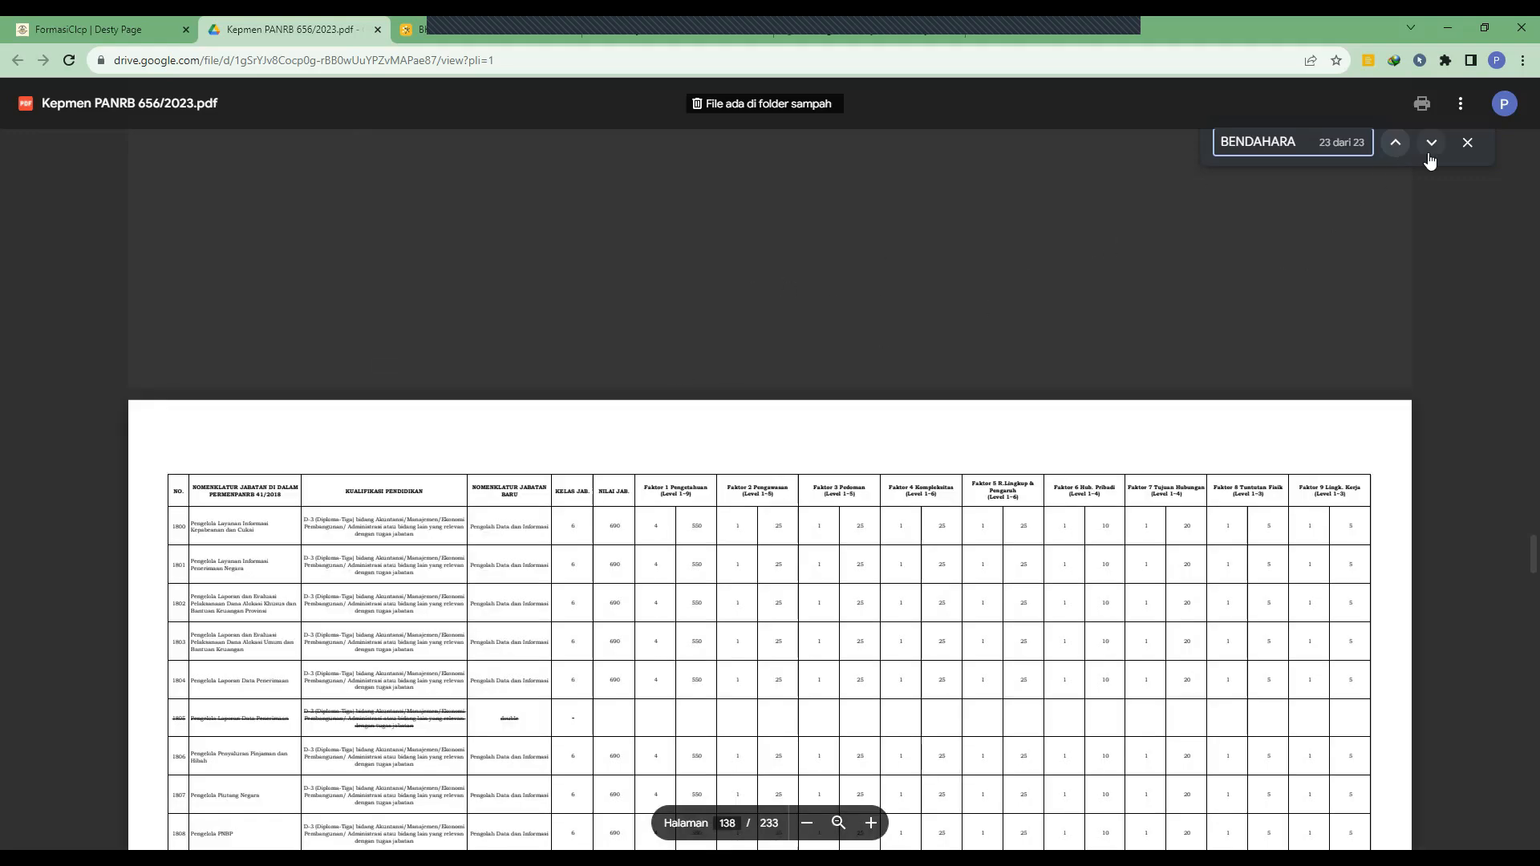
scroll(675, 482, "down", 5)
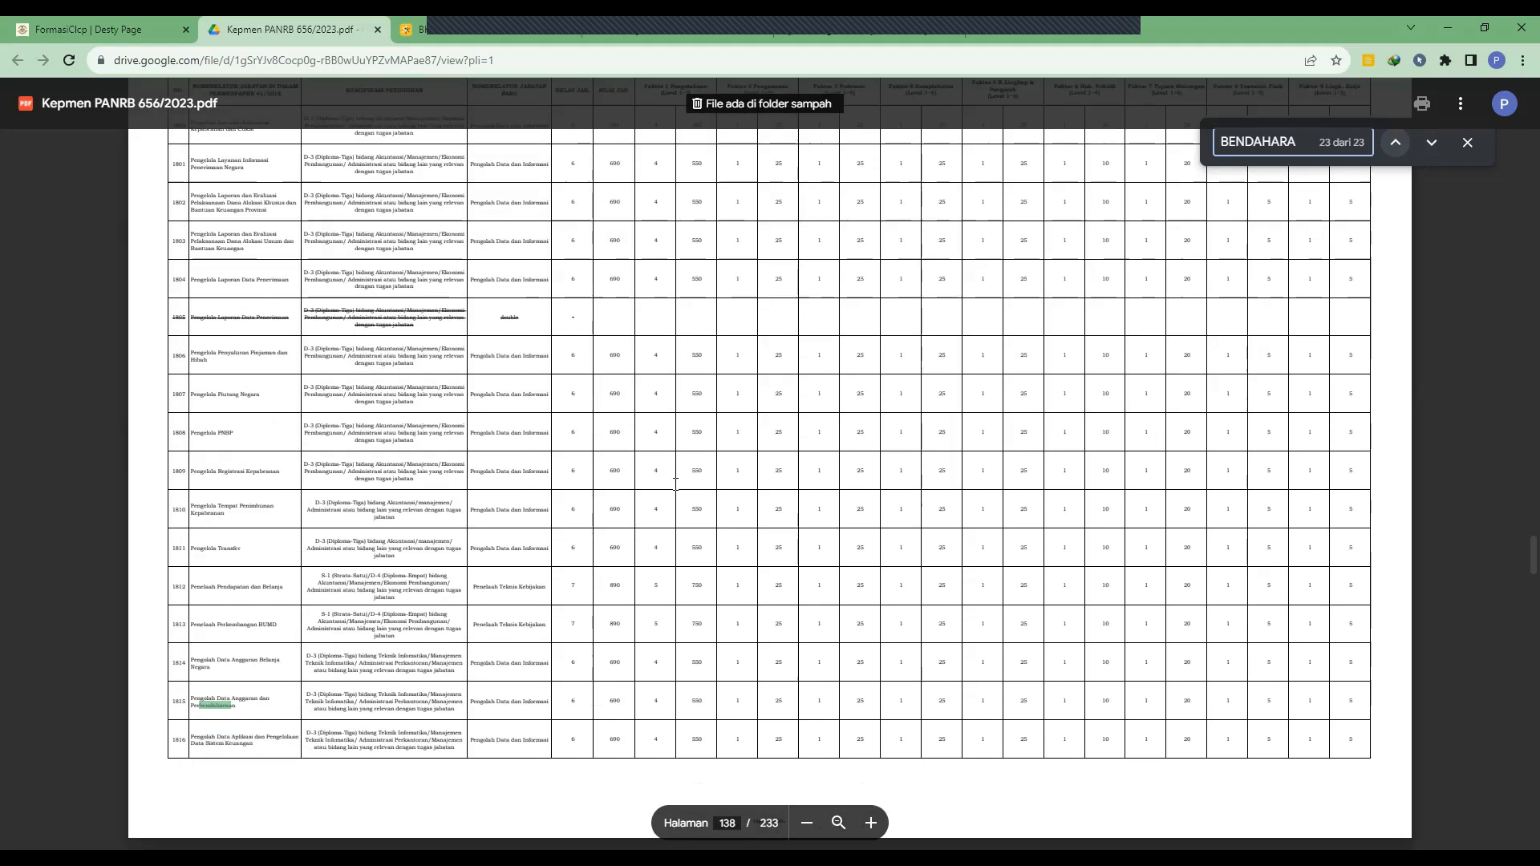
left_click(837, 823)
left_click(836, 823)
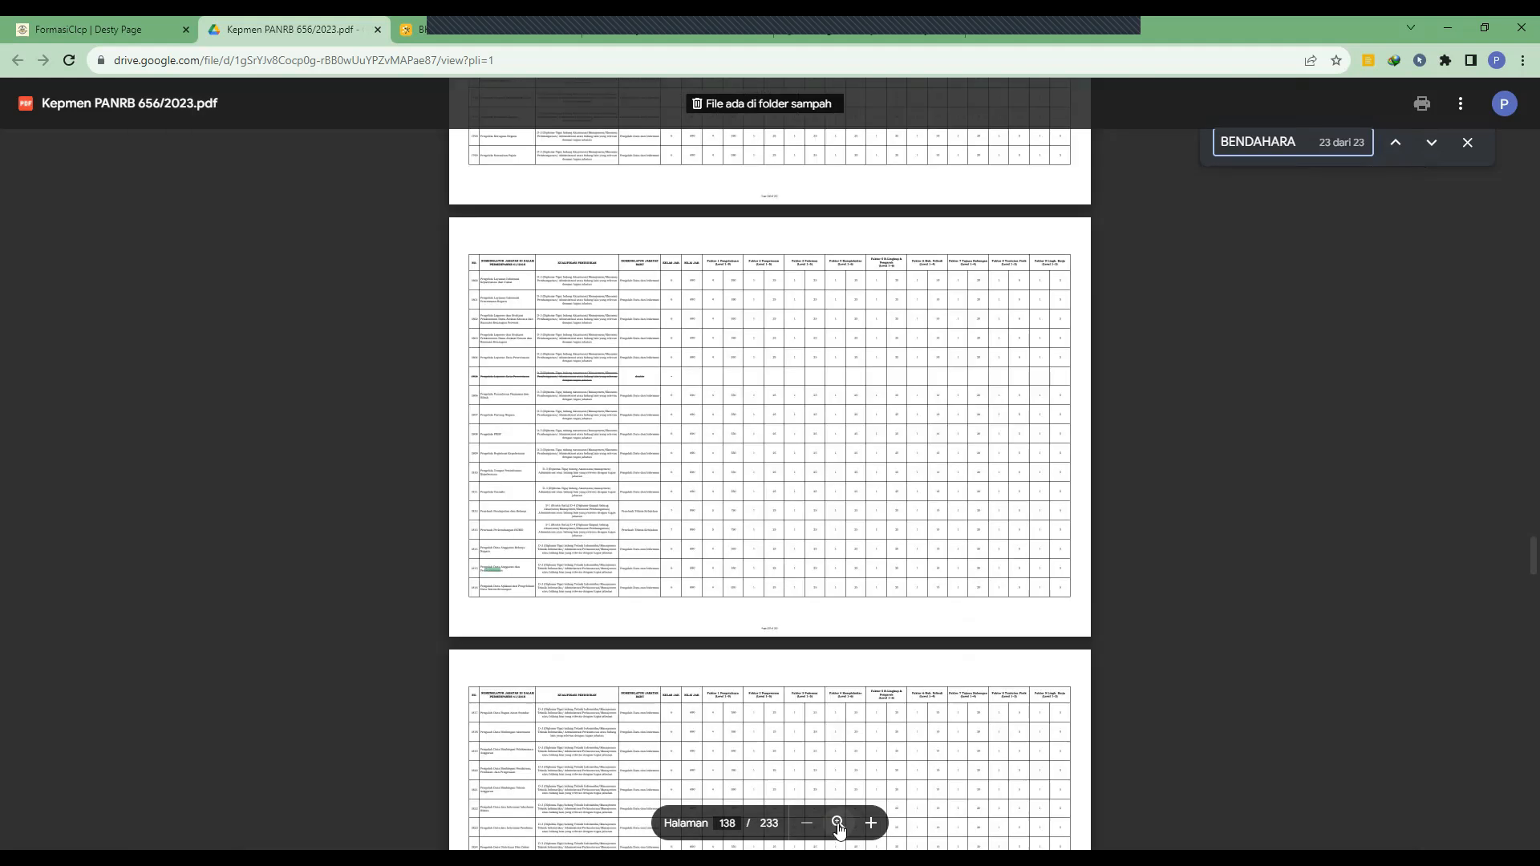
left_click(839, 827)
scroll(163, 598, "down", 3)
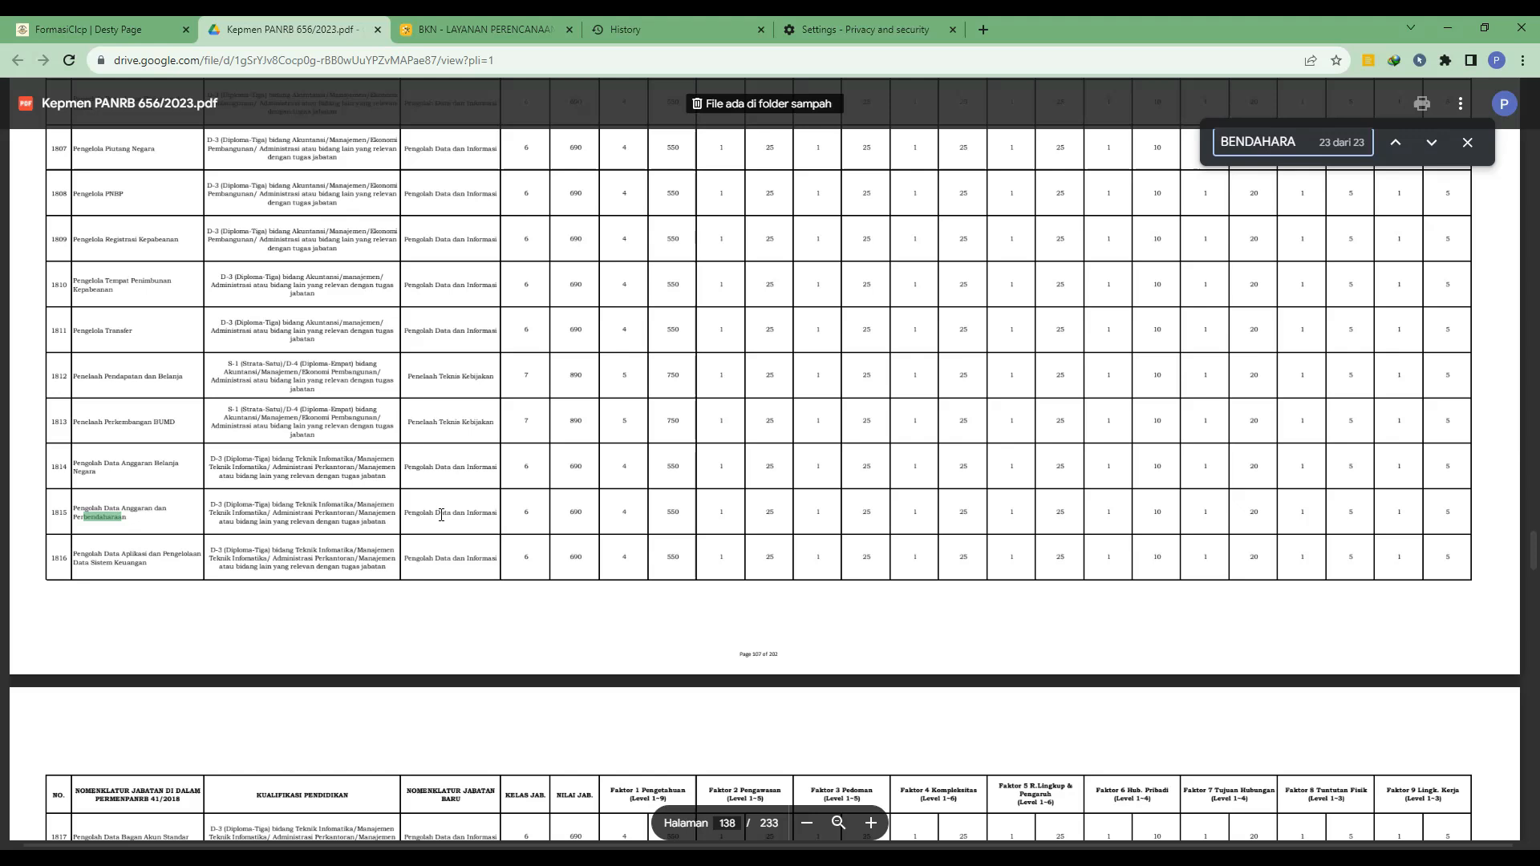
left_click_drag(404, 513, 487, 514)
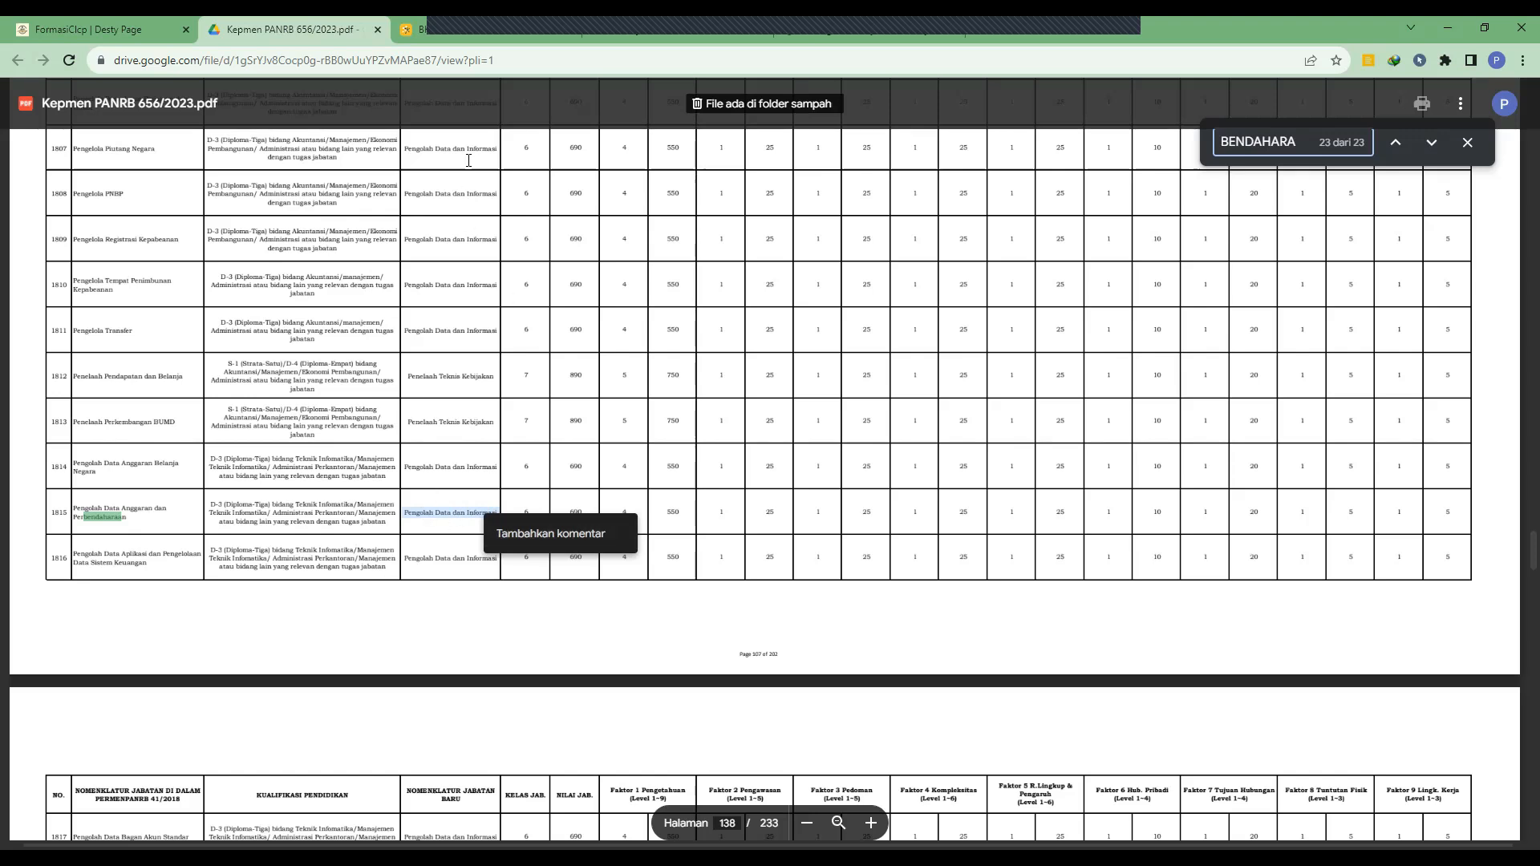
Return to the SIASN planning page and set Nama Jabatan to PENGOLAH DATA DAN INFORMASI
left_click(495, 20)
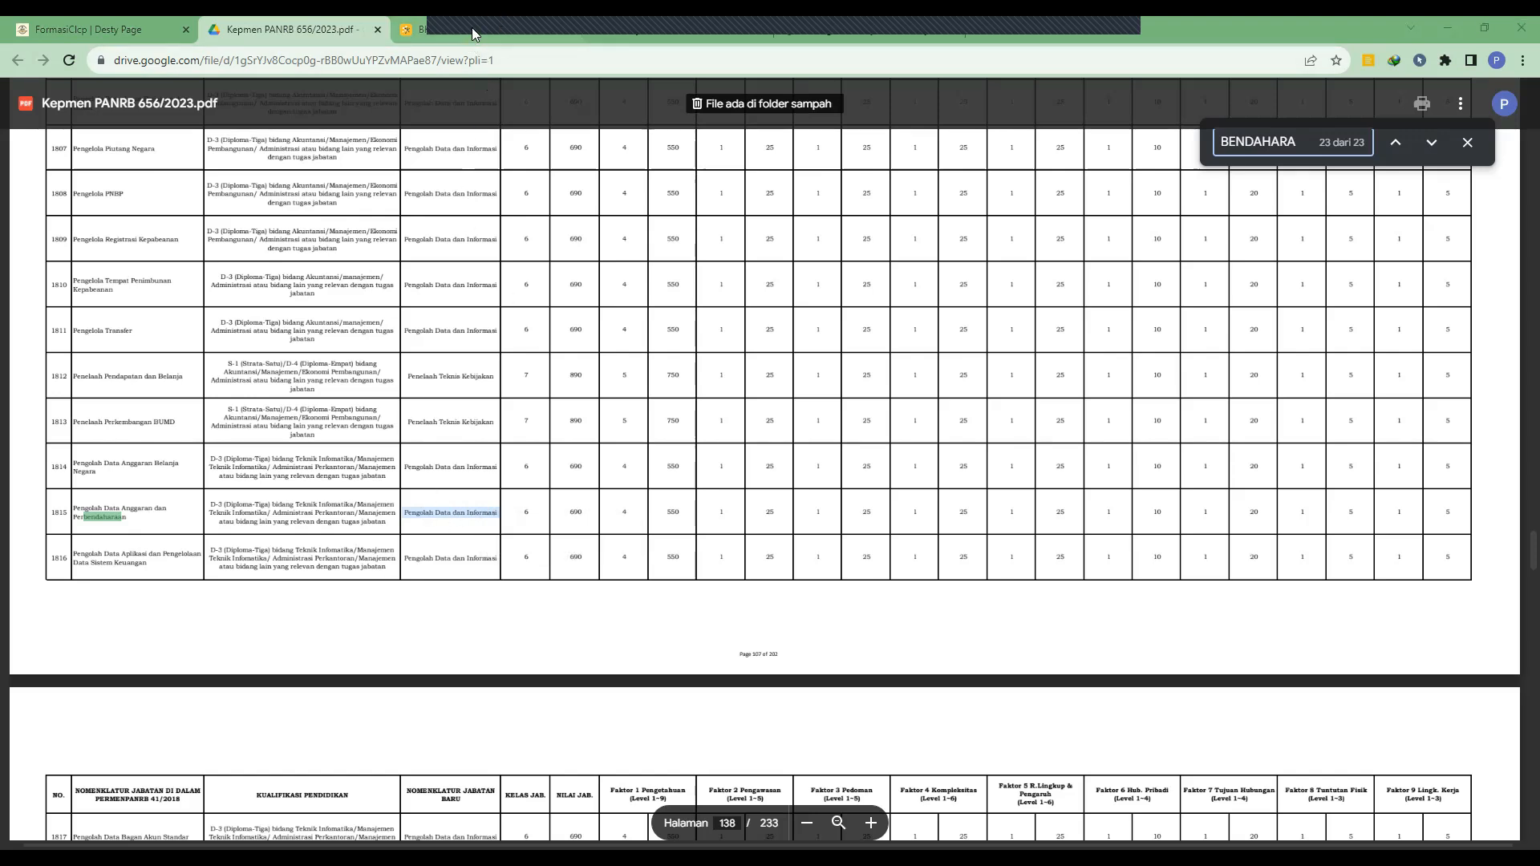
left_click(472, 27)
type("PENGOLA")
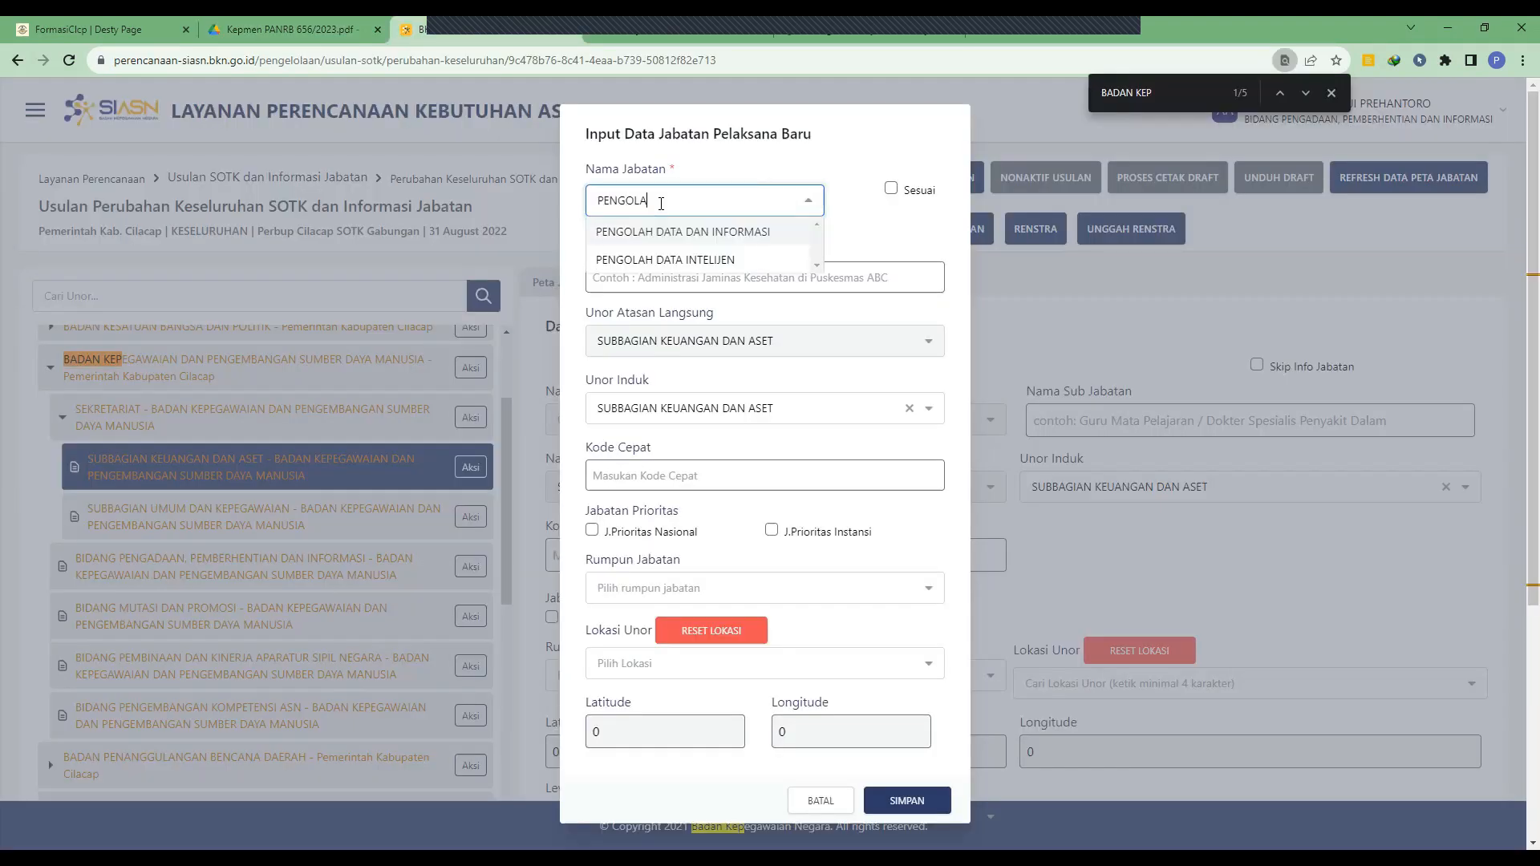
left_click(689, 235)
Fill in Detail Jabatan with "PENGOLAH DATA DAN INFORMASI DI BKPSDM KABUPATEN CILACAP"
left_click(665, 281)
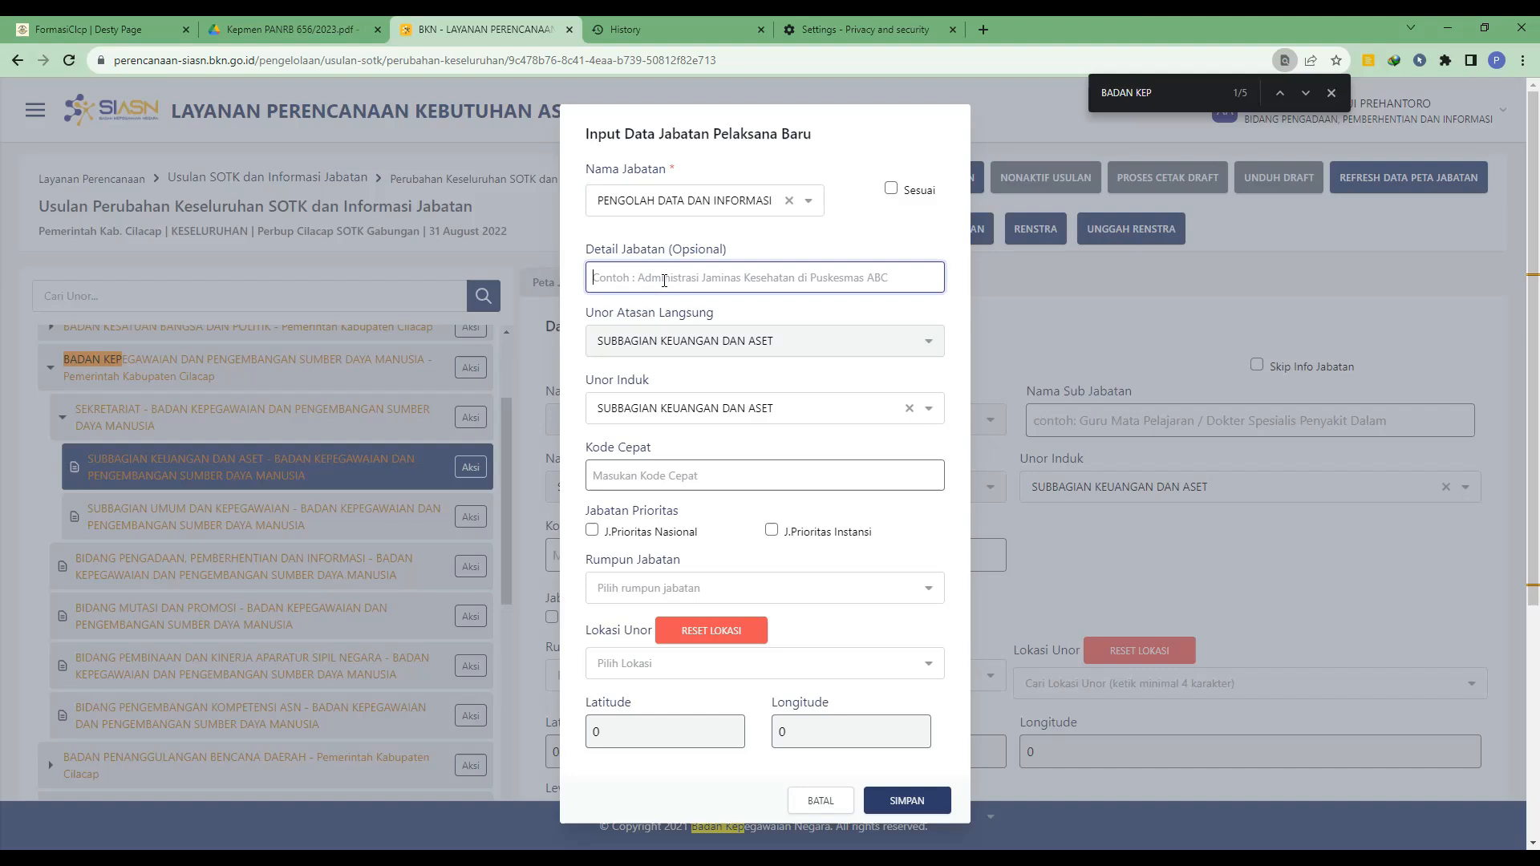
type("PEN")
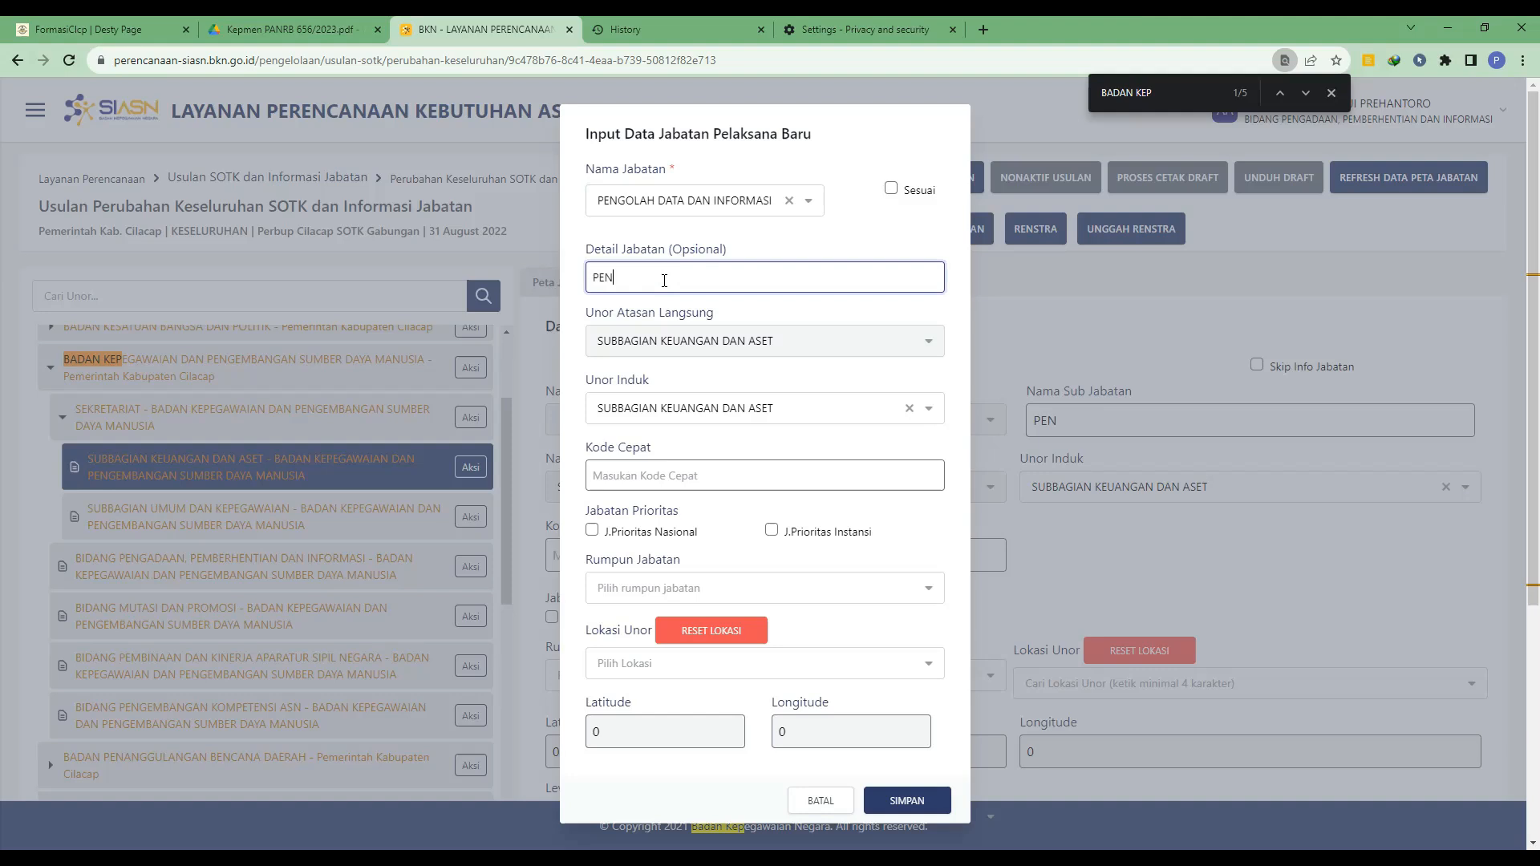
type("GOLAH DATA DAN I")
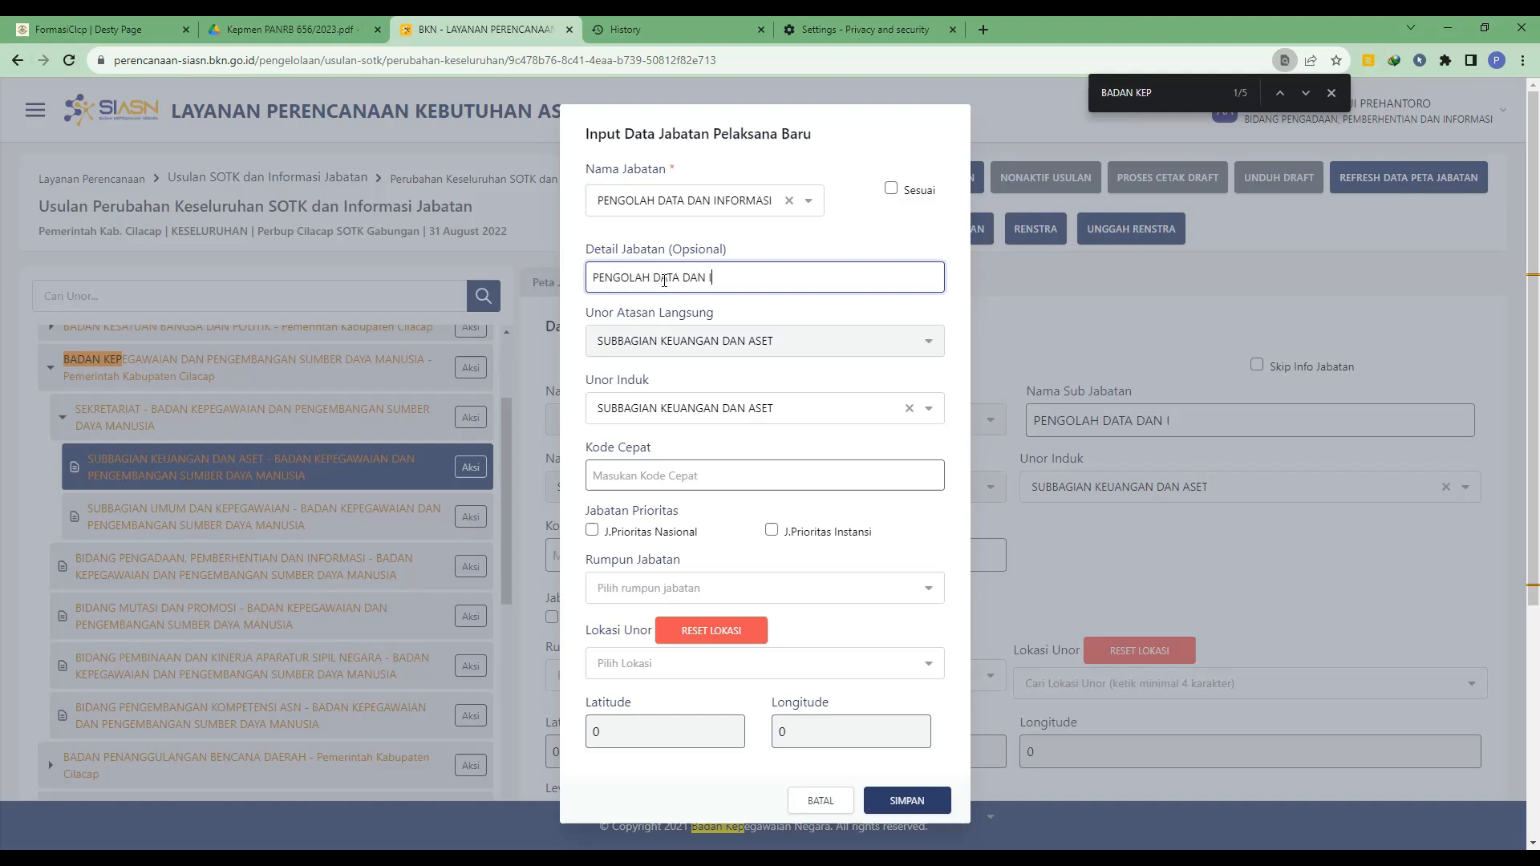
type("NFORMASI DI BKPSDM KABUPATEN C")
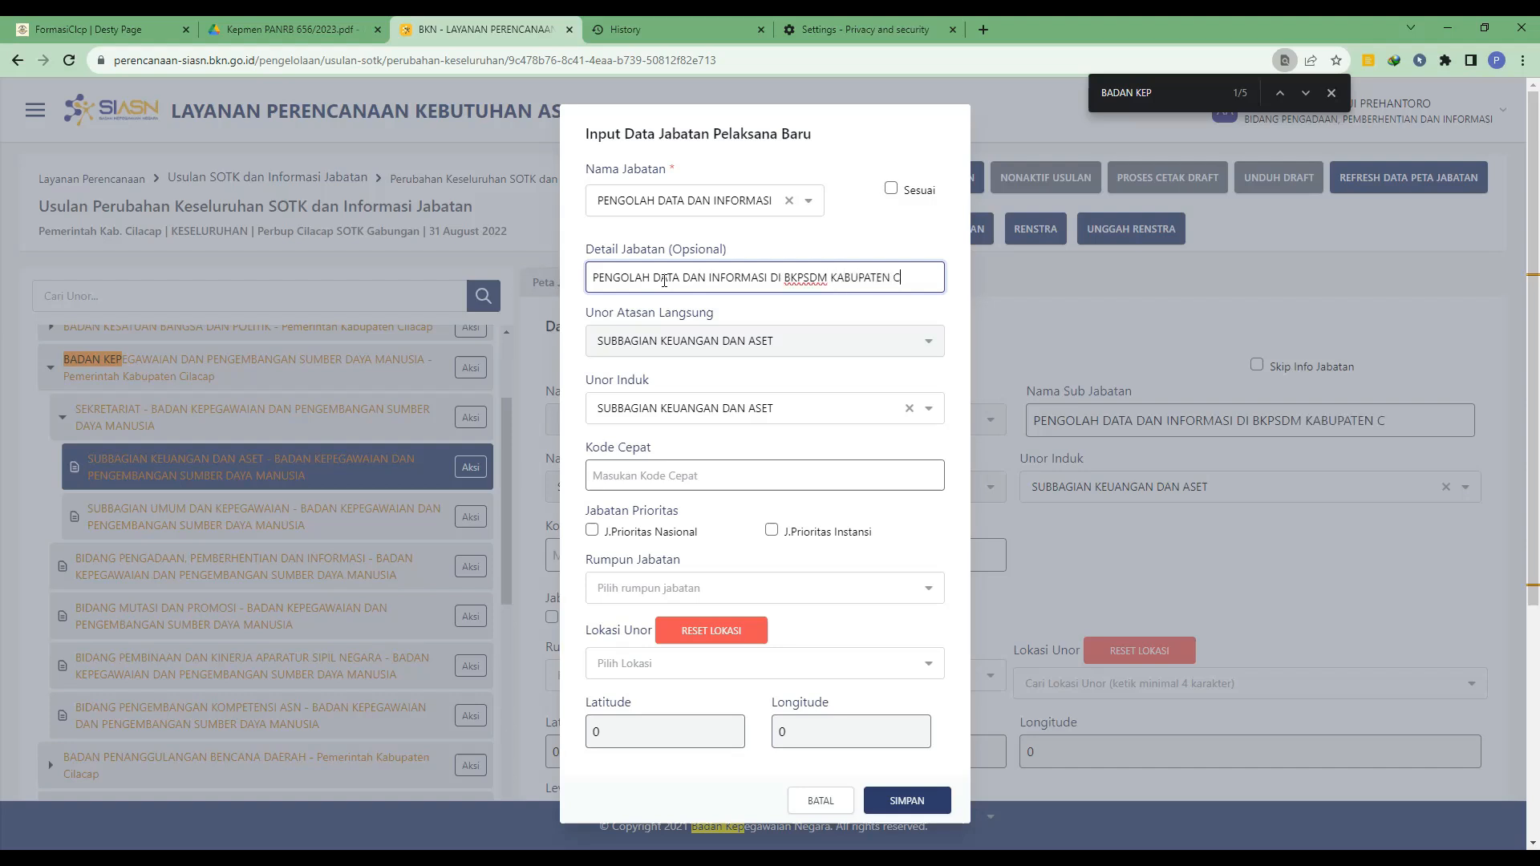
type("ILACAP")
Leave Kode Cepat empty and set Rumpun Jabatan to KOMUNIKASI DAN INFORMATIKA, searching the options for "INFO"
scroll(732, 431, "down", 2)
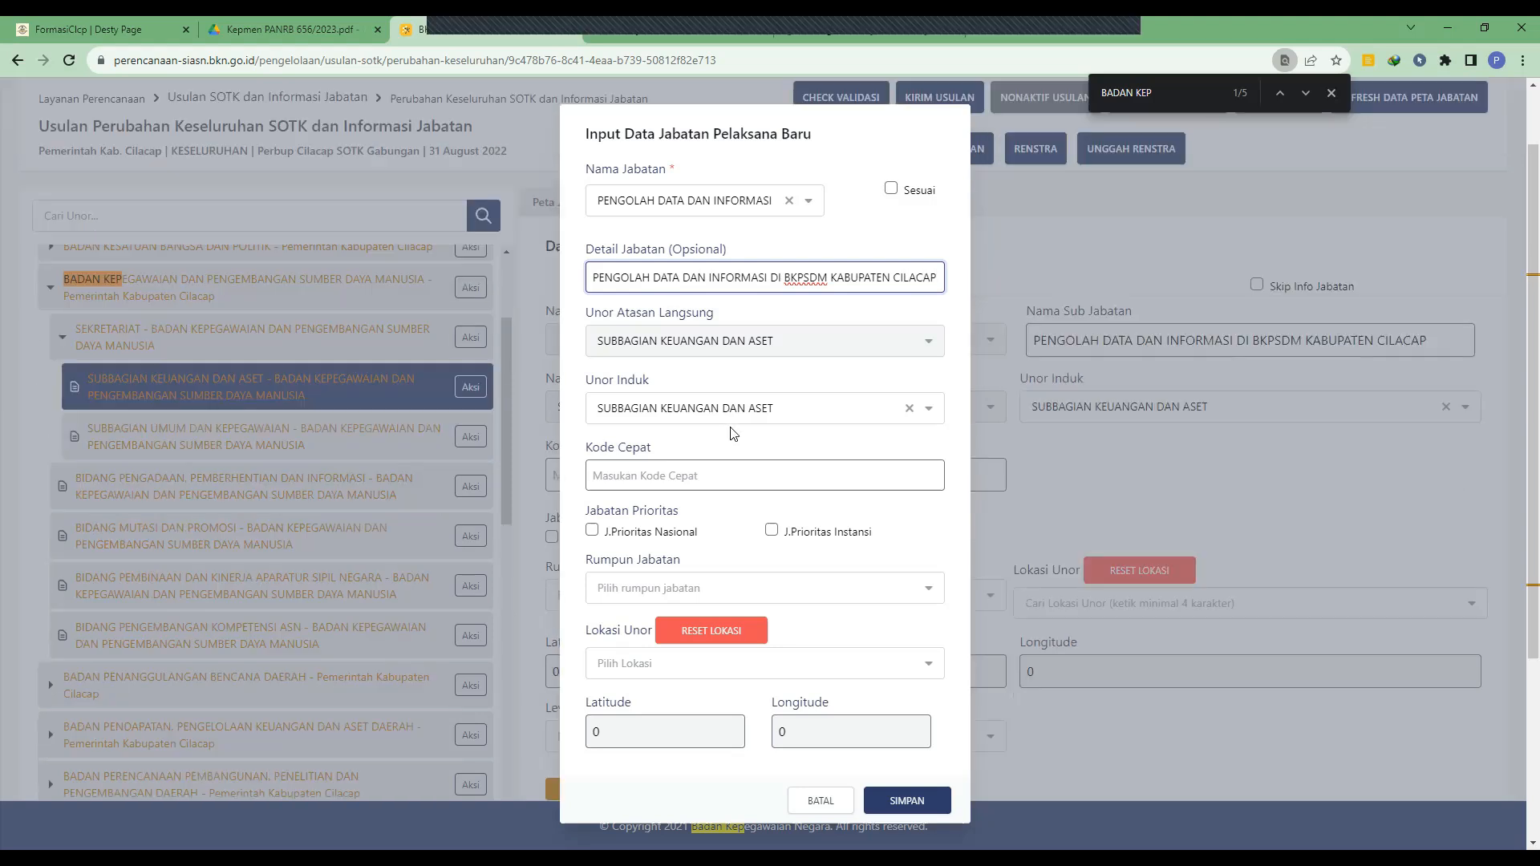
left_click(716, 471)
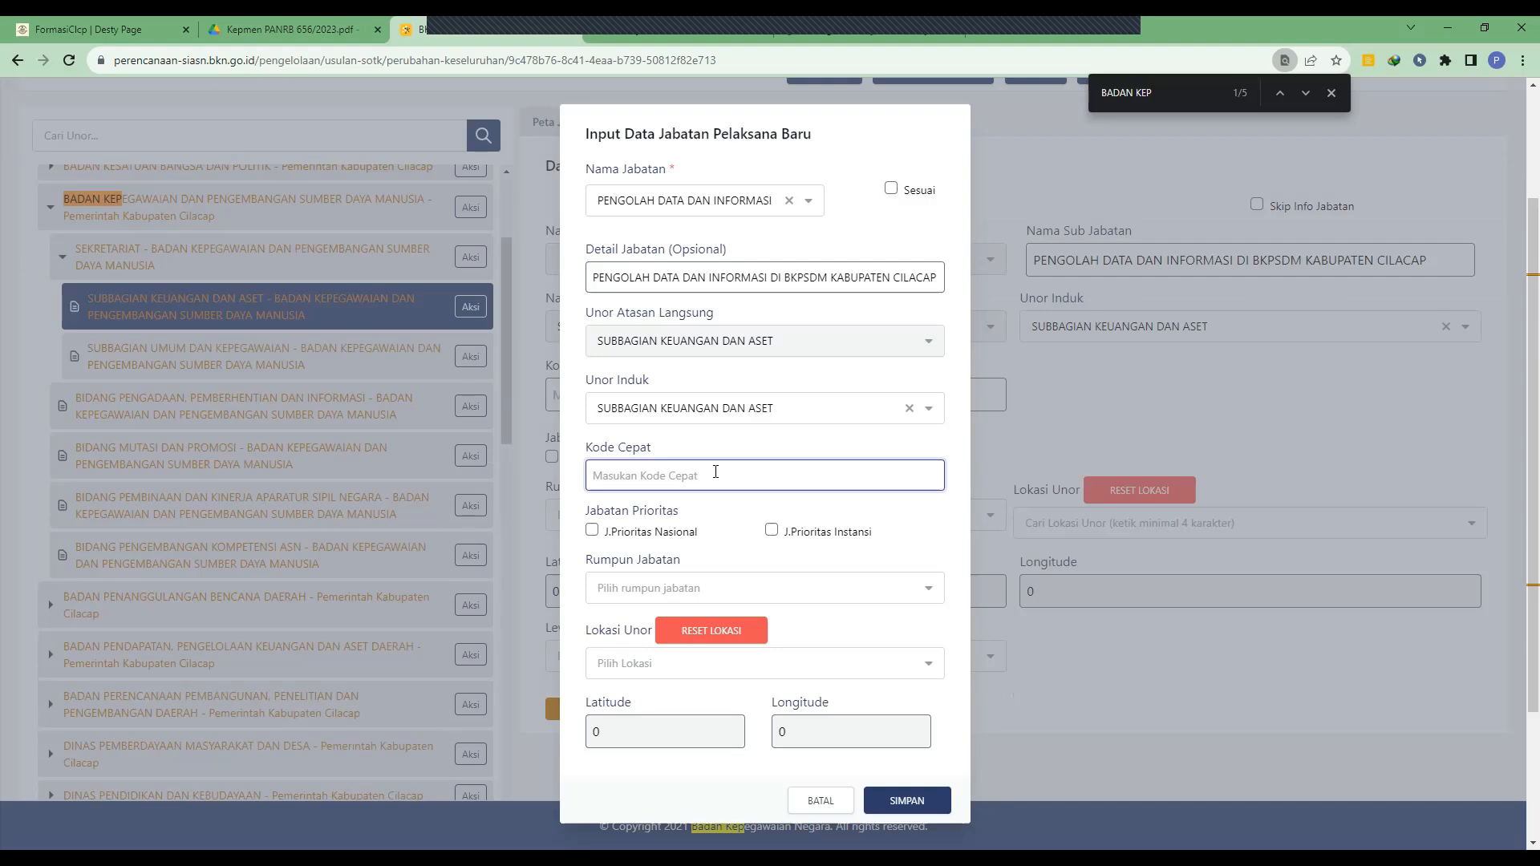
scroll(716, 472, "down", 2)
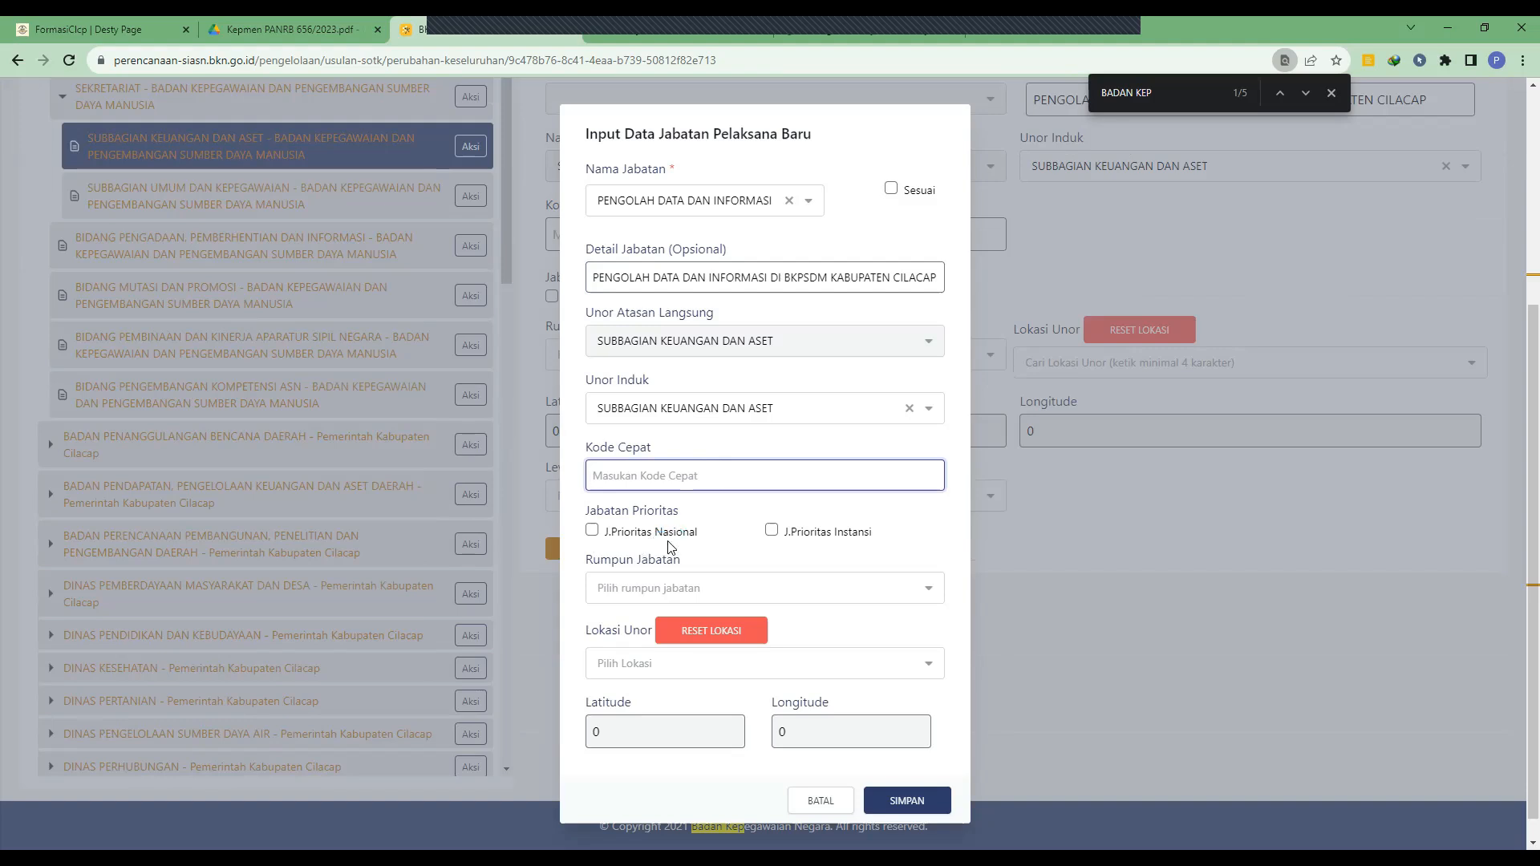
left_click(750, 591)
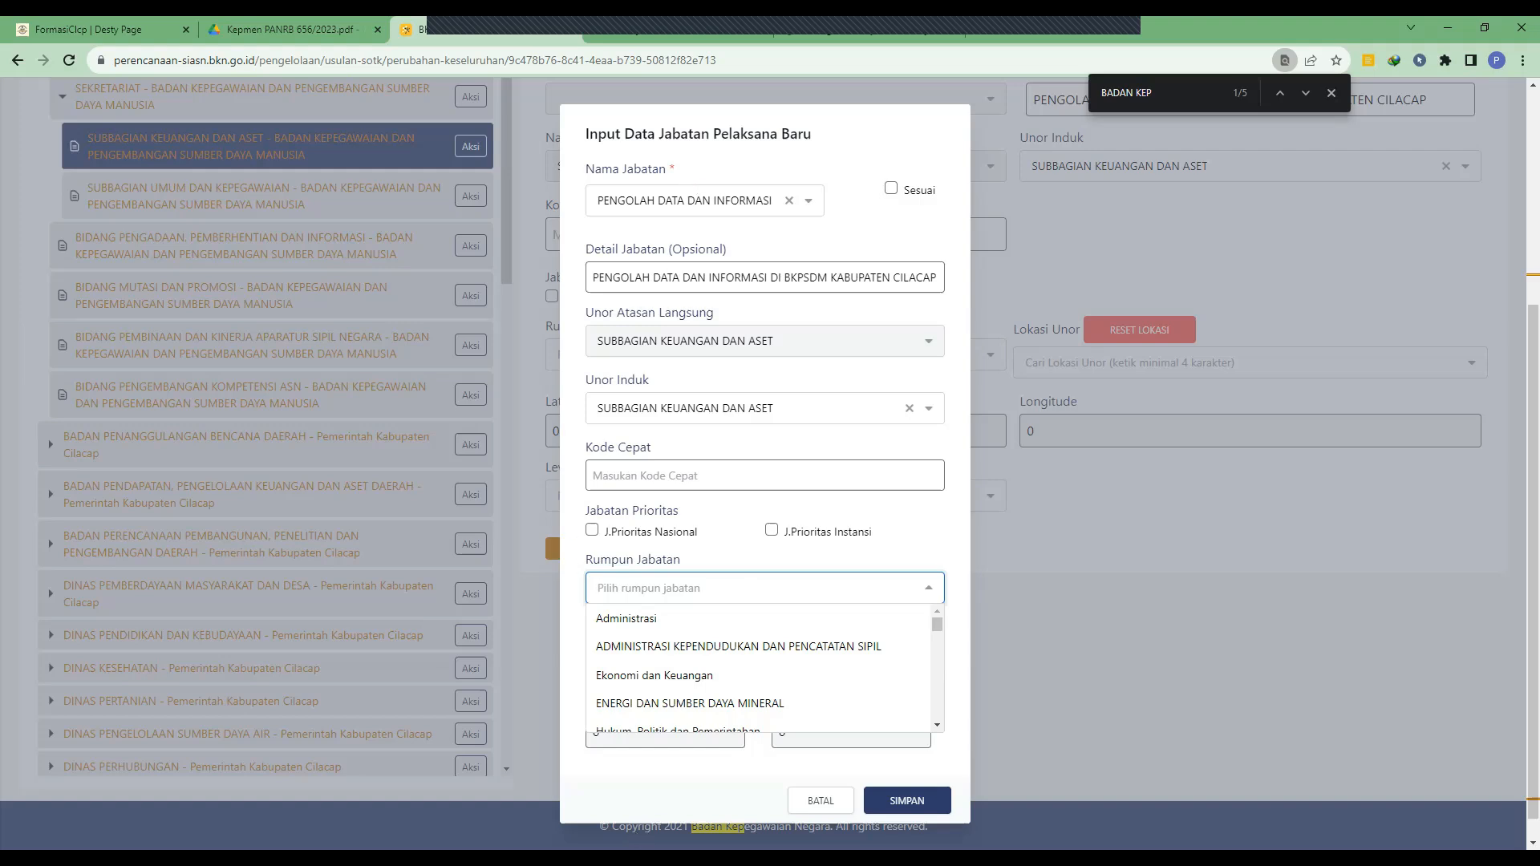
left_click(282, 28)
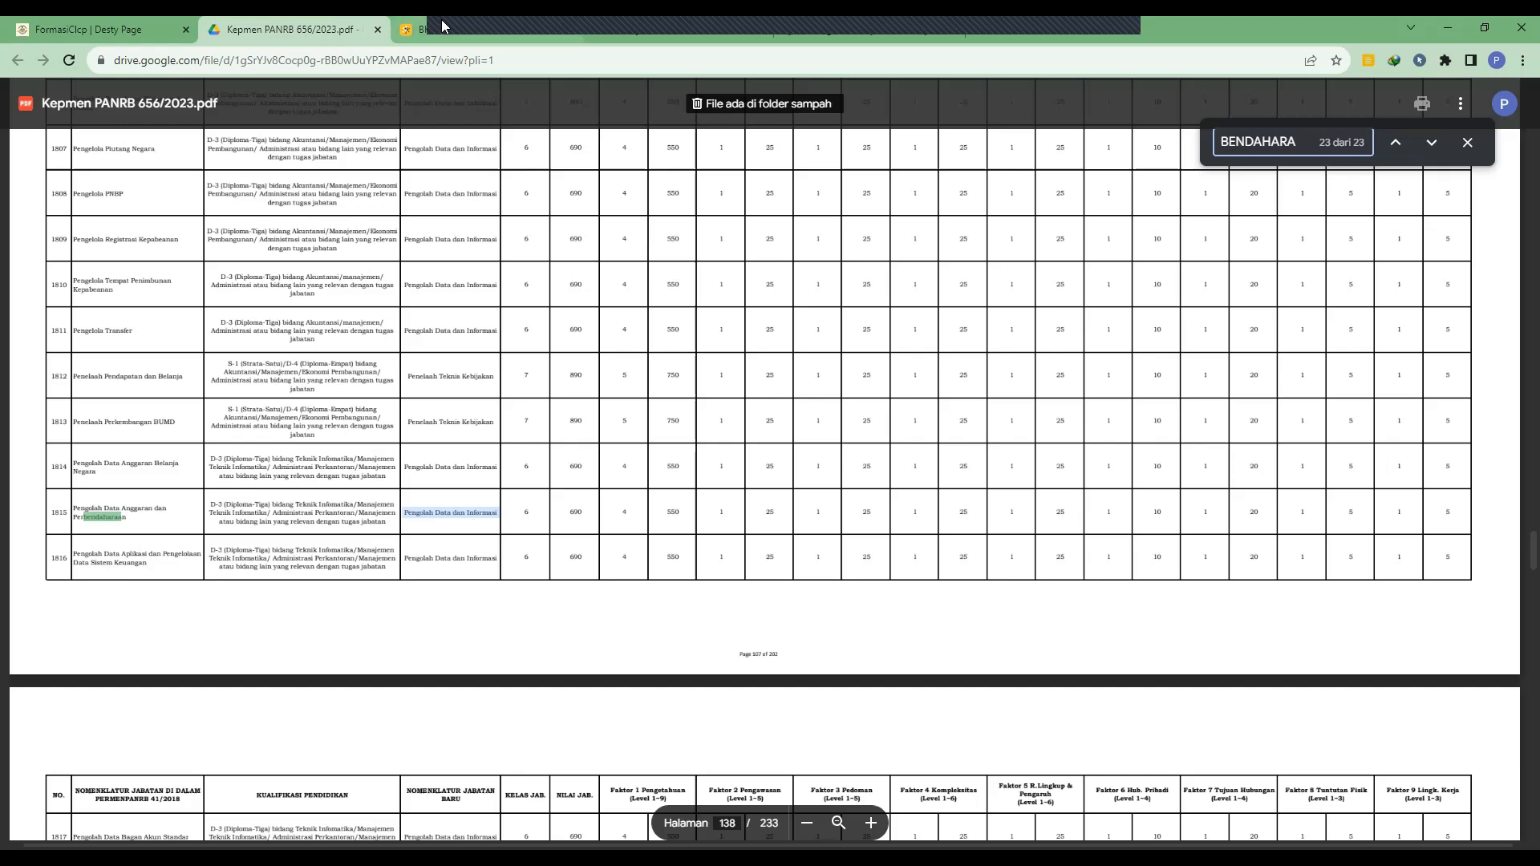
key("ctrl+Tab")
type("IND")
key("BackSpace")
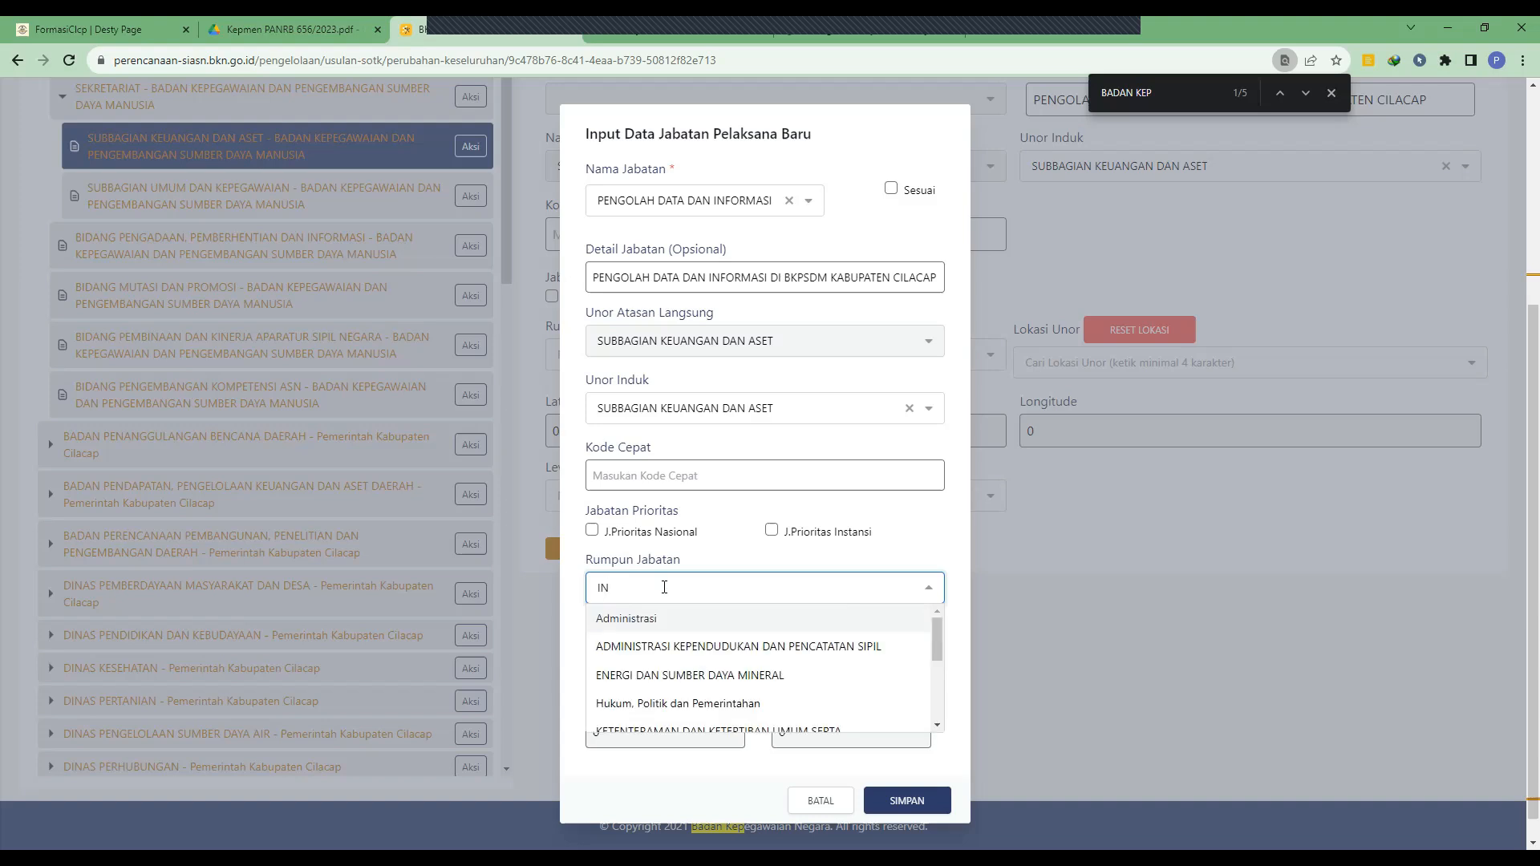
type("FO")
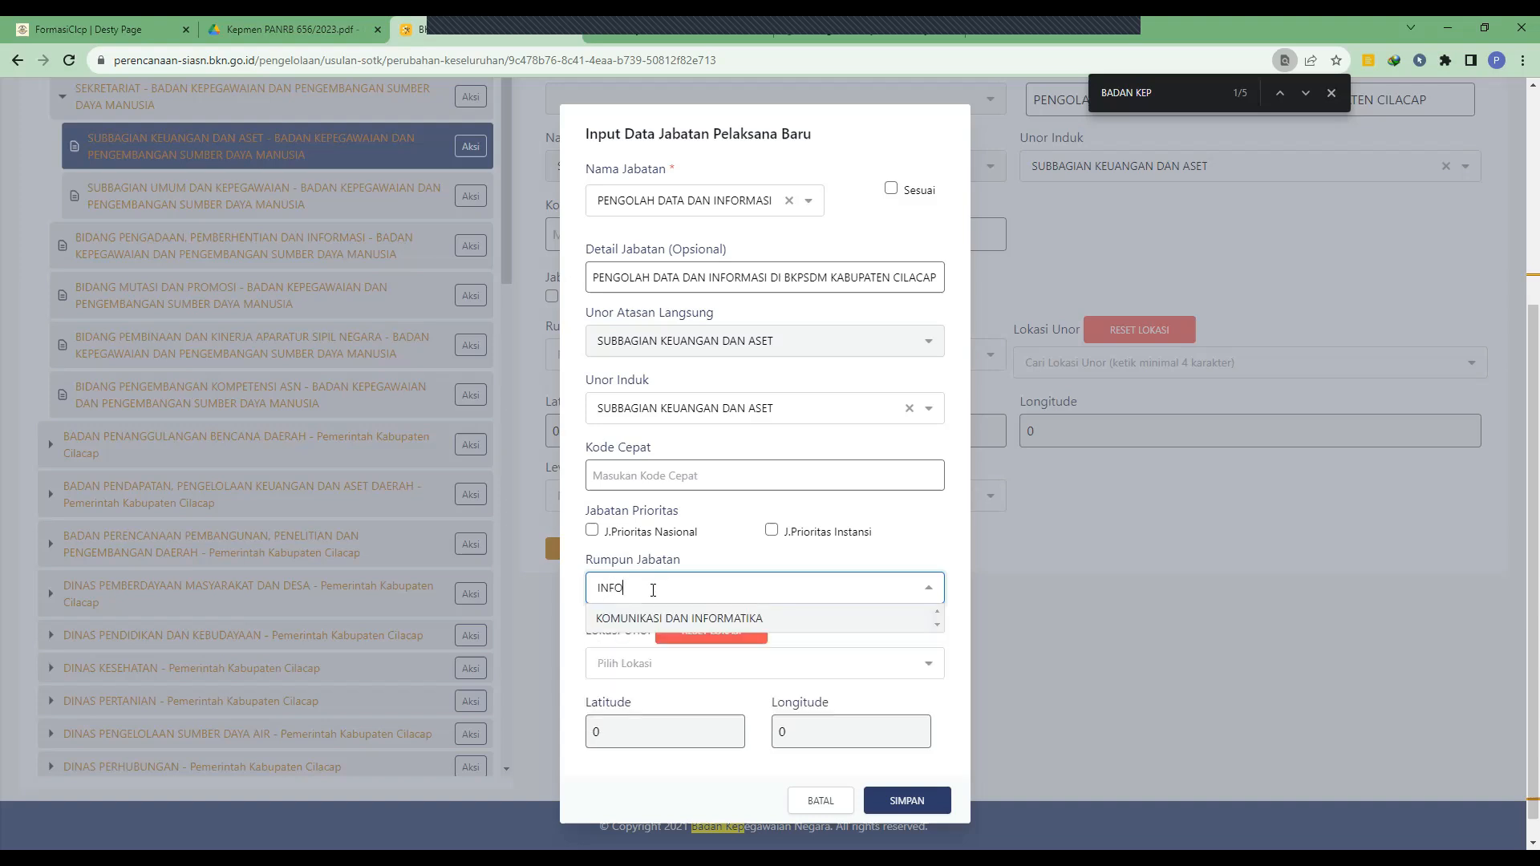
left_click(679, 618)
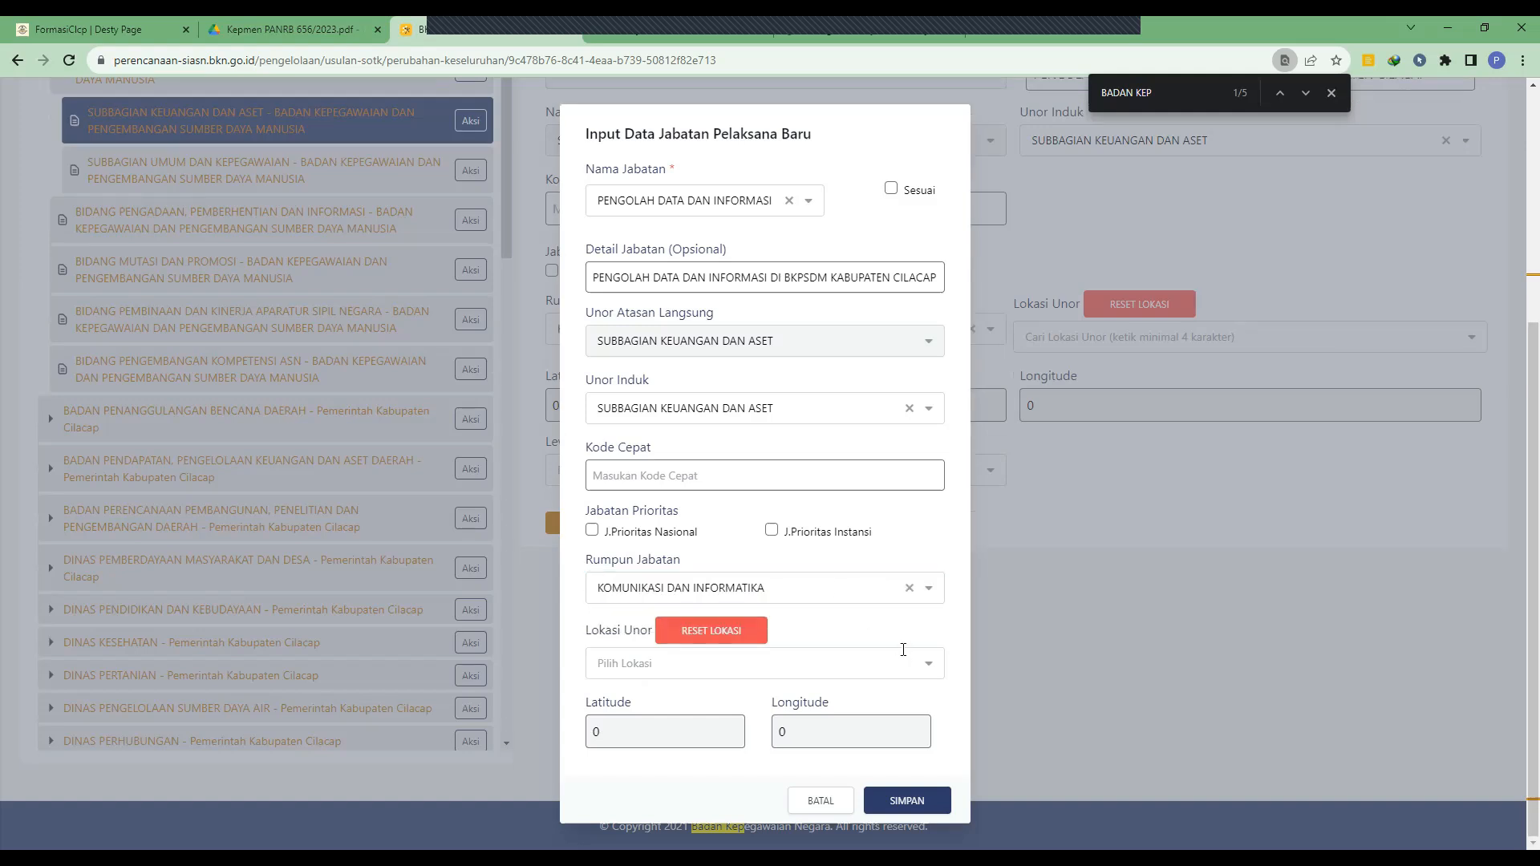
Set Lokasi Unor to JAWA TENGAH, KBP CILACAP, CILACAP TENGAH and save the new Jabatan Pelaksana
left_click(904, 661)
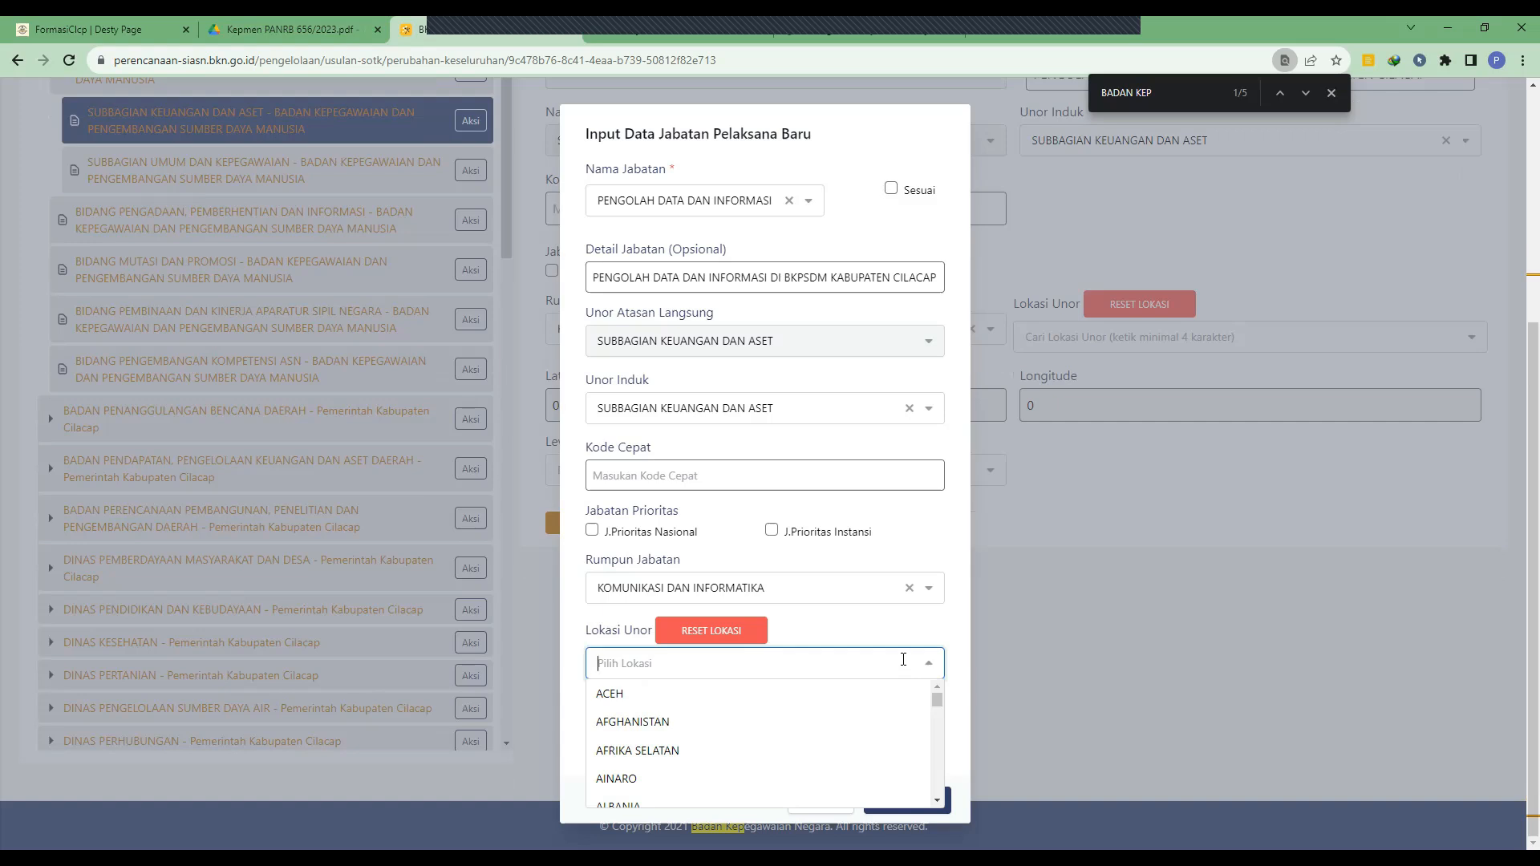
type("JAWA")
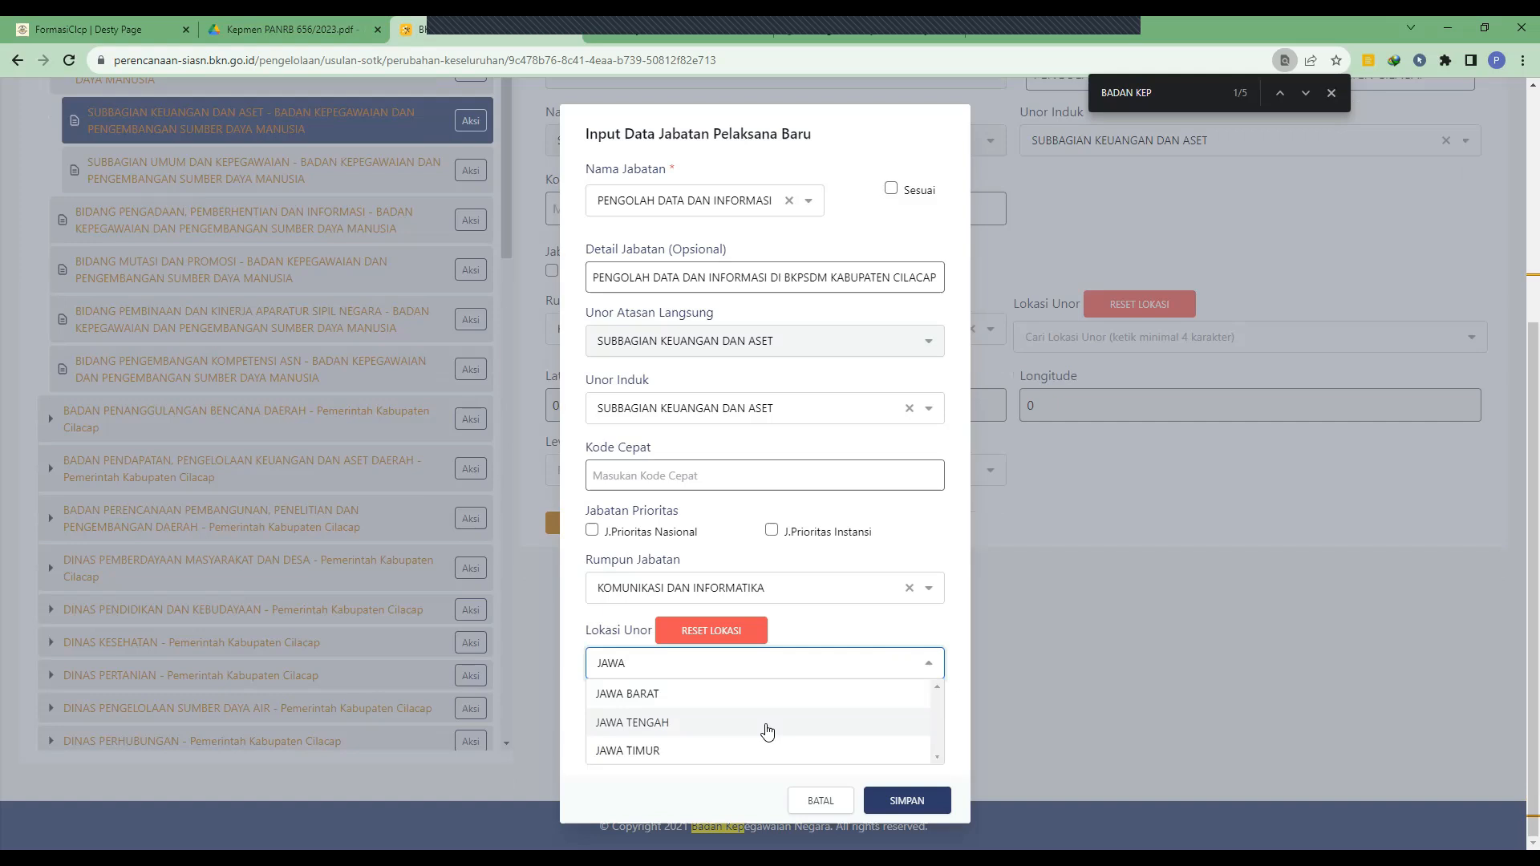
left_click(768, 726)
left_click(764, 700)
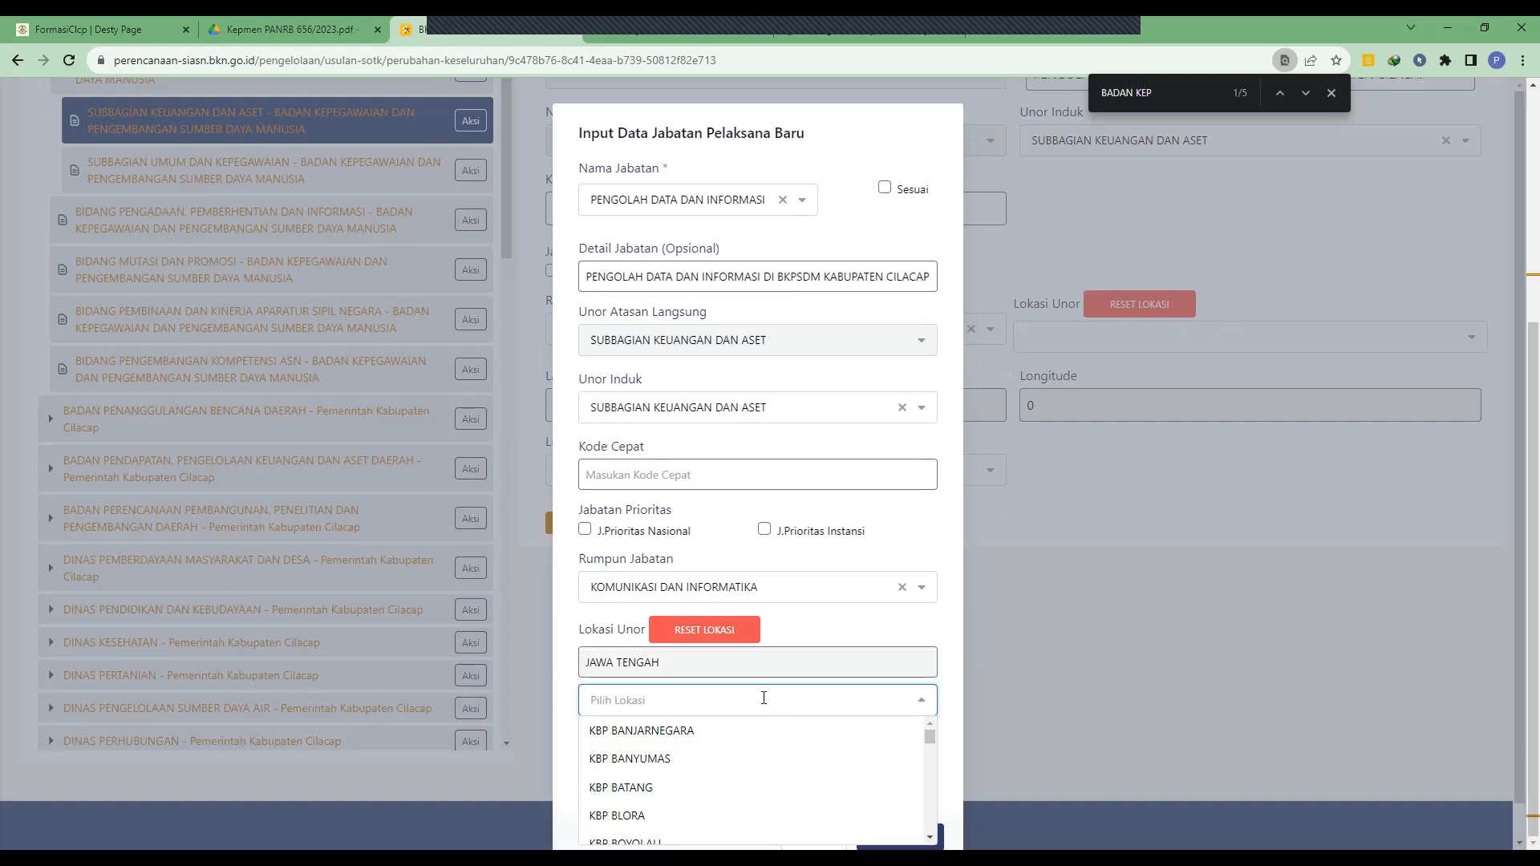
type("CILACA")
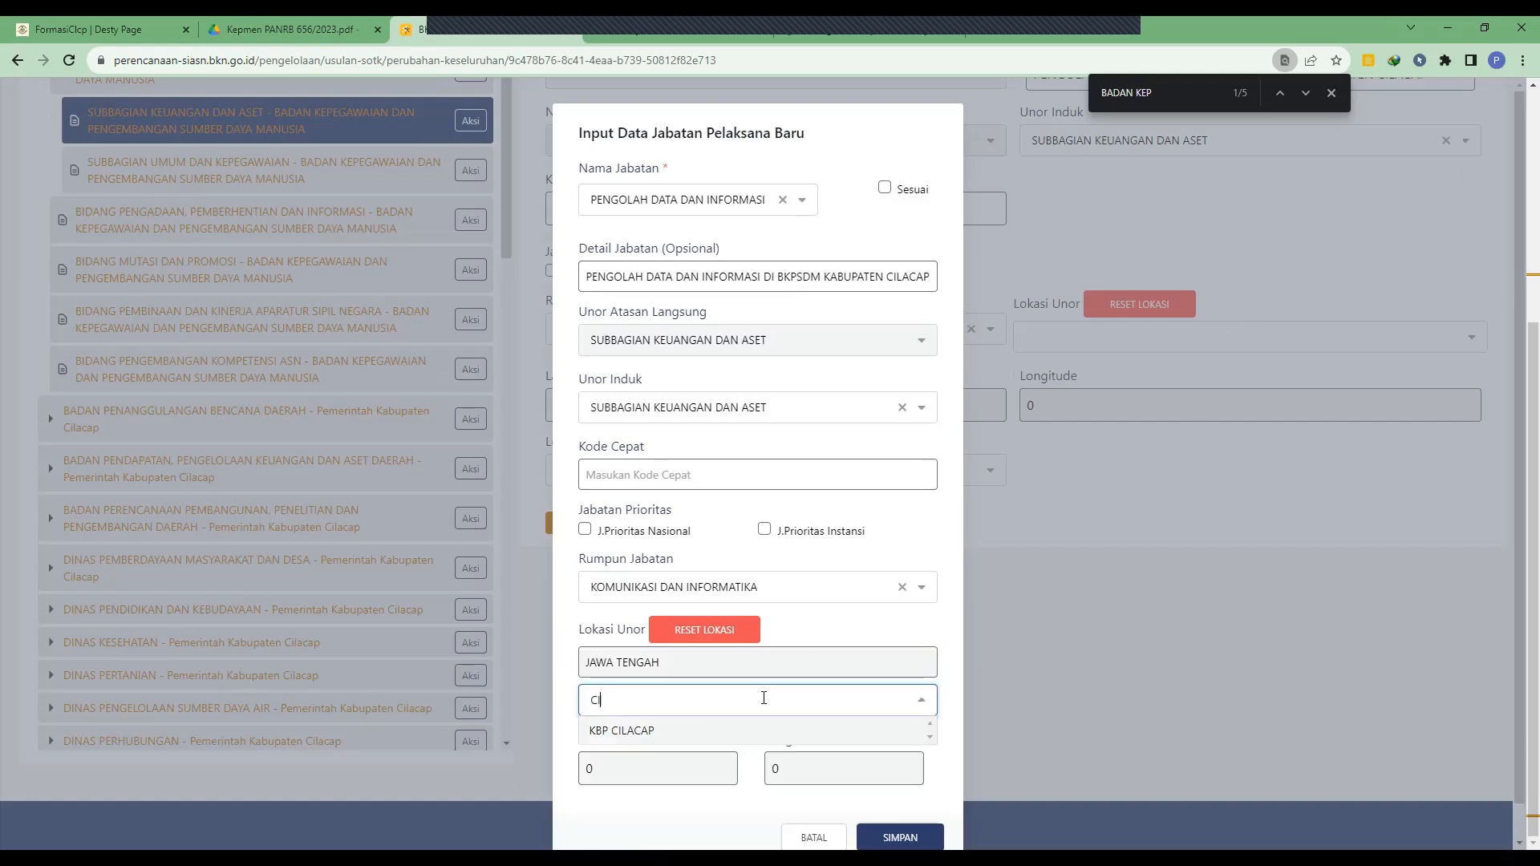
left_click(699, 730)
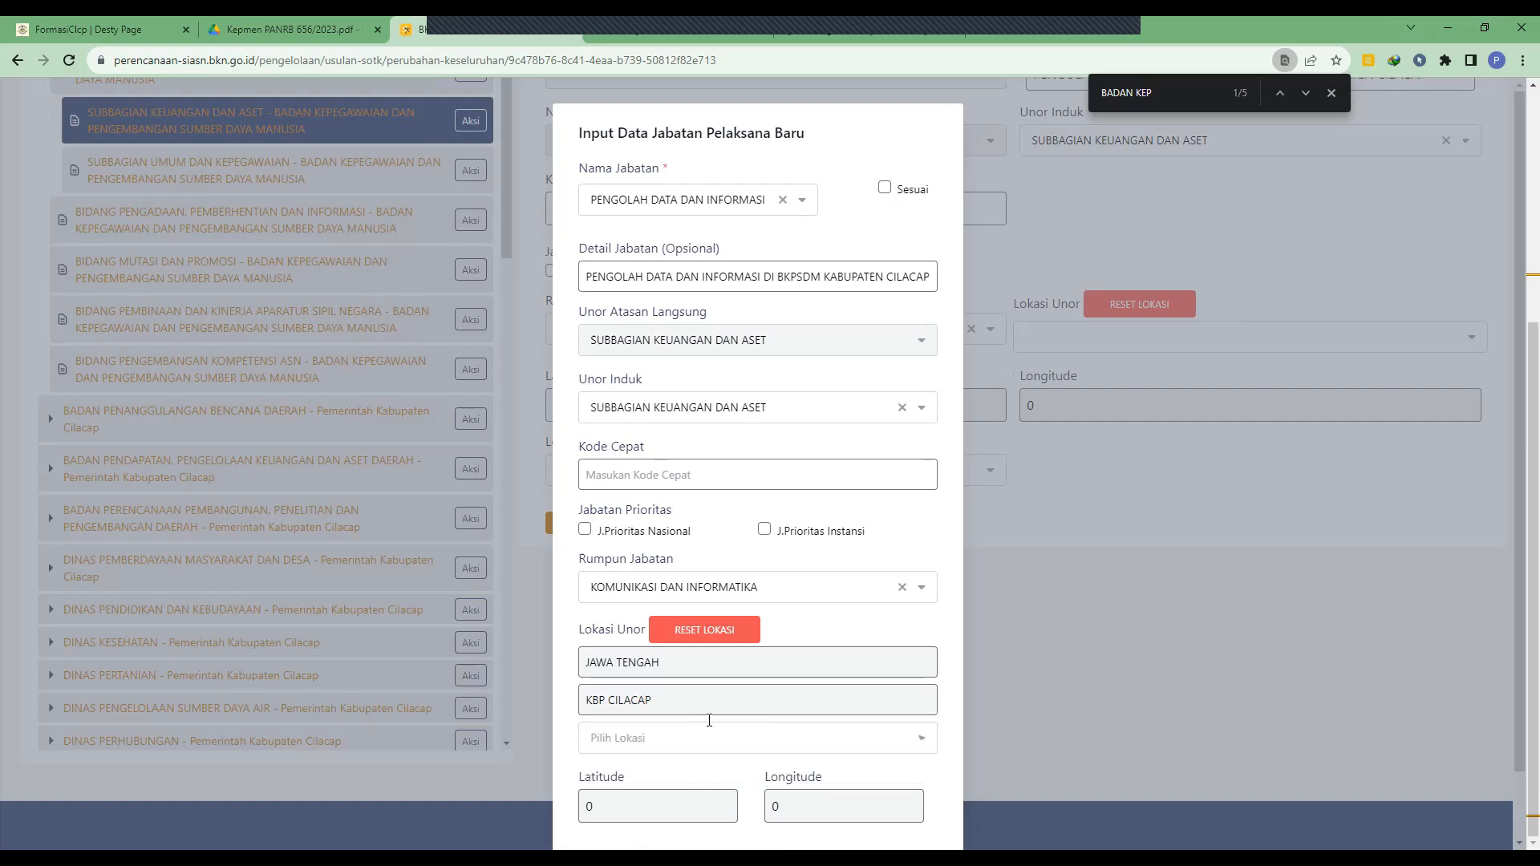
left_click(706, 673)
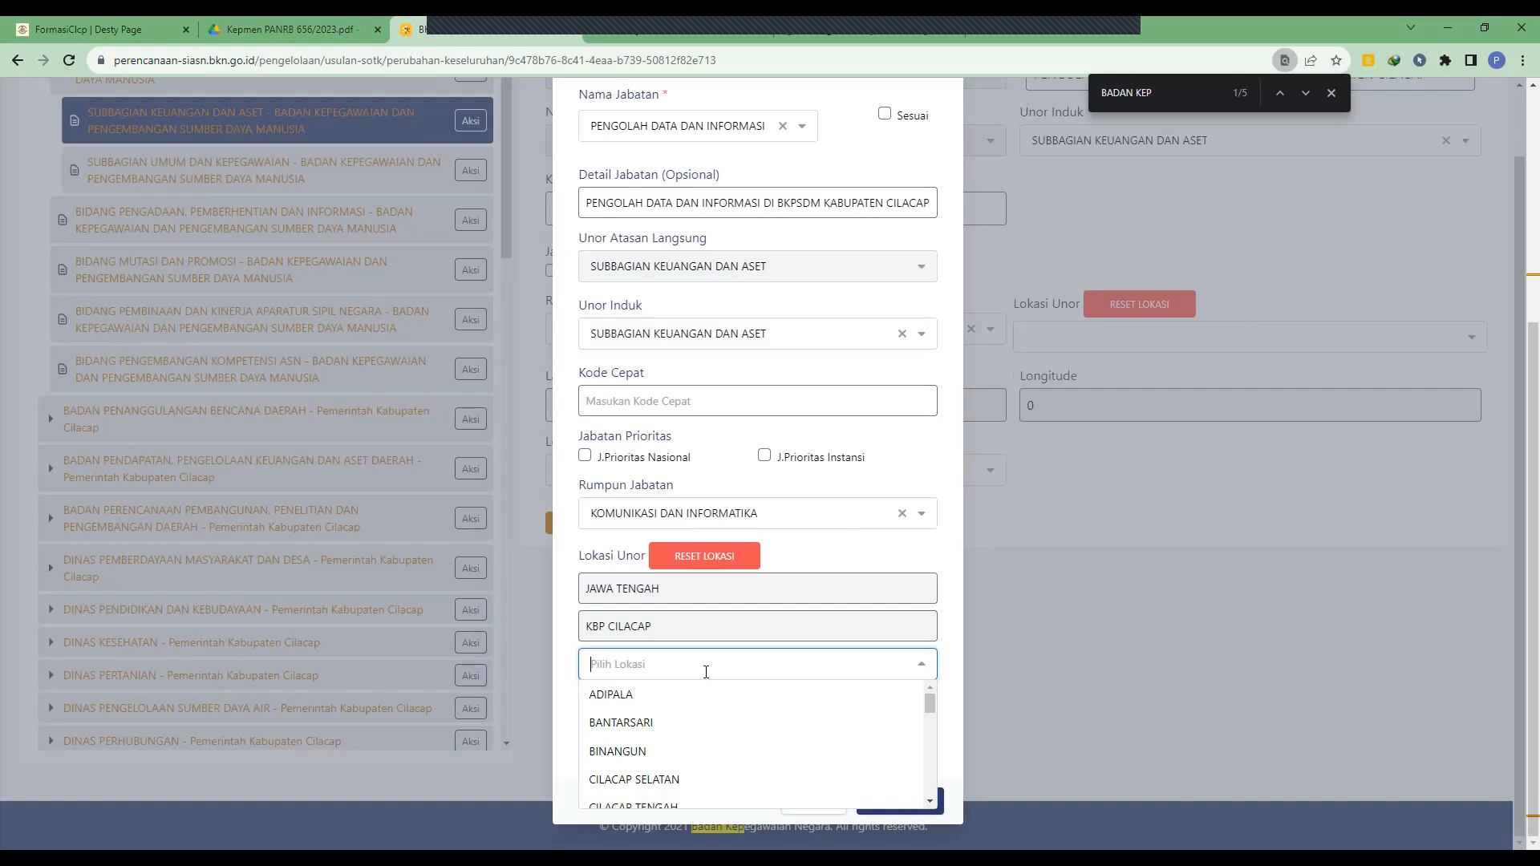
type("TENGAH")
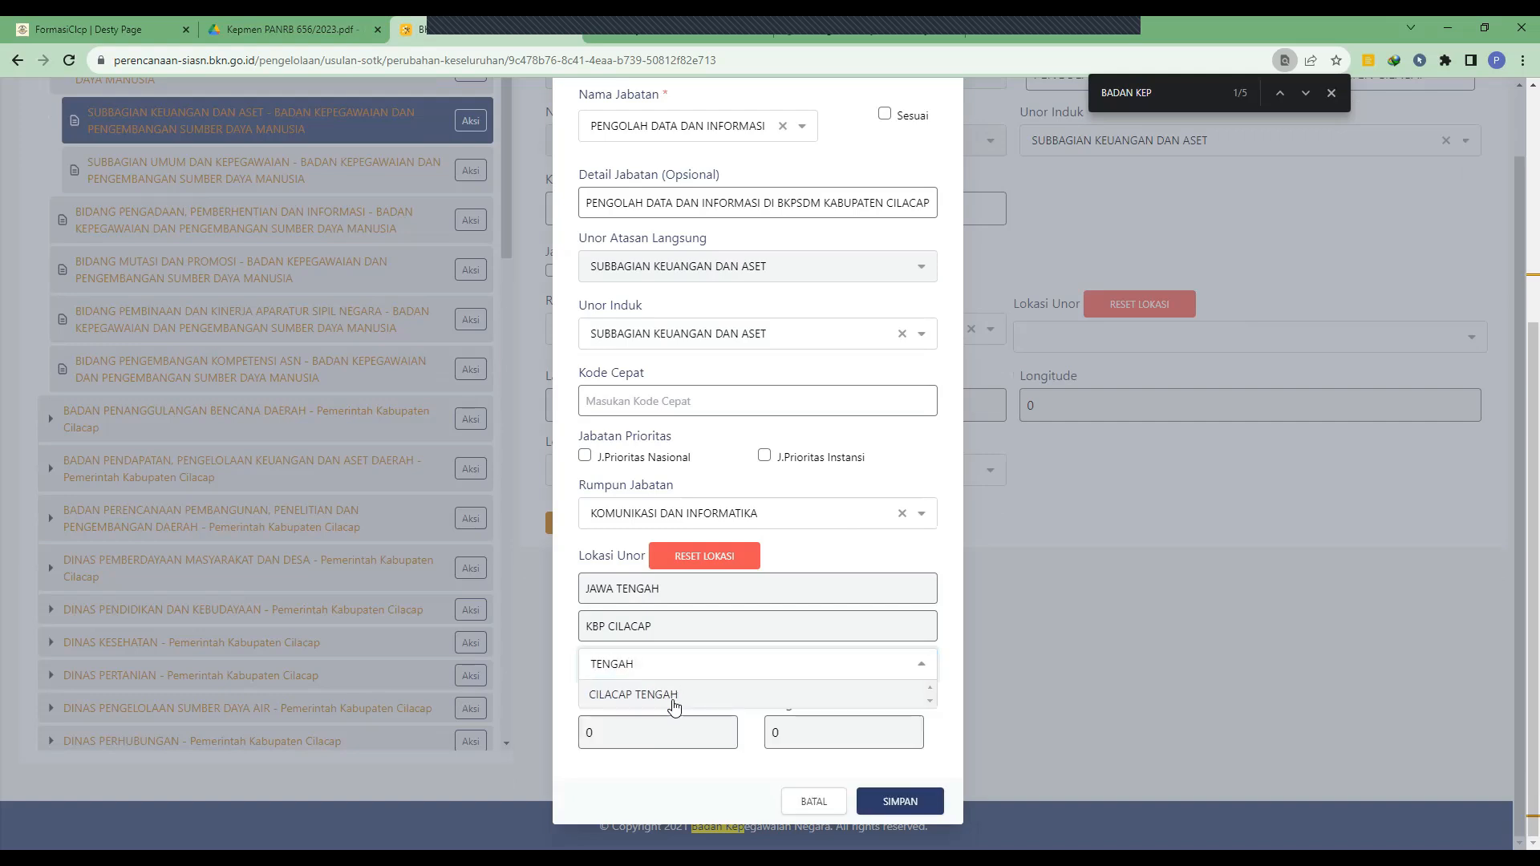
left_click(678, 698)
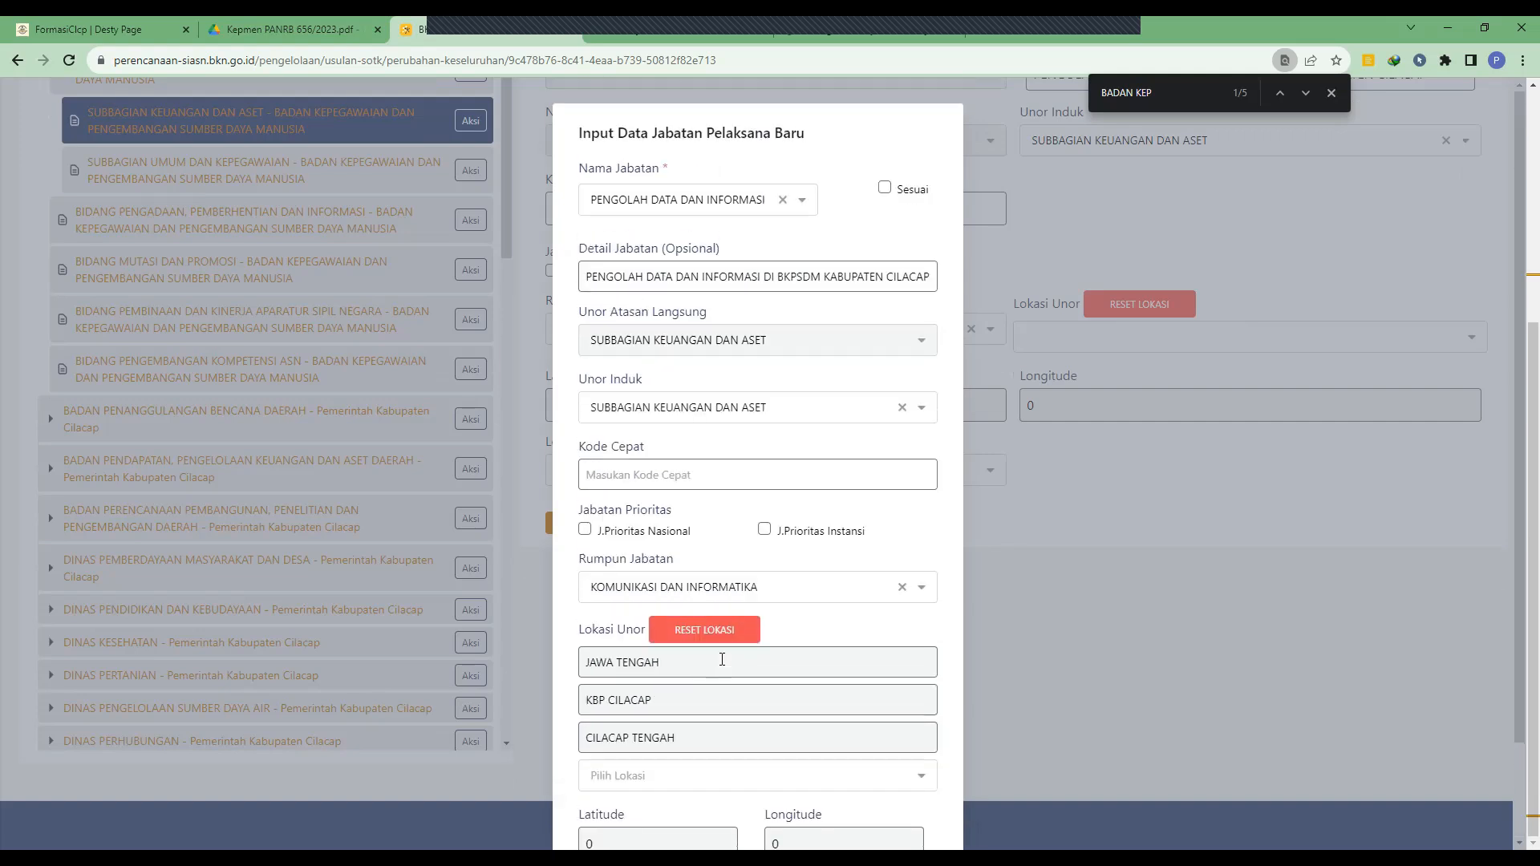
scroll(722, 659, "down", 2)
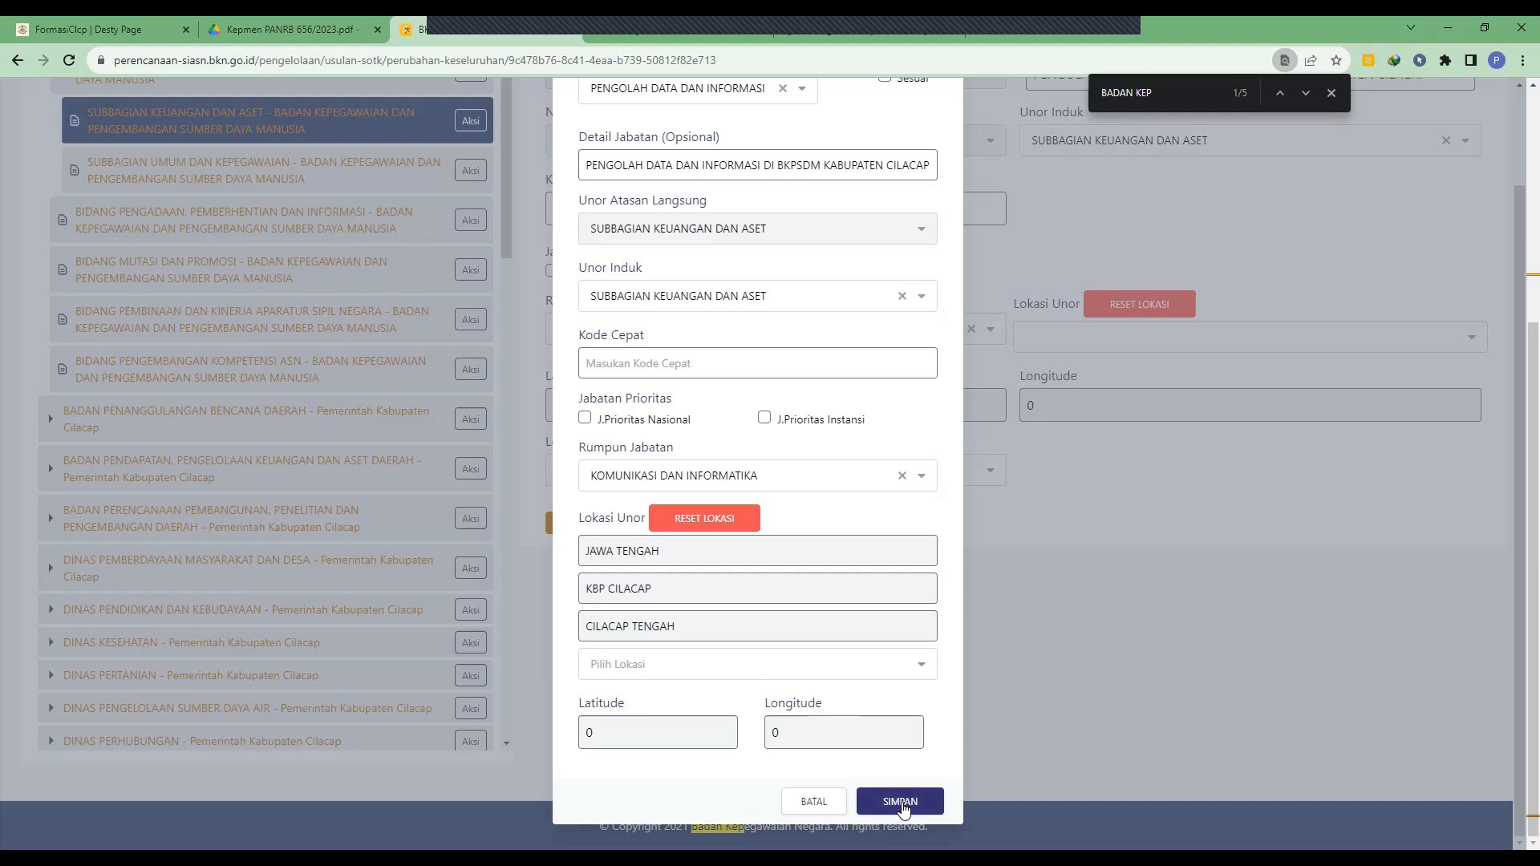
left_click(903, 804)
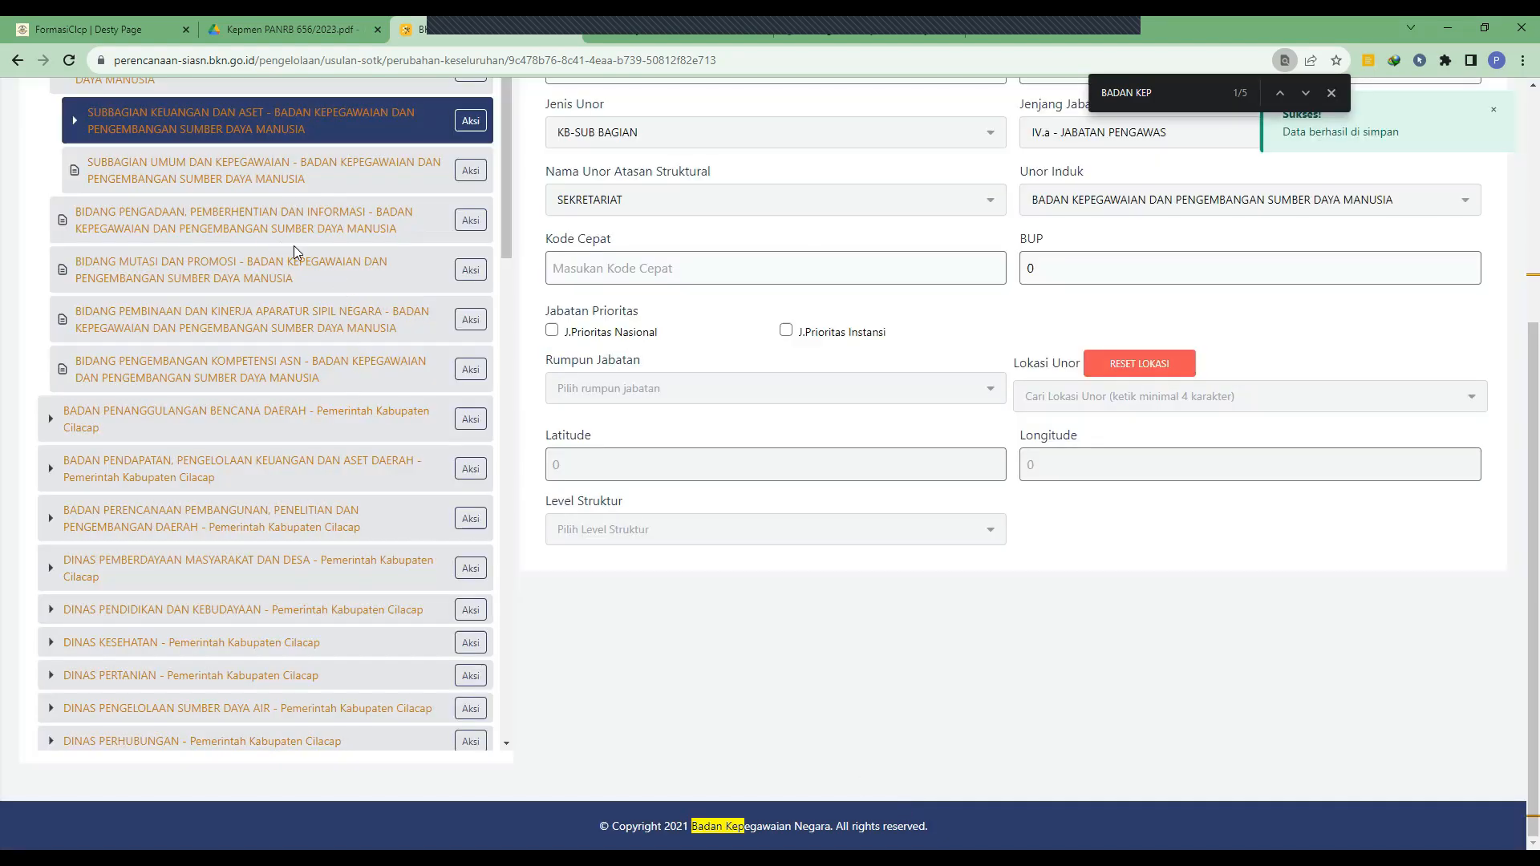
Expand Subbagian Keuangan dan Aset in the unit tree and open its PENGOLAH DATA DAN INFORMASI position to review the details
scroll(273, 246, "up", 1)
scroll(82, 298, "up", 1)
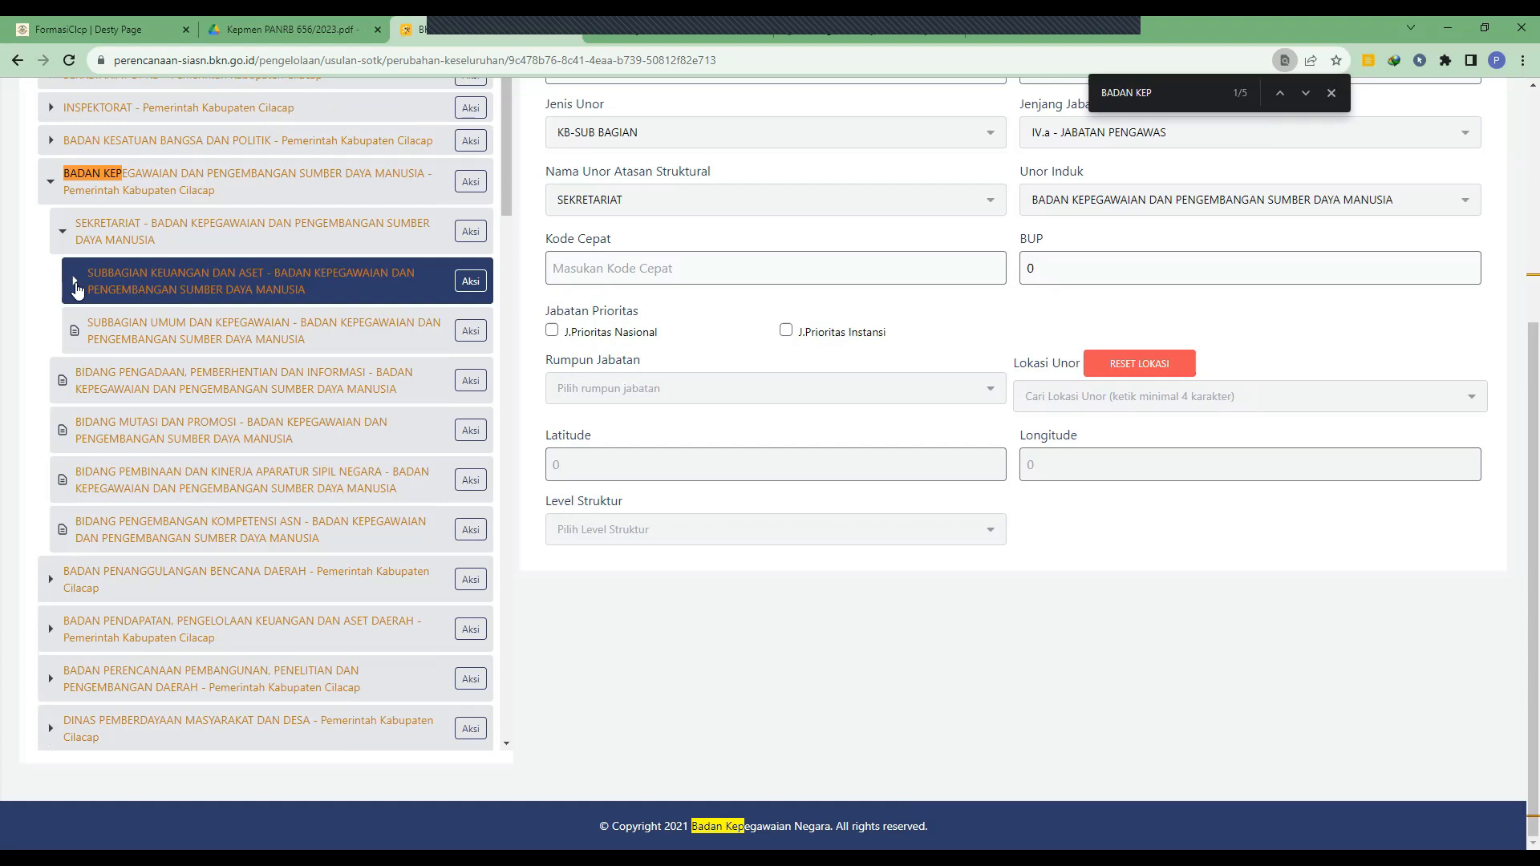
left_click(76, 286)
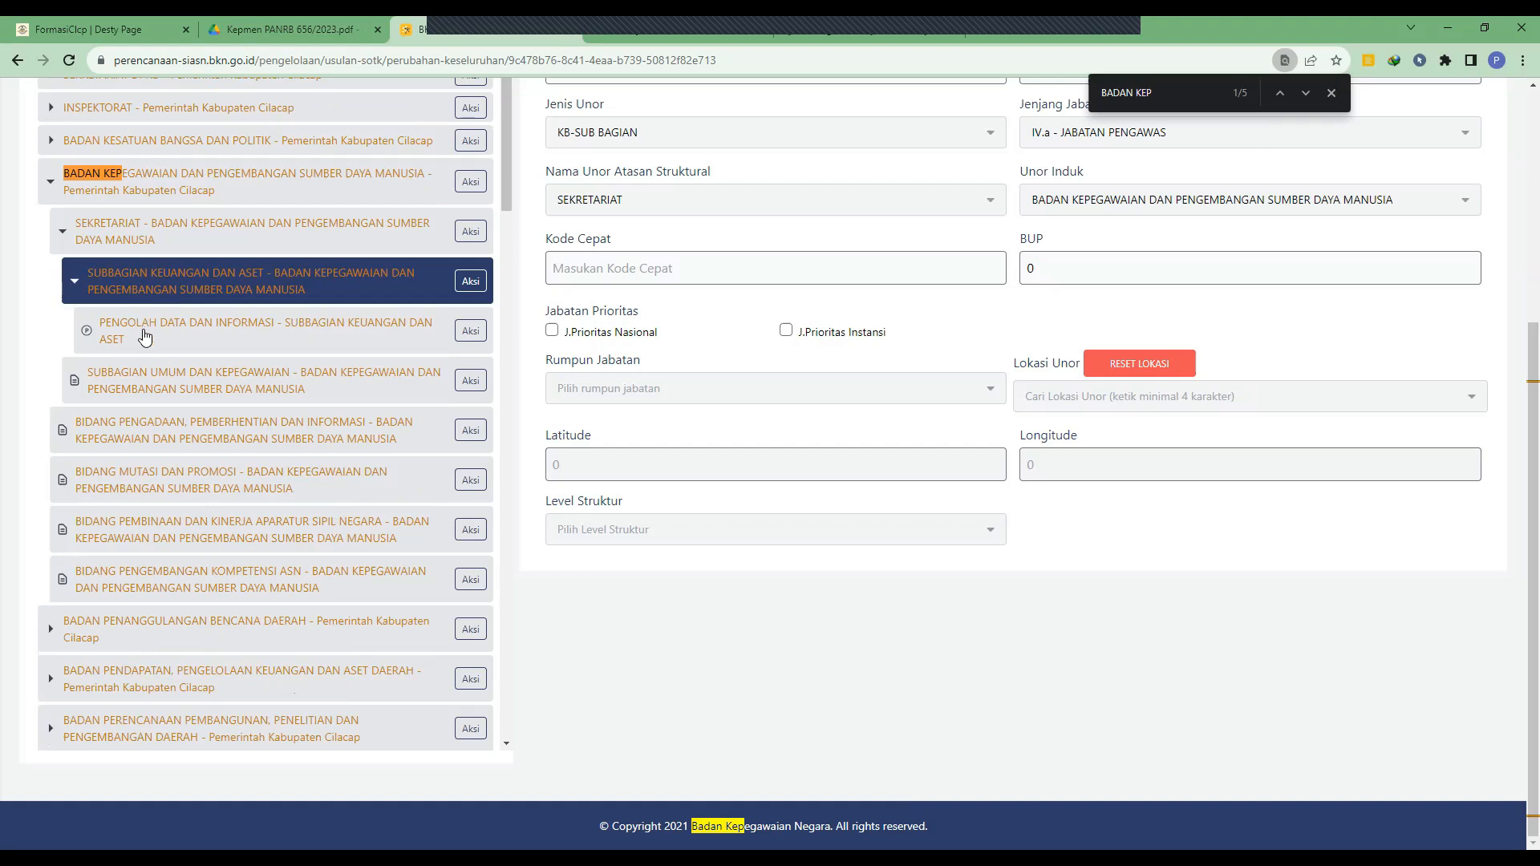
left_click(144, 337)
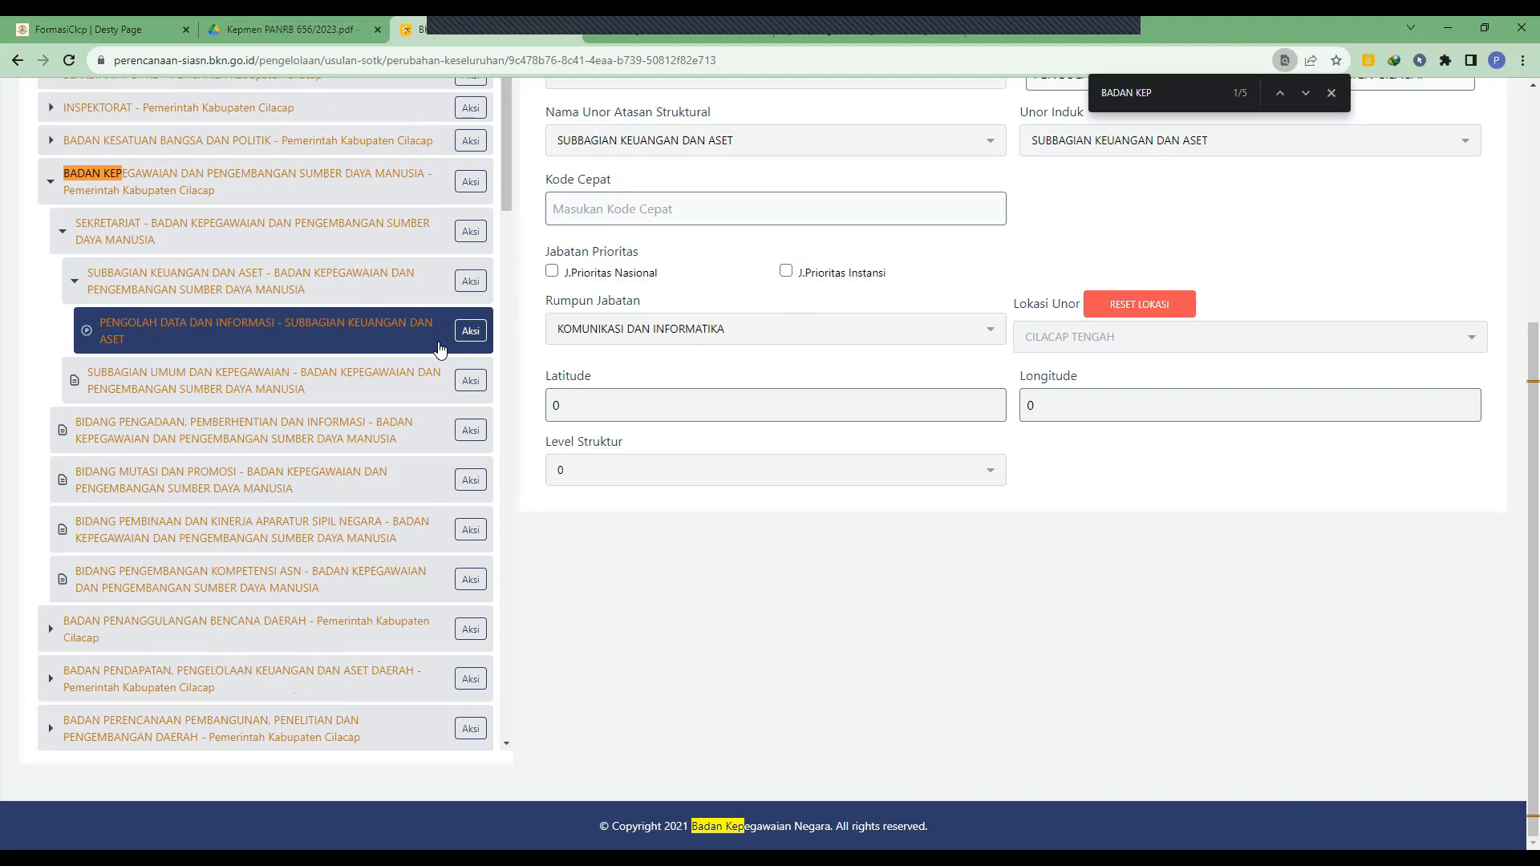
scroll(458, 341, "up", 1)
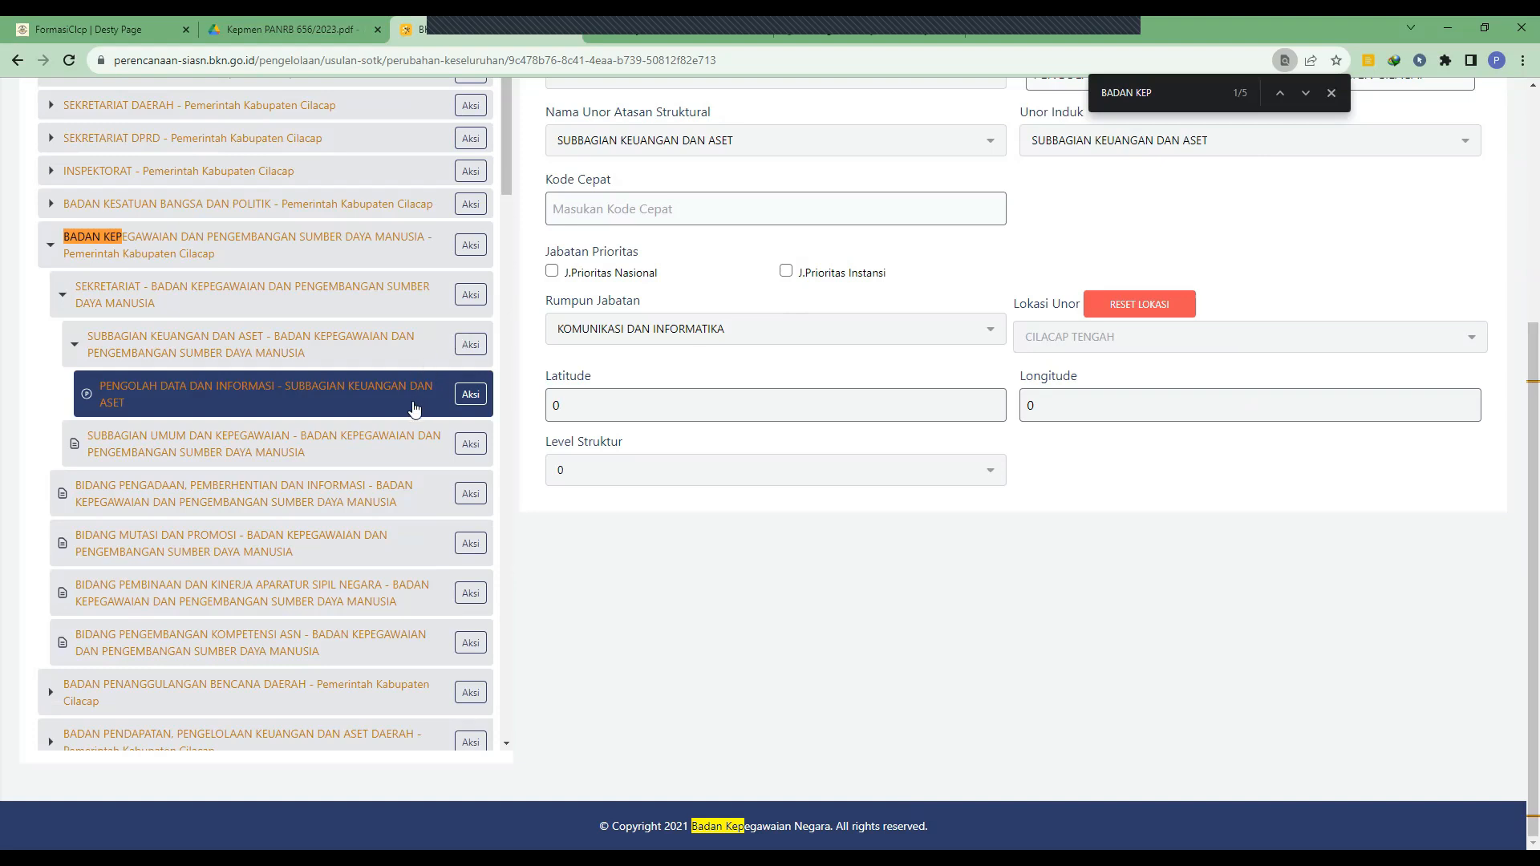
scroll(690, 405, "up", 1)
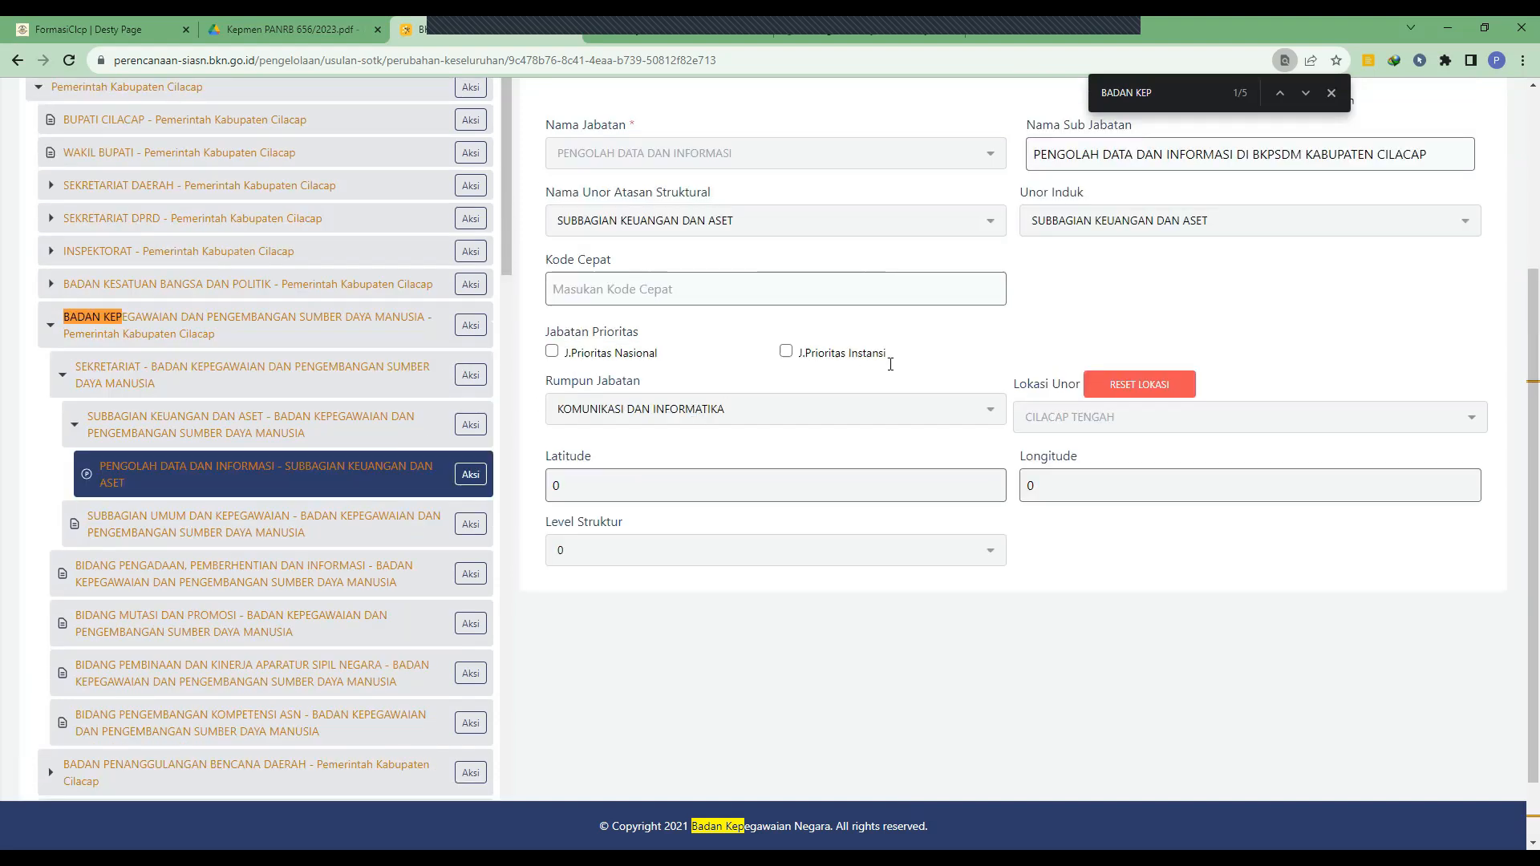
Review the Pengolah Data dan Informasi position's Data Unor details, glancing at Info Jabatan and the Skip Info Jabatan option
scroll(901, 357, "up", 1)
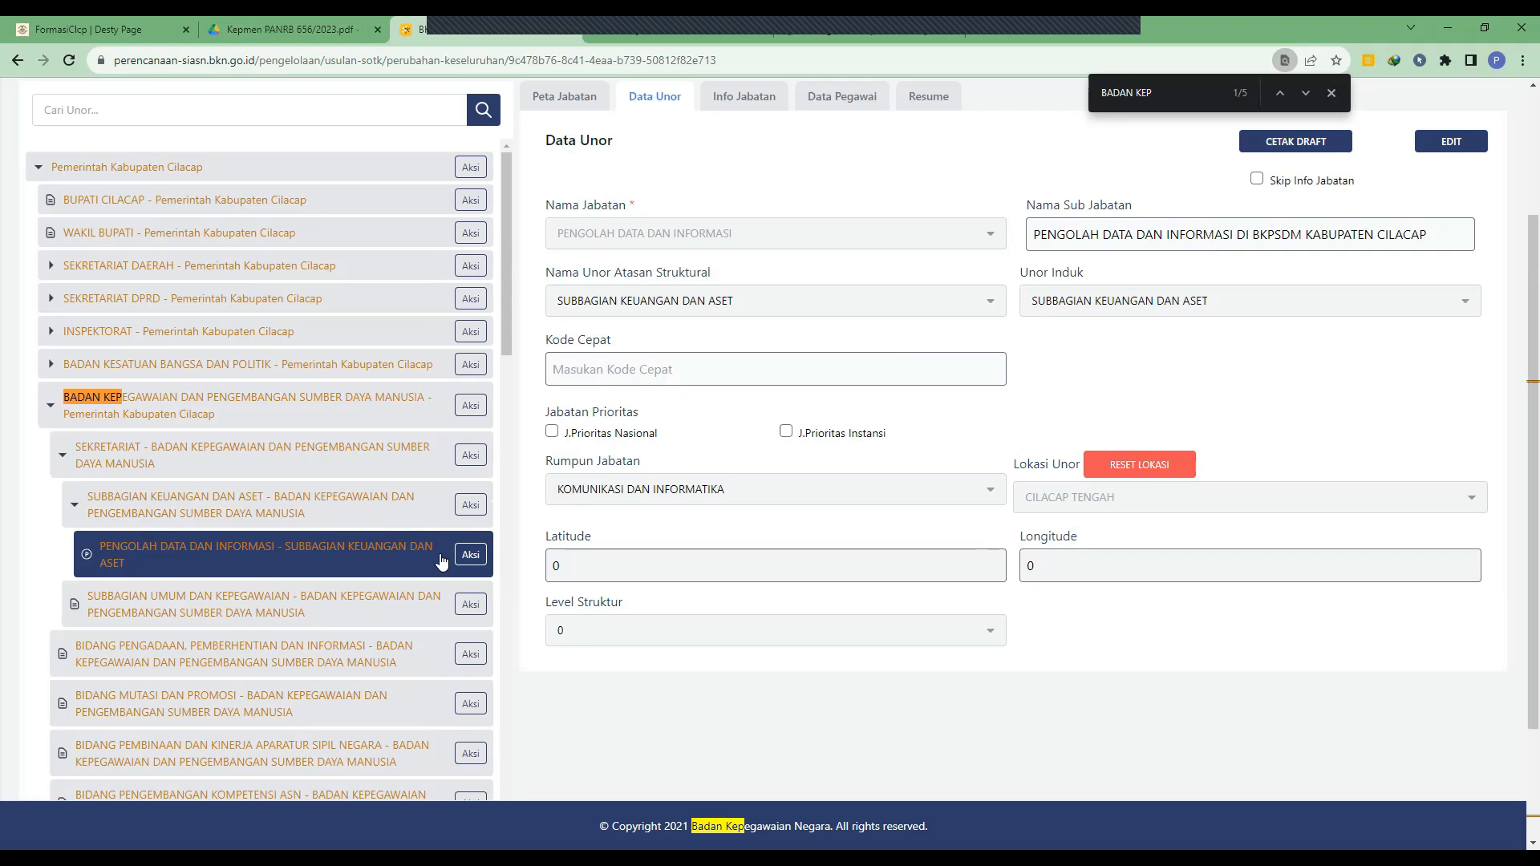
scroll(439, 562, "up", 1)
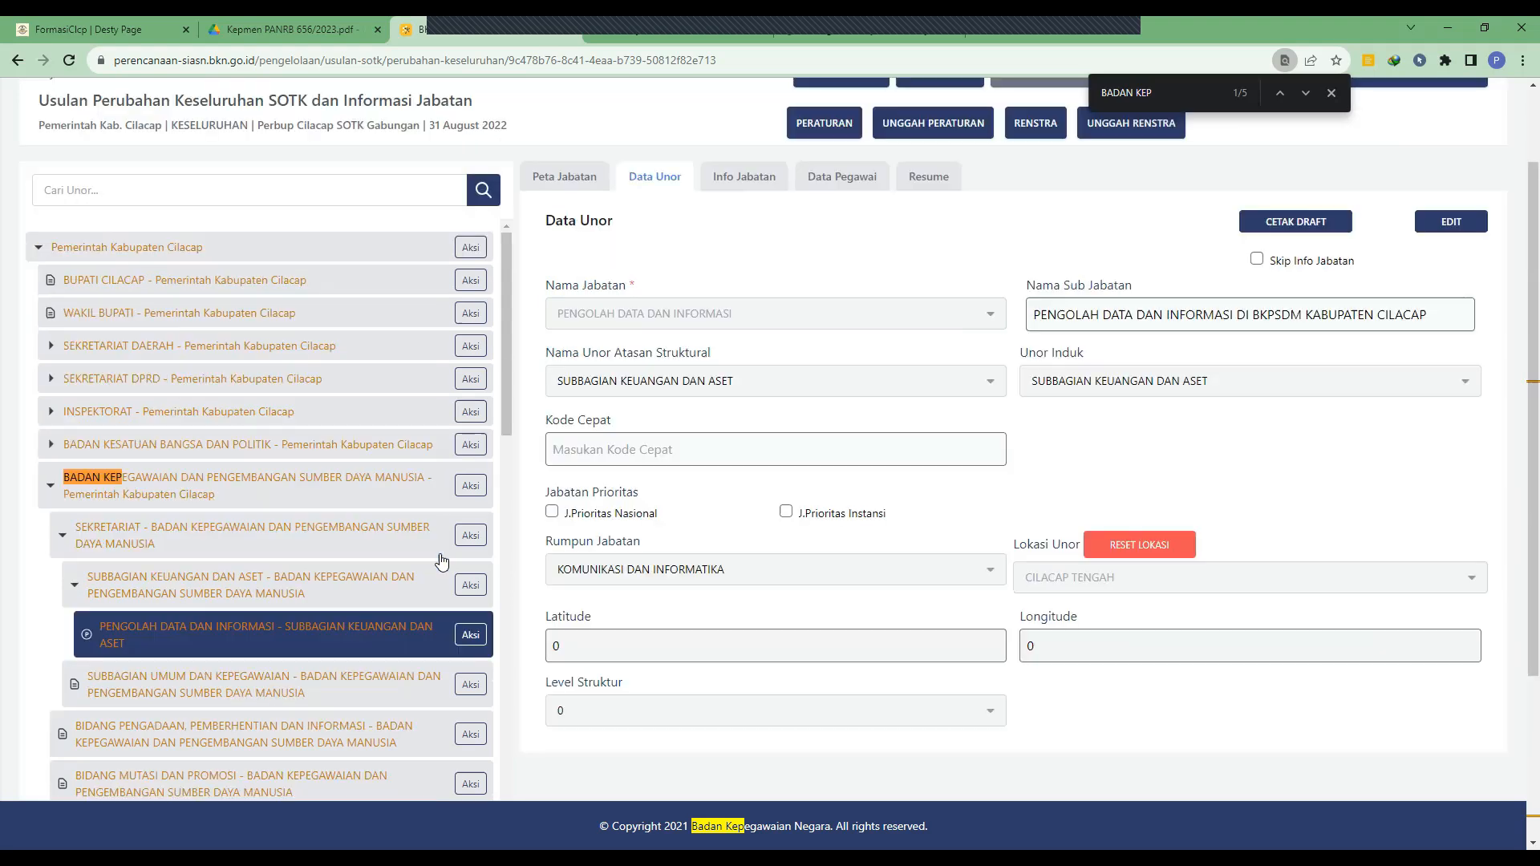
left_click(743, 188)
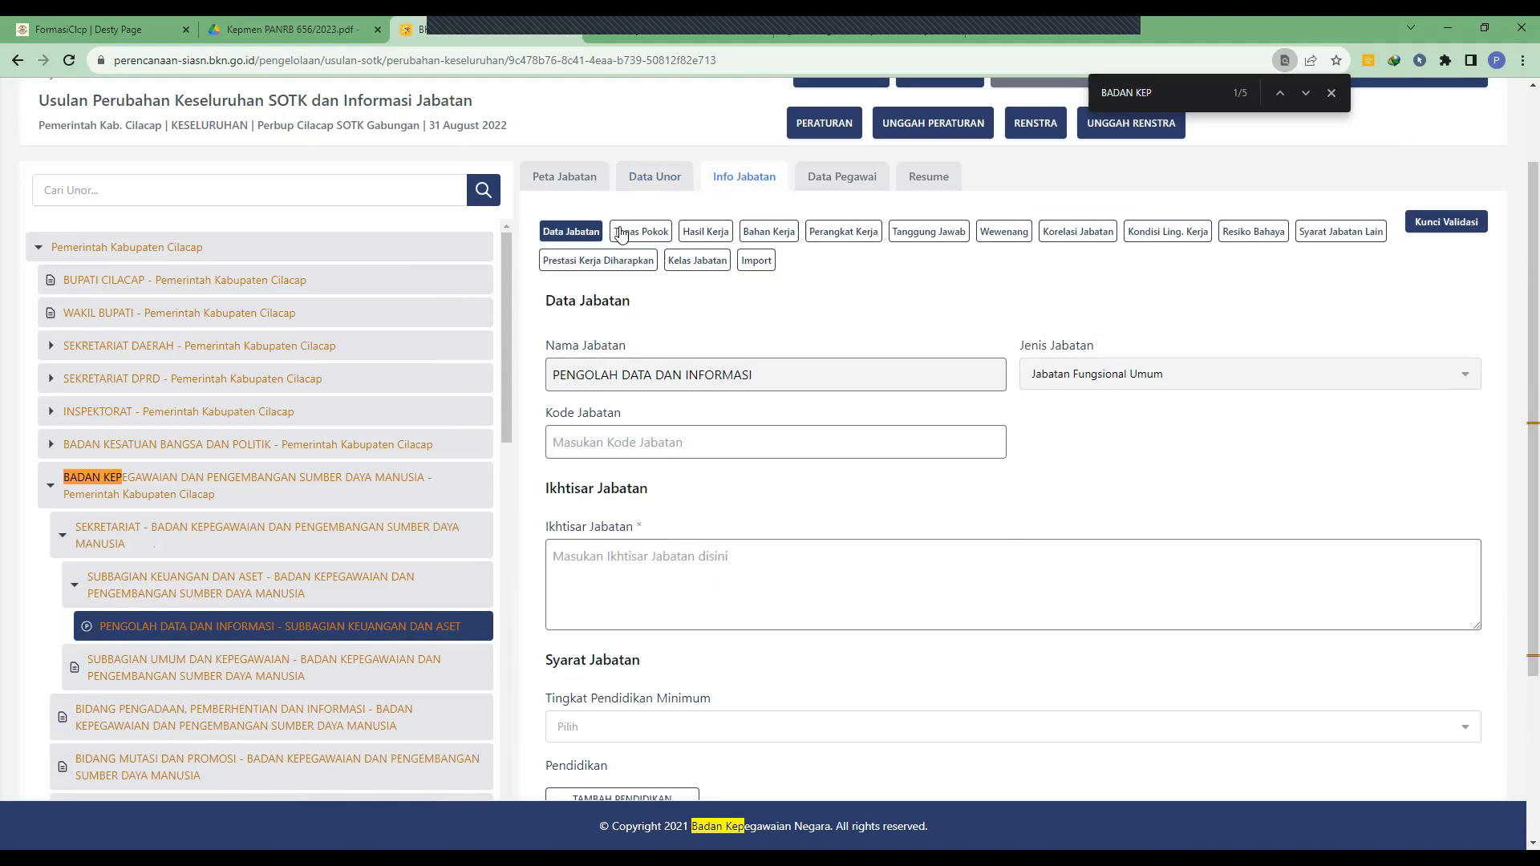
left_click(581, 183)
left_click(655, 180)
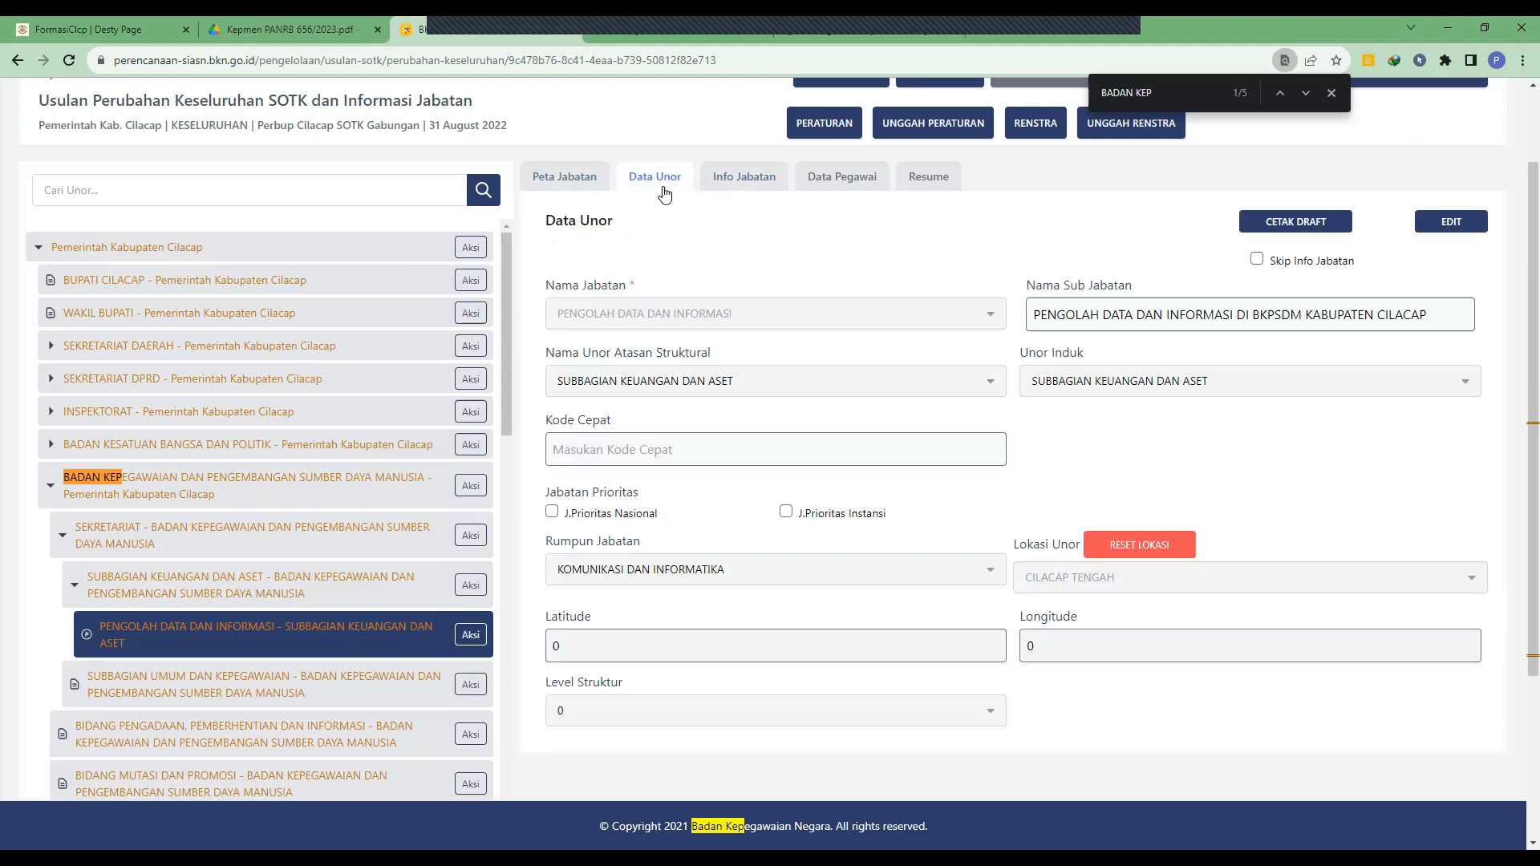
scroll(947, 420, "down", 1)
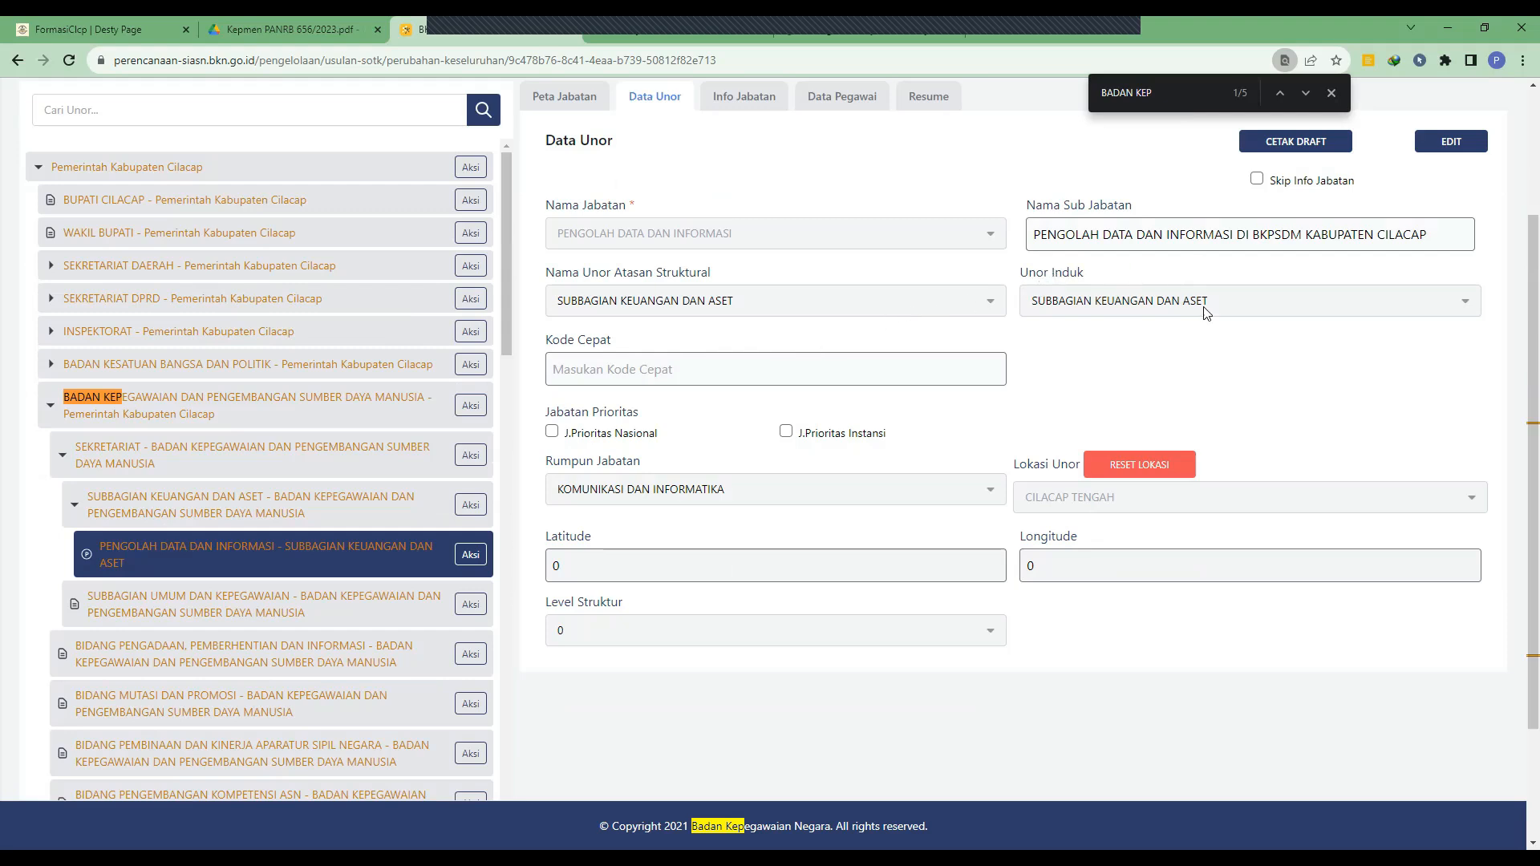
left_click(816, 565)
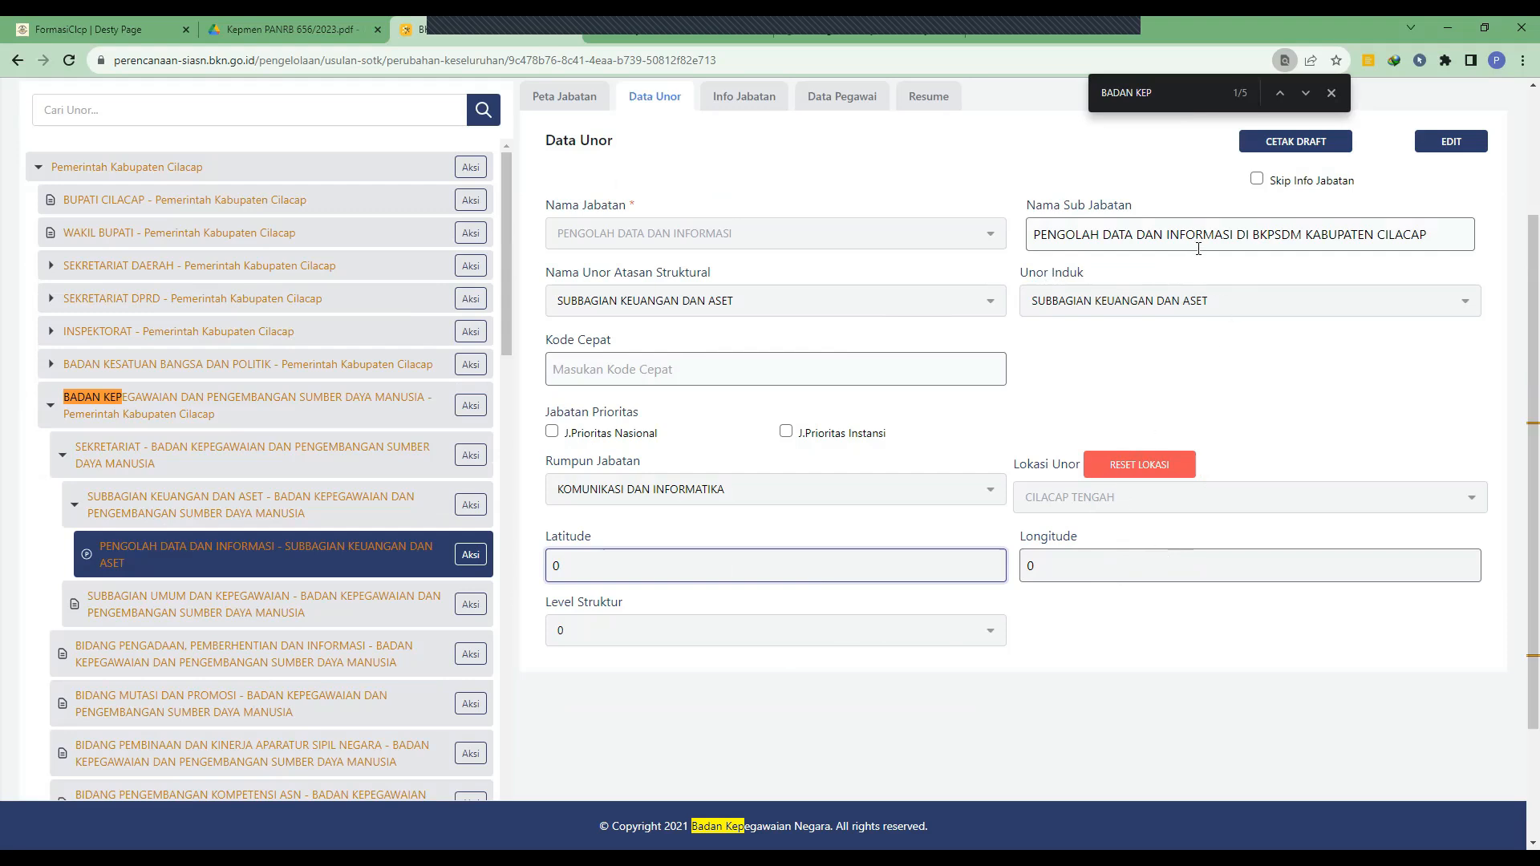
scroll(1198, 249, "up", 1)
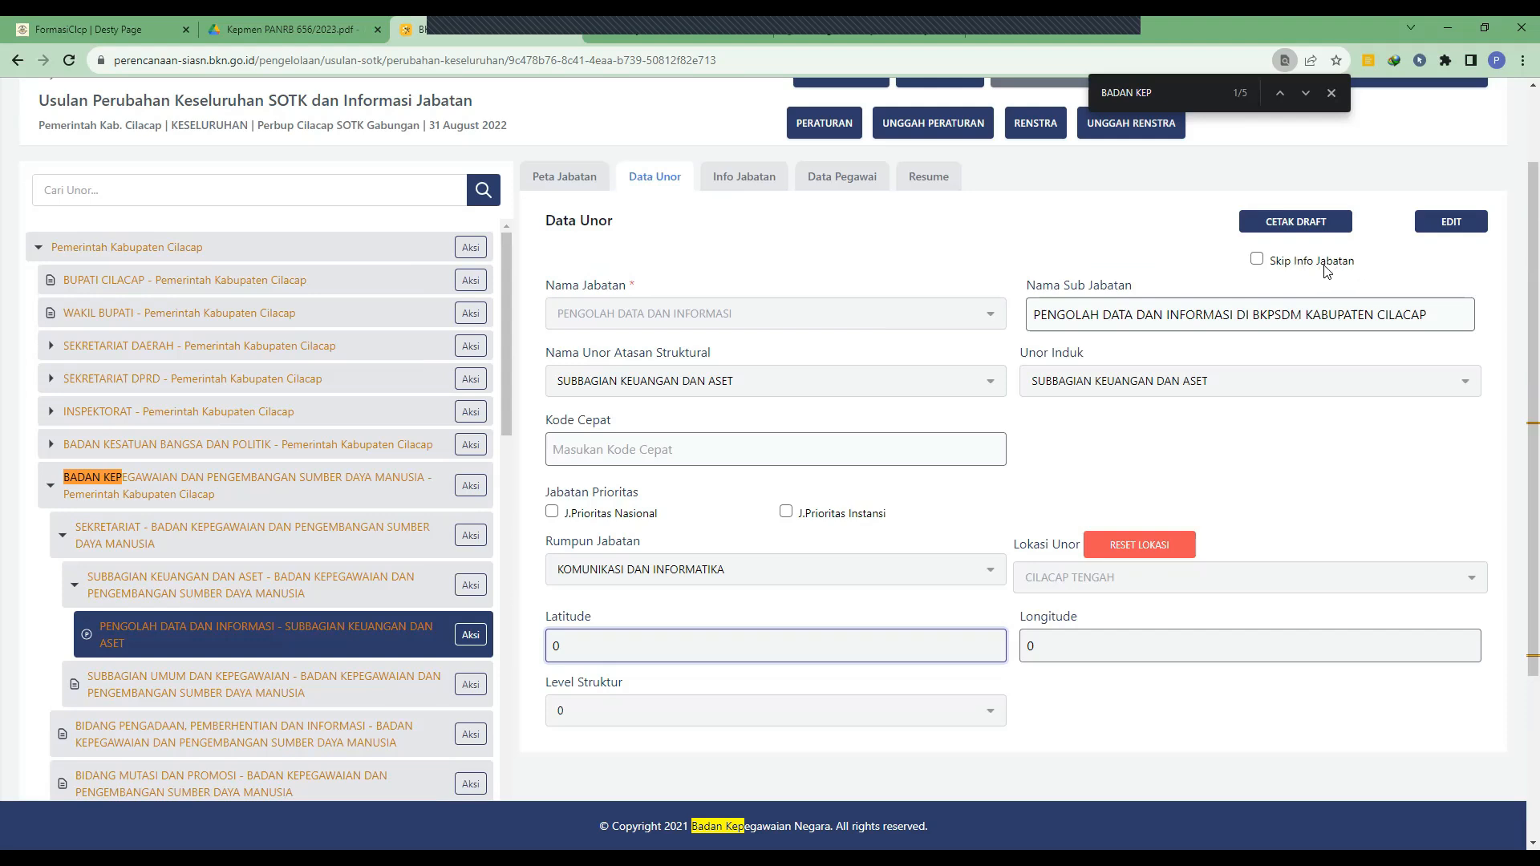
left_click(1258, 259)
left_click(1257, 257)
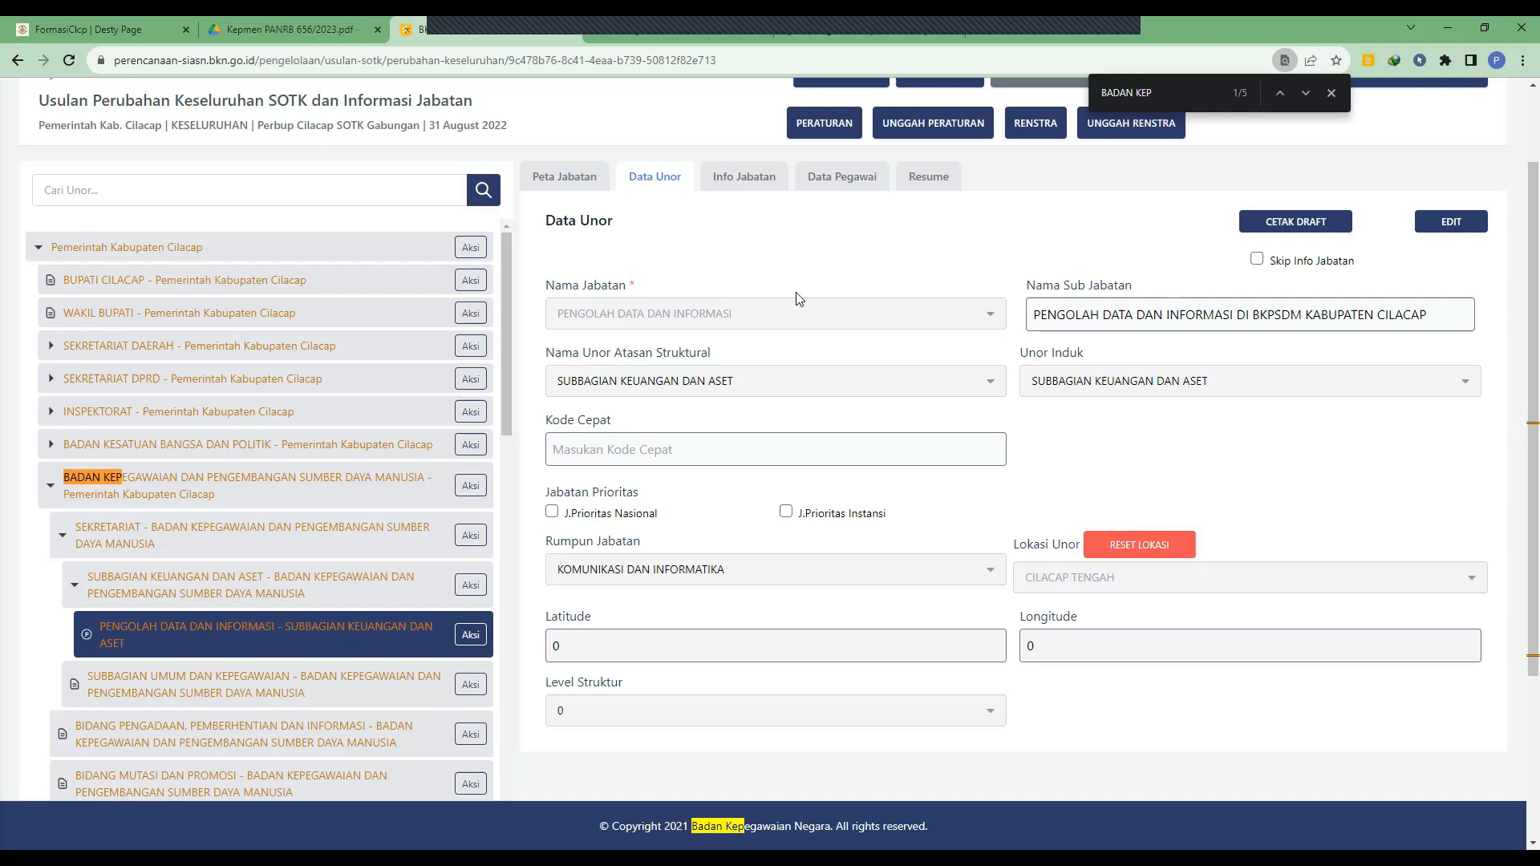
Open the position's Info Jabatan data, leave Kode Jabatan empty and begin the Ikhtisar Jabatan entry
left_click(746, 178)
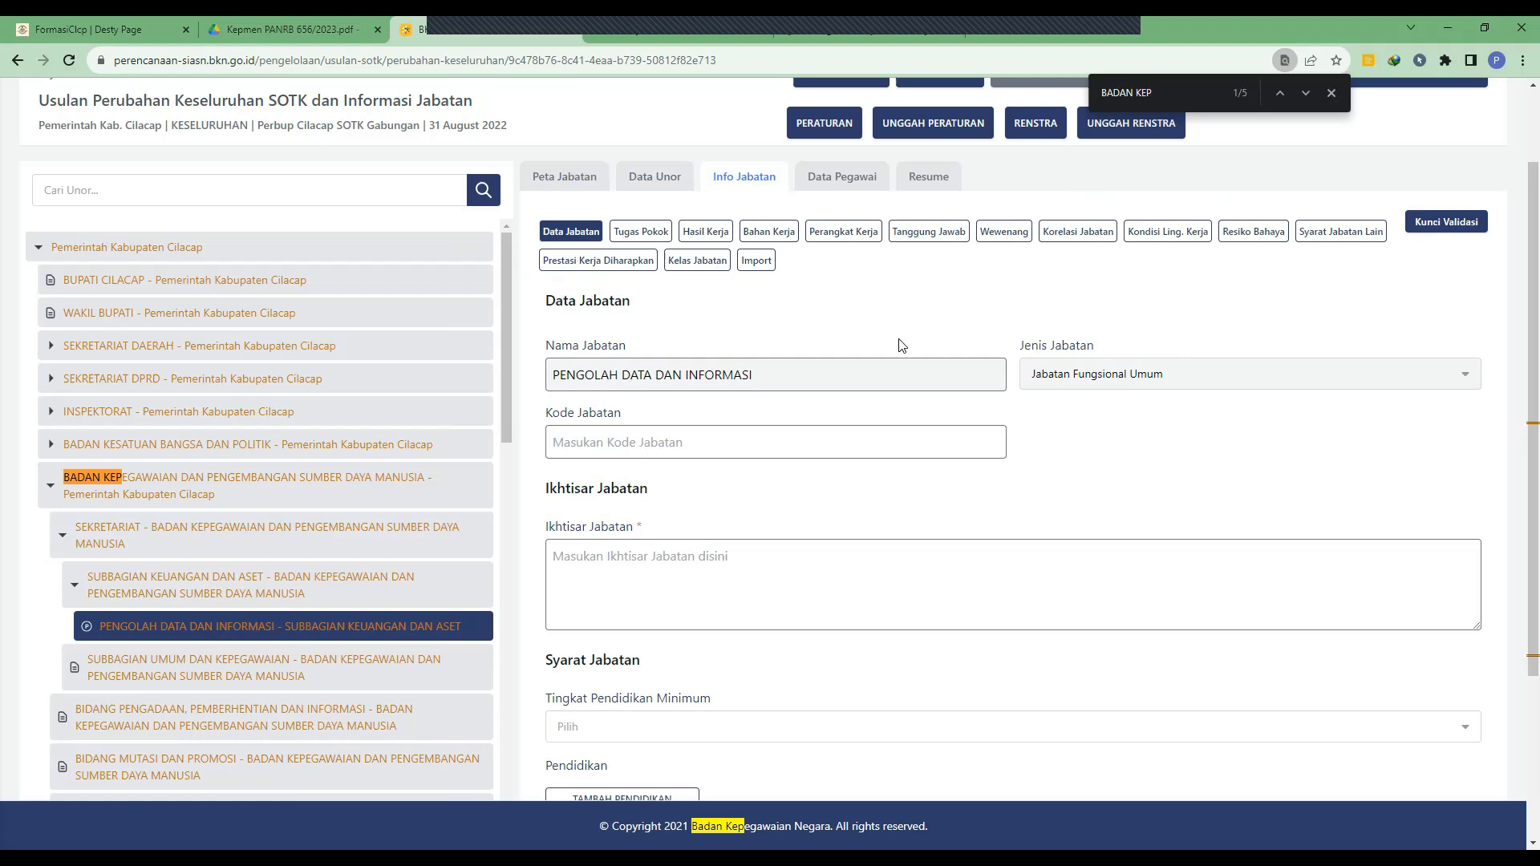
scroll(901, 345, "down", 1)
left_click(790, 359)
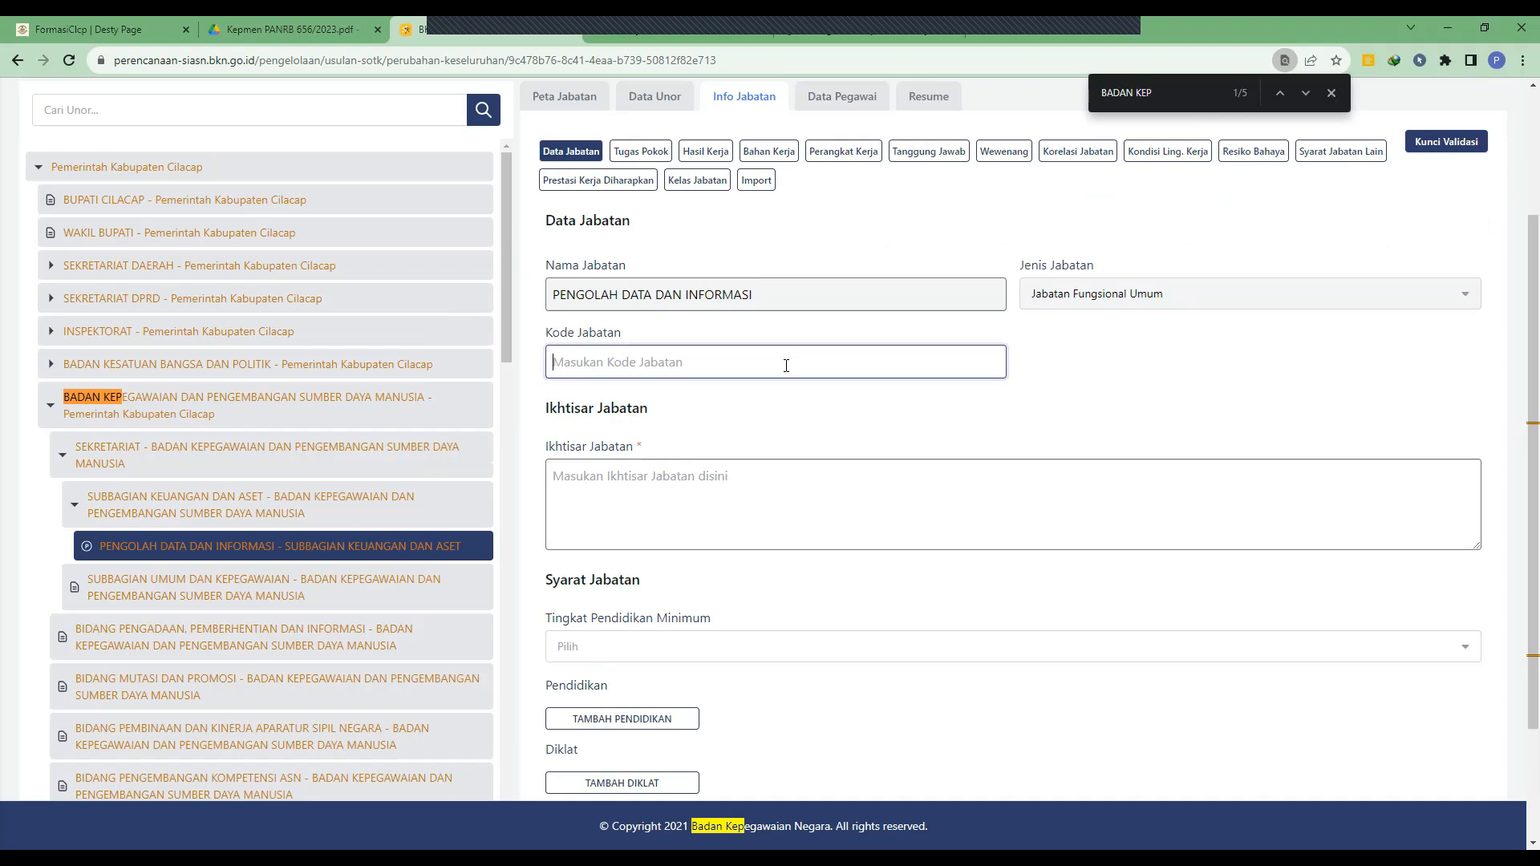
left_click(1079, 389)
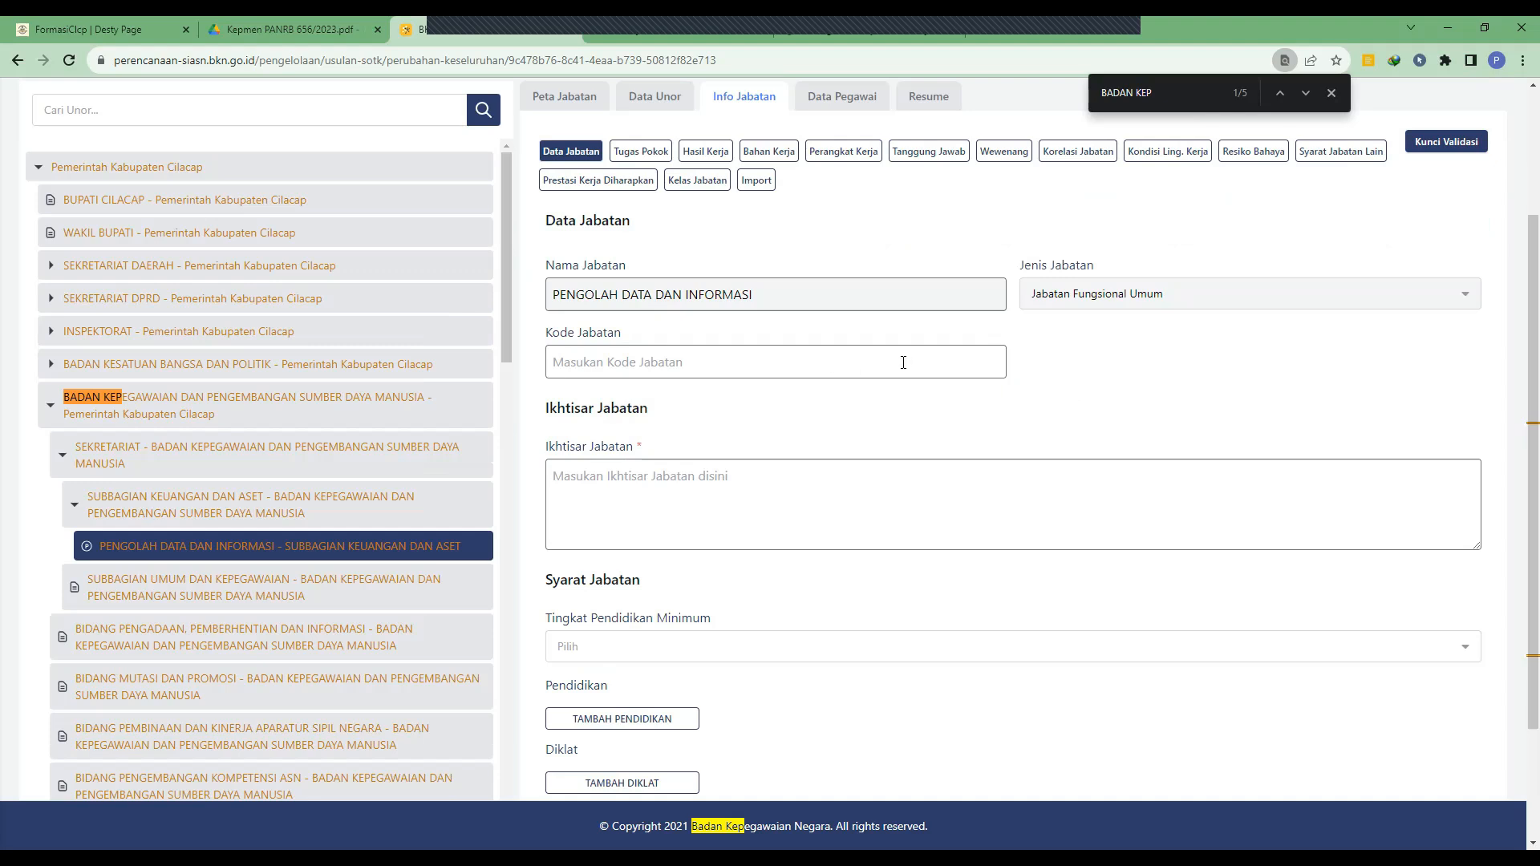
left_click(781, 501)
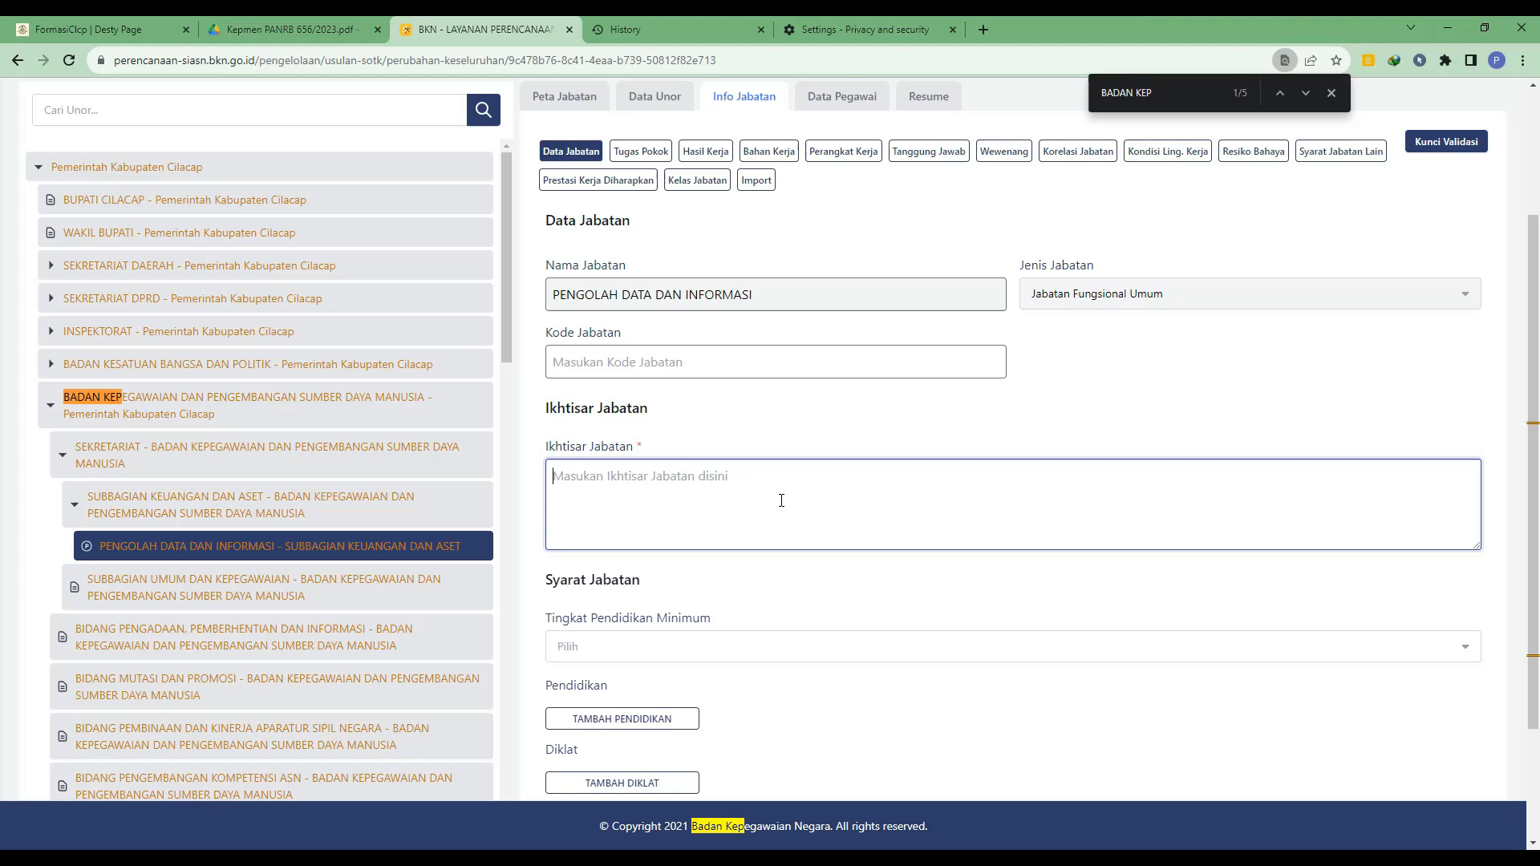
type("COBA")
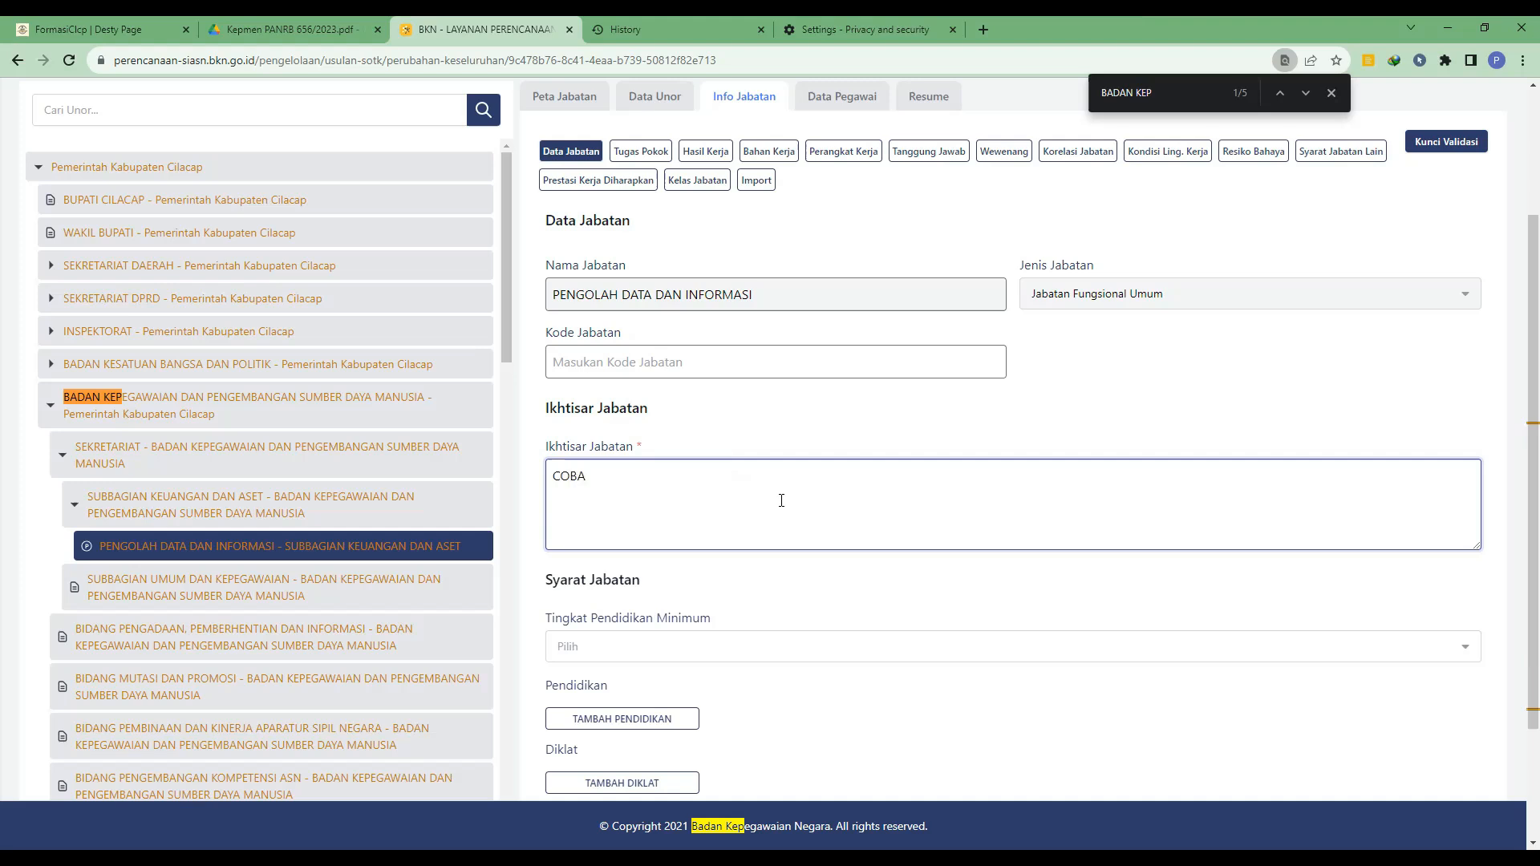
key("BackSpace")
key("BackSpace")
key("BackSpace")
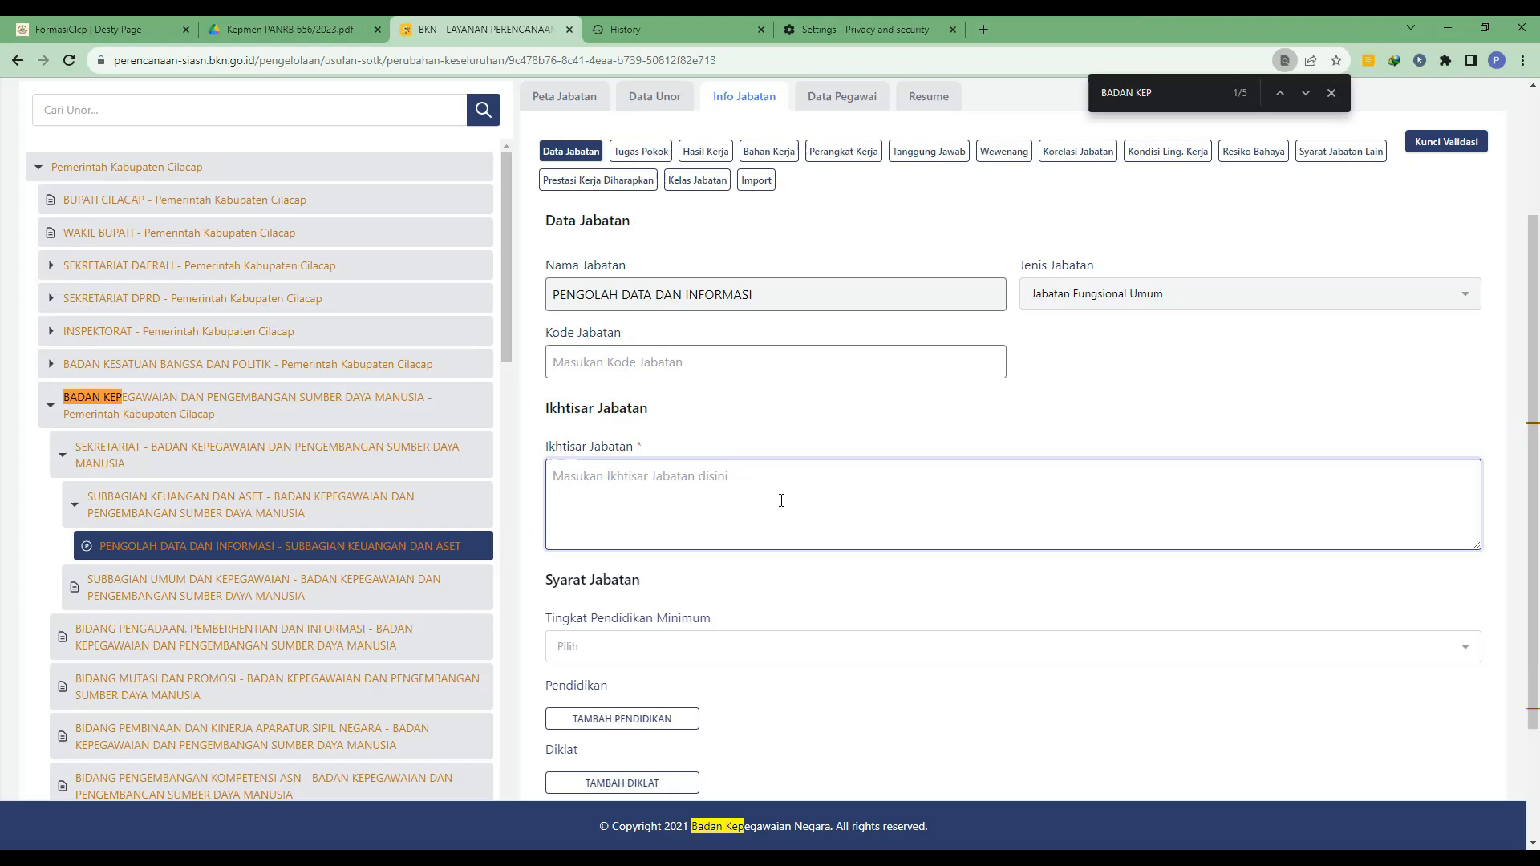
type("MENGOLAH ")
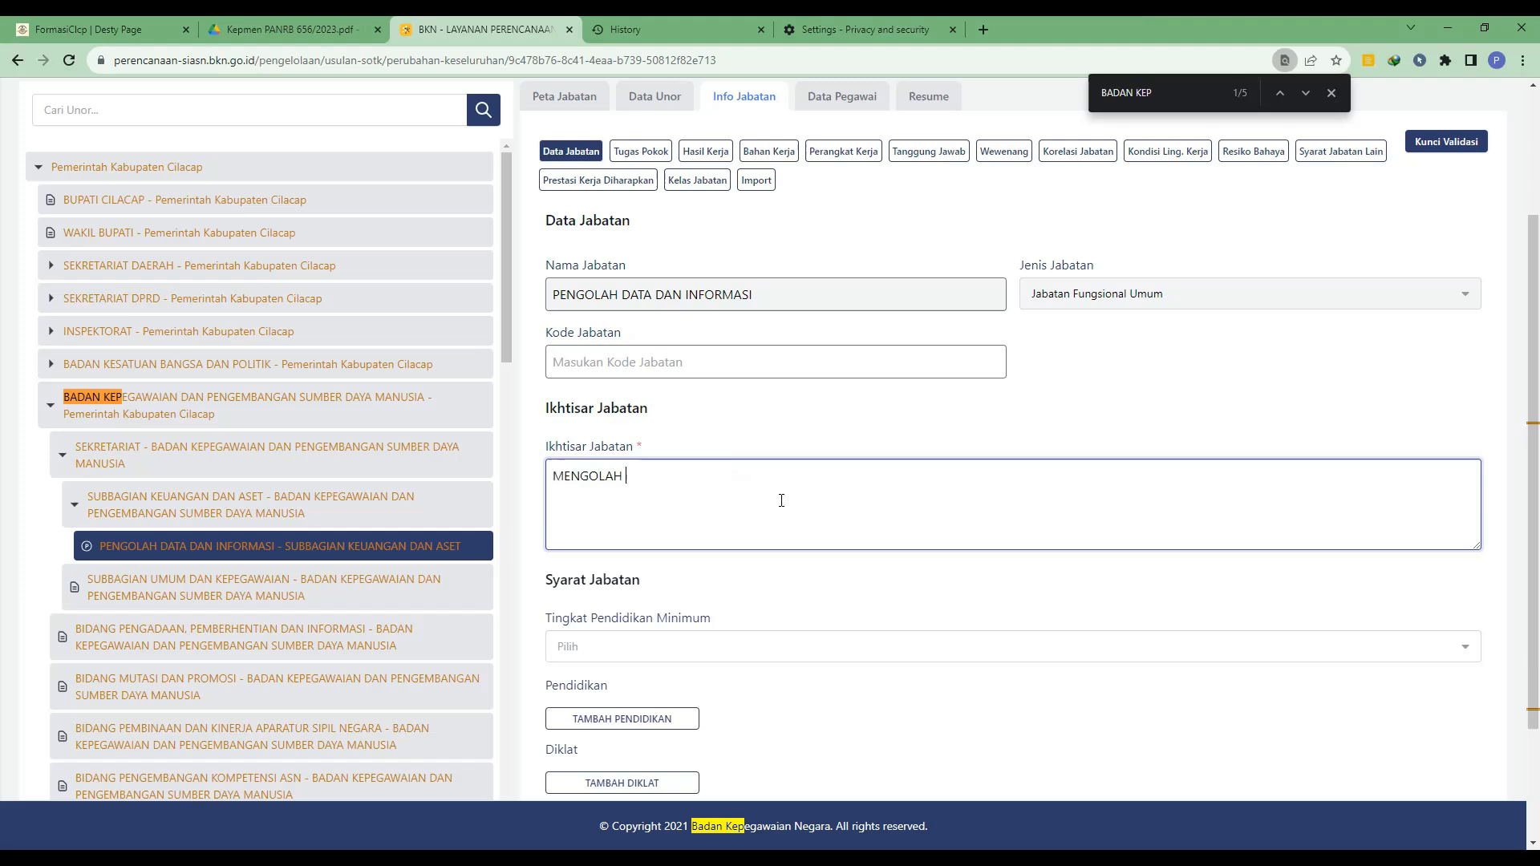
type("DAT")
key("BackSpace")
key("BackSpace")
key("BackSpace")
key("BackSpace")
key("BackSpace")
key("BackSpace")
key("BackSpace")
key("BackSpace")
key("BackSpace")
key("BackSpace")
key("BackSpace")
key("BackSpace")
Fill in Ikhtisar Jabatan with "Mengolah terkait data dan informasi keuangan, kepegawaian dst."
type("Meng")
type("olah terka")
type("data da")
type("n pere")
key("BackSpace")
key("BackSpace")
key("BackSpace")
key("BackSpace")
type("informasi")
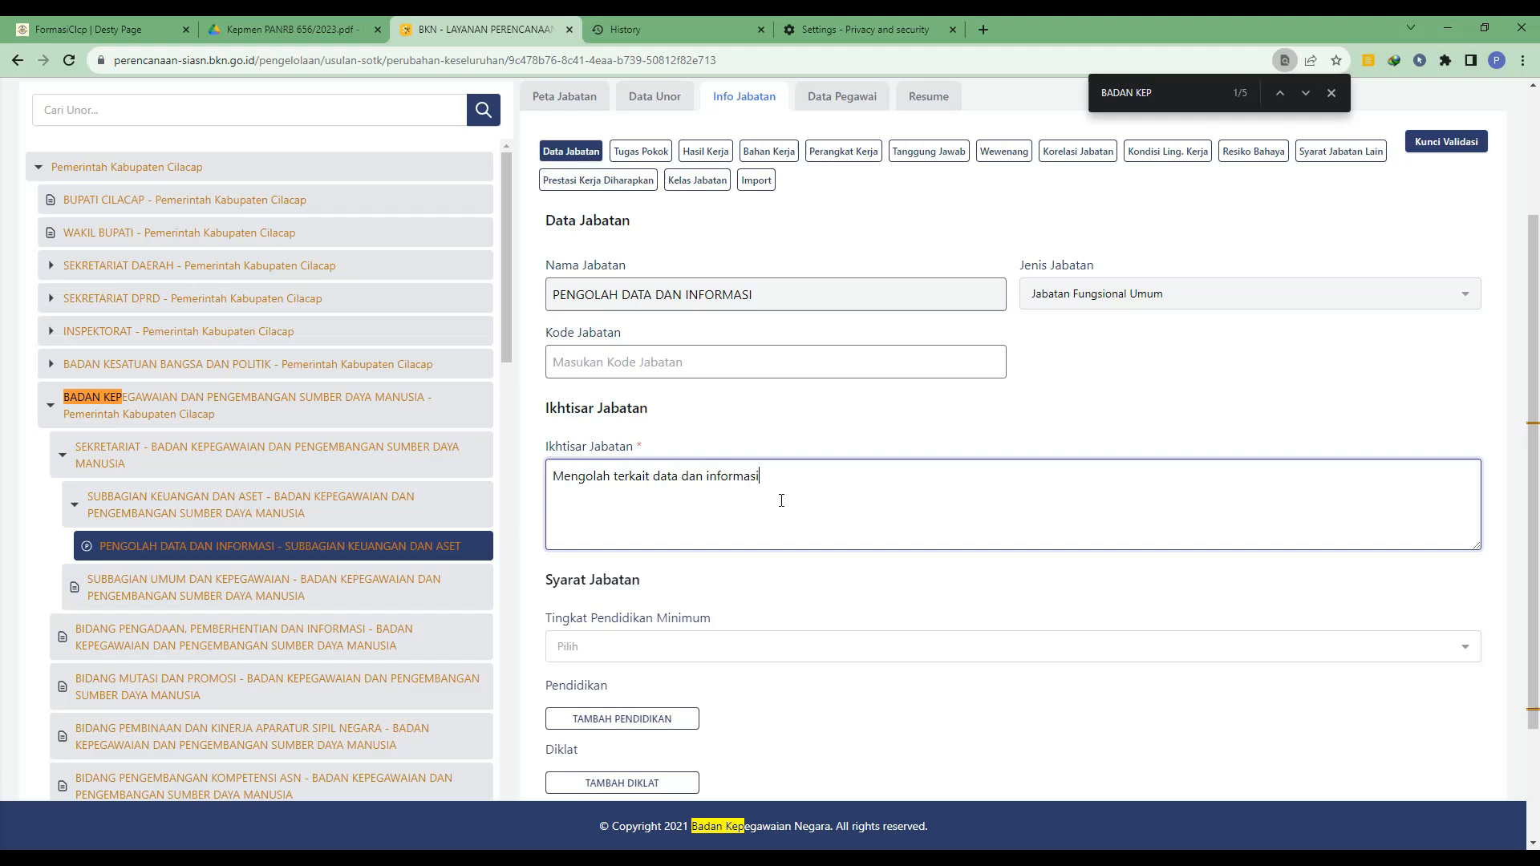
type(" keuangan, kepegawaian dst.")
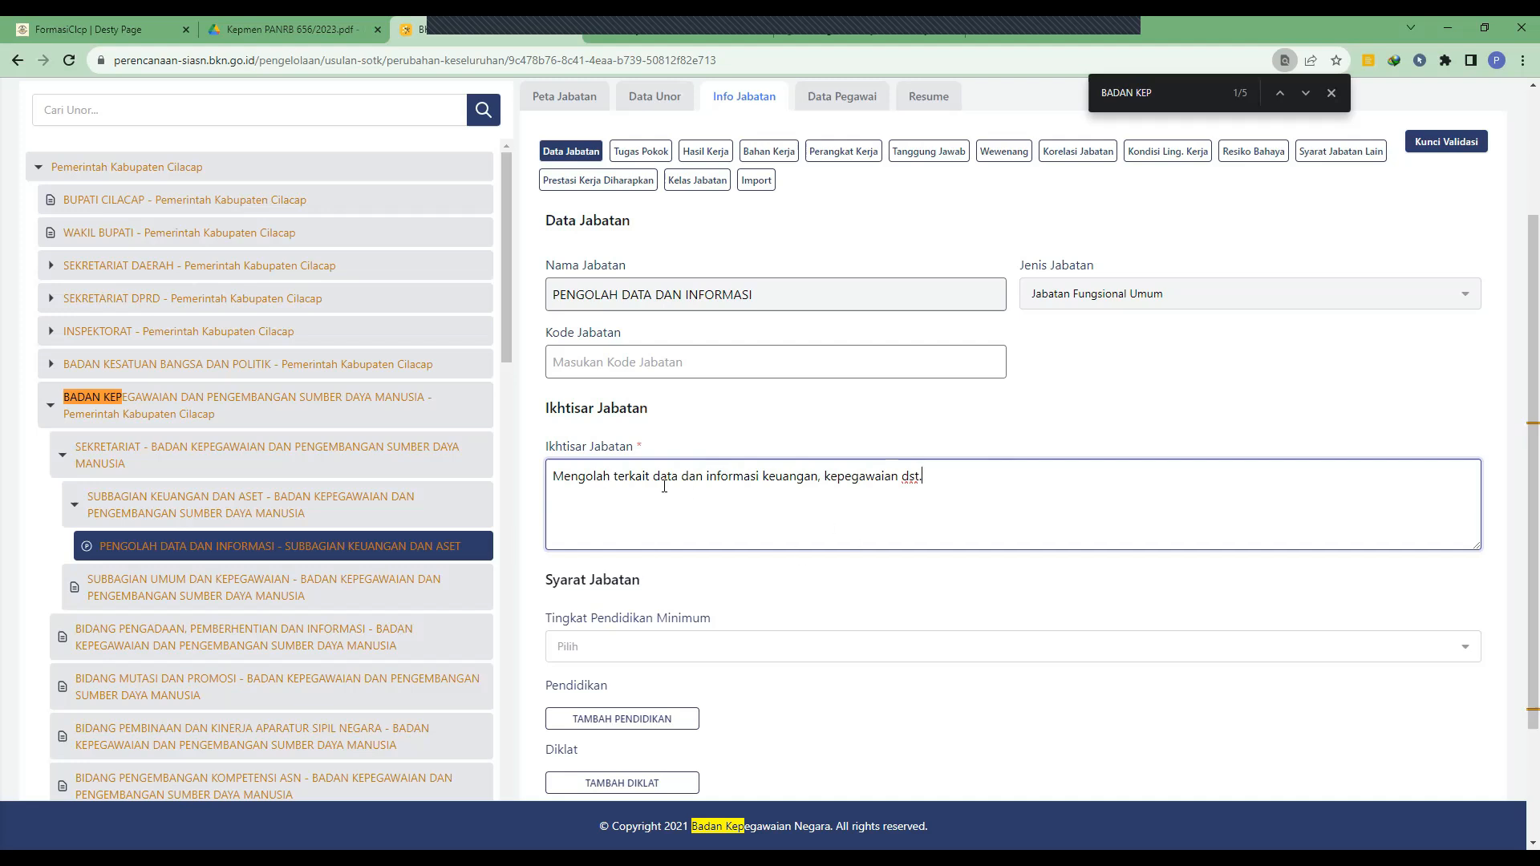
Set Tingkat Pendidikan Minimum to Diploma III/Sarjana Muda, checking it against the education requirement in Kepmen PANRB 656/2023.pdf
scroll(767, 491, "down", 2)
left_click(769, 492)
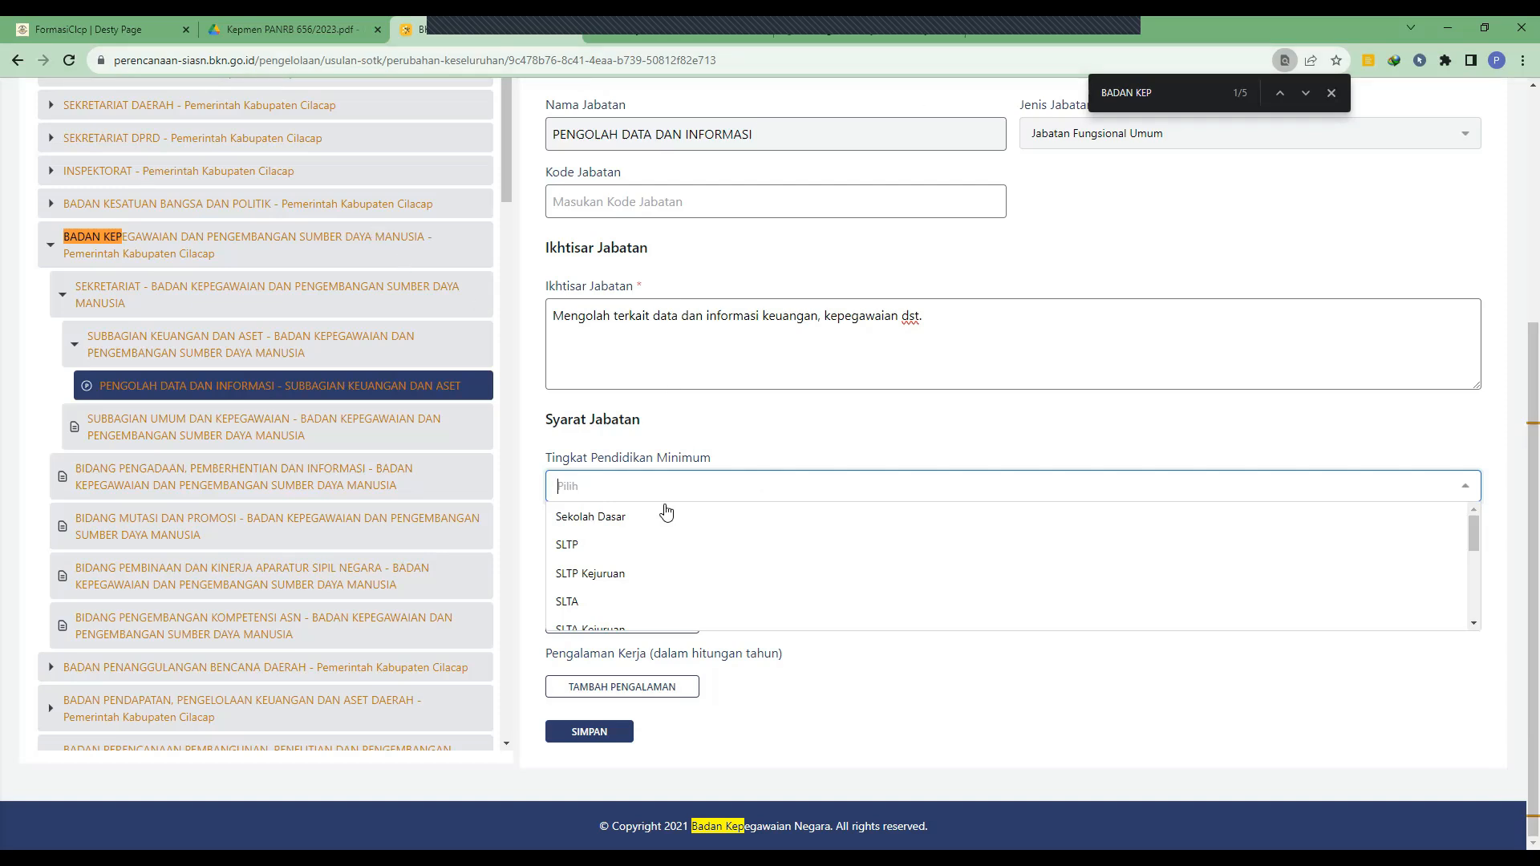
left_click(316, 19)
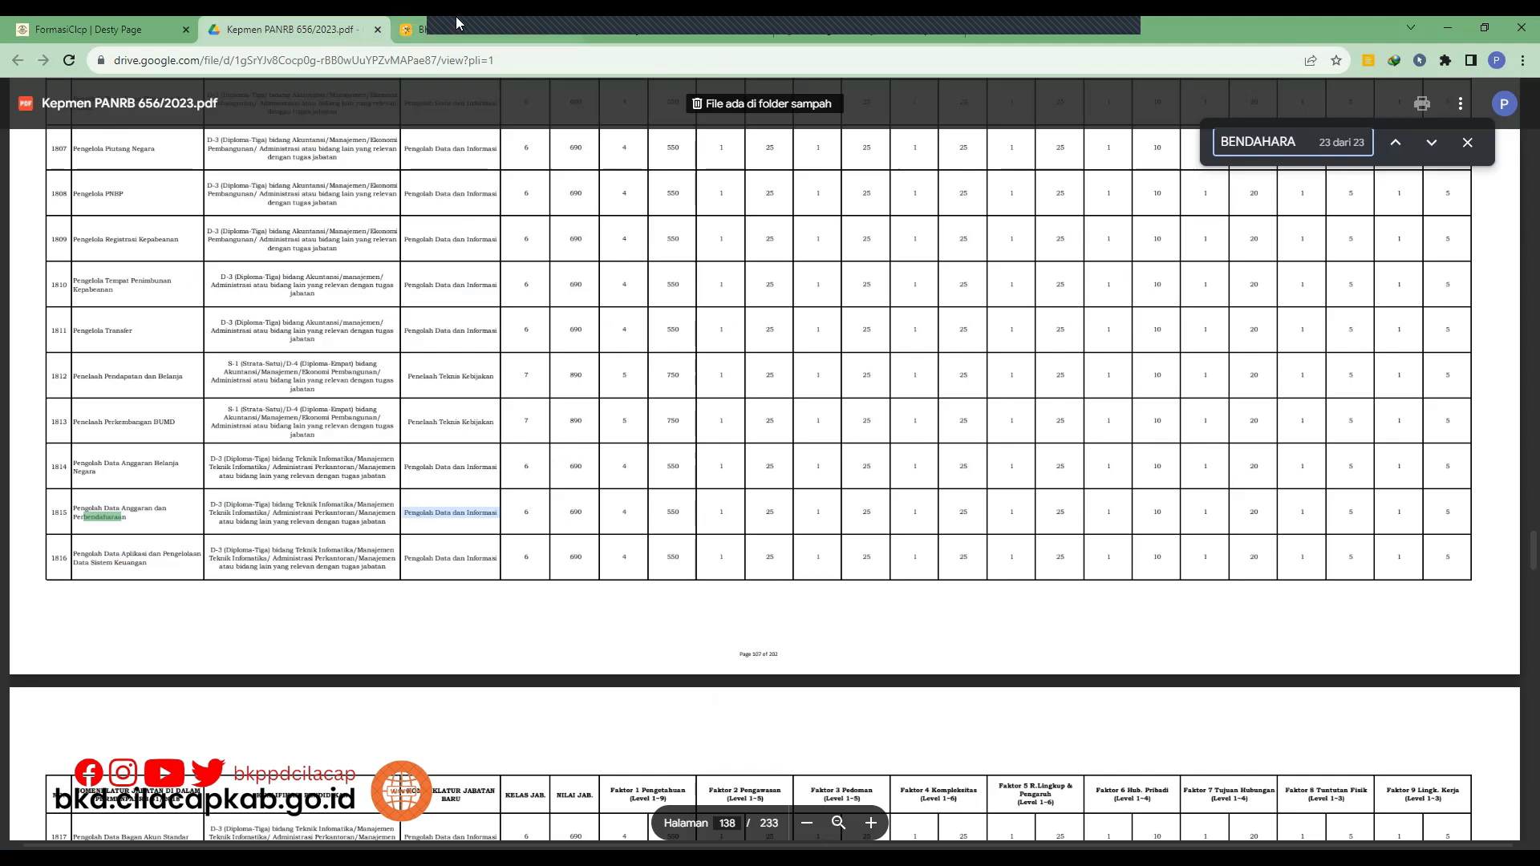
left_click(128, 29)
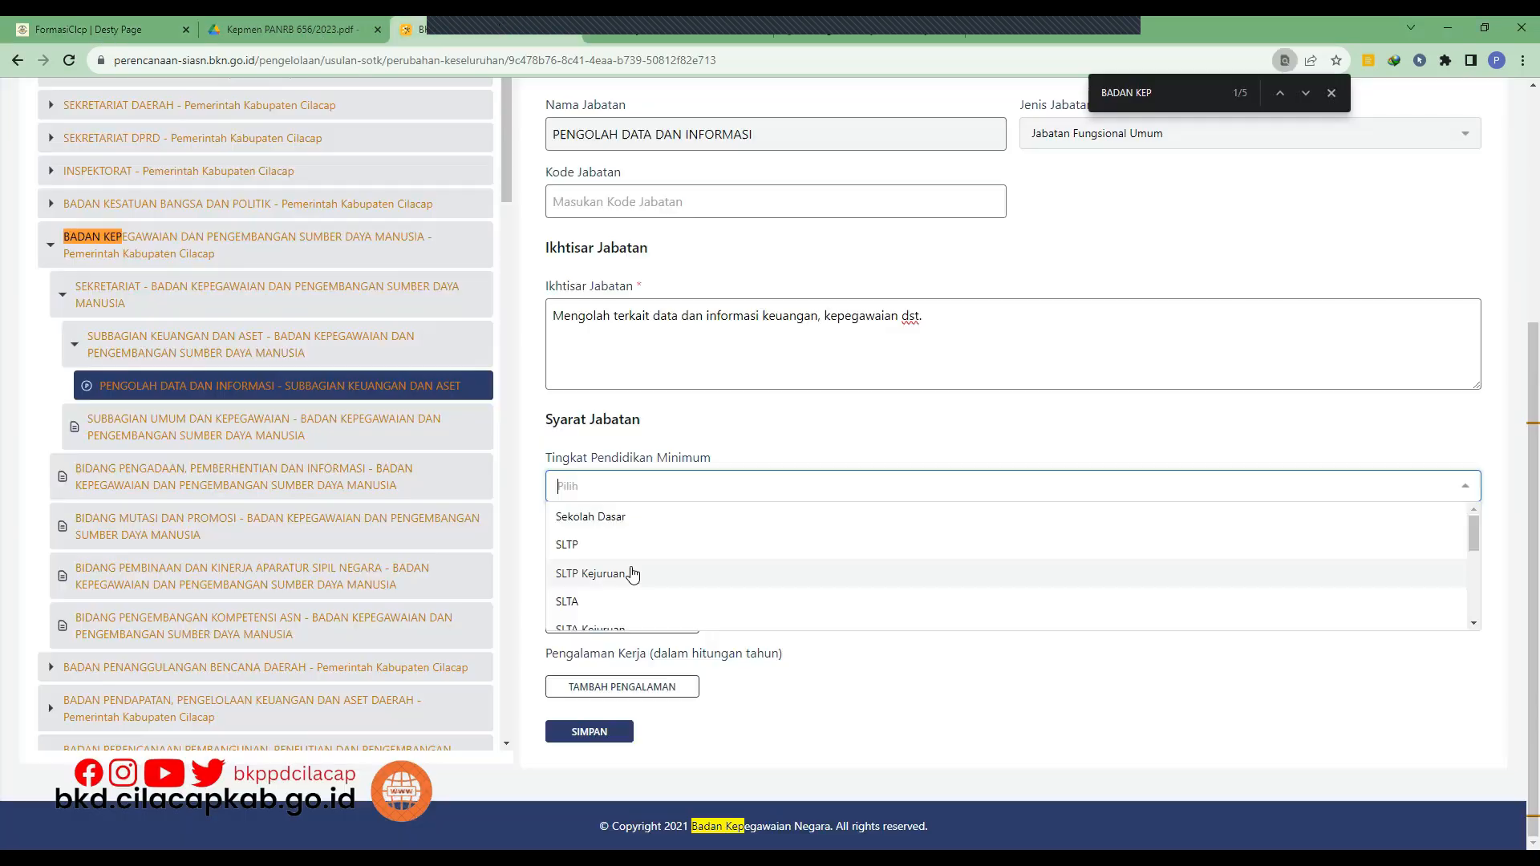
scroll(633, 571, "down", 2)
left_click(636, 586)
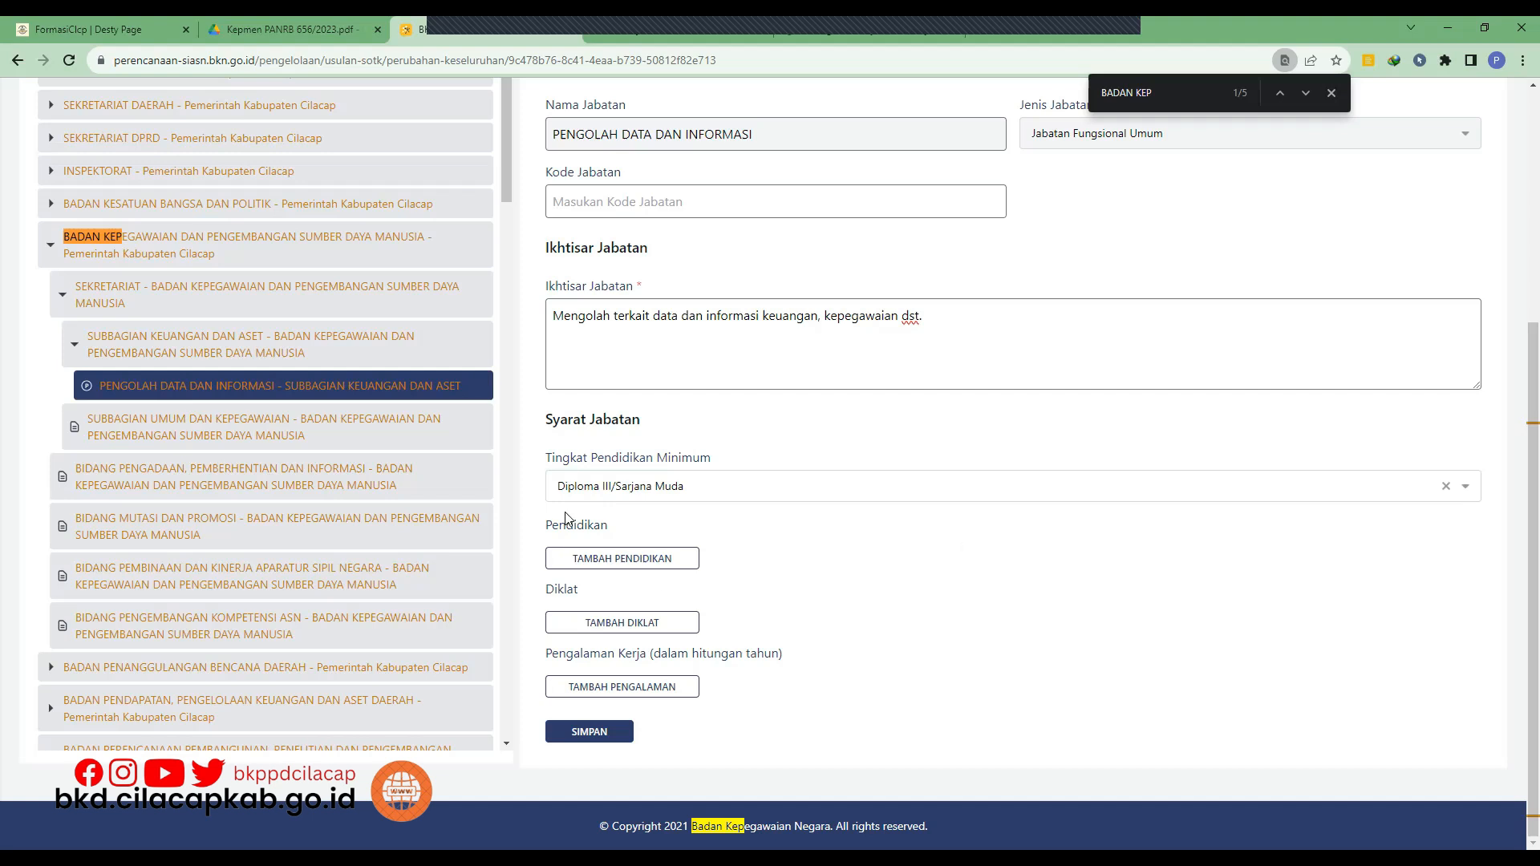
left_click(327, 29)
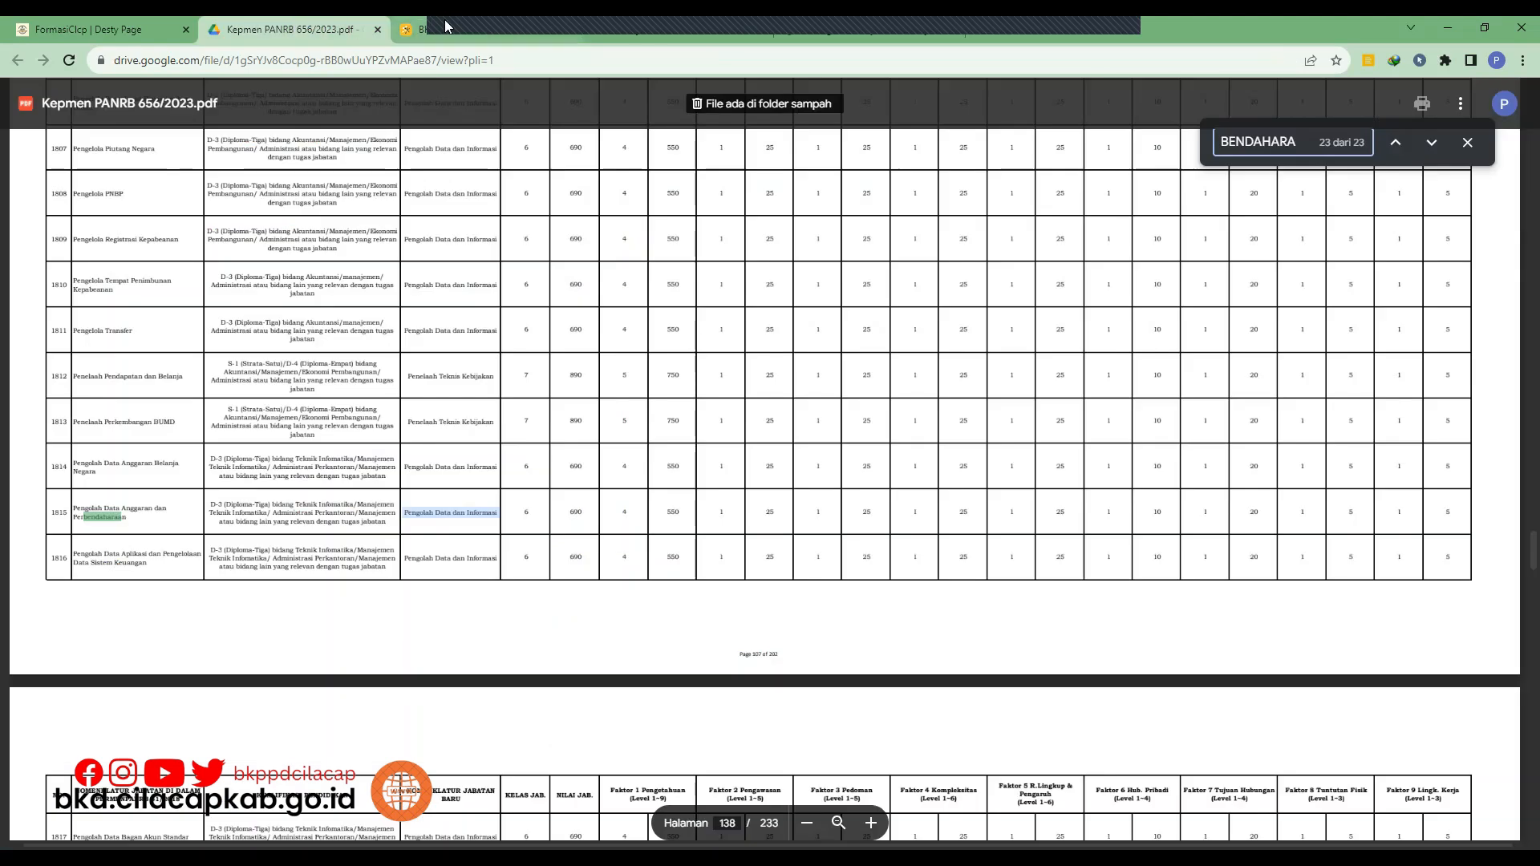
left_click(413, 29)
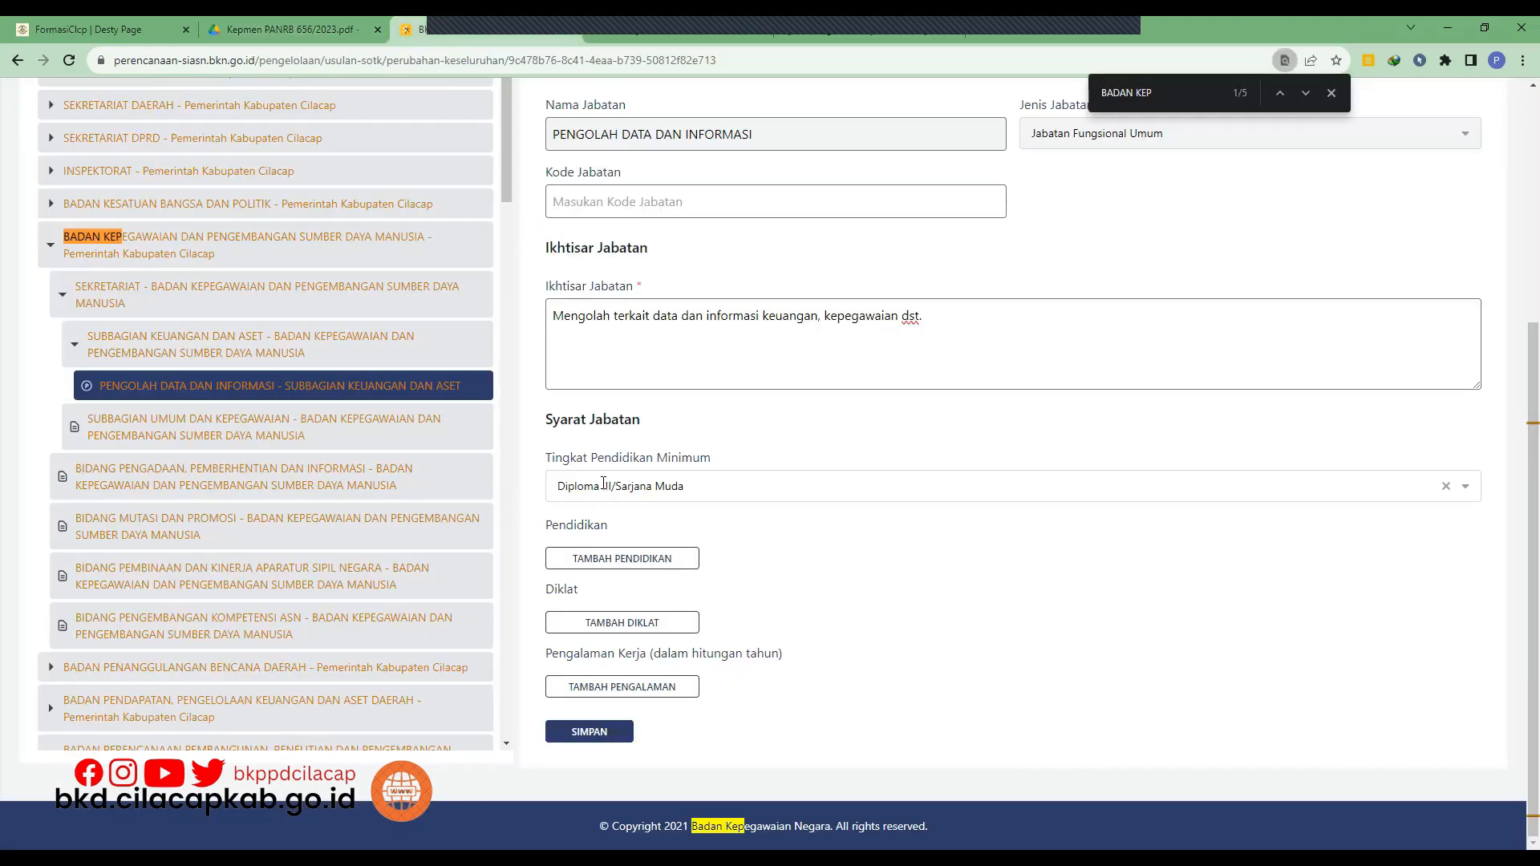
Add a Pendidikan entry and consult the required fields of study for Pengolah Data Anggaran dan Perbendaharaan in Kepmen PANRB 656/2023.pdf
left_click(682, 559)
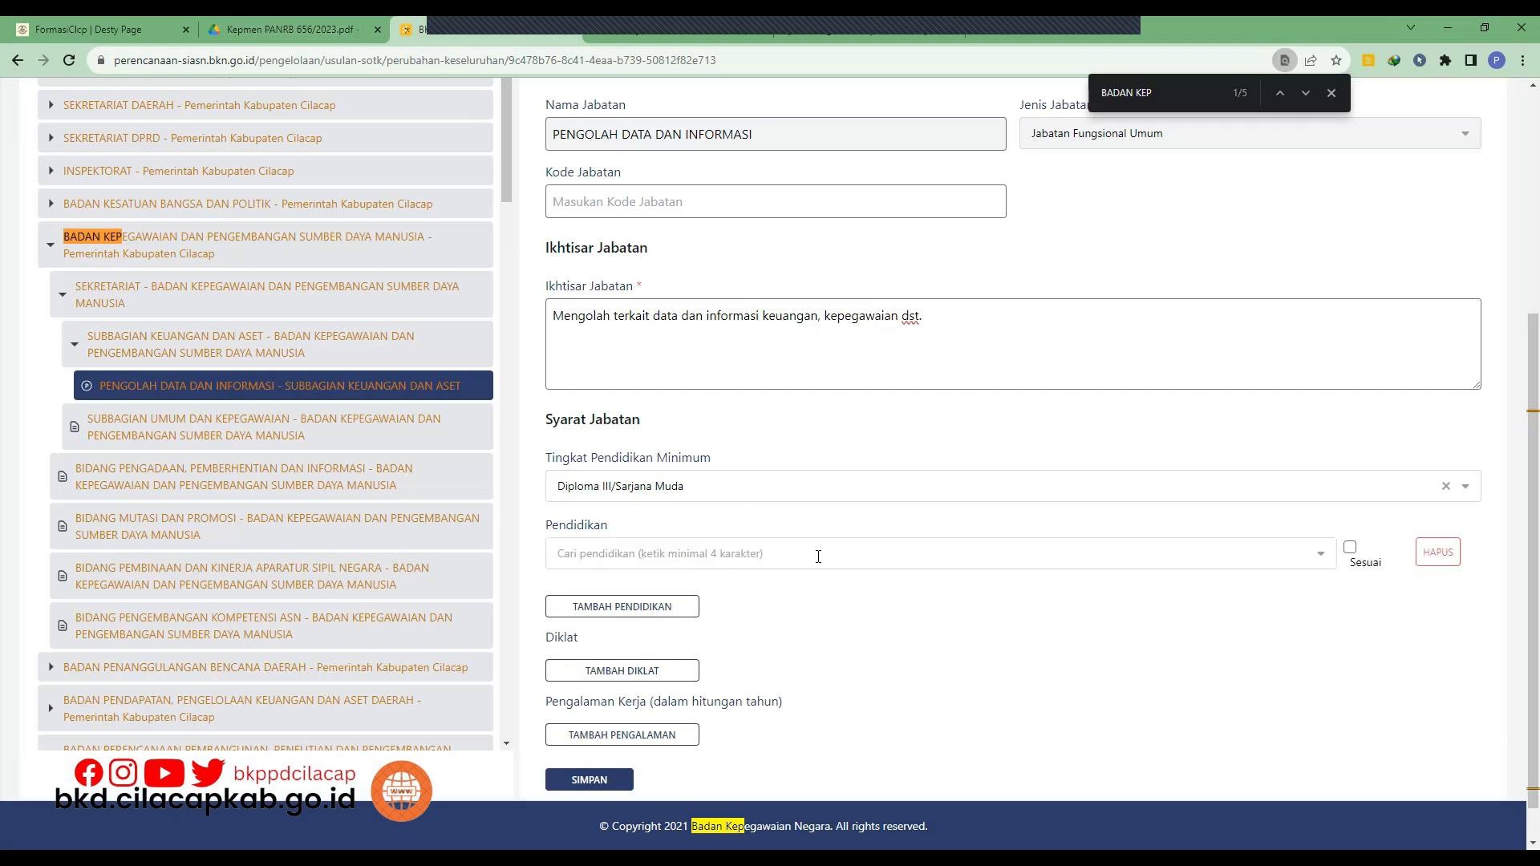
scroll(822, 546, "down", 1)
left_click(828, 514)
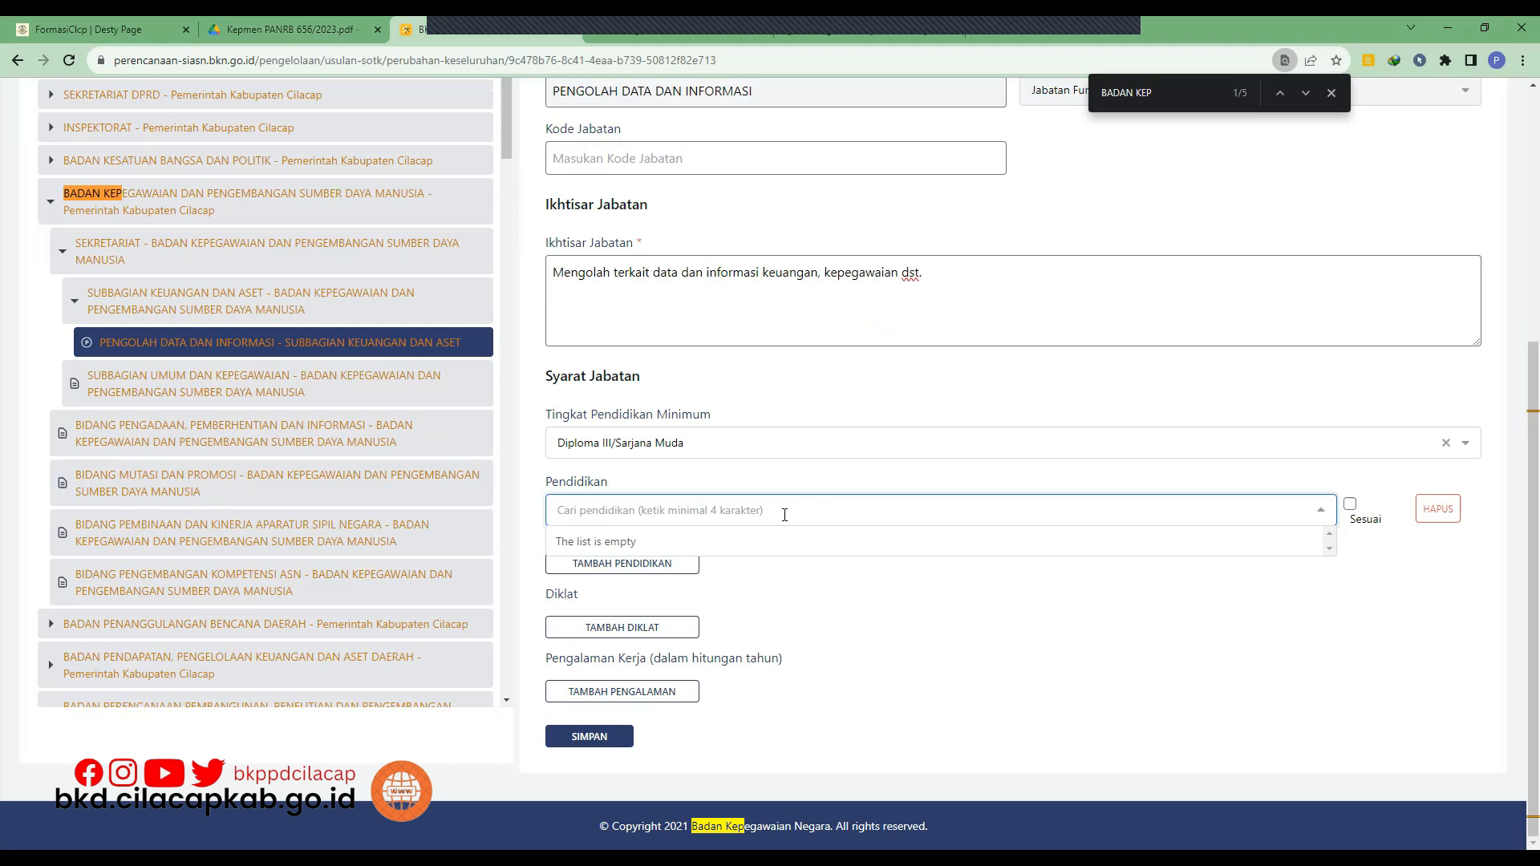
left_click(308, 38)
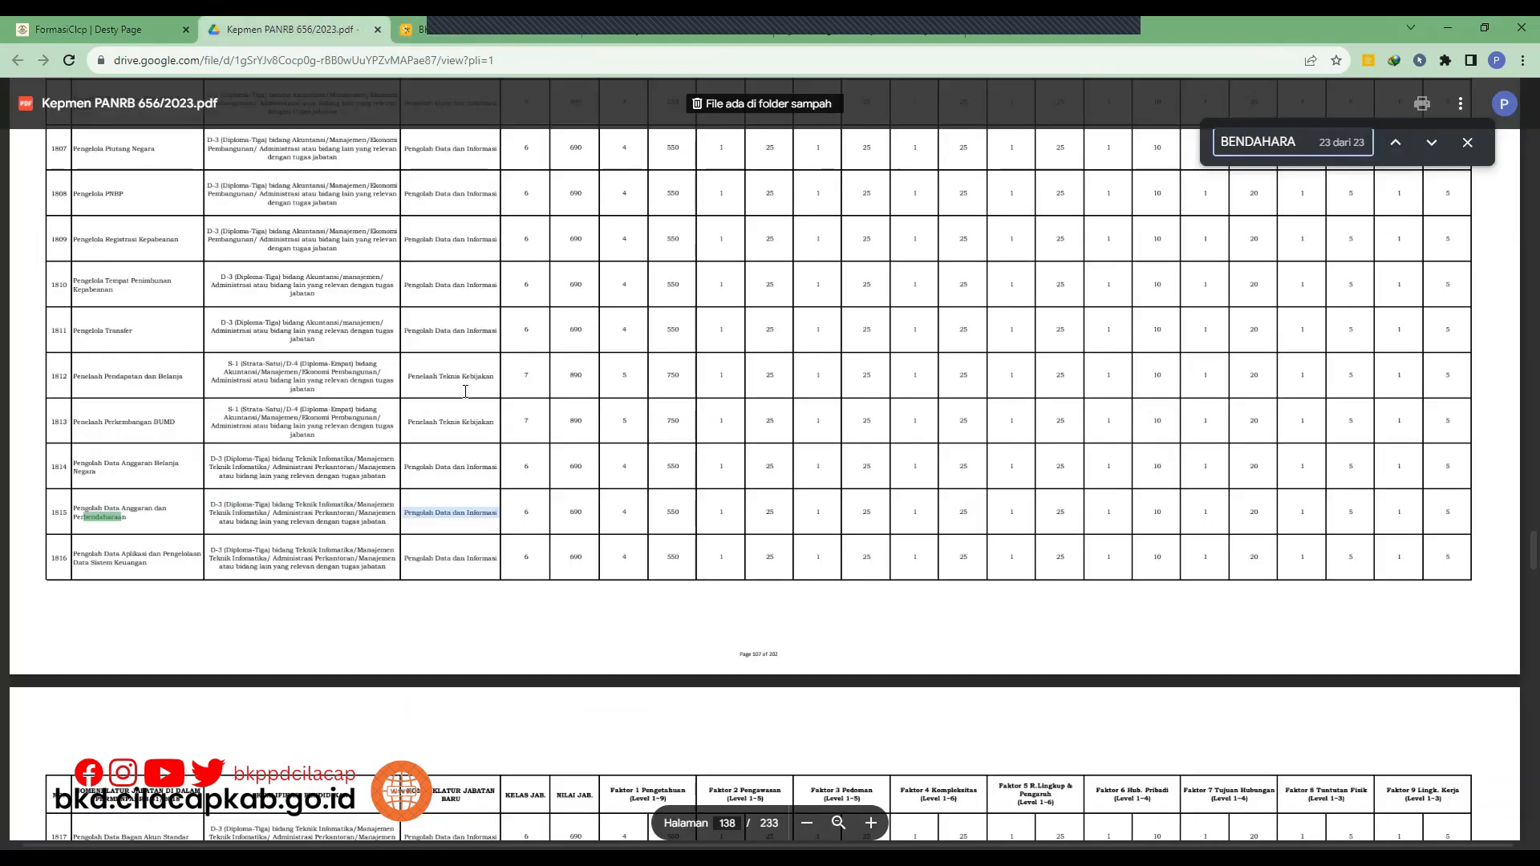
left_click(282, 504)
left_click_drag(224, 504, 308, 502)
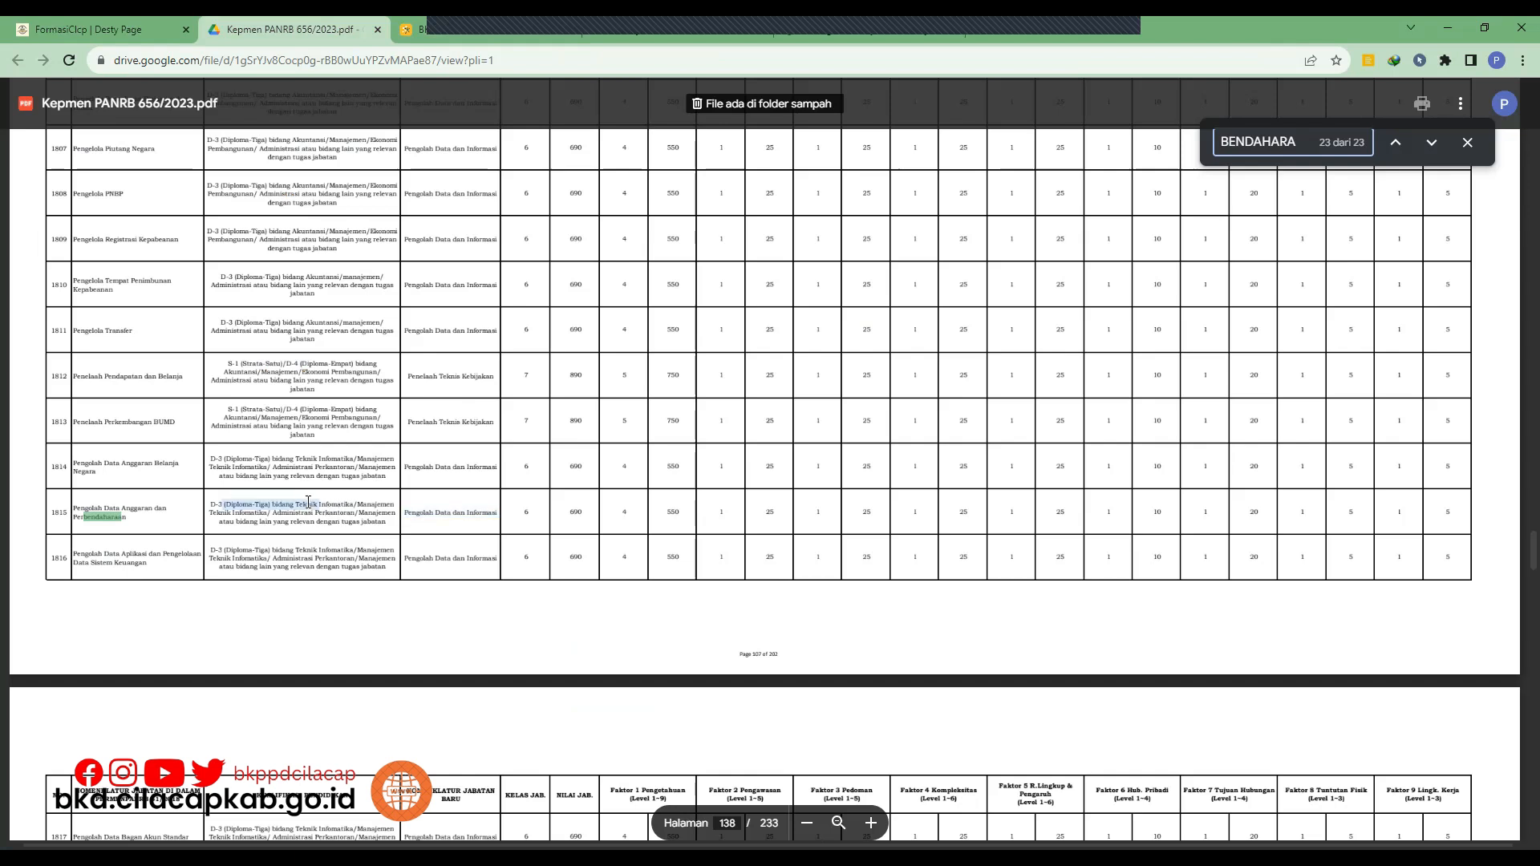
left_click(446, 24)
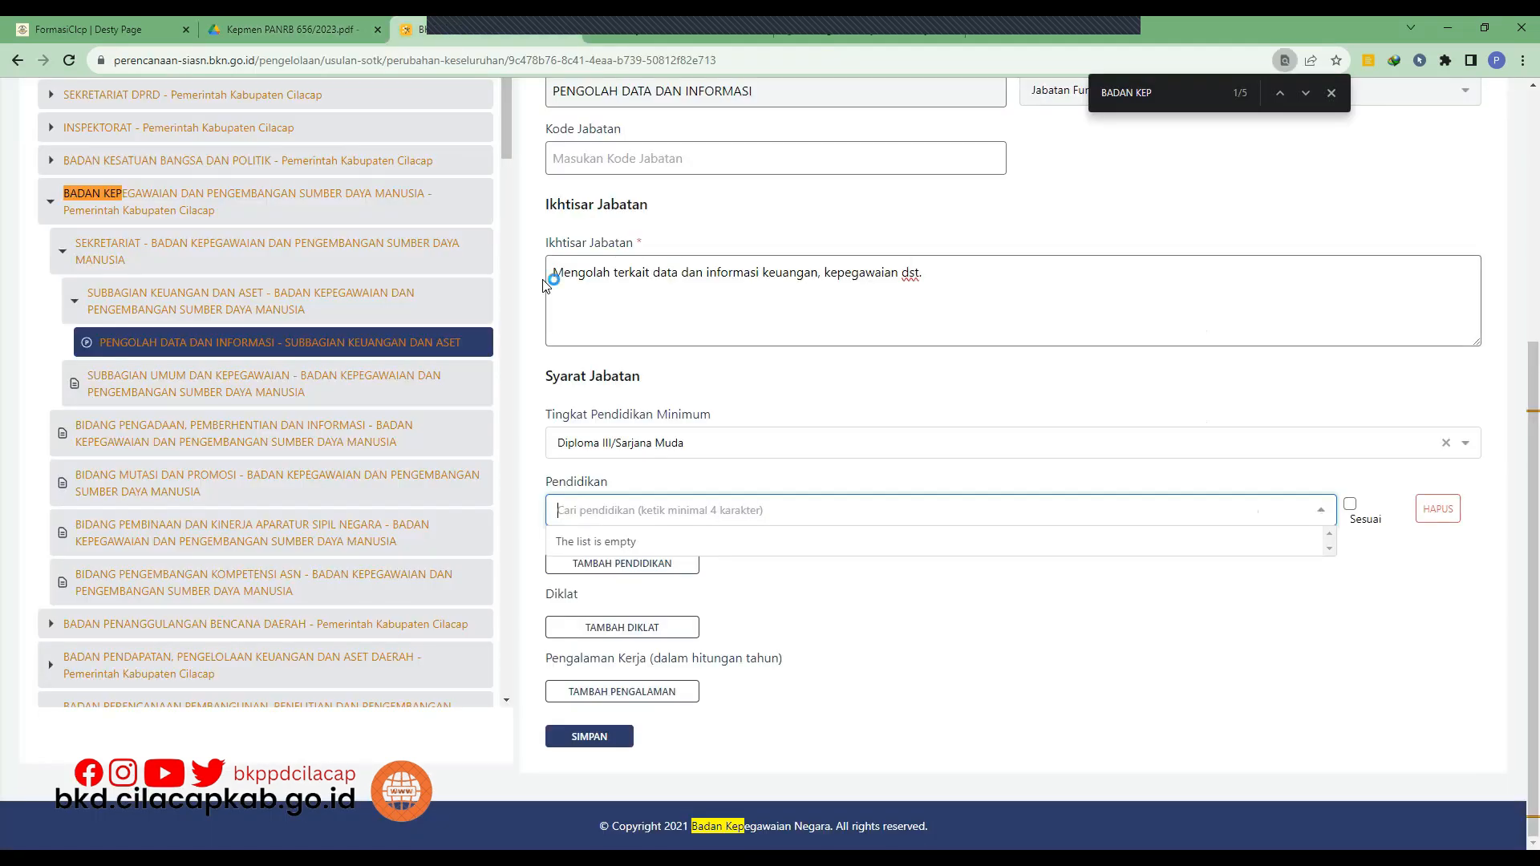
type("te")
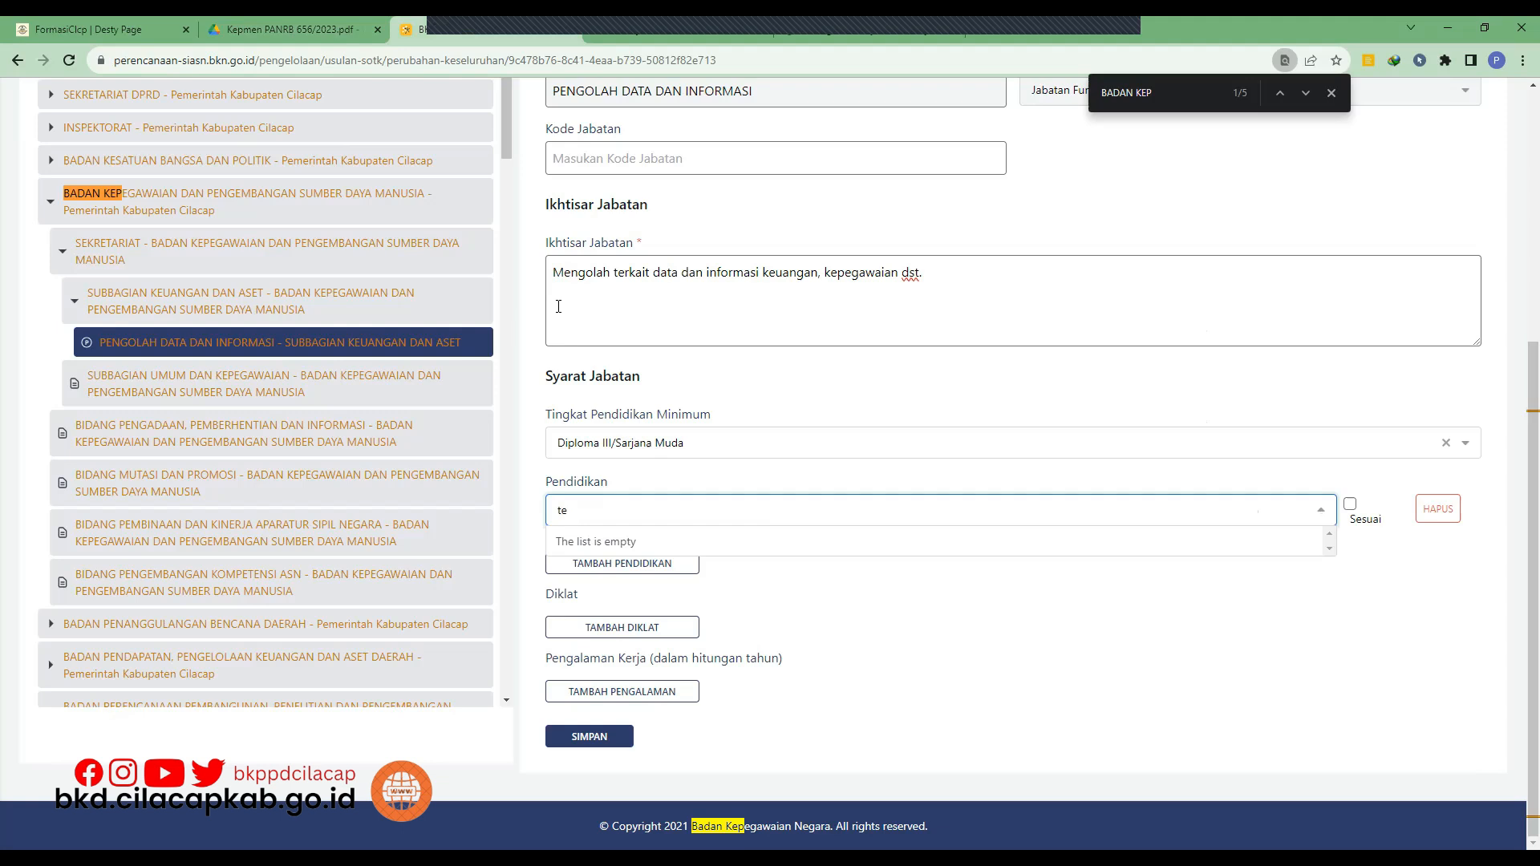
key("BackSpace")
key("BackSpace")
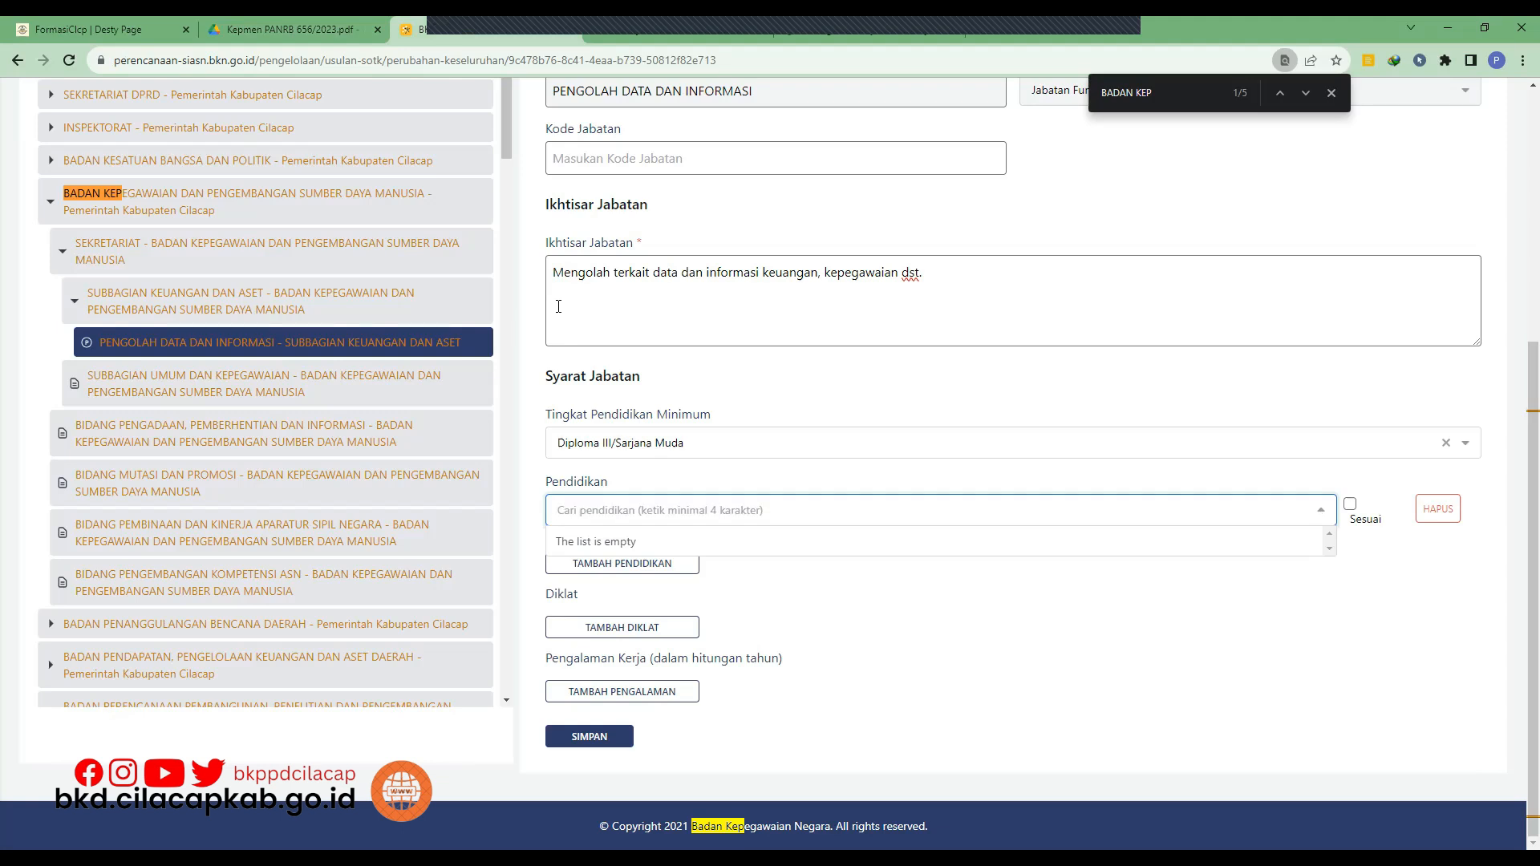
Search the Pendidikan entry for "informatika" and select D-III INFORMATIKA
type("inf")
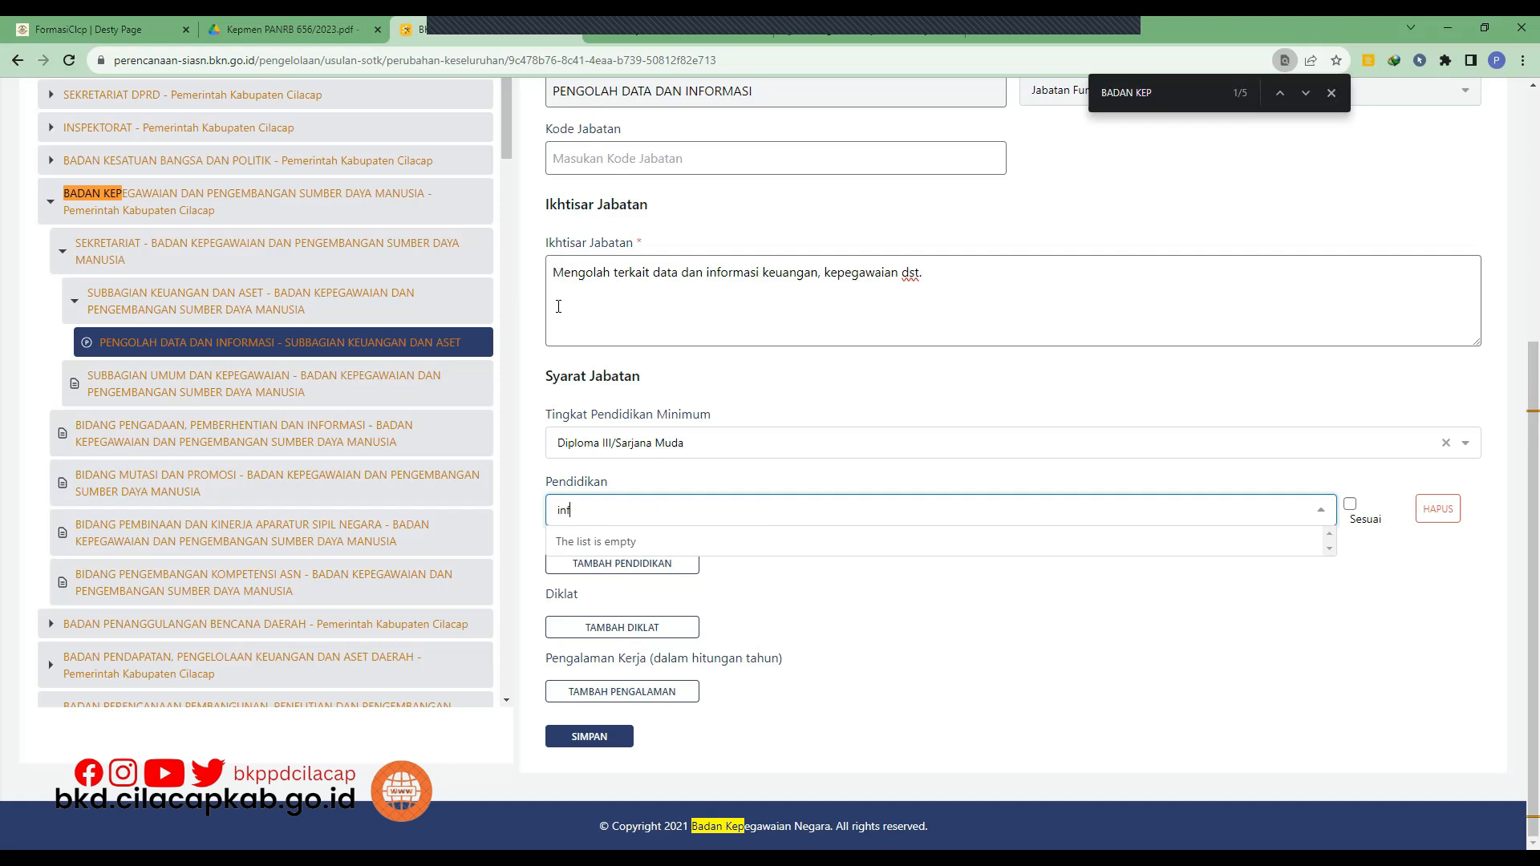
type("orma")
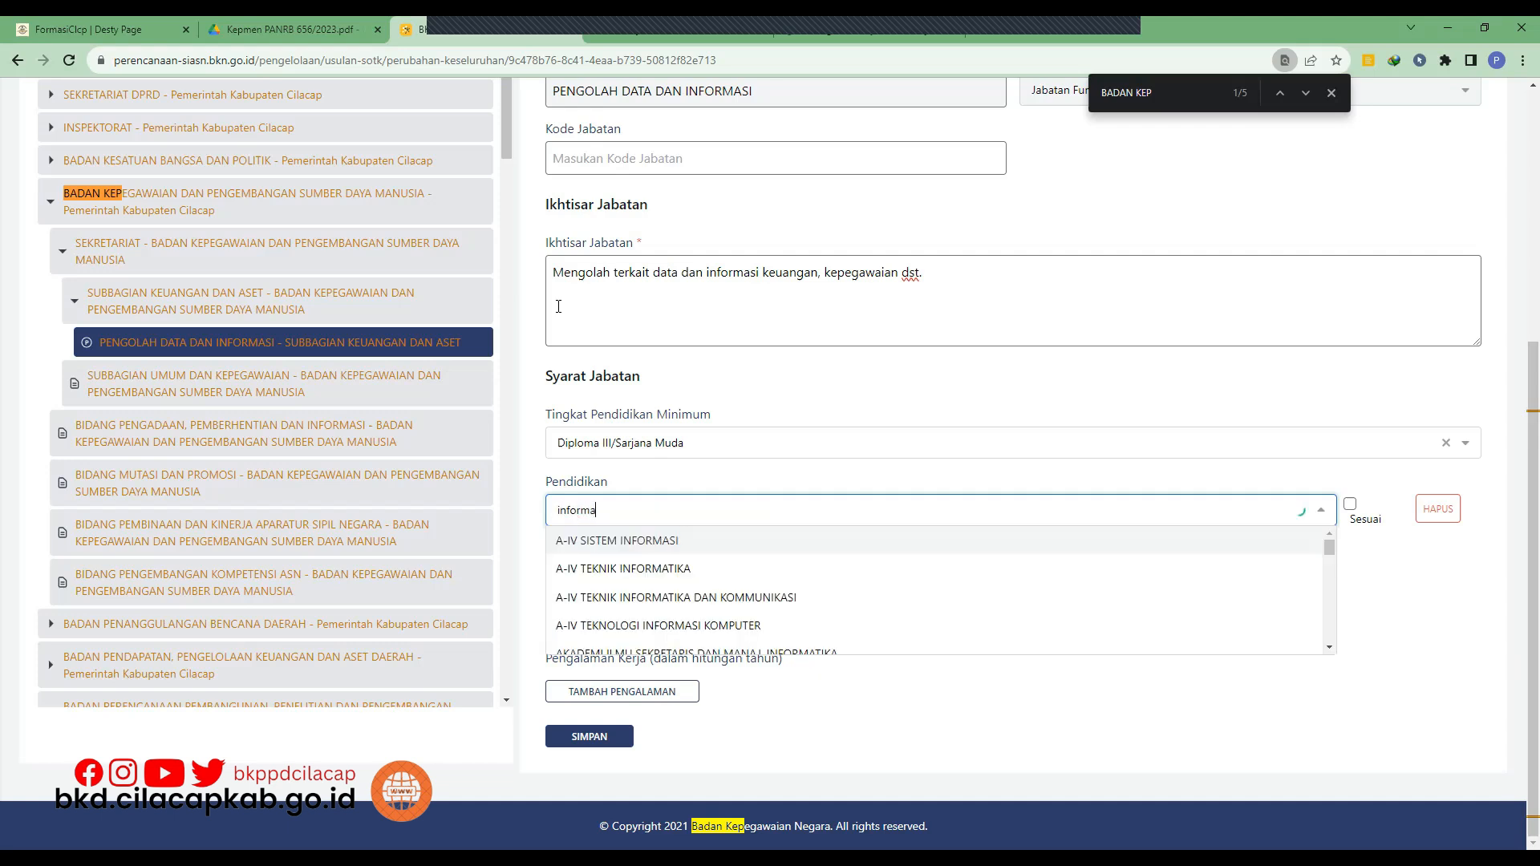
type("tika")
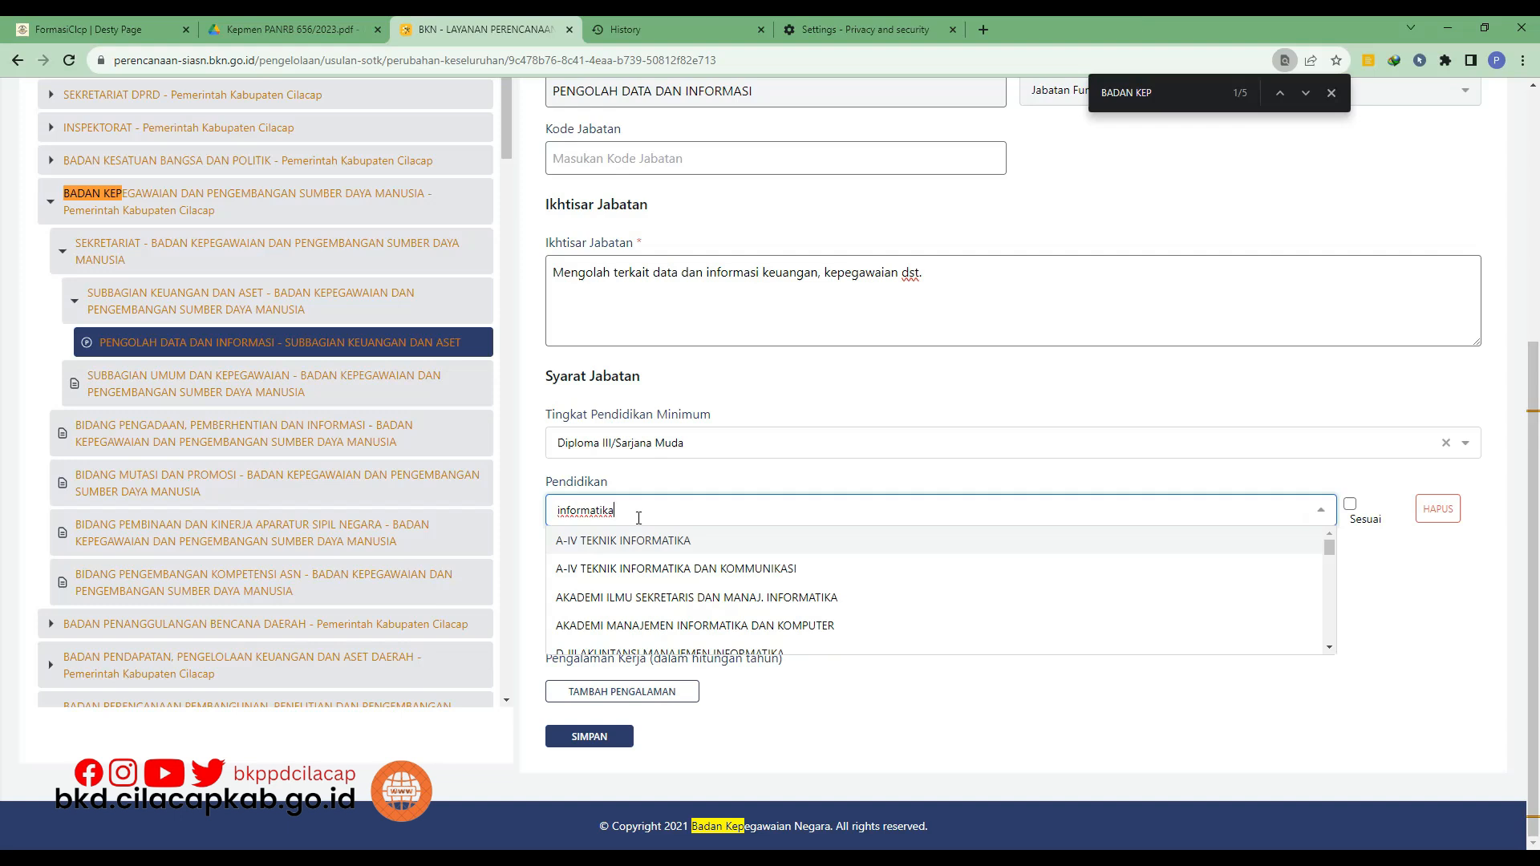
scroll(650, 545, "down", 1)
scroll(653, 552, "down", 1)
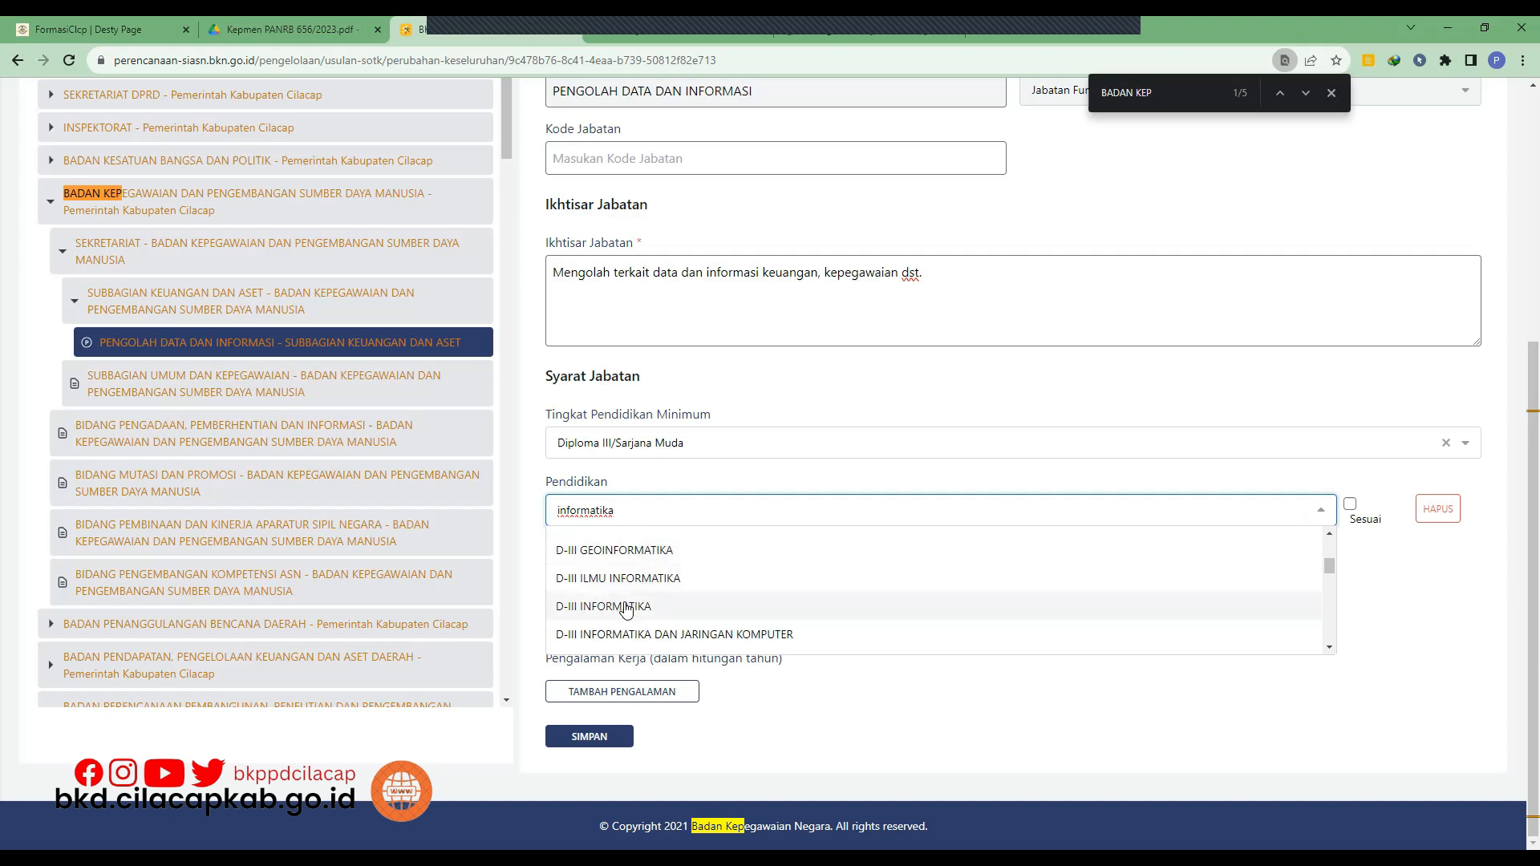
scroll(628, 611, "down", 1)
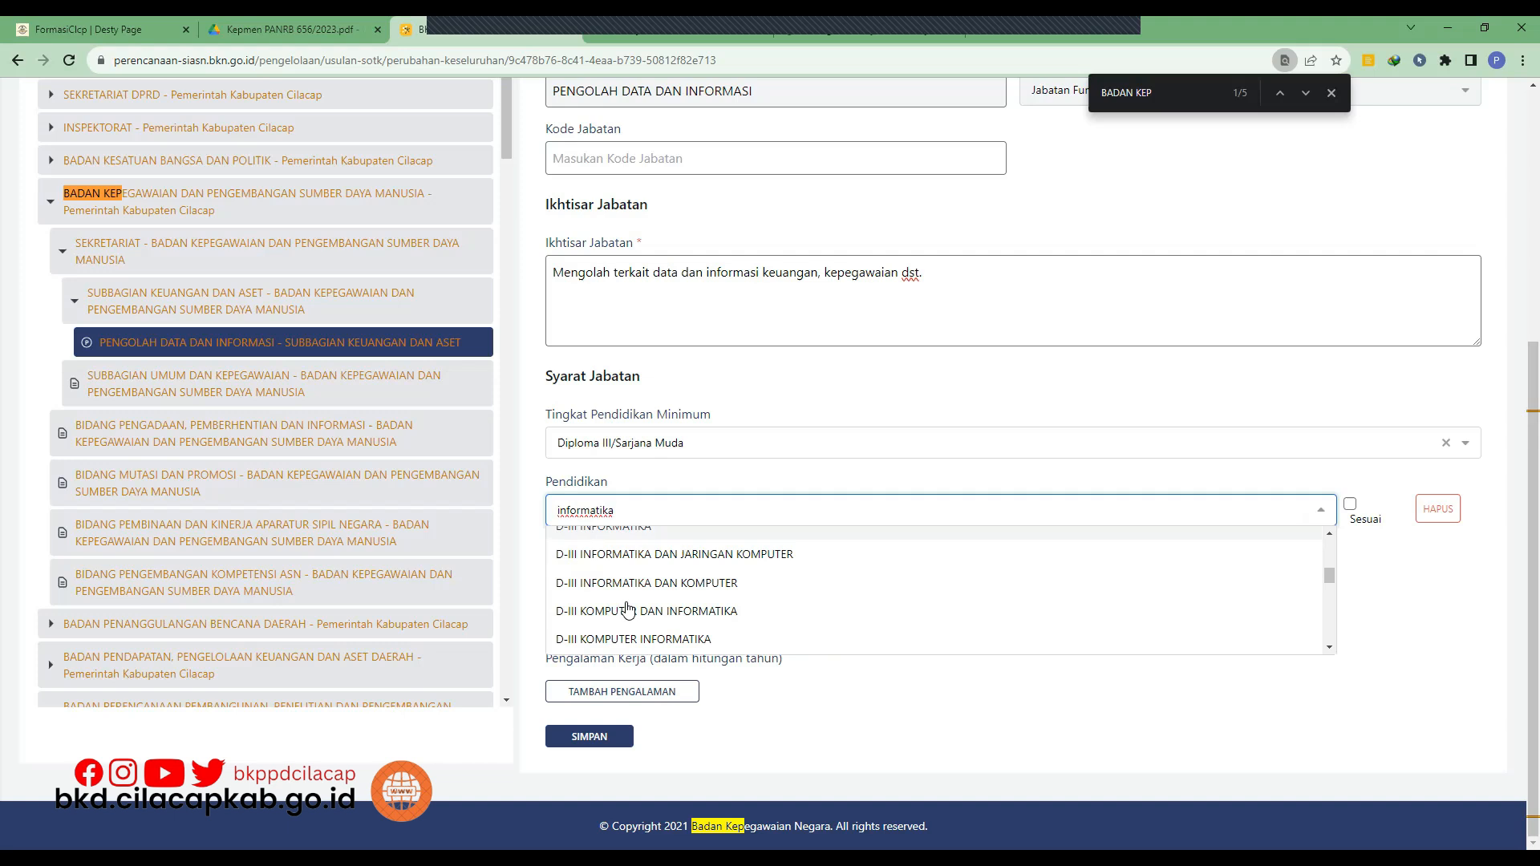
scroll(628, 611, "up", 1)
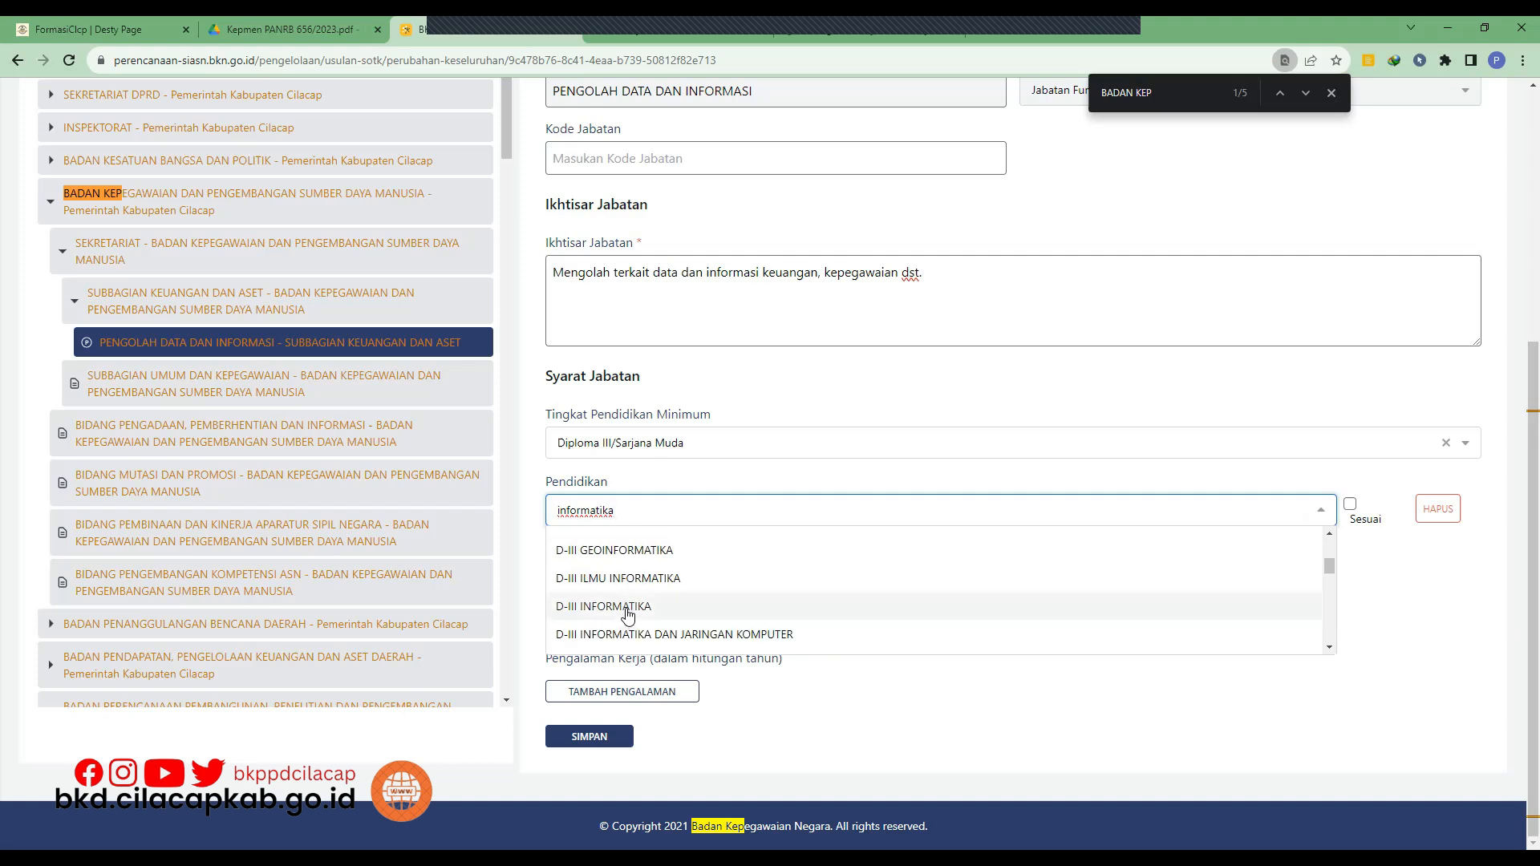
left_click(629, 612)
Recheck the D-3 fields of study for Pengolah Data Anggaran dan Perbendaharaan in Kepmen PANRB 656/2023.pdf against the D-III INFORMATIKA selection
left_click(711, 510)
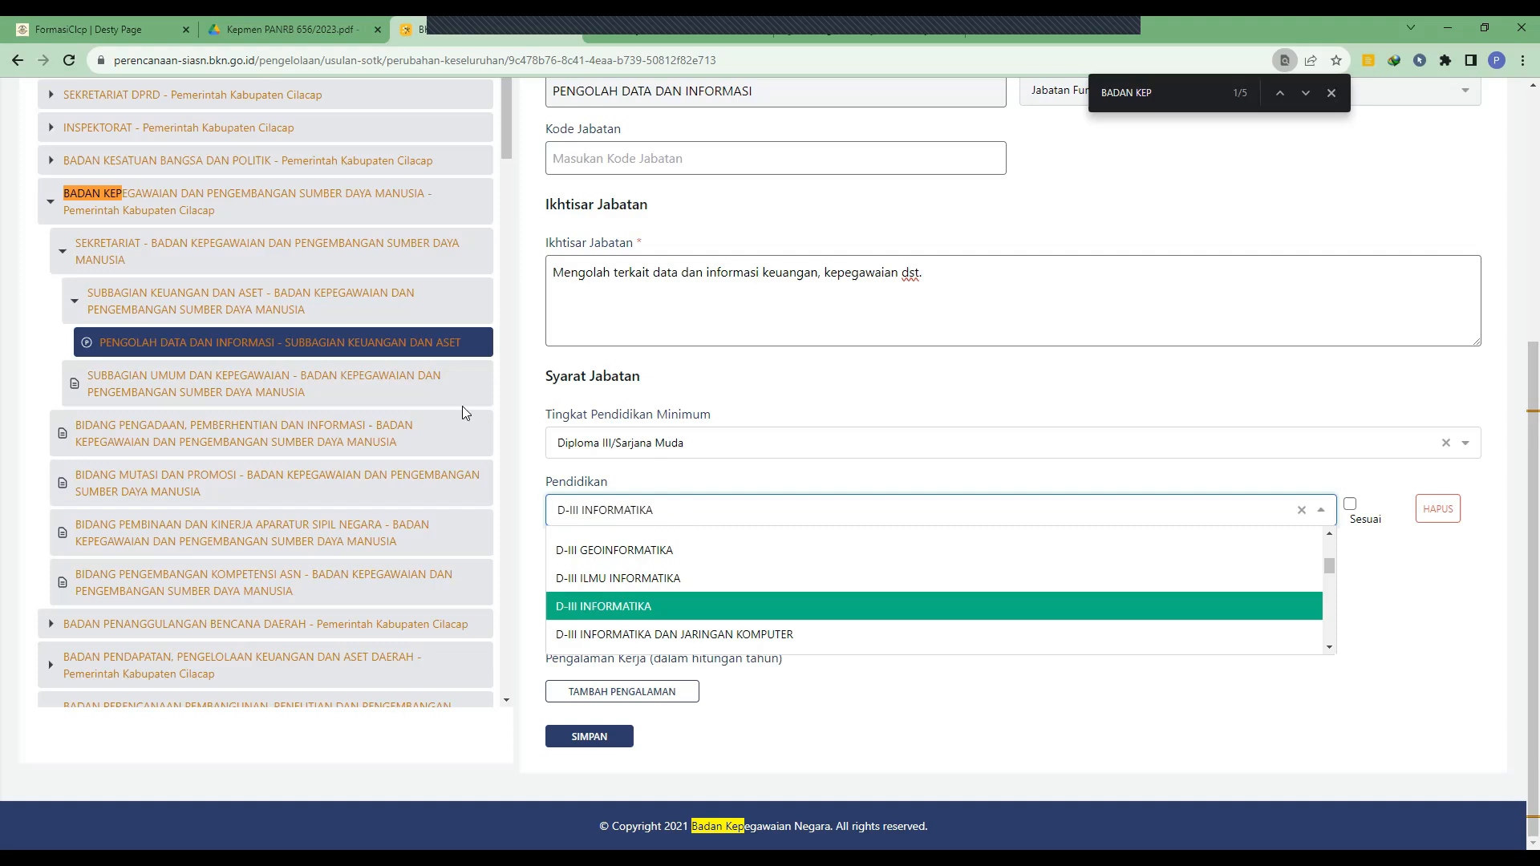
left_click(289, 29)
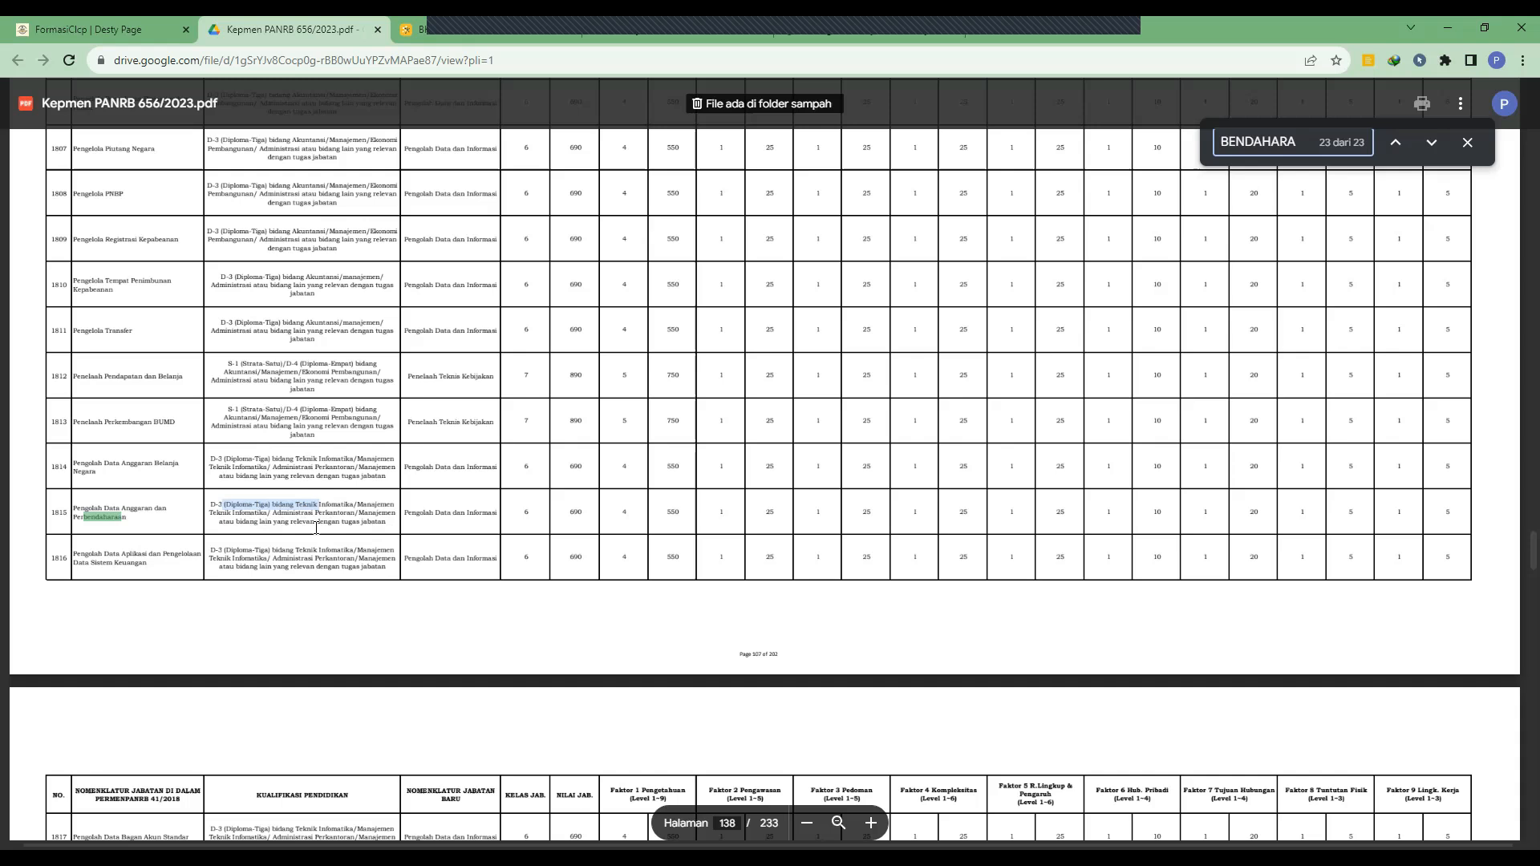
left_click(456, 32)
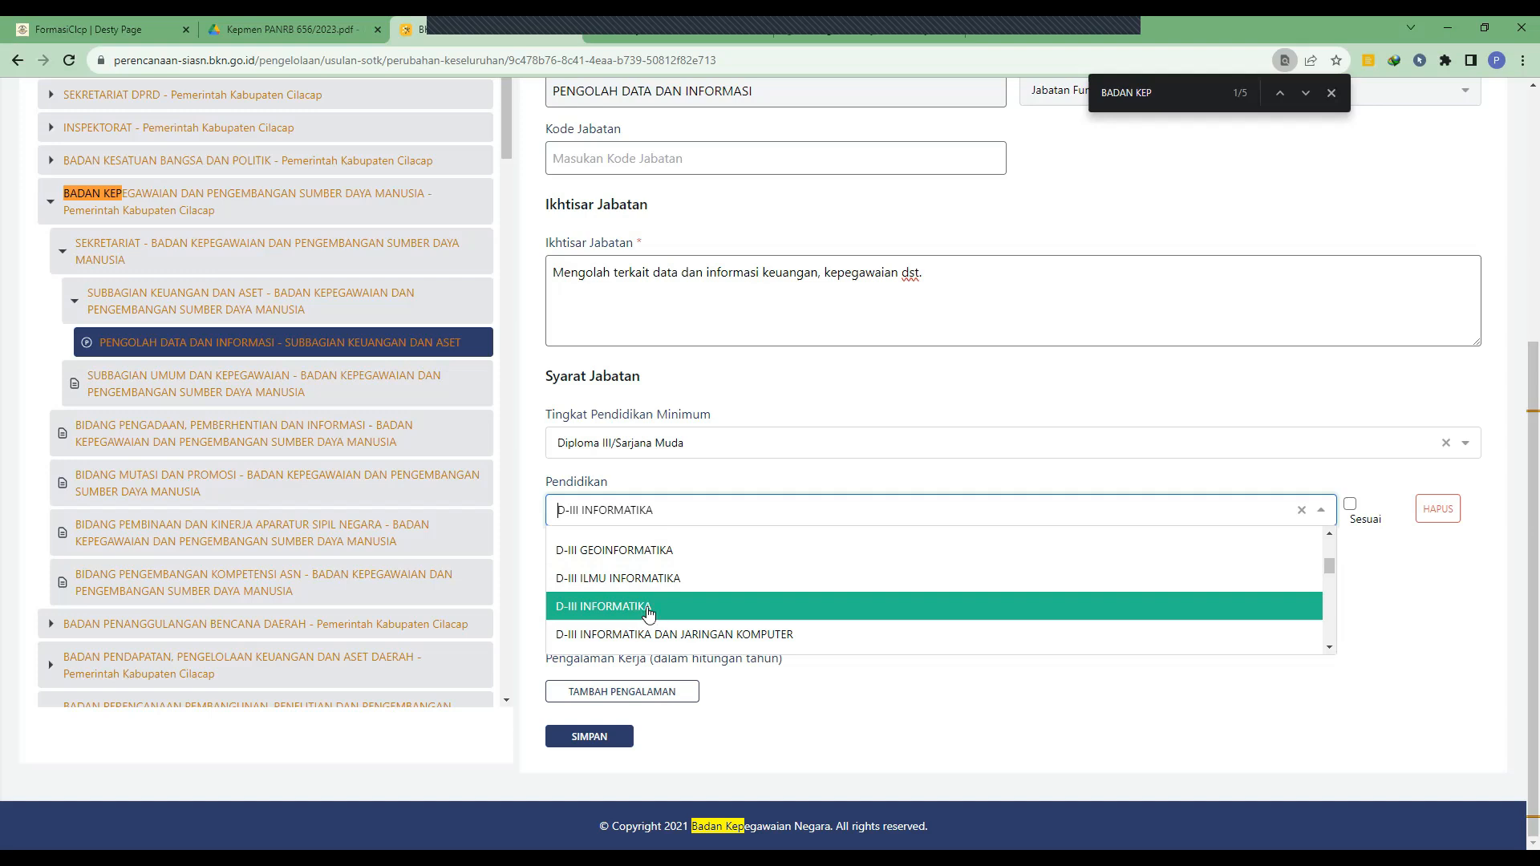
key("ctrl+shift+Tab")
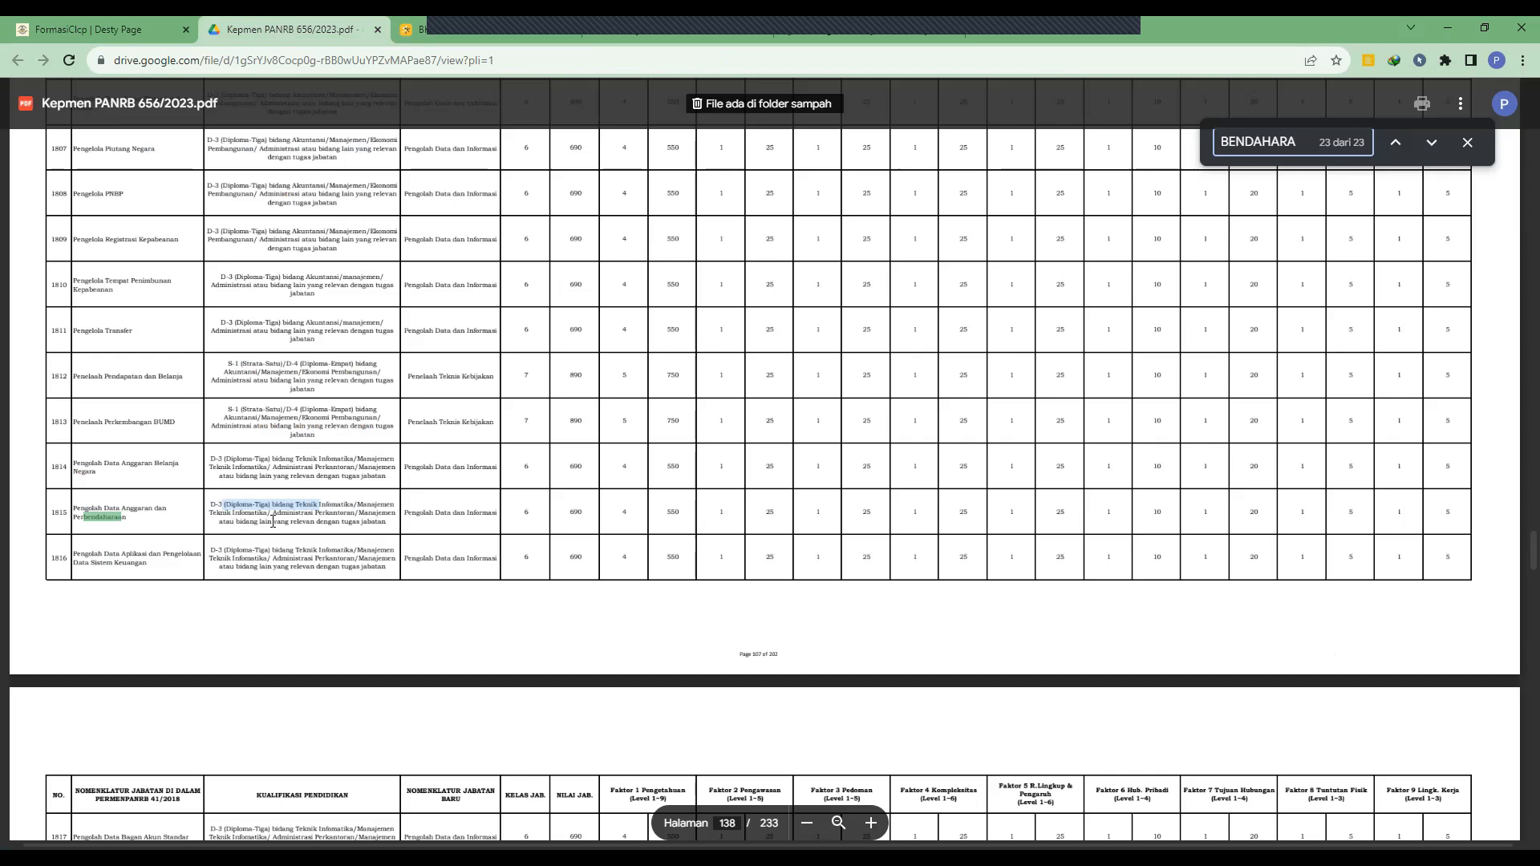
left_click(439, 28)
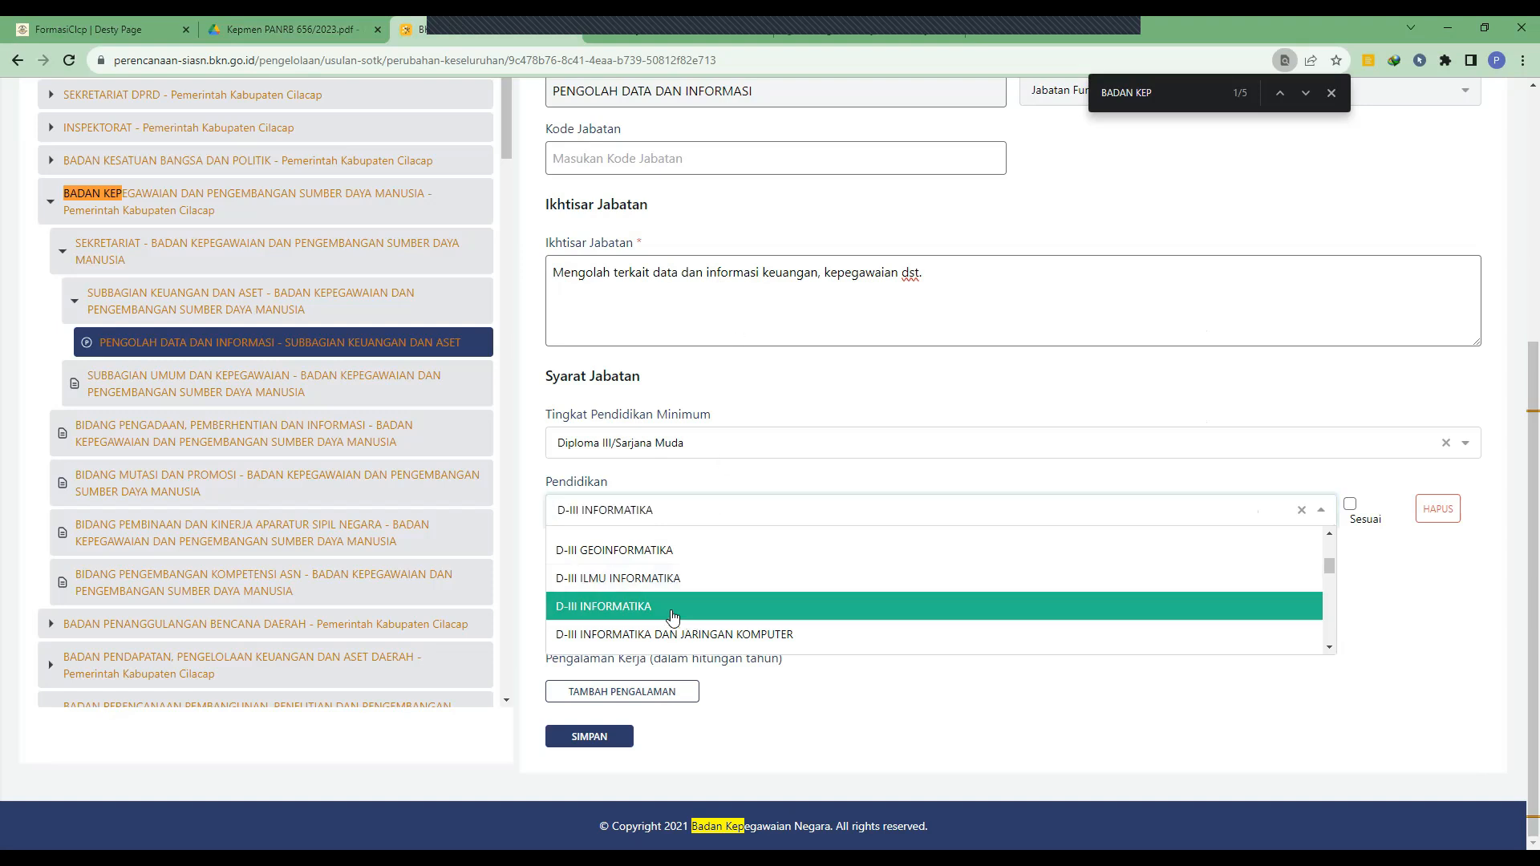
left_click(666, 612)
double_click(661, 613)
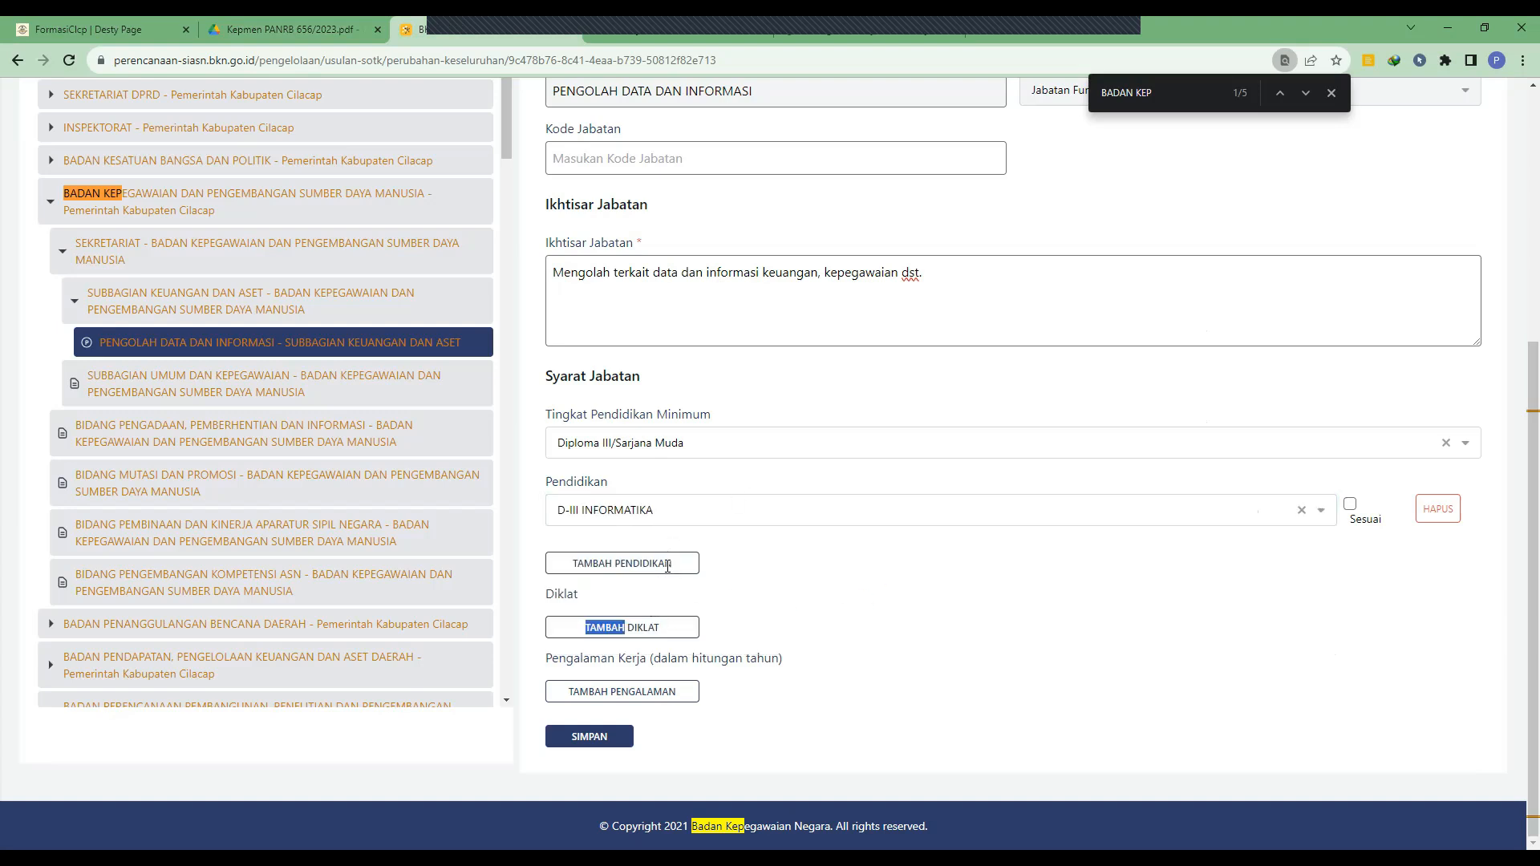
Add a second Pendidikan entry and search its options for "jaringan" without selecting one
left_click(667, 564)
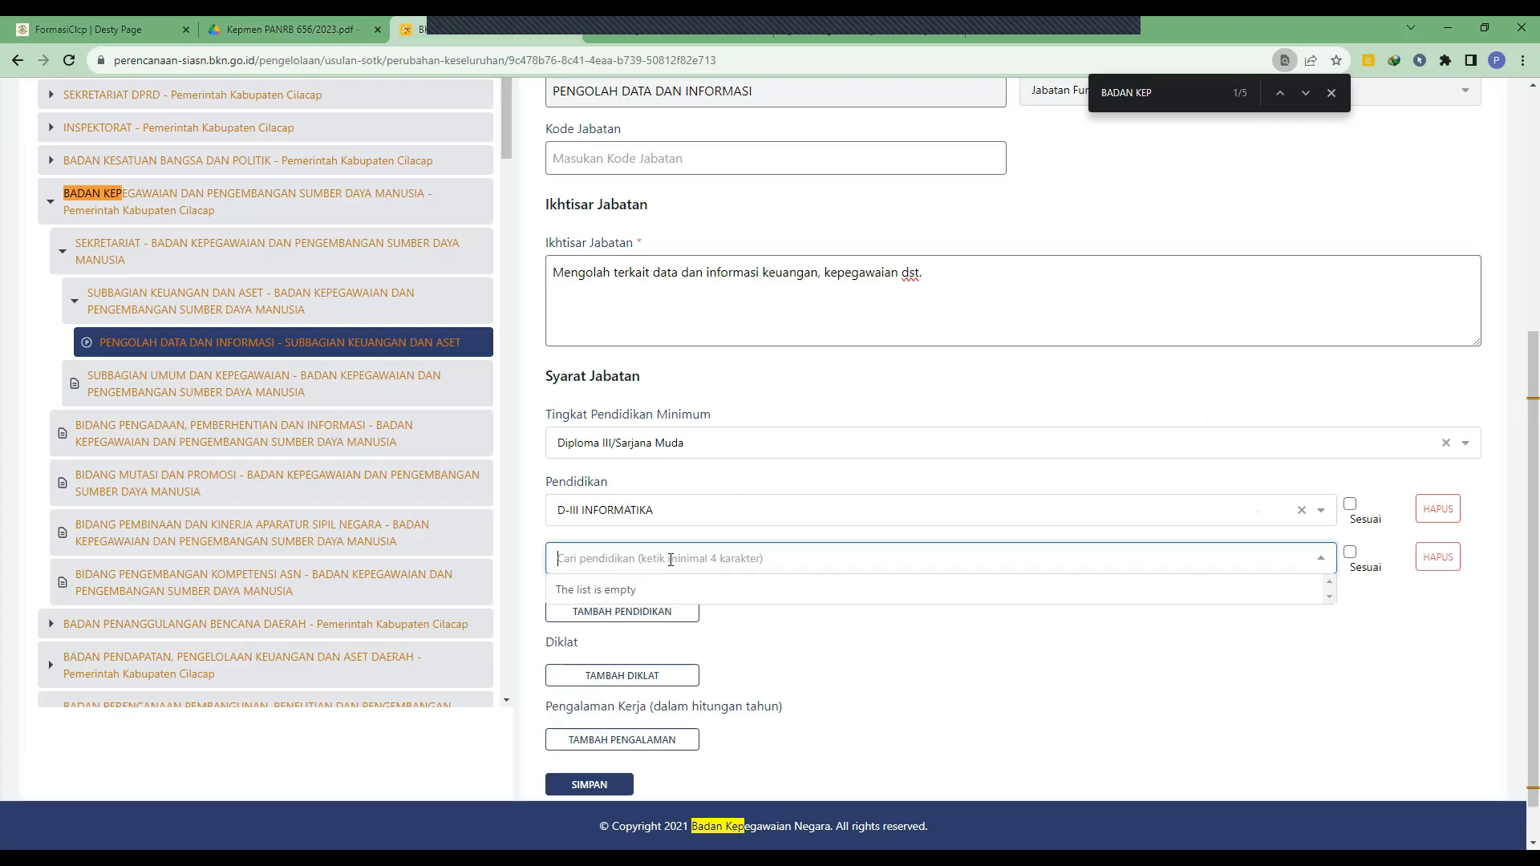
type("jaringan")
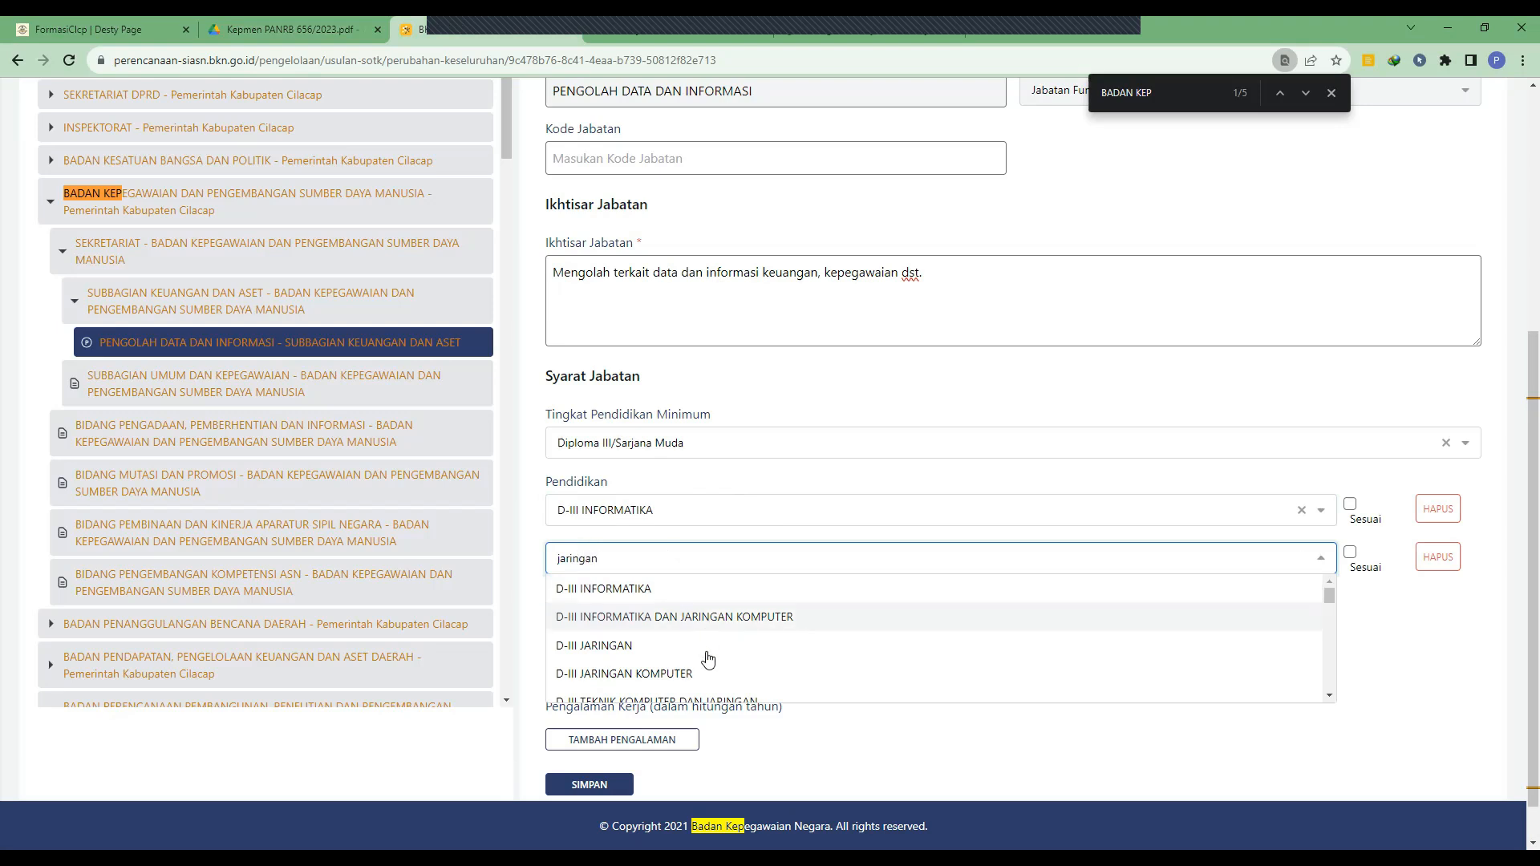
left_click(1462, 663)
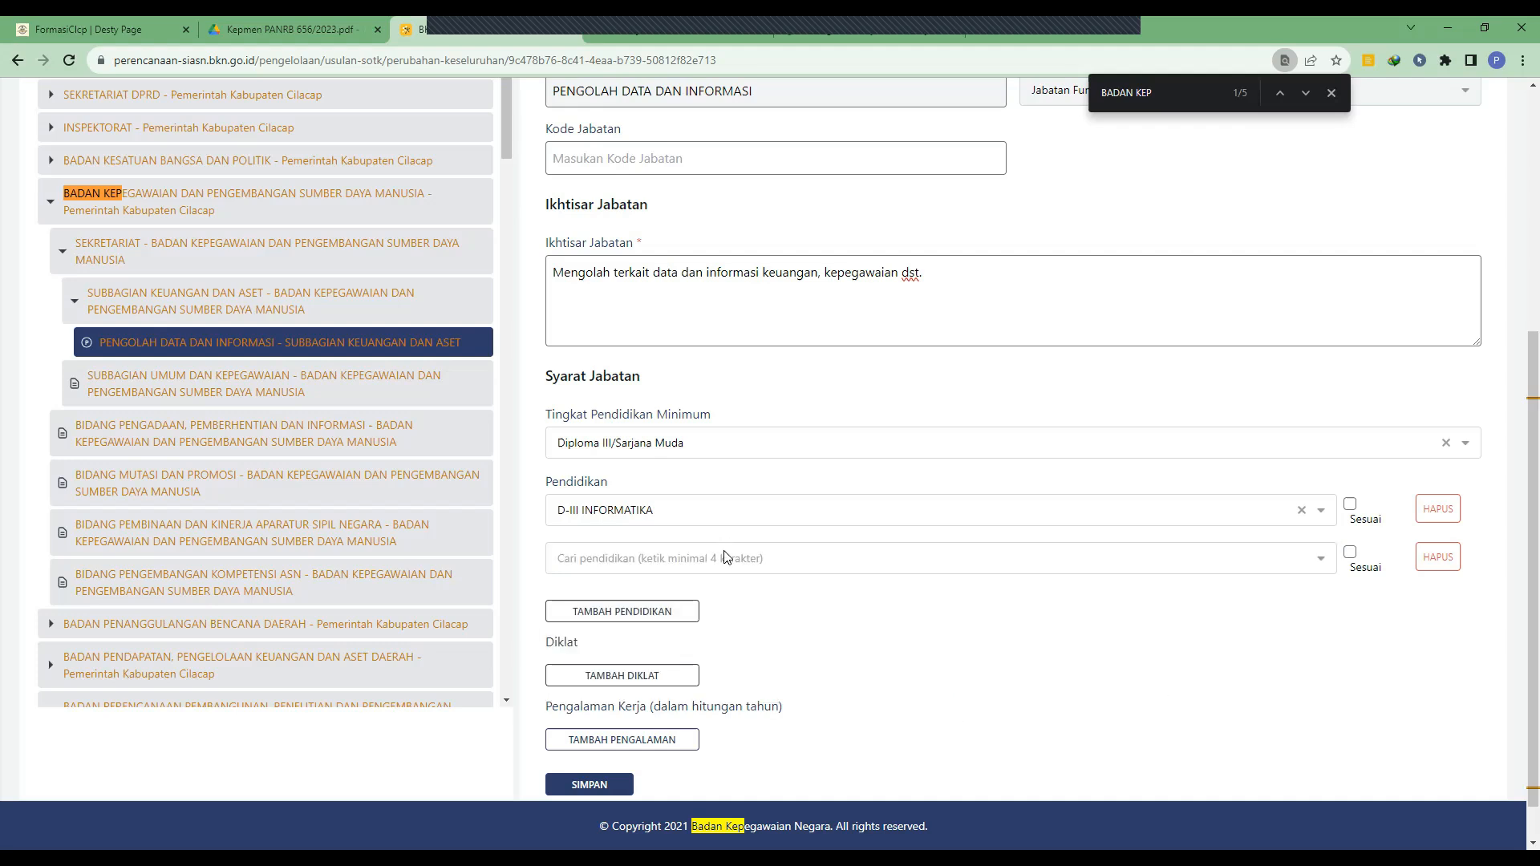
Add a Diklat entry, search for "keuangan" and select ADMINISTRASI KEUANGAN DAERAH
scroll(728, 555, "down", 2)
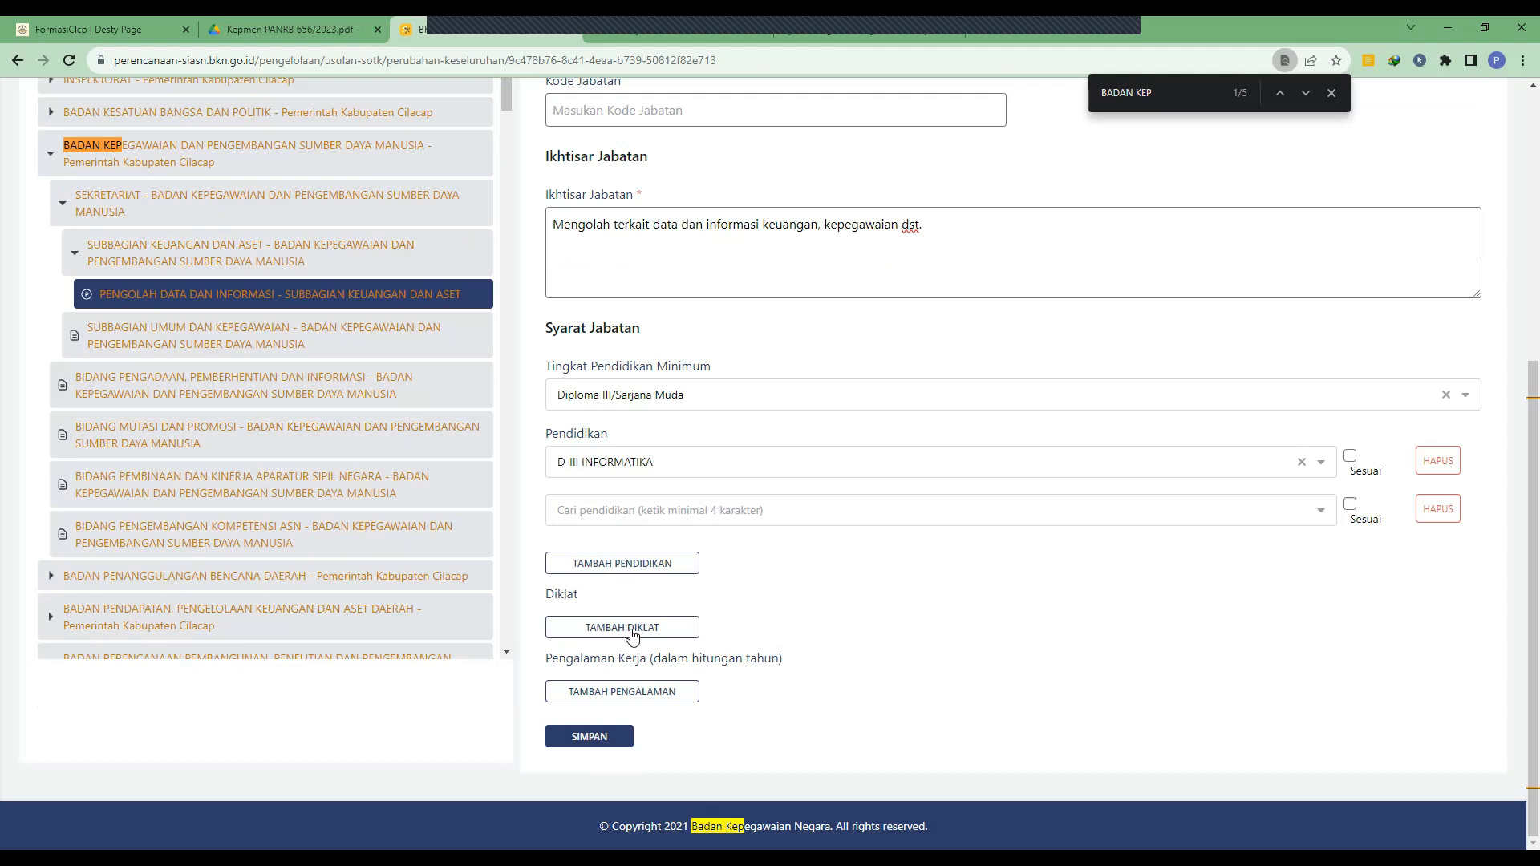
left_click(633, 629)
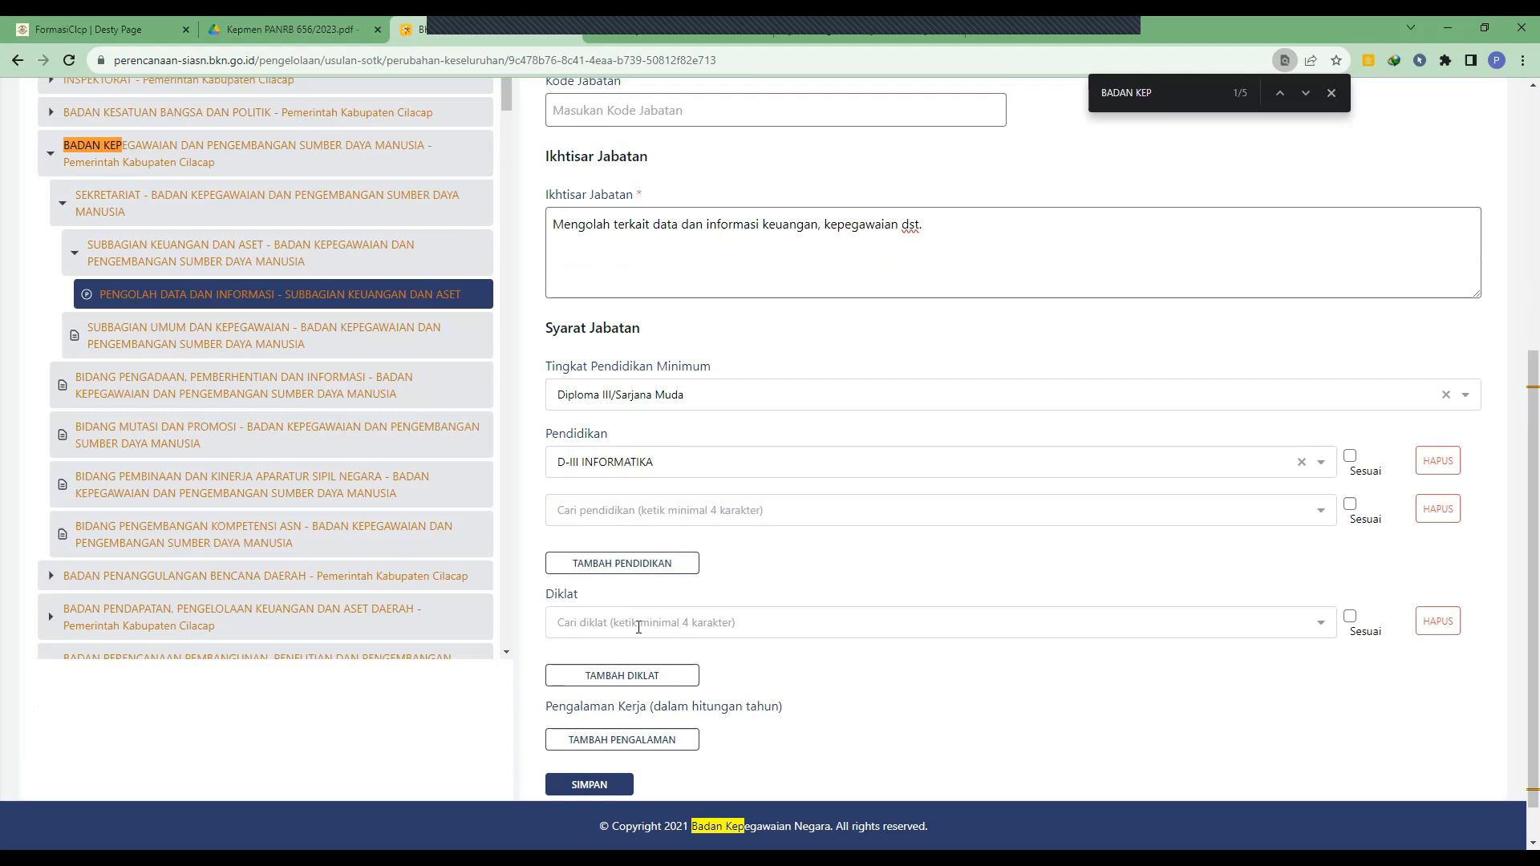
left_click(641, 614)
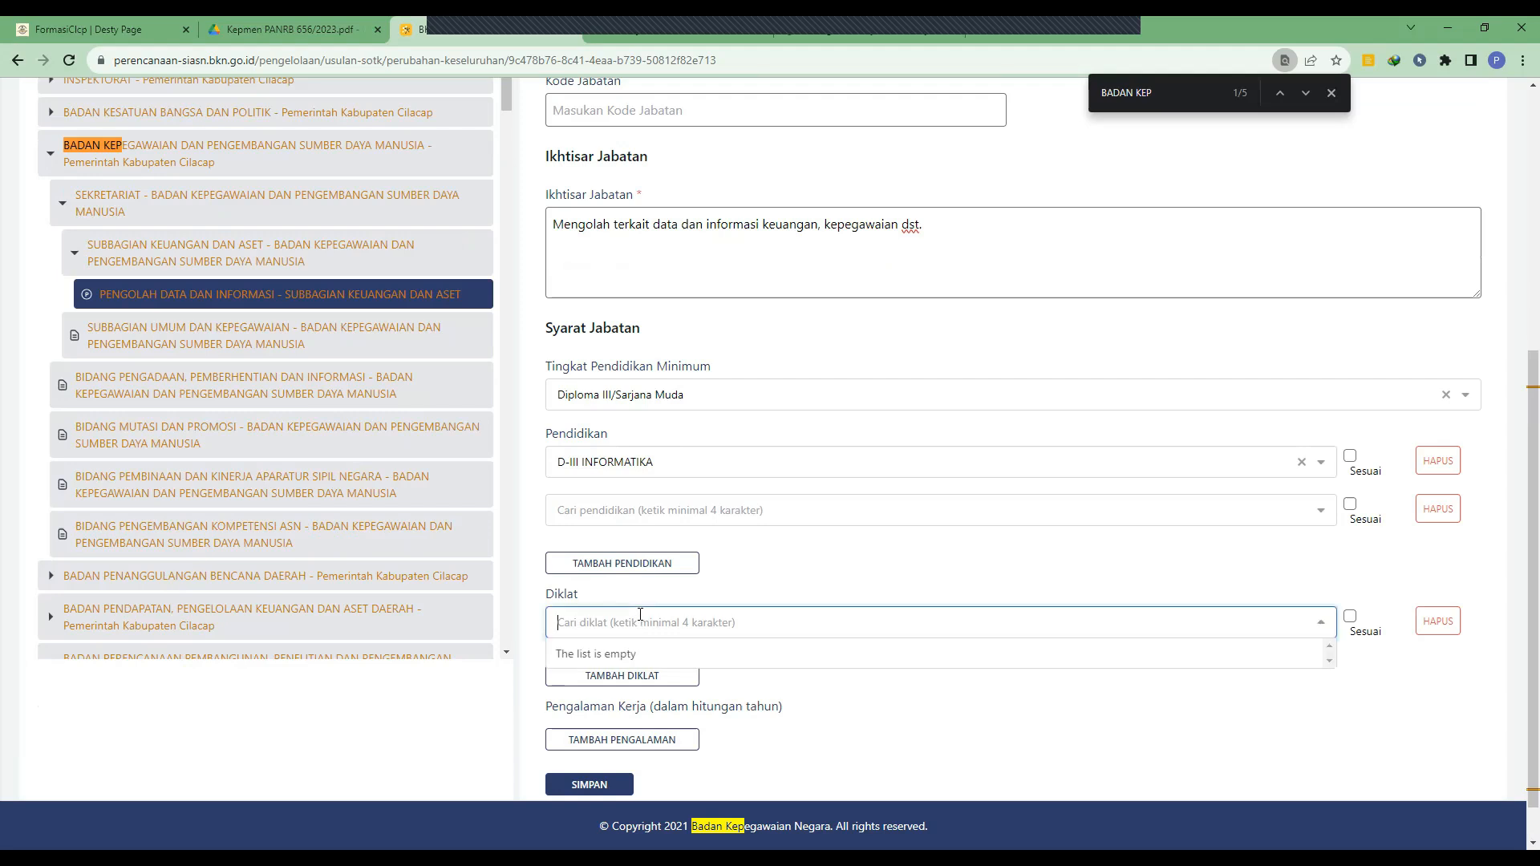
type("keuangan")
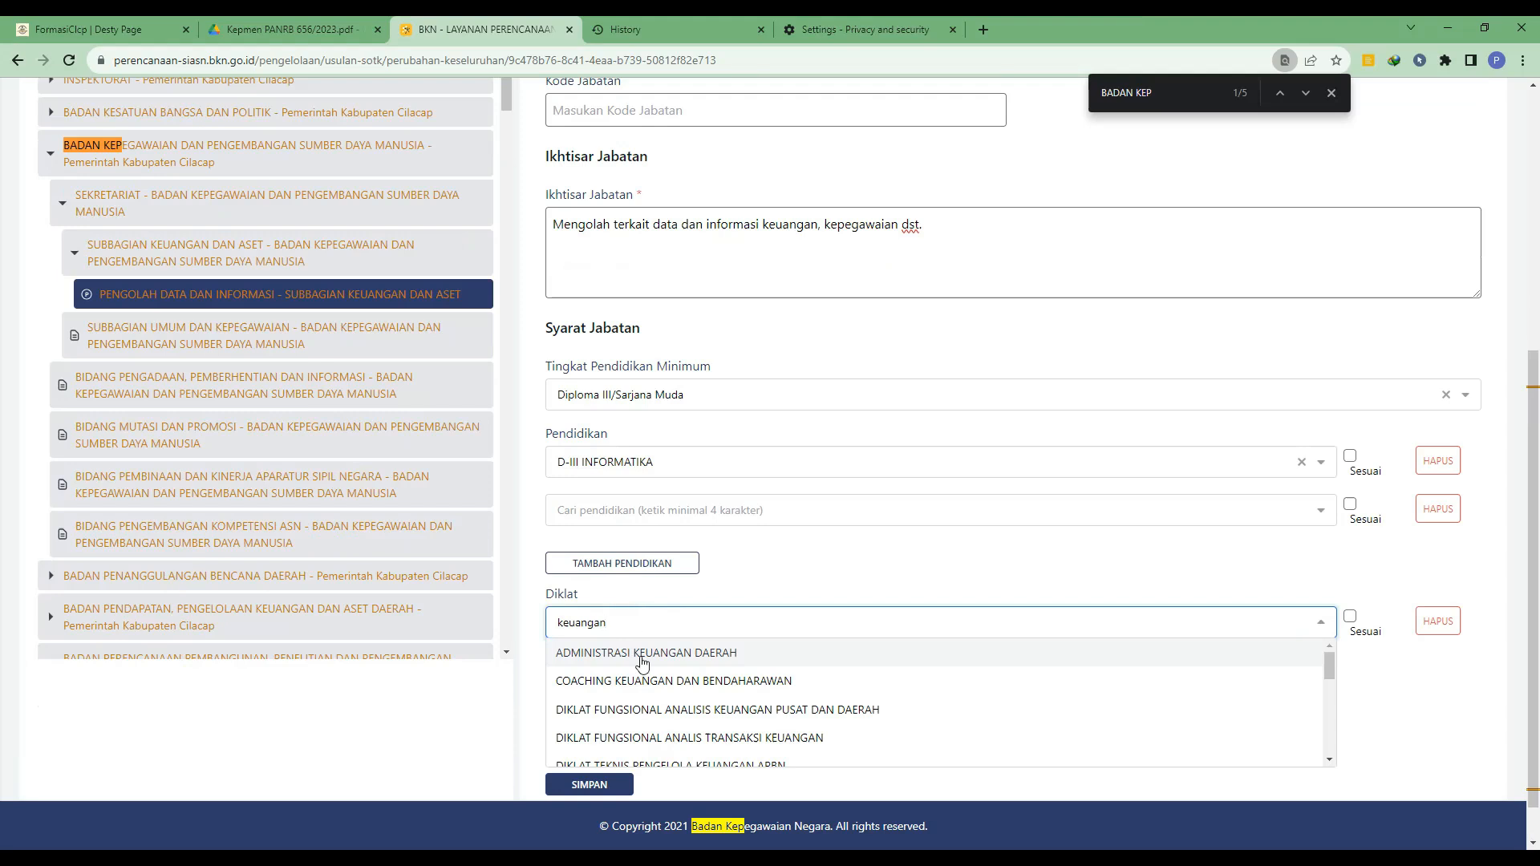
left_click(641, 660)
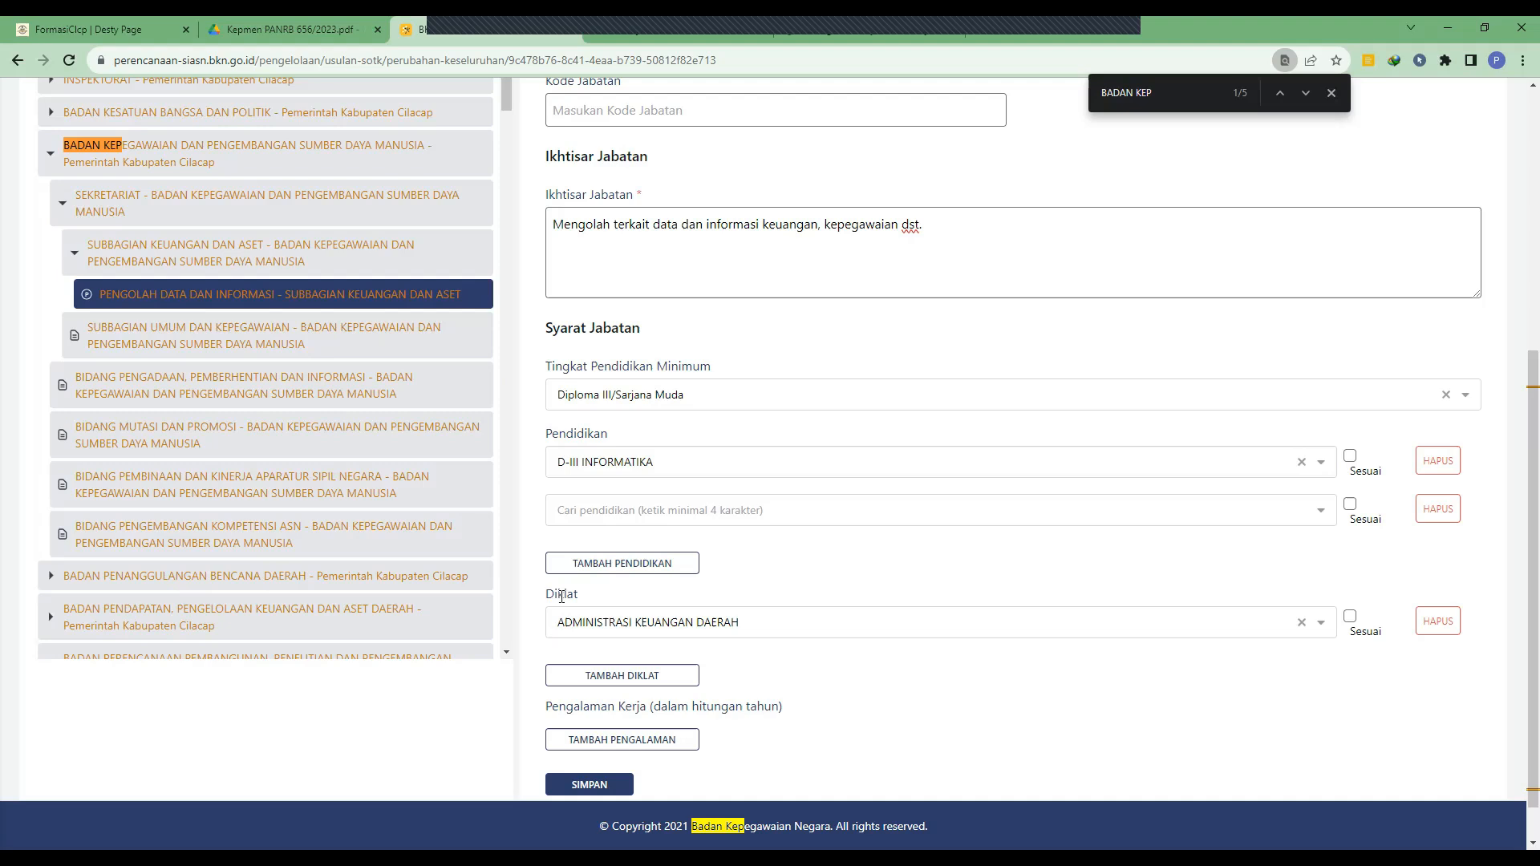
Add a Pengalaman Kerja entry of "1 (satu) Tahun" and save the position's Data Jabatan
scroll(680, 696, "down", 1)
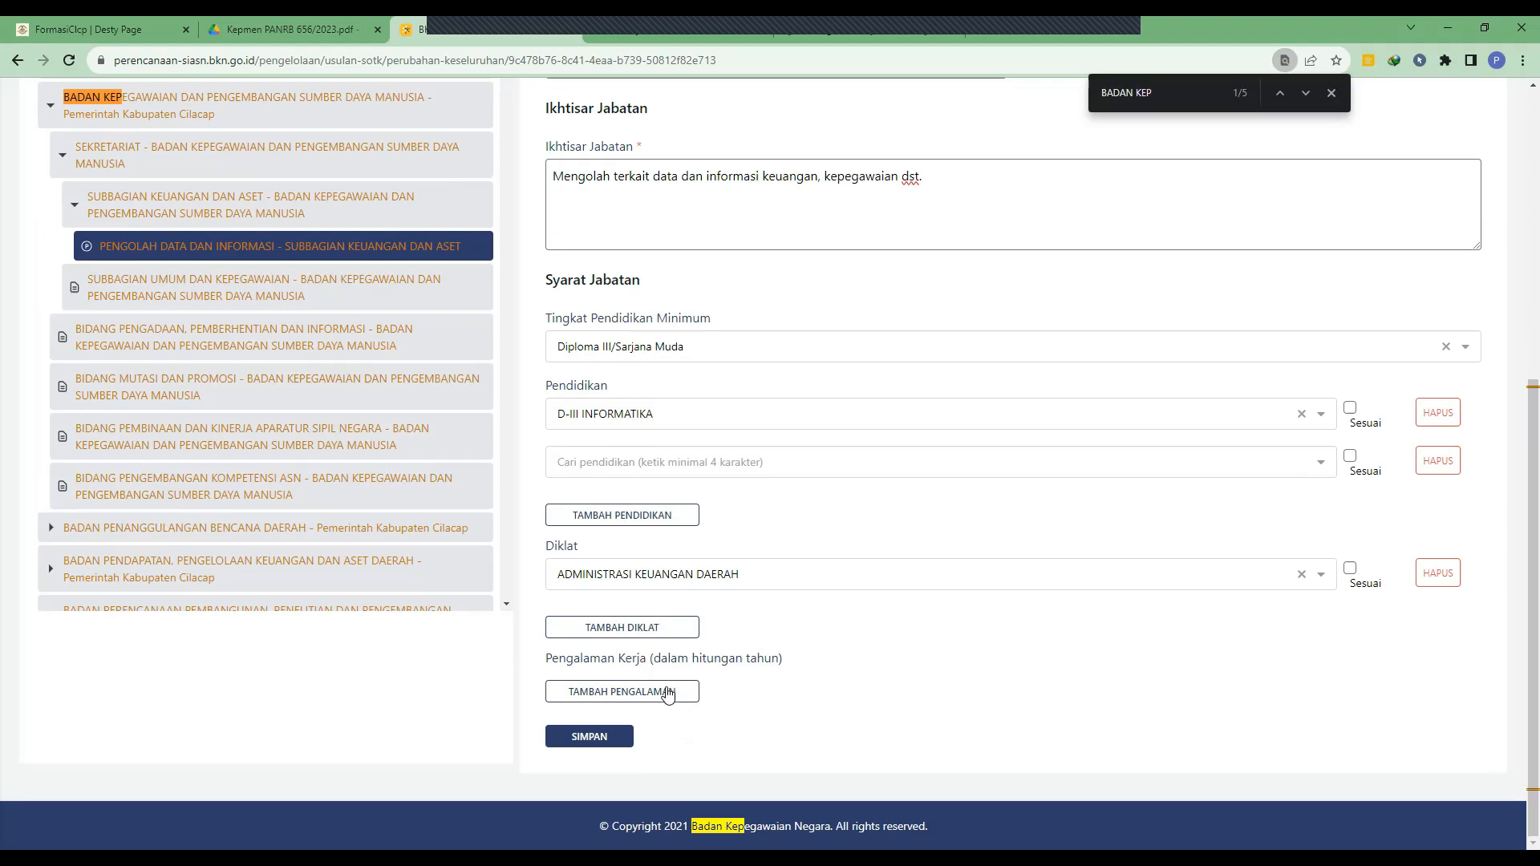
left_click(669, 691)
left_click(669, 692)
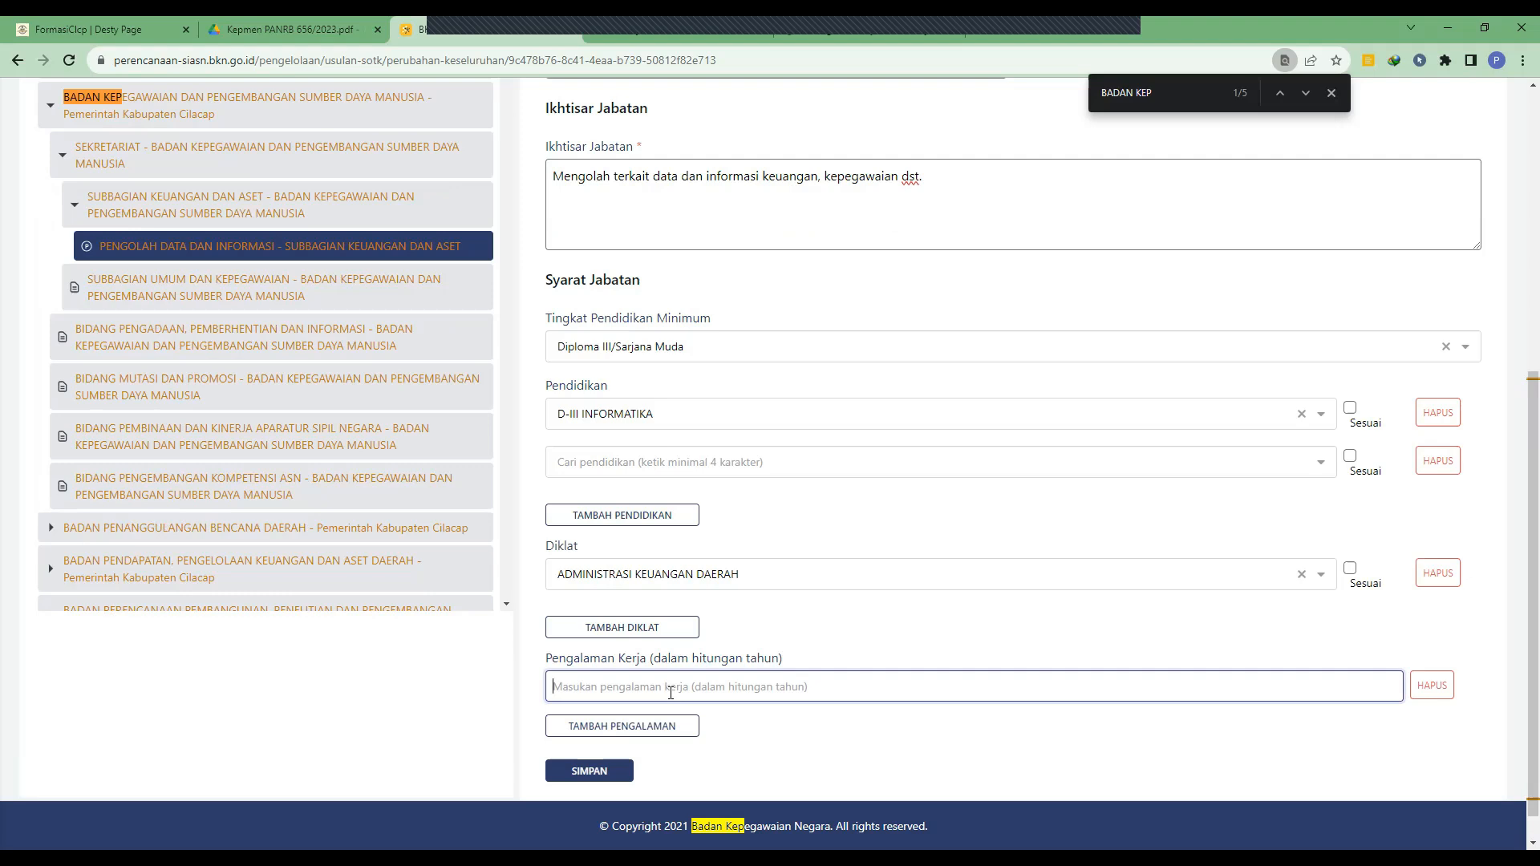
type("1")
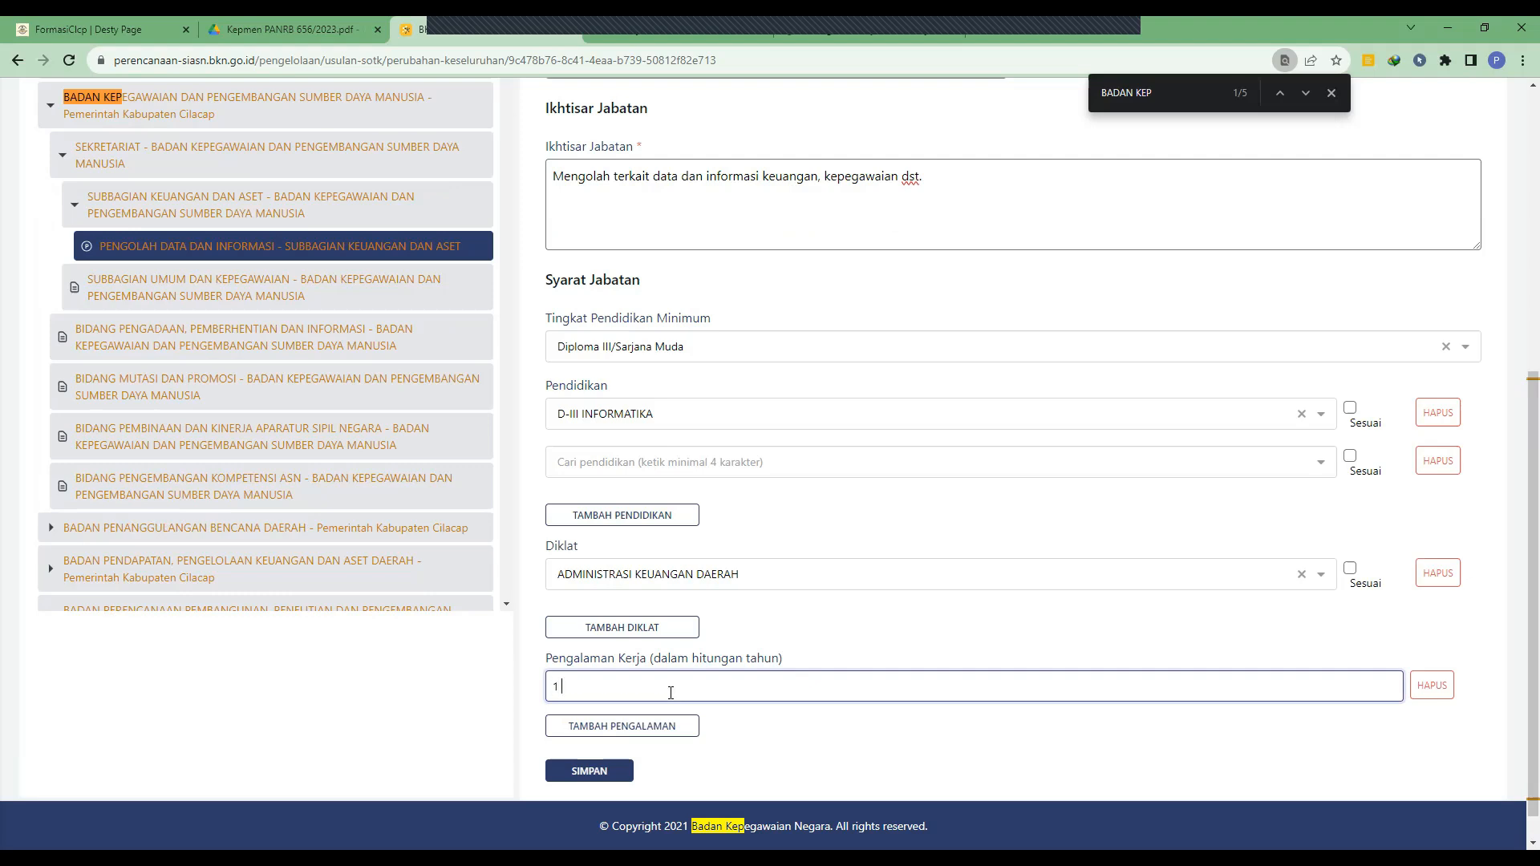
key("BackSpace")
type("satu")
key("BackSpace")
key("BackSpace")
key("BackSpace")
key("BackSpace")
type("1 (satu) Tahun")
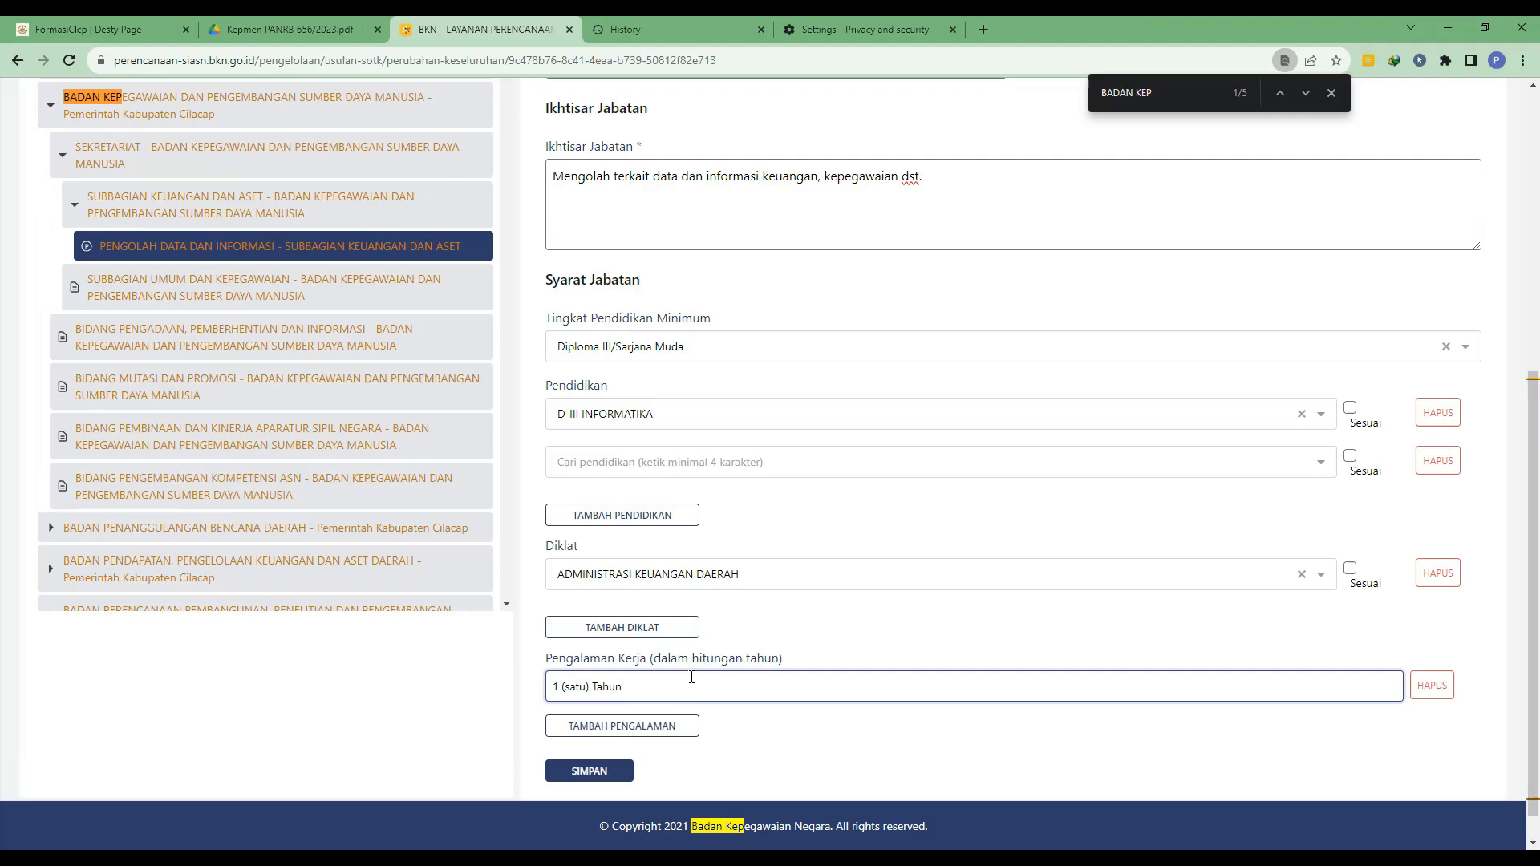
scroll(758, 642, "down", 1)
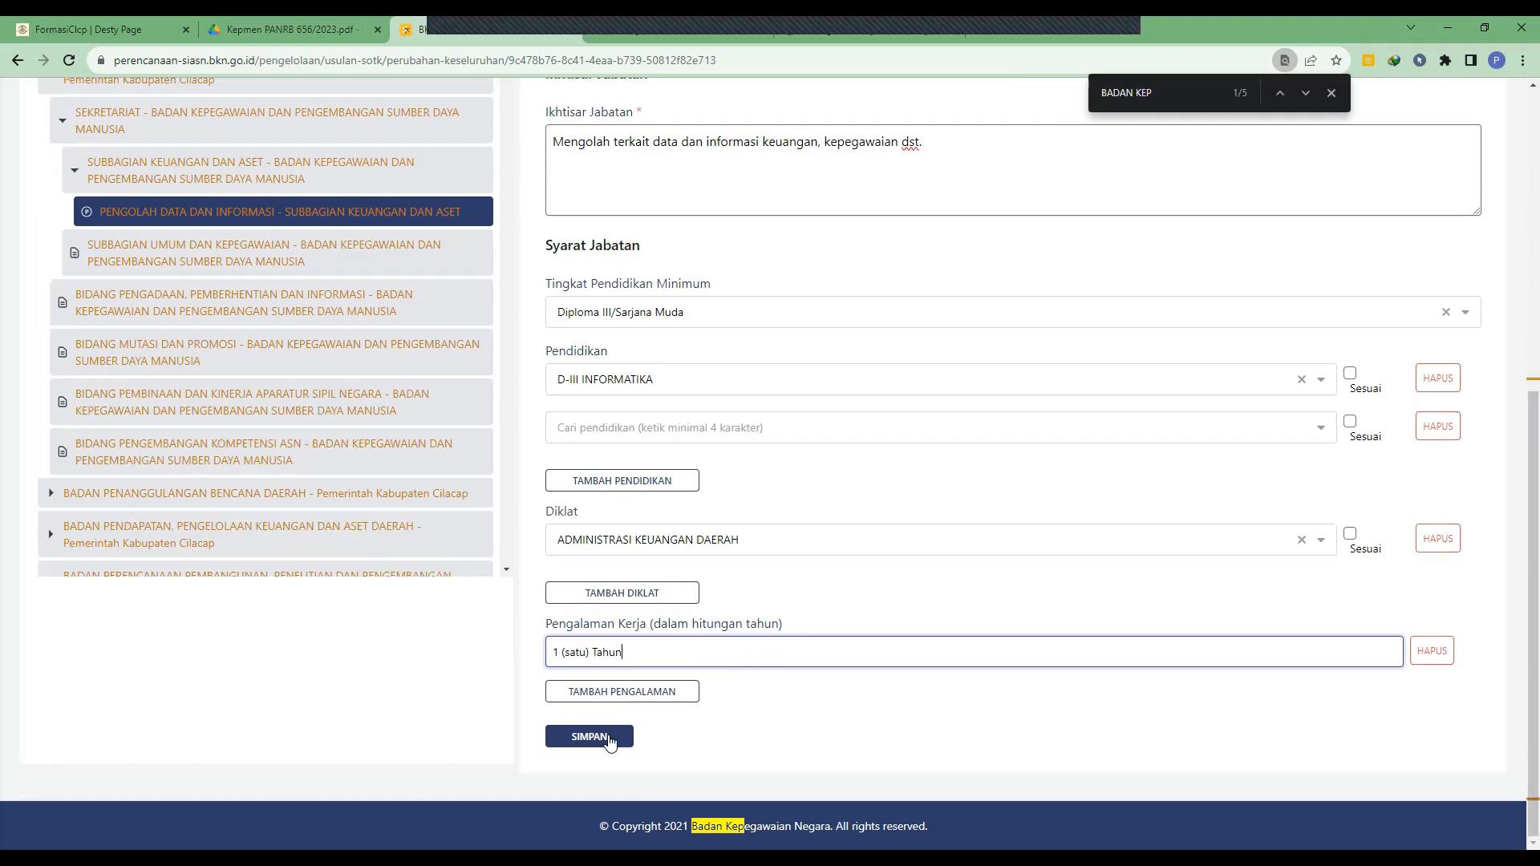
left_click(609, 742)
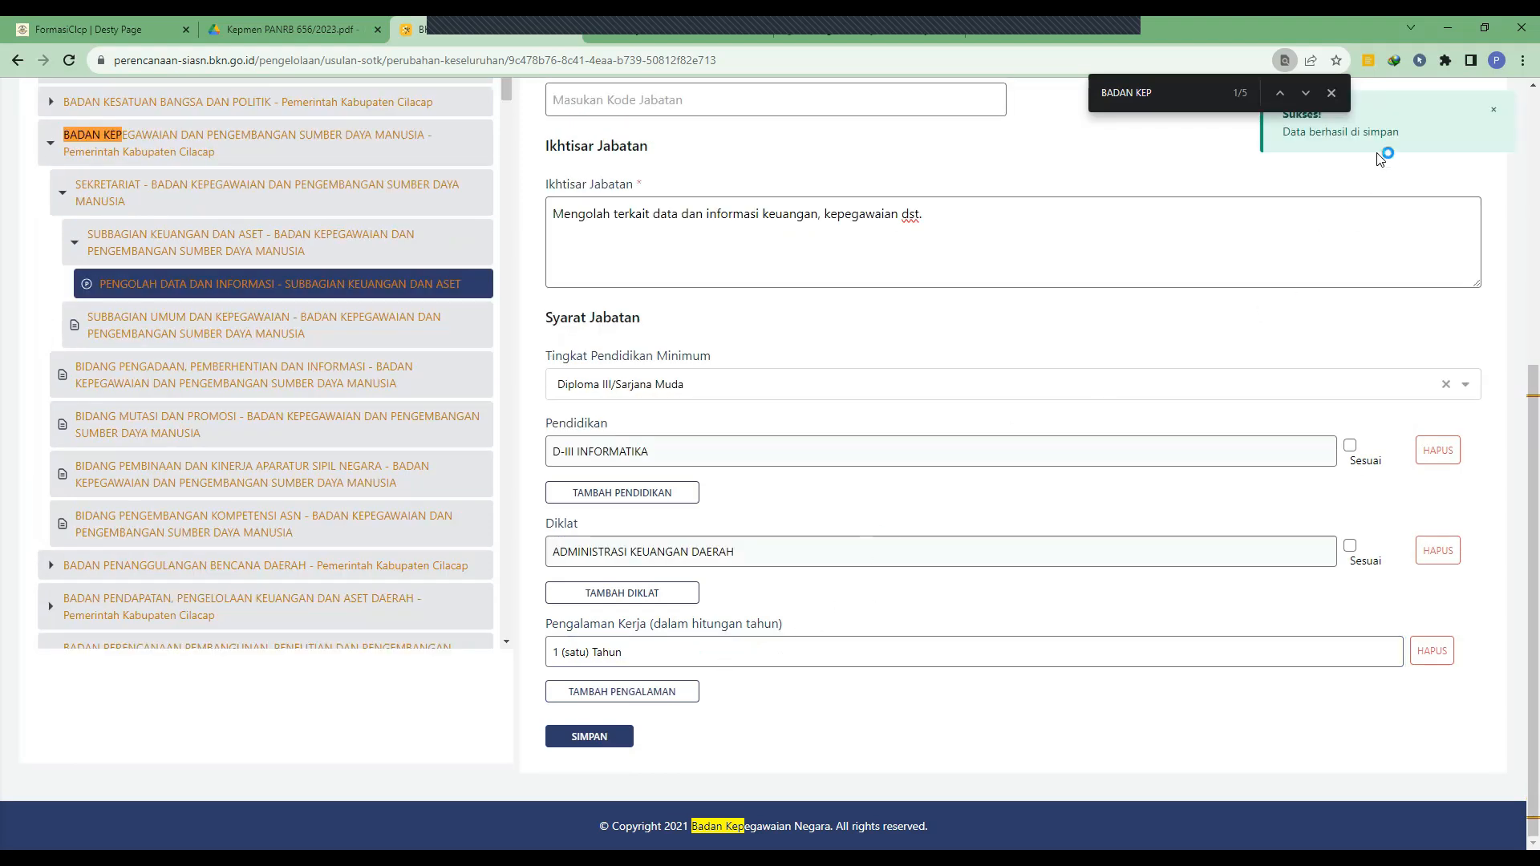
Open the position's Tugas Pokok section and review its task table columns and entry form
scroll(1019, 334, "up", 3)
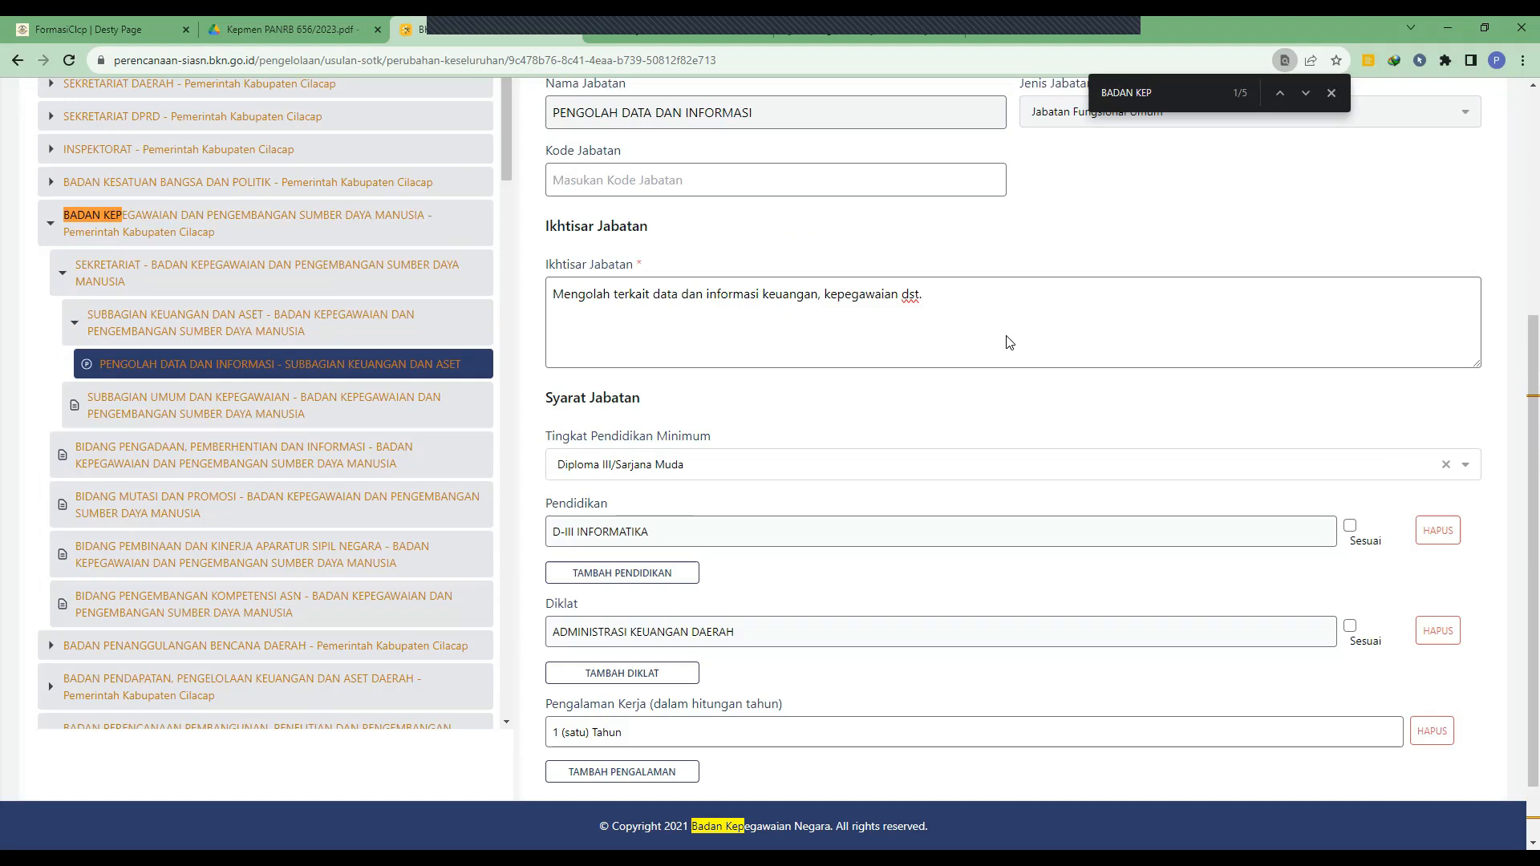
scroll(972, 370, "up", 2)
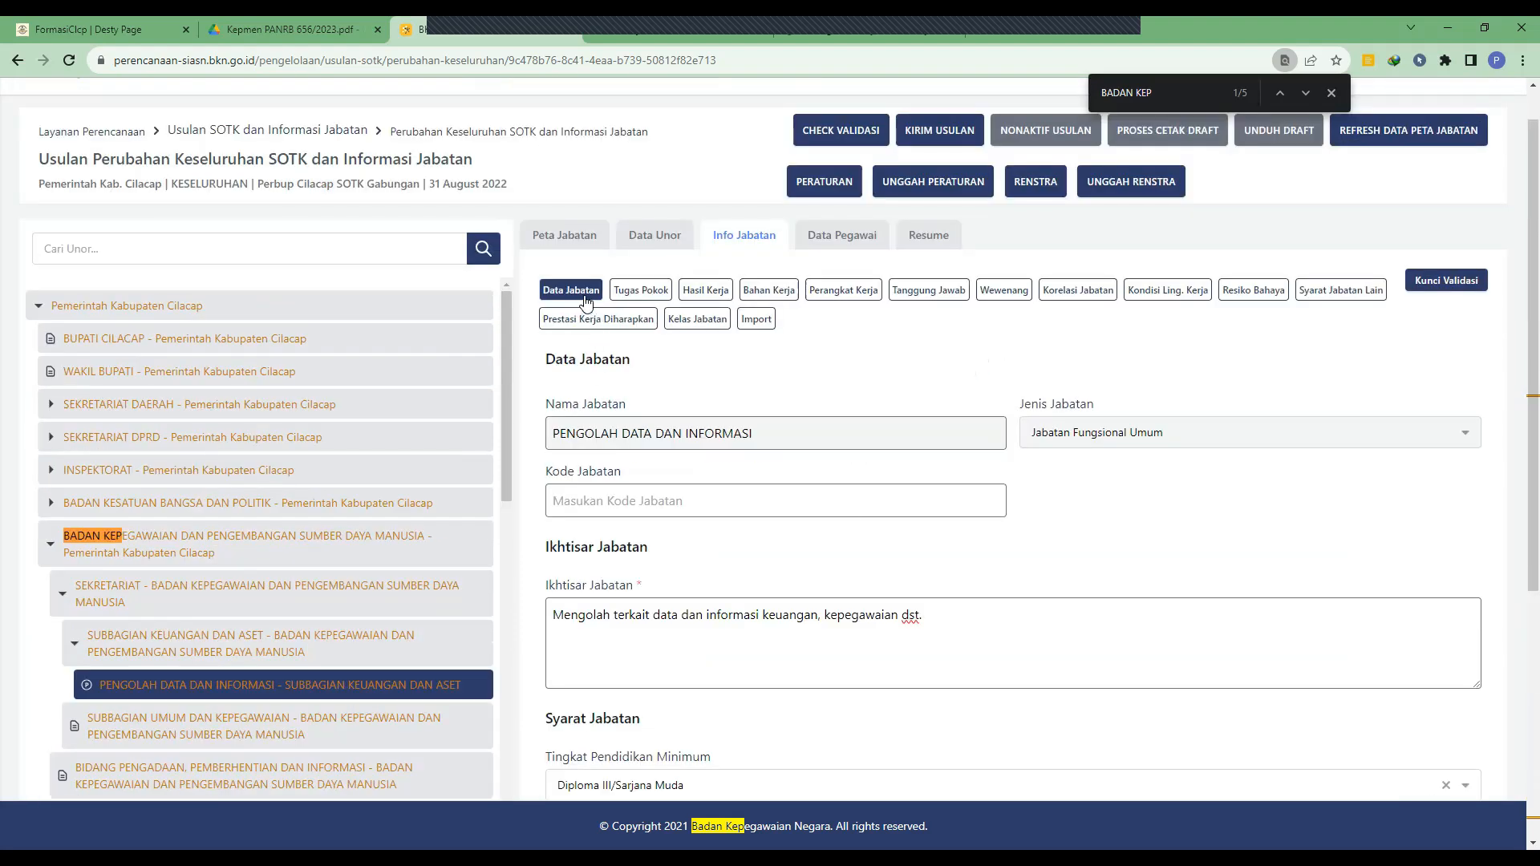
left_click(640, 293)
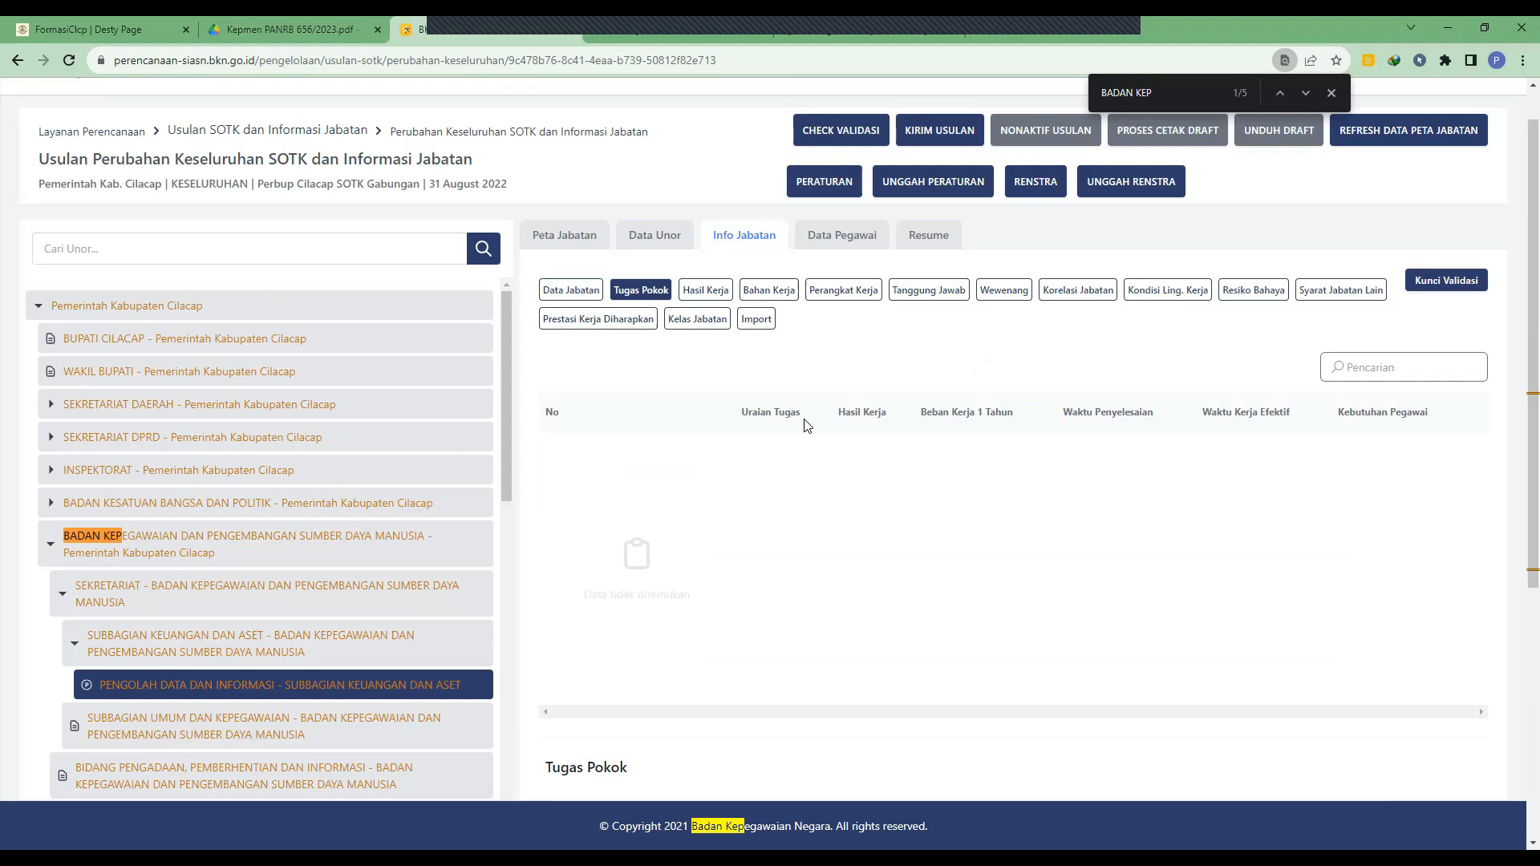
scroll(808, 427, "down", 4)
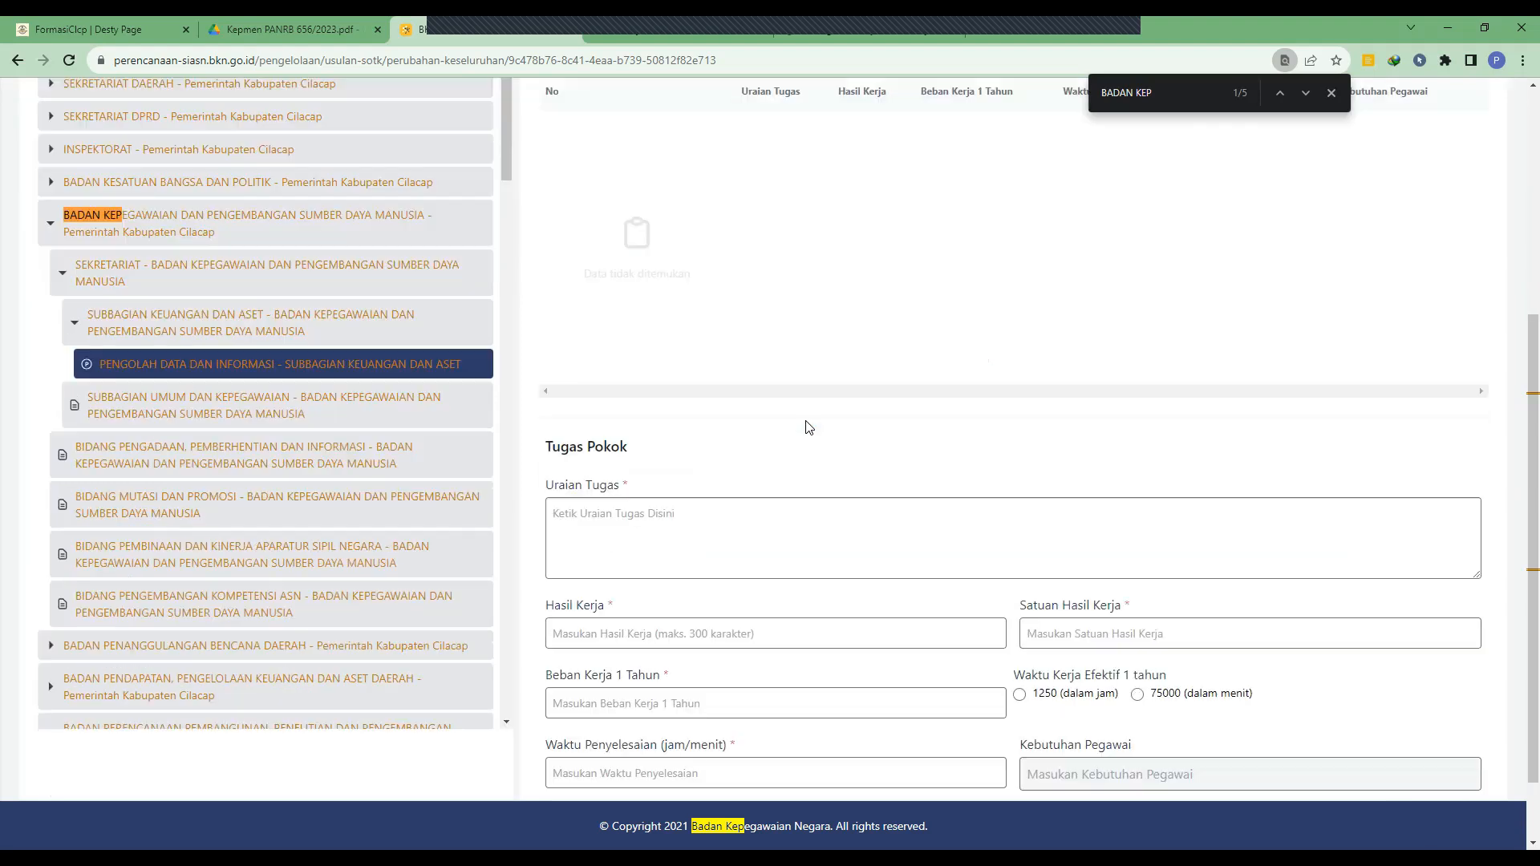
scroll(808, 421, "up", 1)
scroll(726, 365, "up", 1)
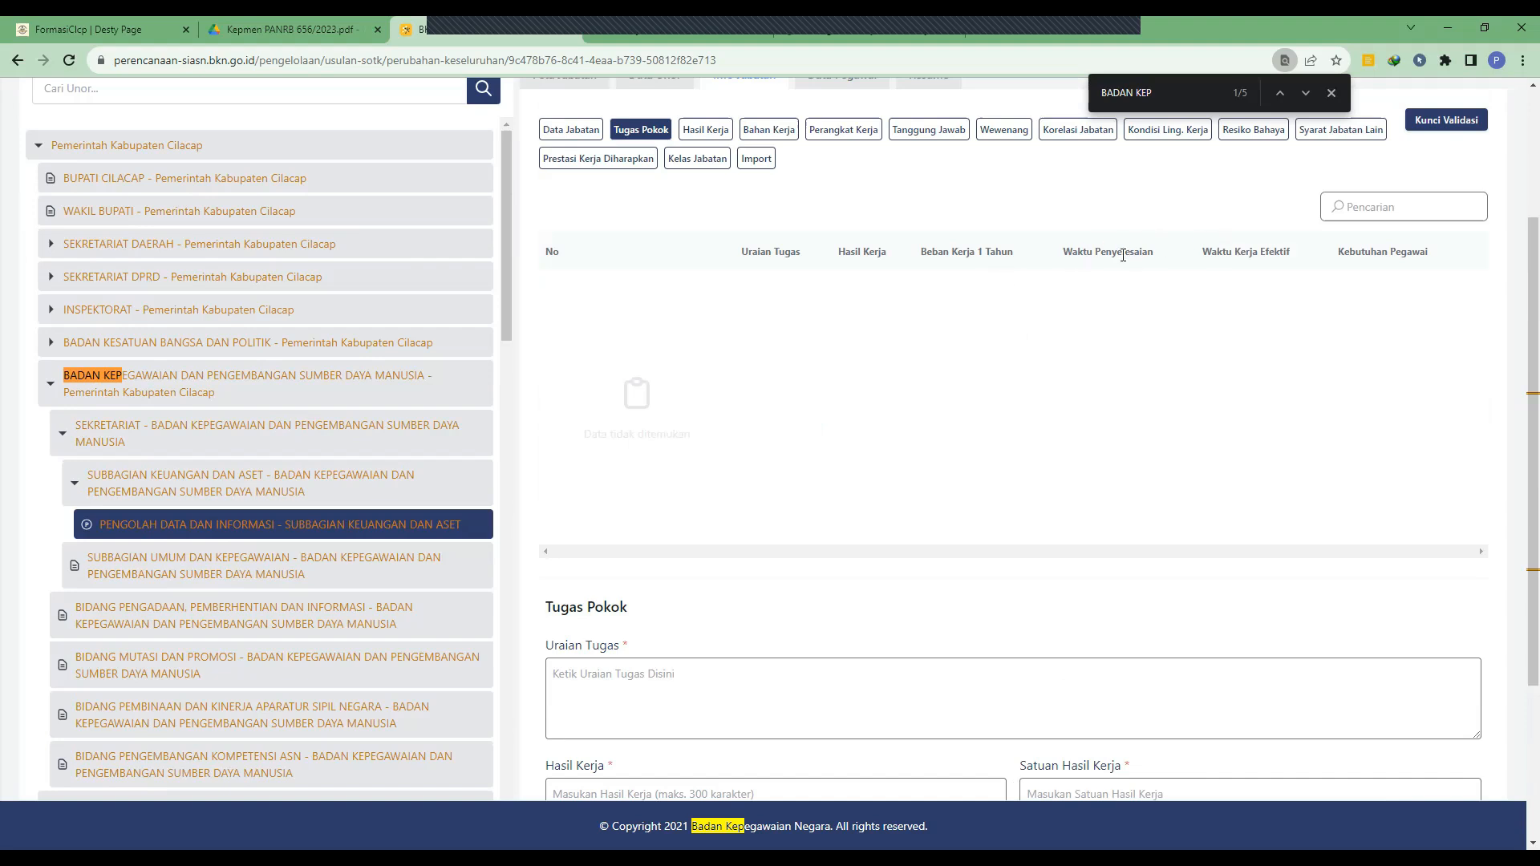
scroll(1079, 470, "down", 1)
scroll(859, 508, "down", 1)
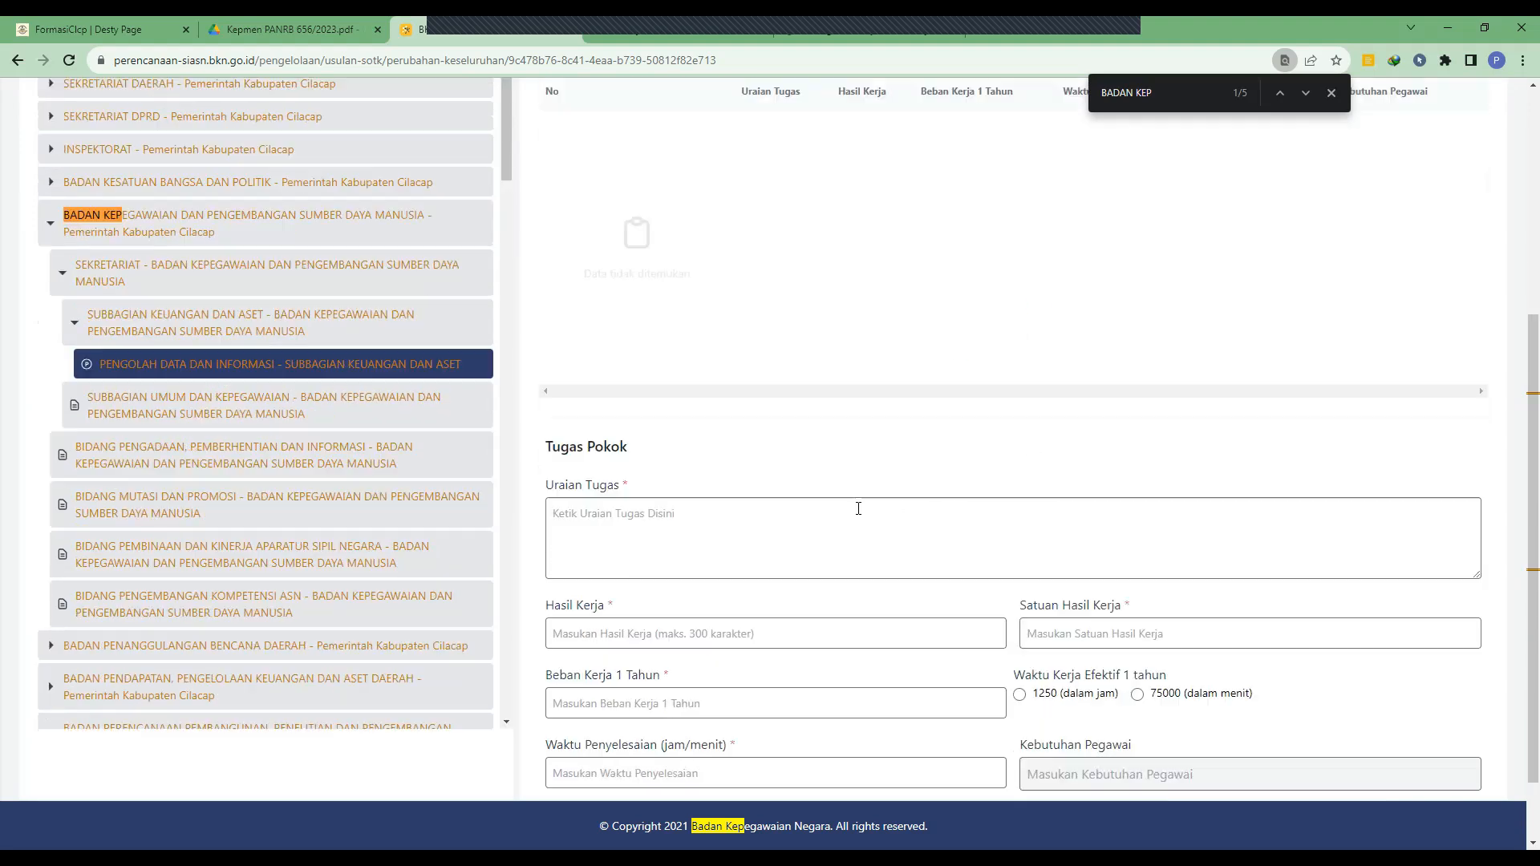
Examine the Tugas Pokok entry fields from Uraian Tugas, Hasil Kerja and Satuan Hasil Kerja through Beban Kerja 1 Tahun and Waktu Penyelesaian
left_click(804, 514)
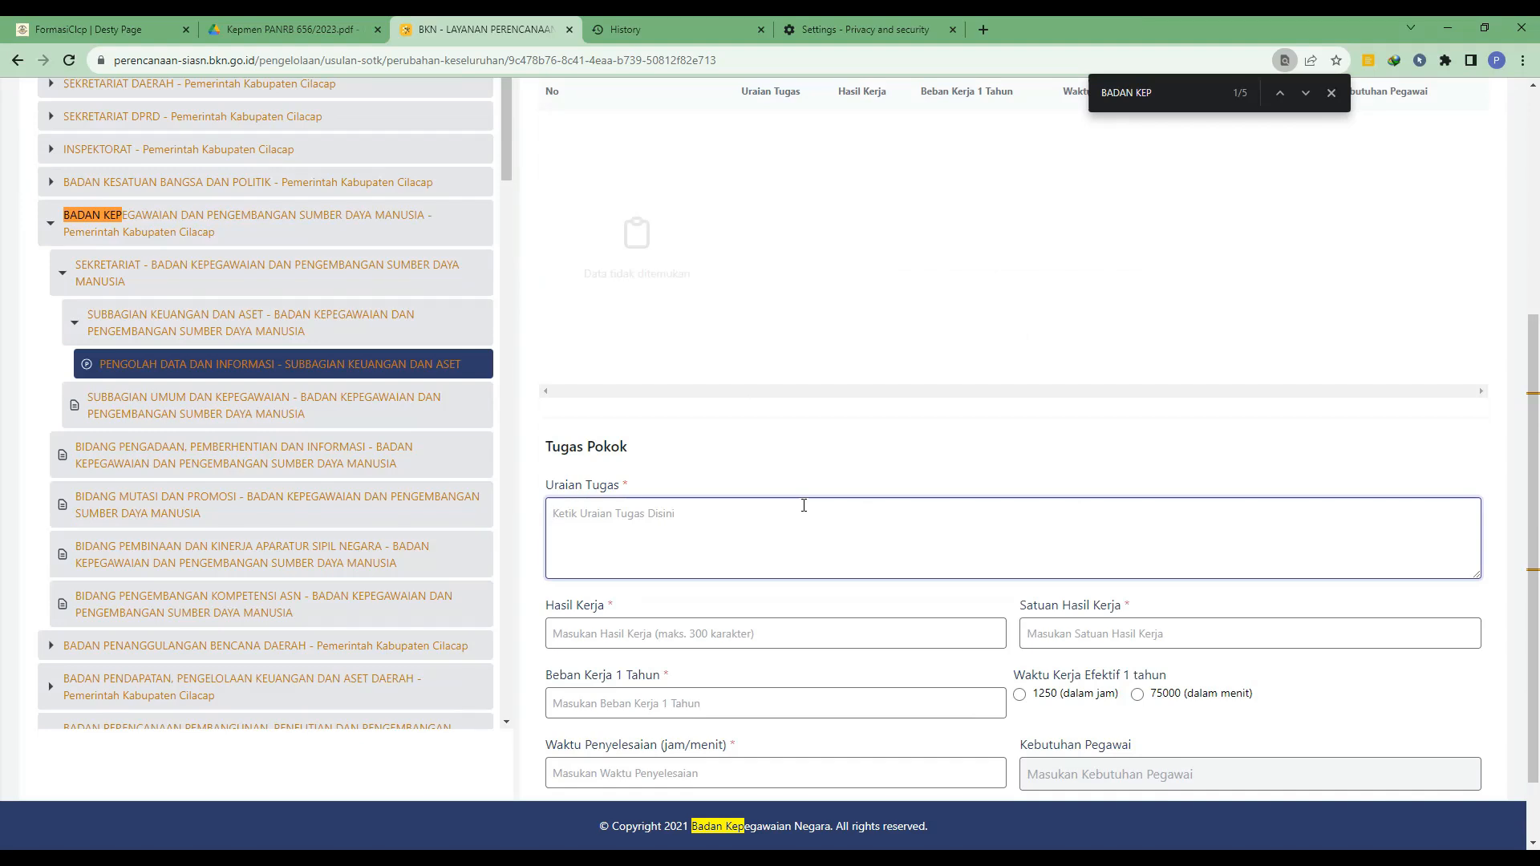
scroll(831, 554, "down", 1)
left_click(830, 555)
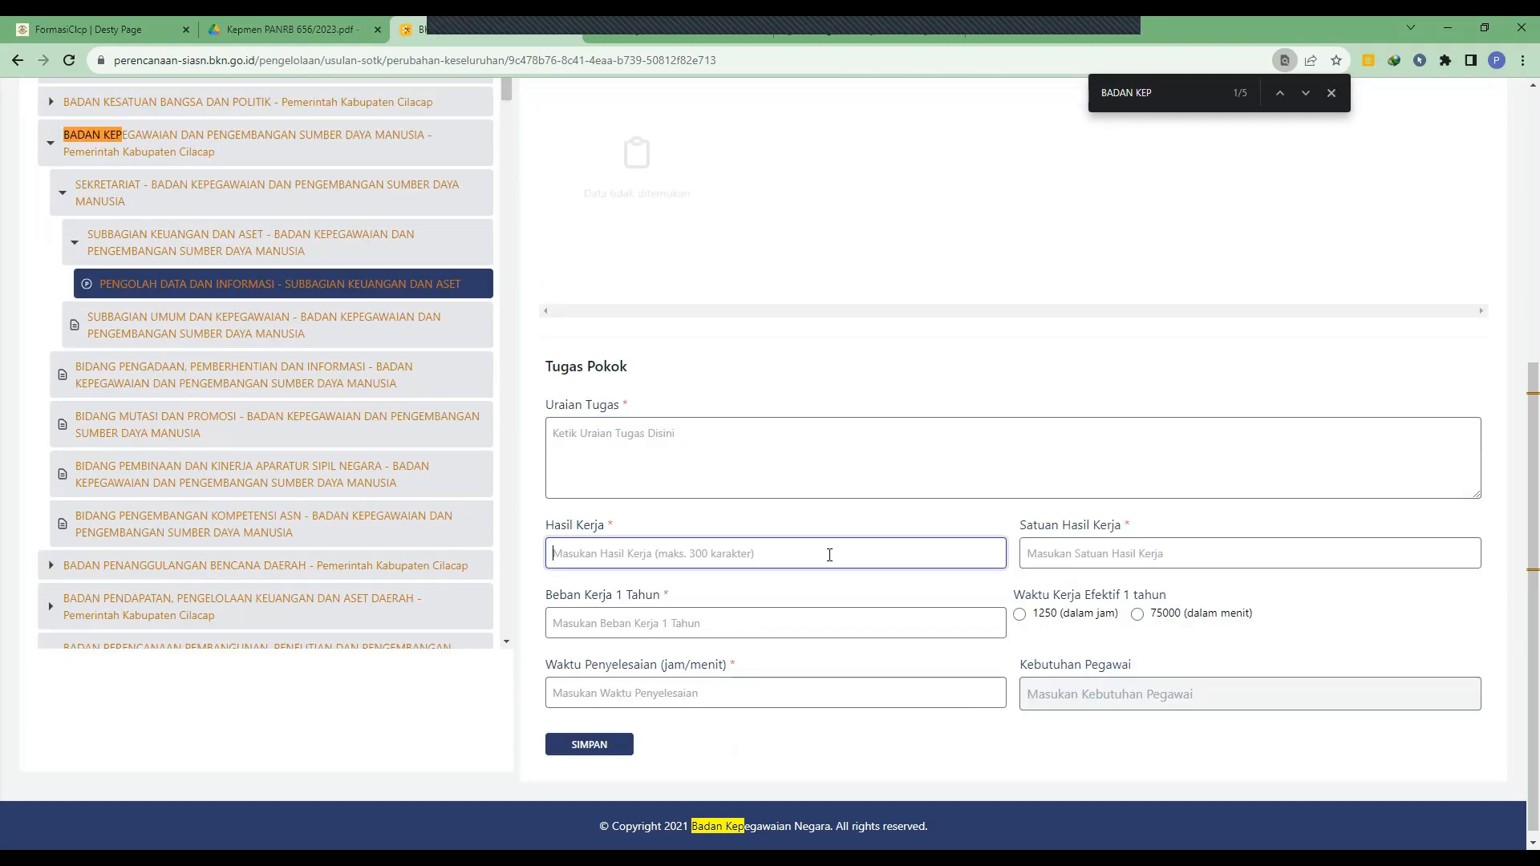
left_click(1073, 557)
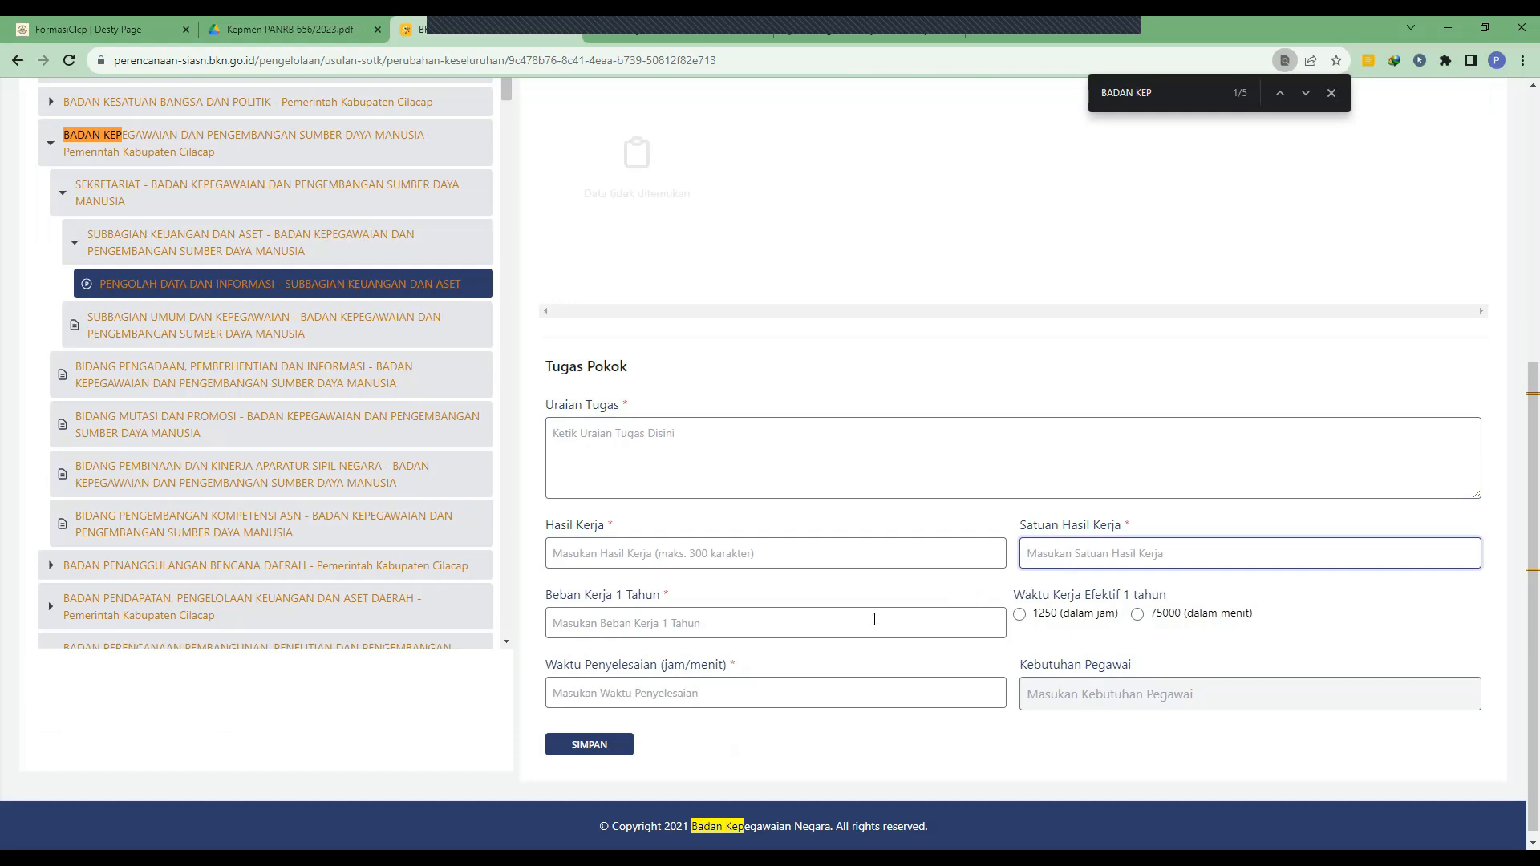
left_click(874, 619)
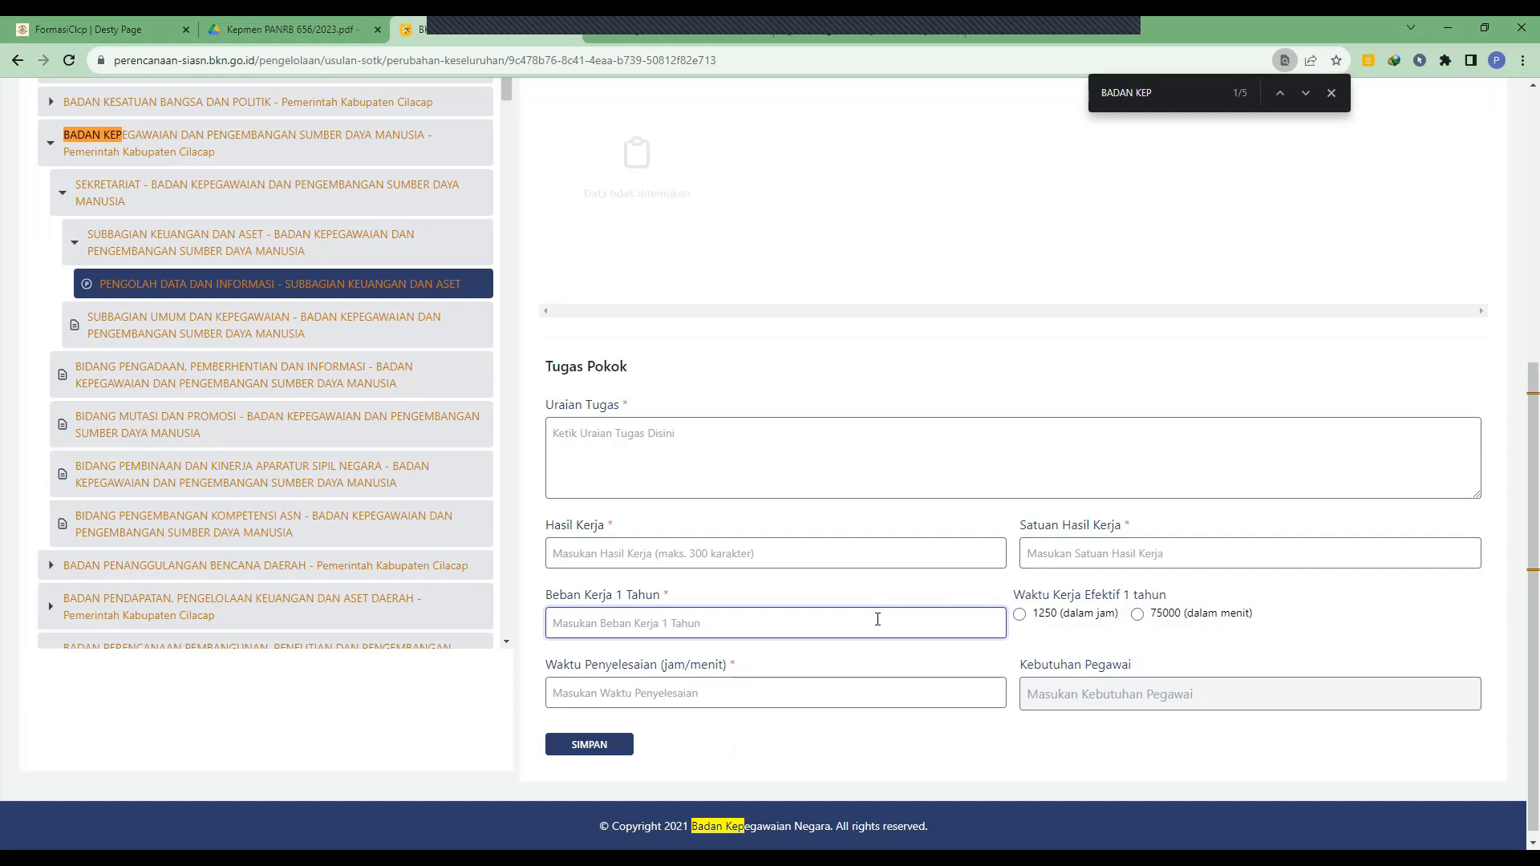
left_click(795, 690)
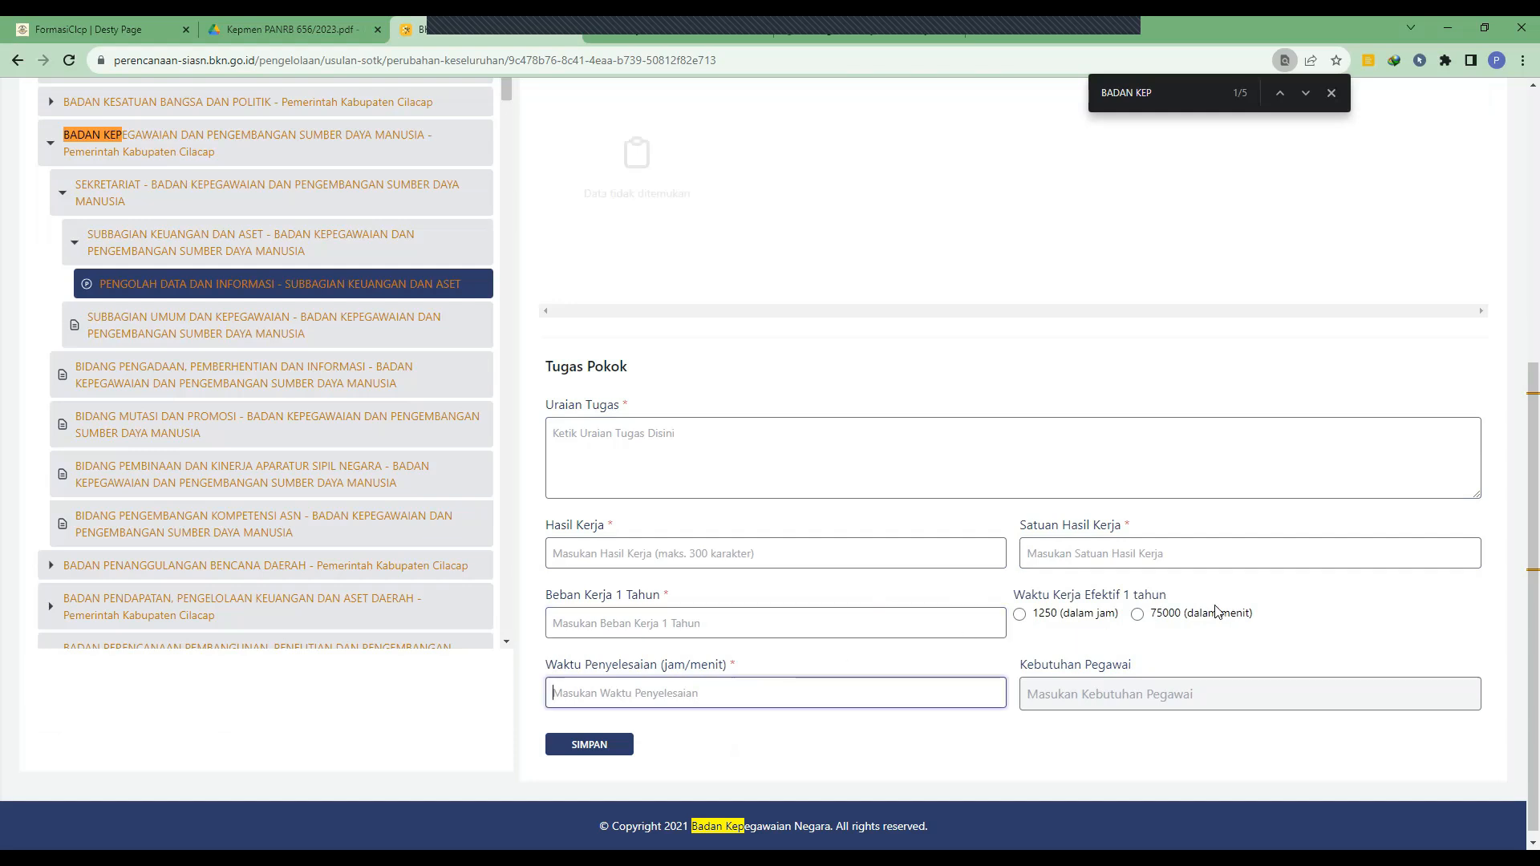
scroll(751, 668, "up", 2)
scroll(592, 798, "down", 3)
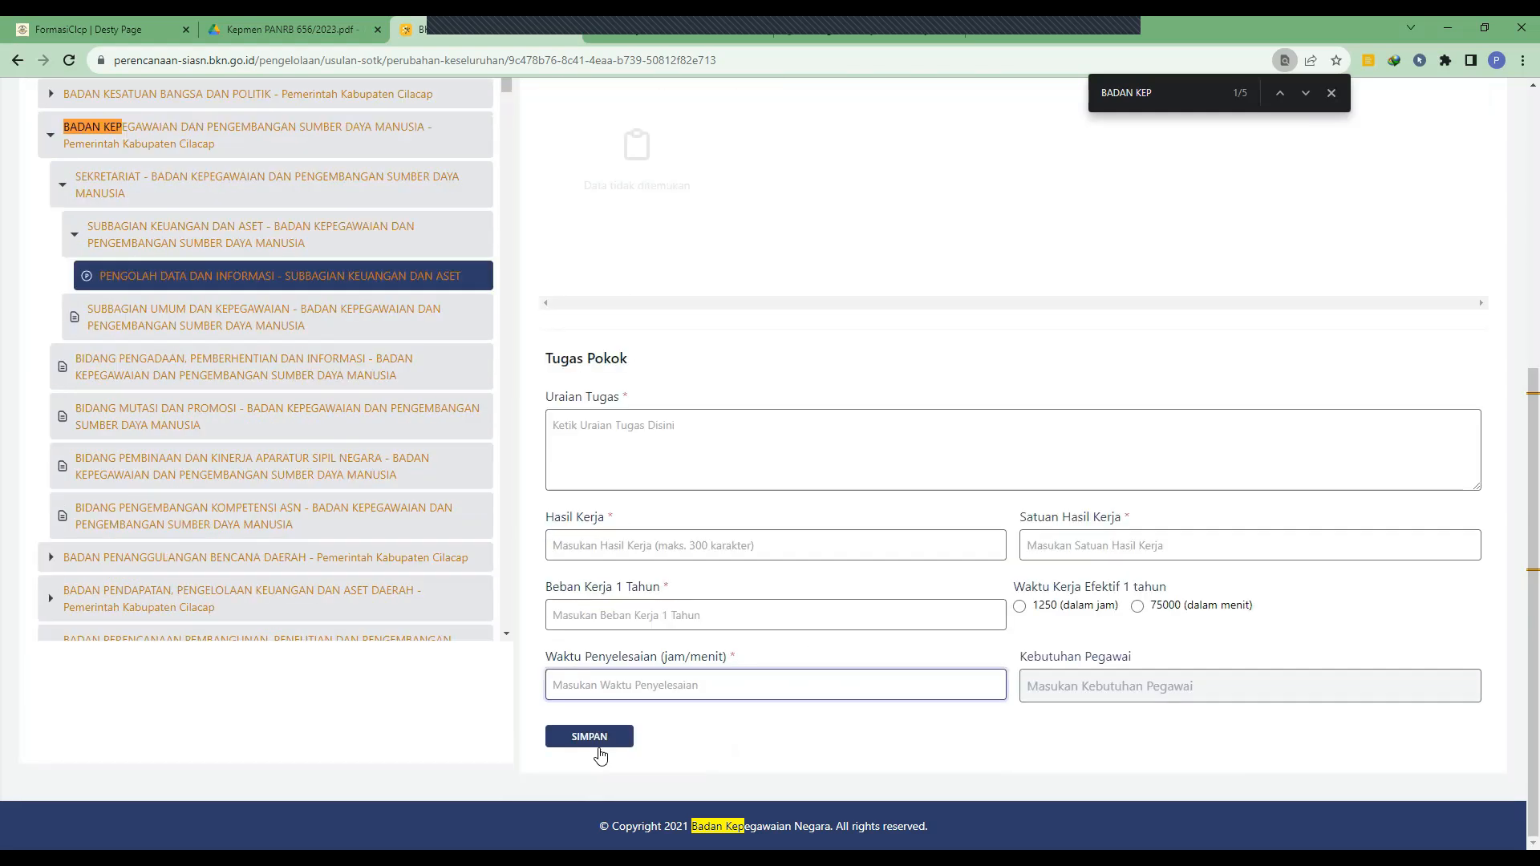
scroll(671, 730, "up", 3)
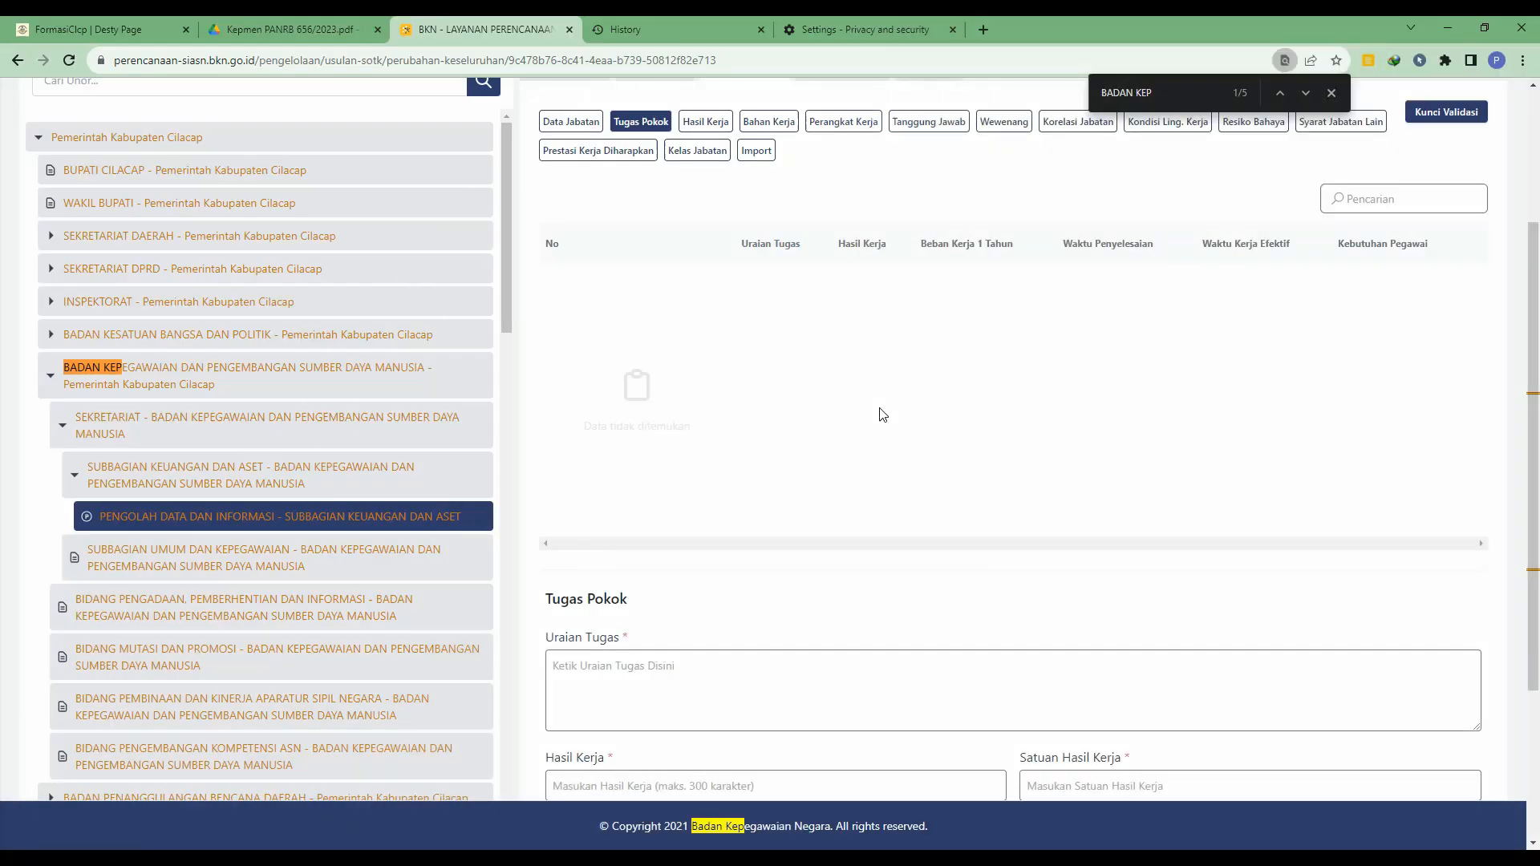
Look through the position's Hasil Kerja, Bahan Kerja, Tanggung Jawab, Wewenang, Korelasi Jabatan and Prestasi Kerja Diharapkan sections
left_click(709, 123)
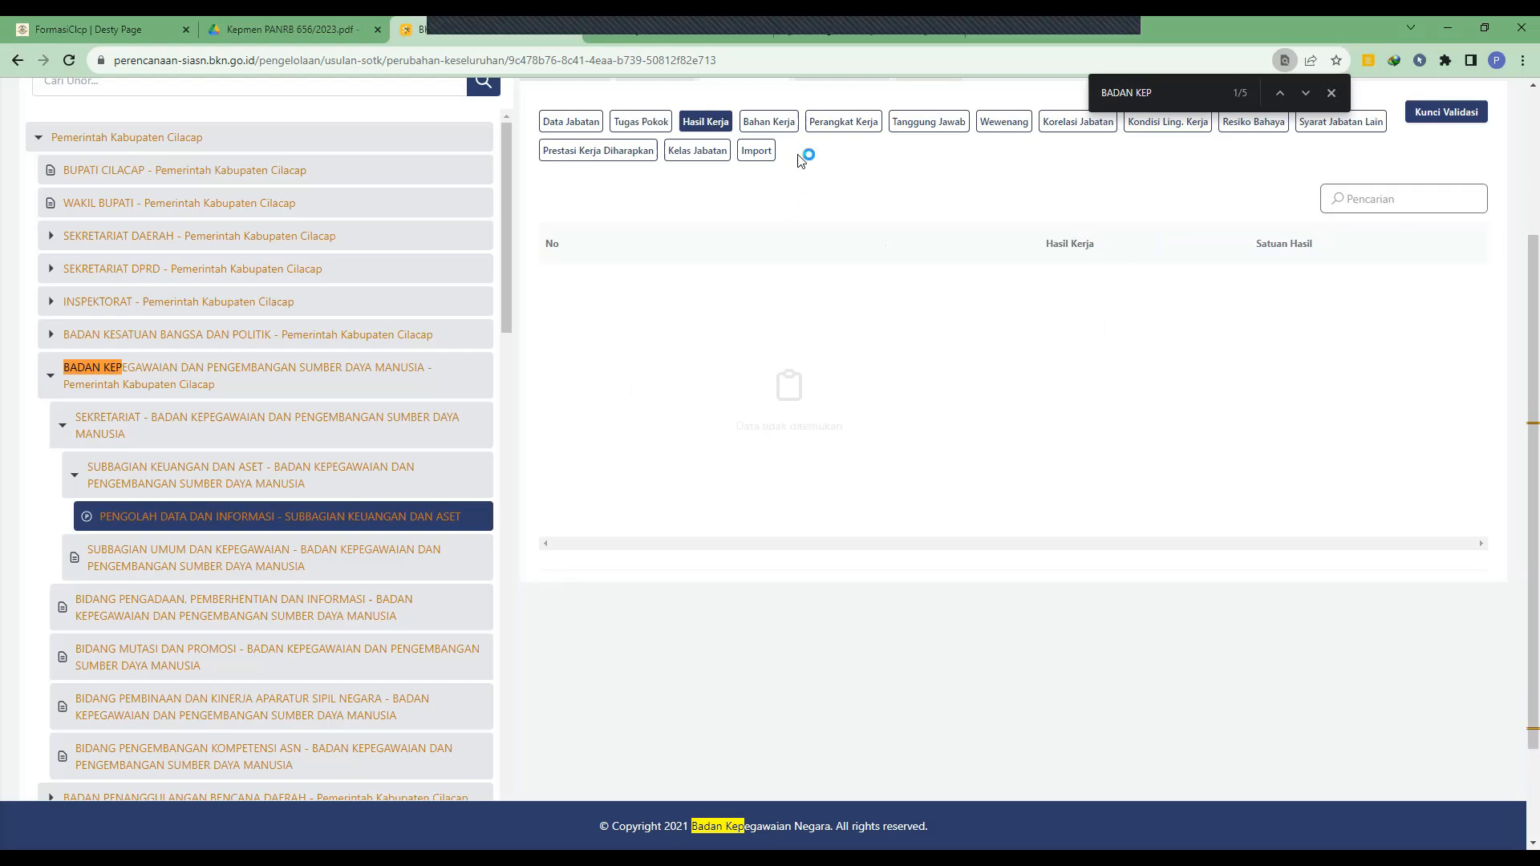
left_click(777, 129)
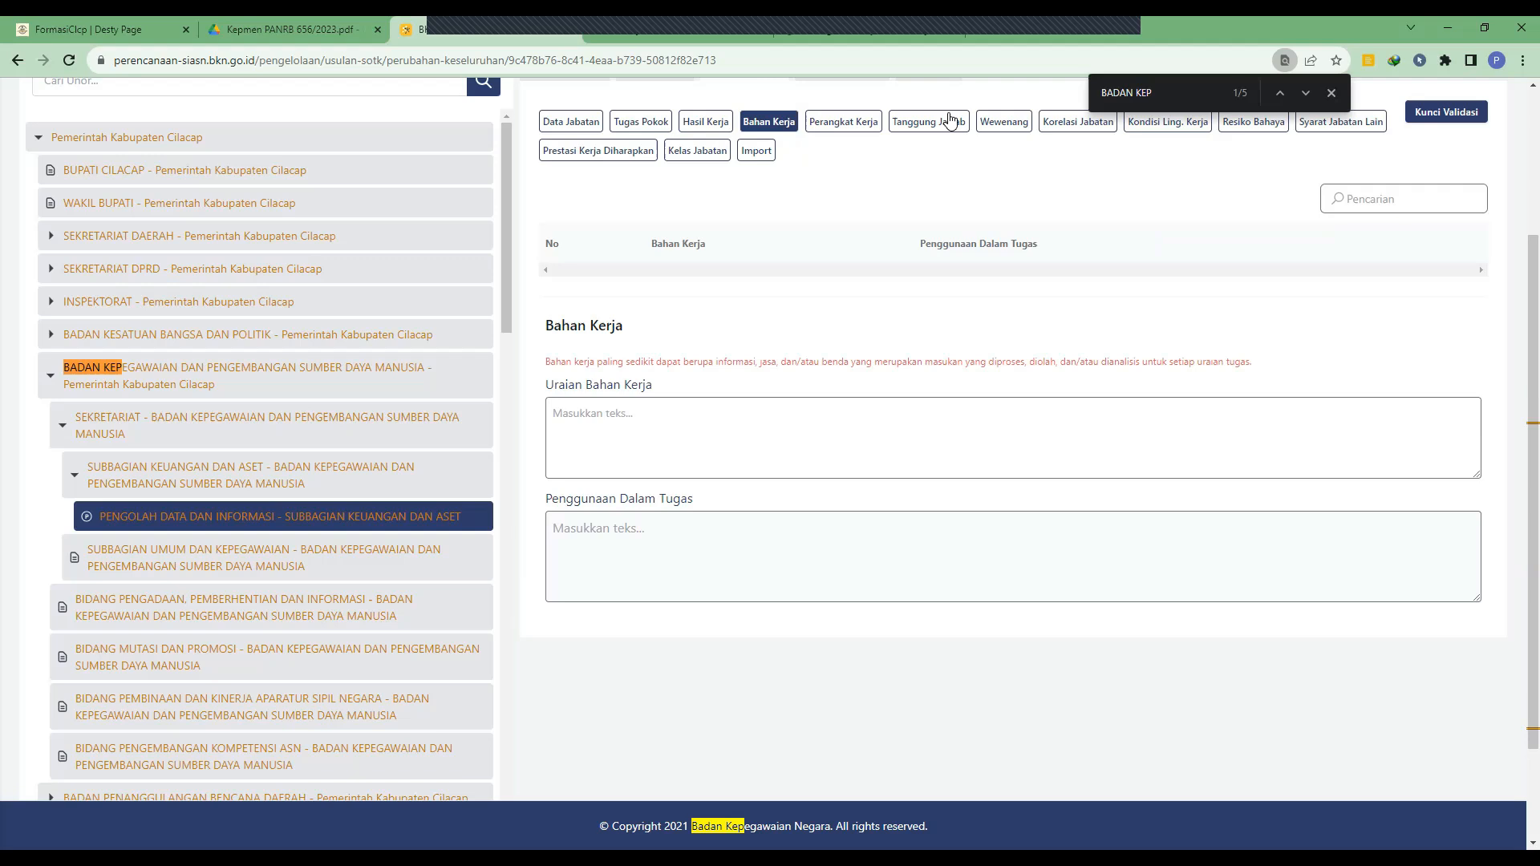
left_click(949, 122)
left_click(999, 124)
left_click(1071, 128)
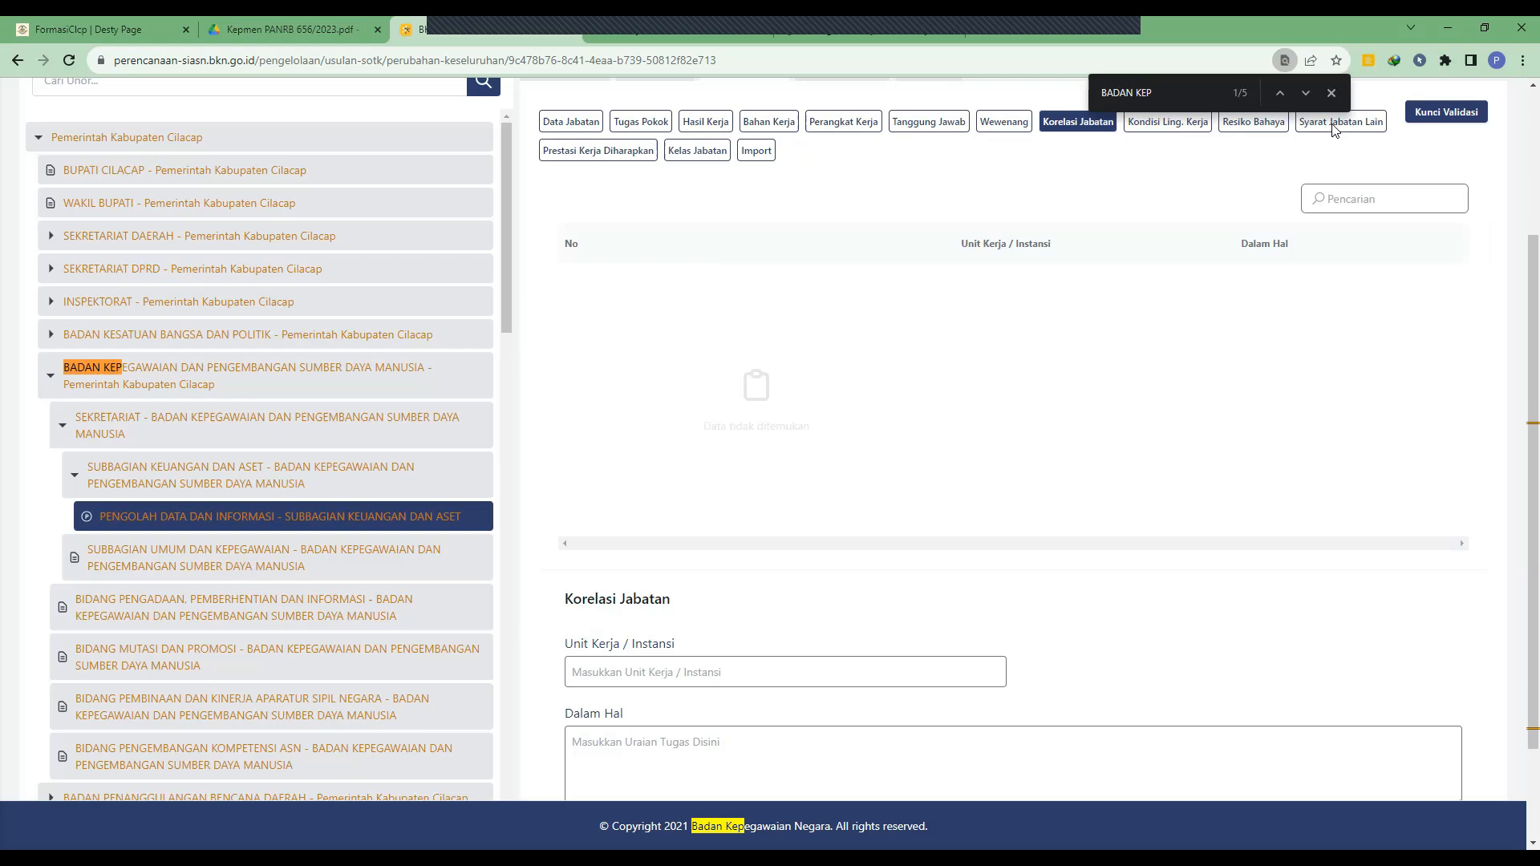
left_click(622, 156)
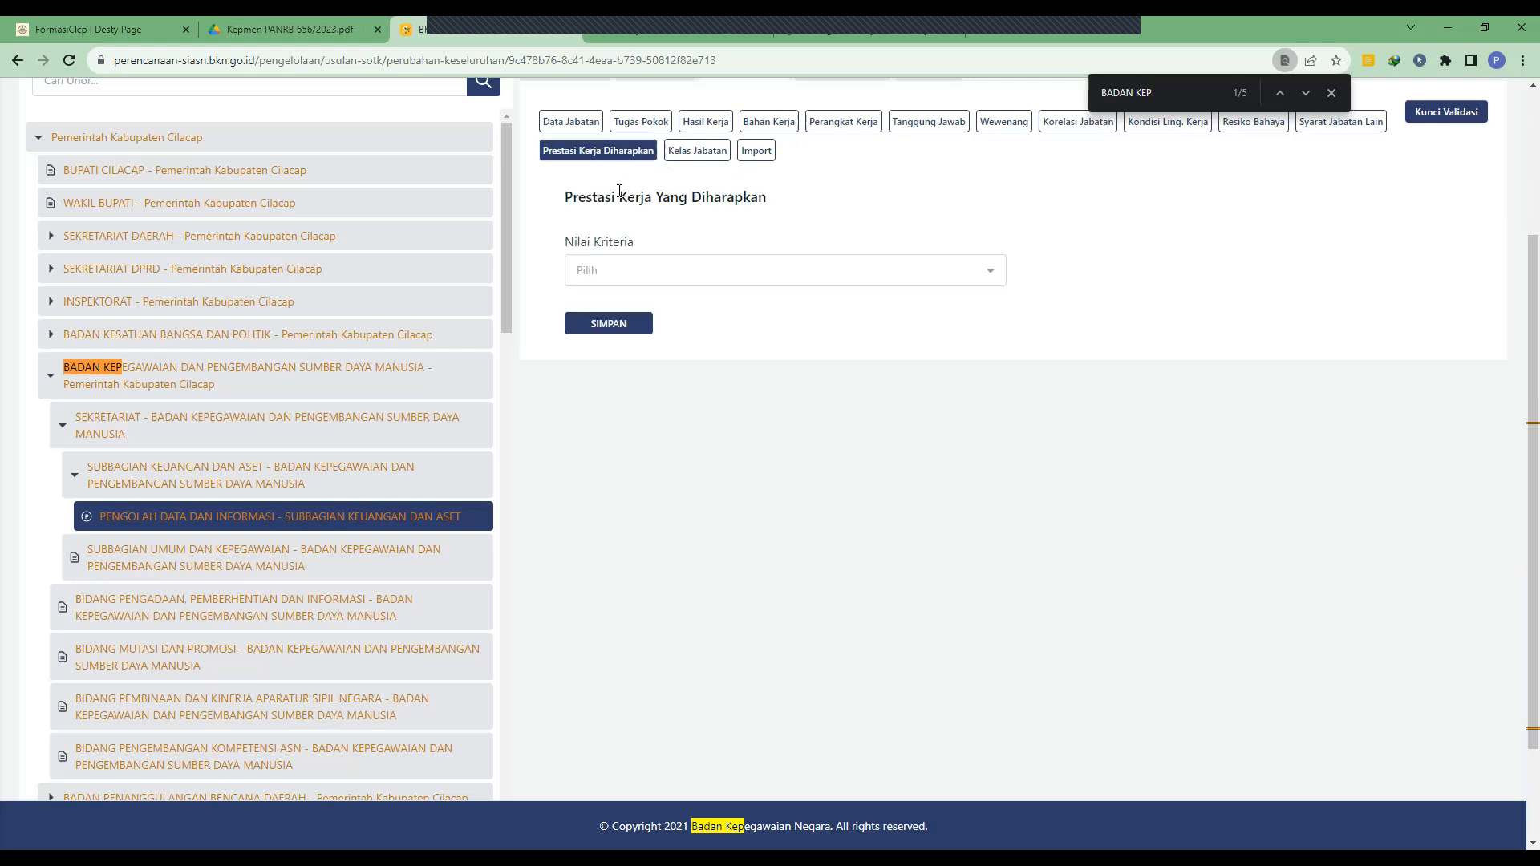
Browse the class options in the position's Kelas Jabatan section without selecting one
left_click(715, 152)
left_click(685, 268)
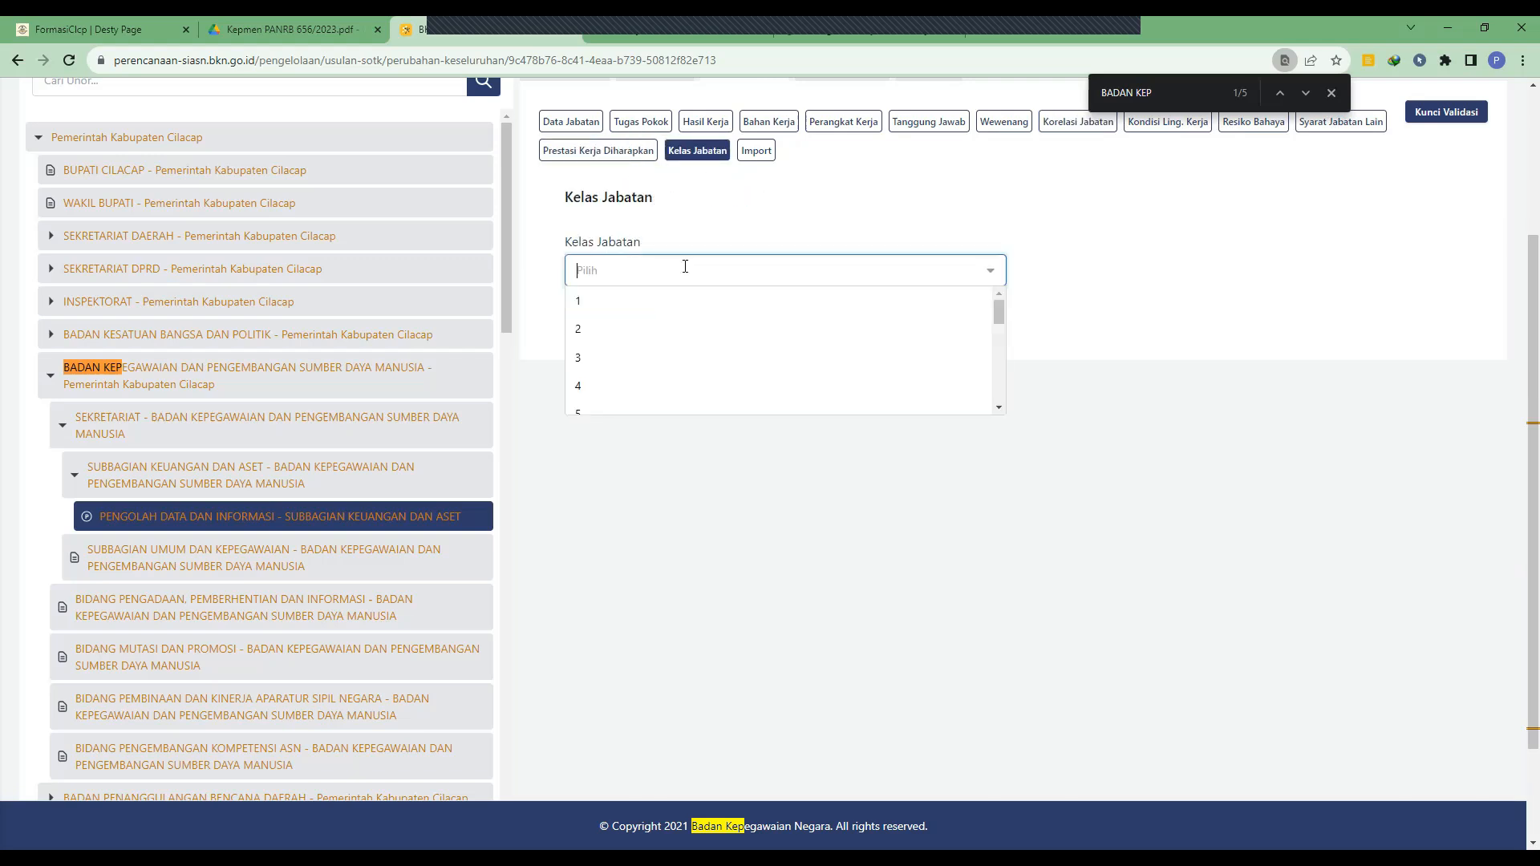
scroll(690, 335, "down", 5)
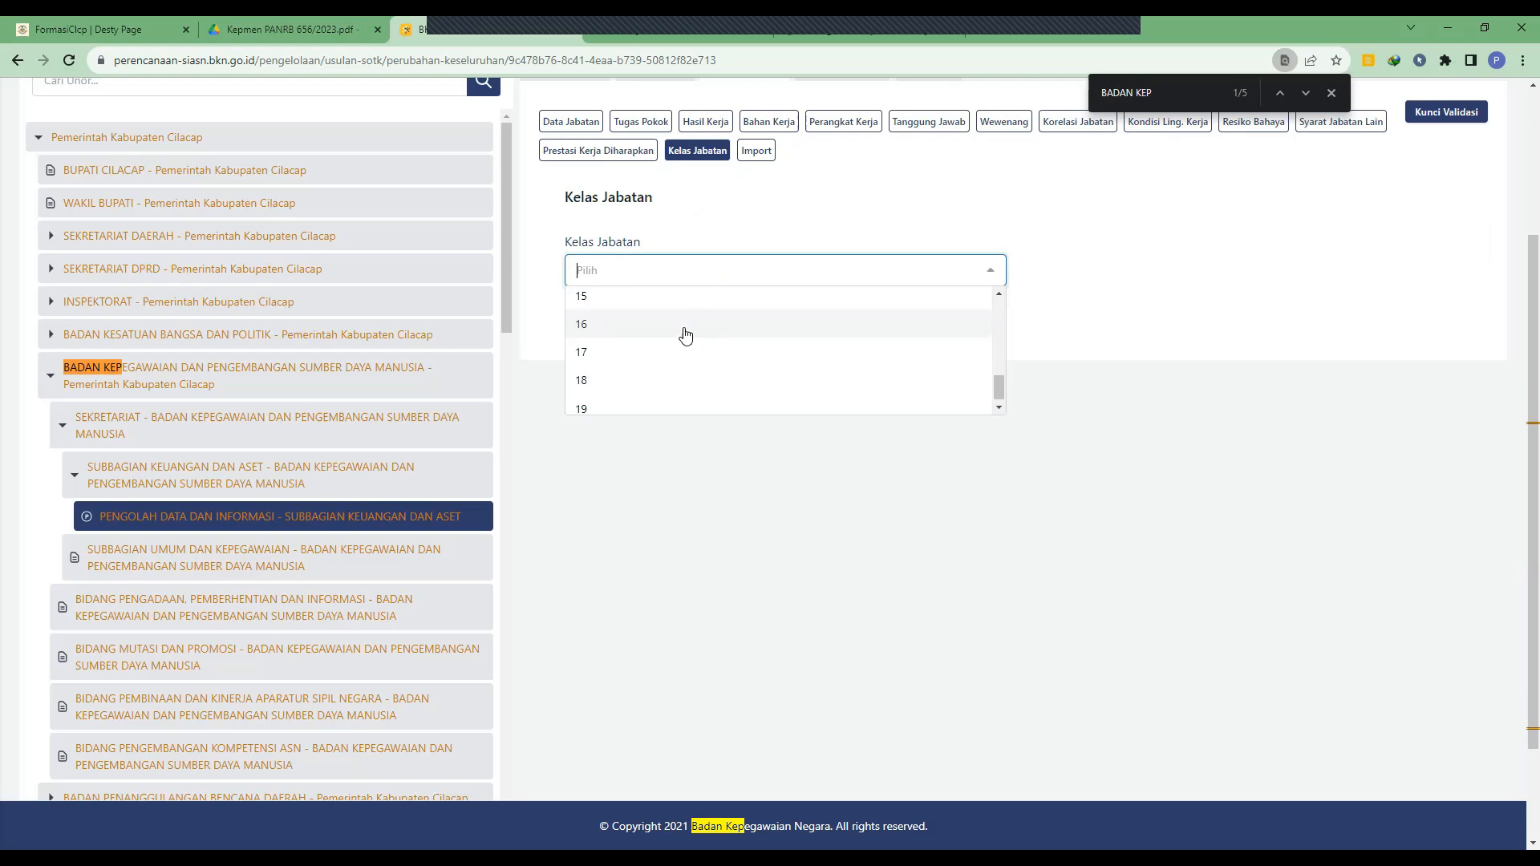
scroll(715, 373, "up", 5)
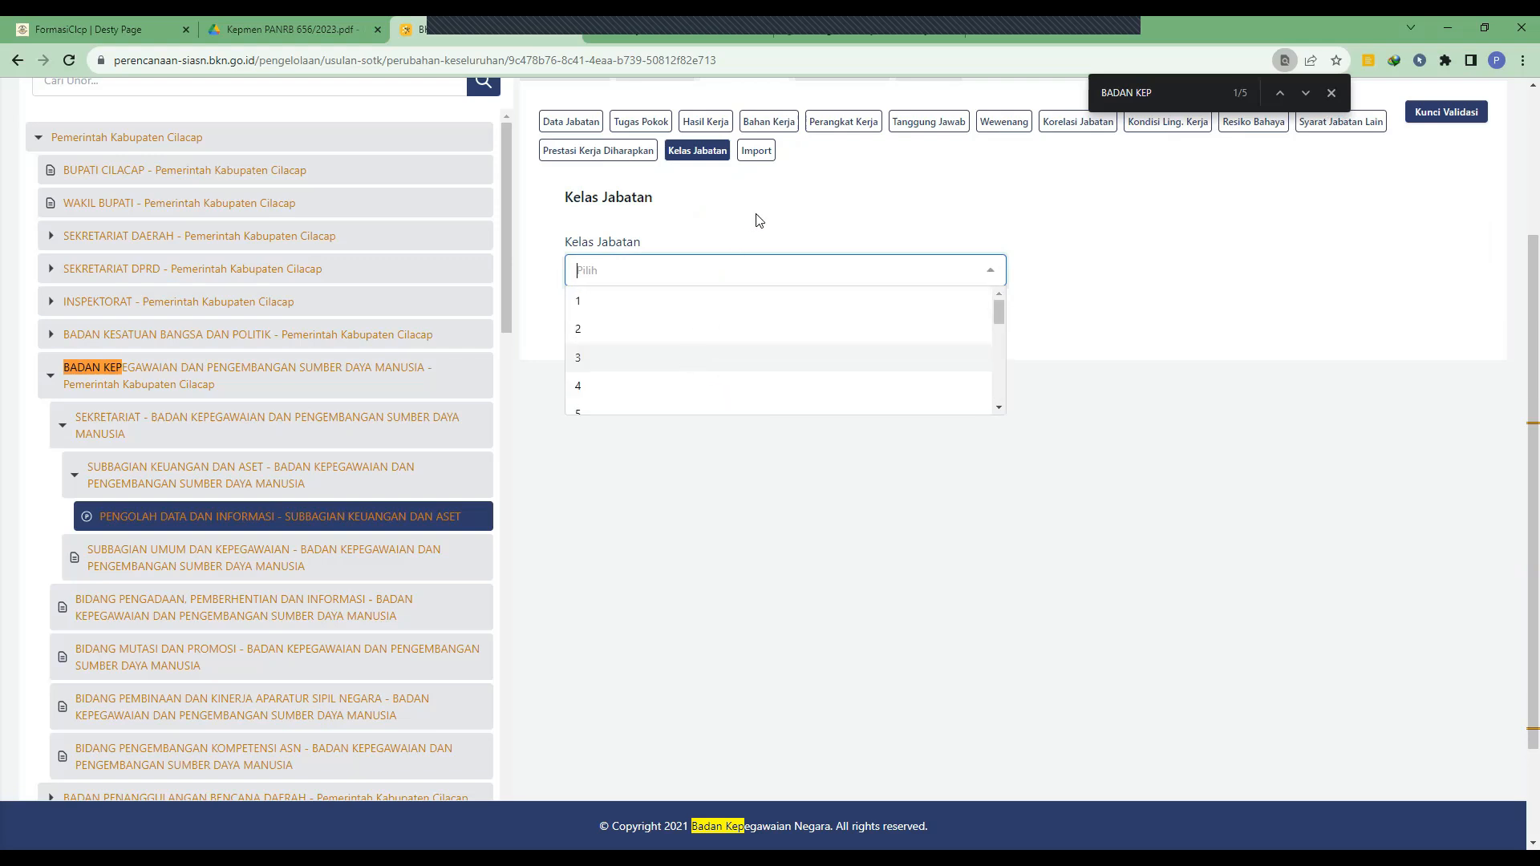
left_click(789, 228)
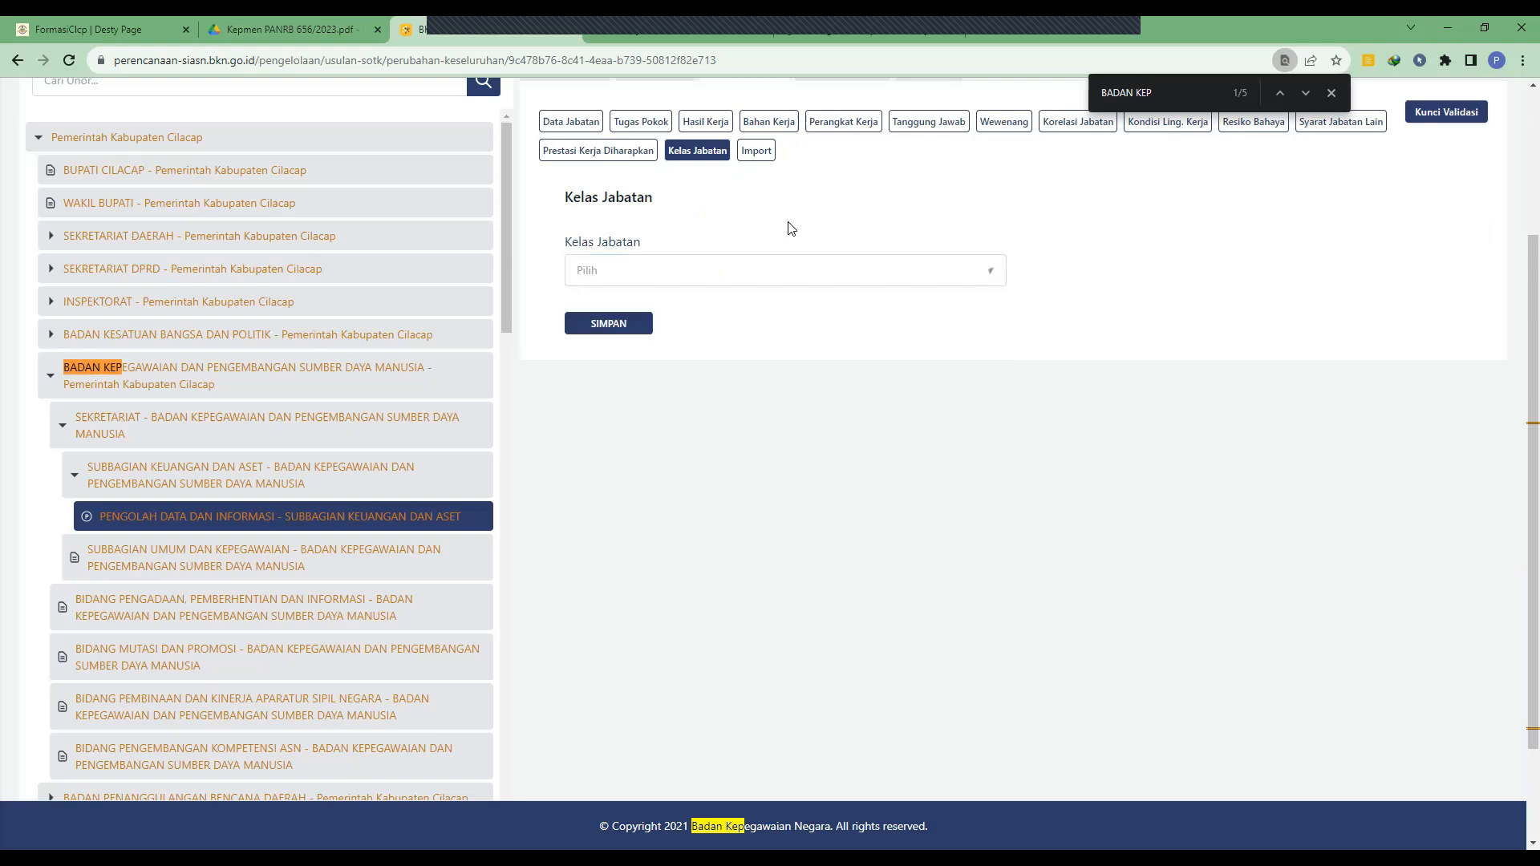
Set Nilai Kriteria to Baik in the Prestasi Kerja Diharapkan section and save it
left_click(614, 157)
left_click(660, 272)
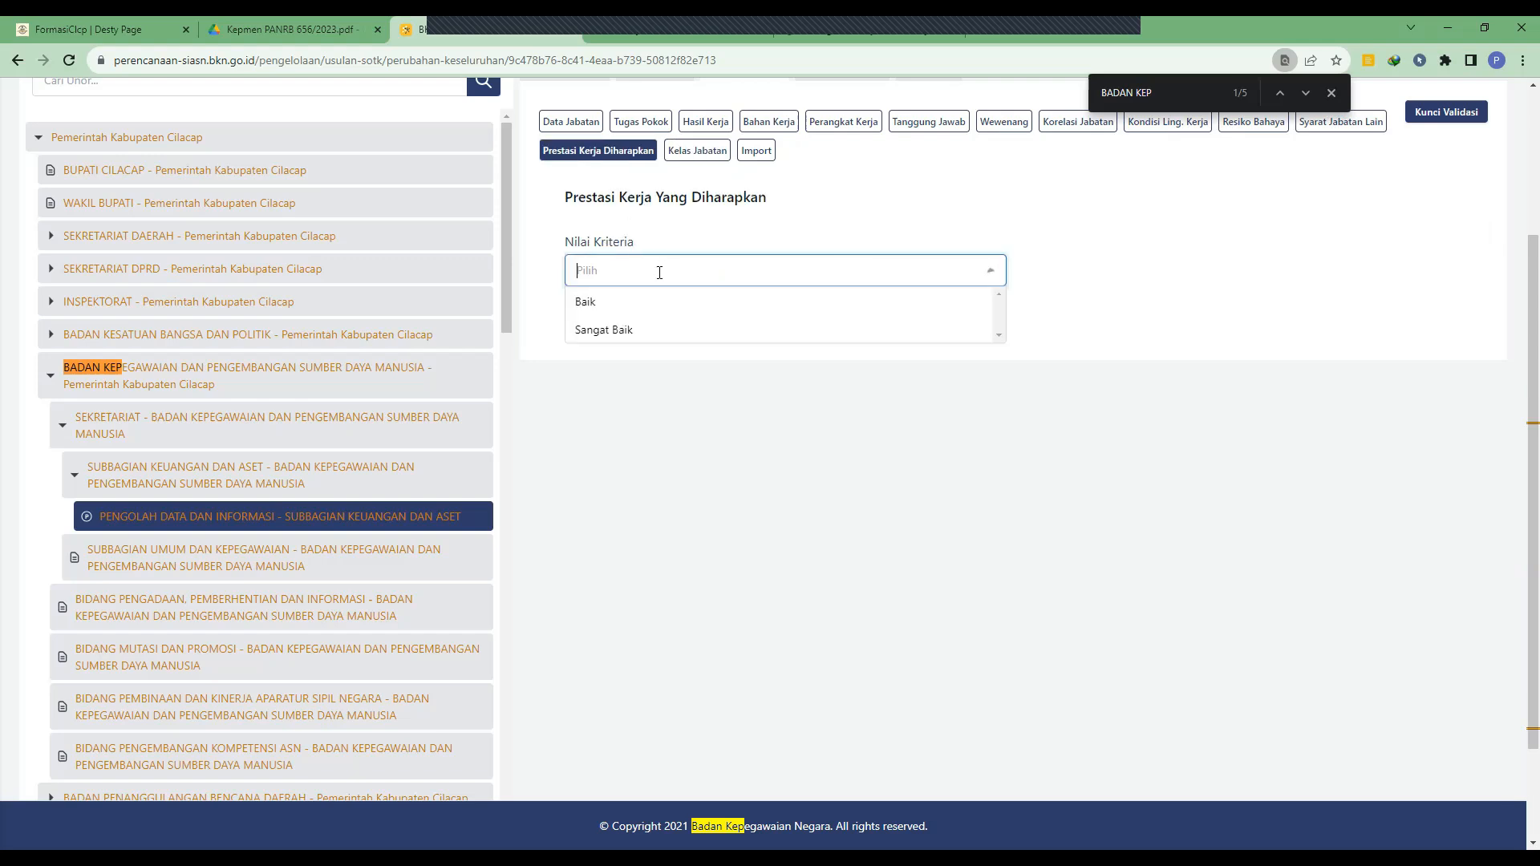
left_click(614, 312)
left_click(682, 266)
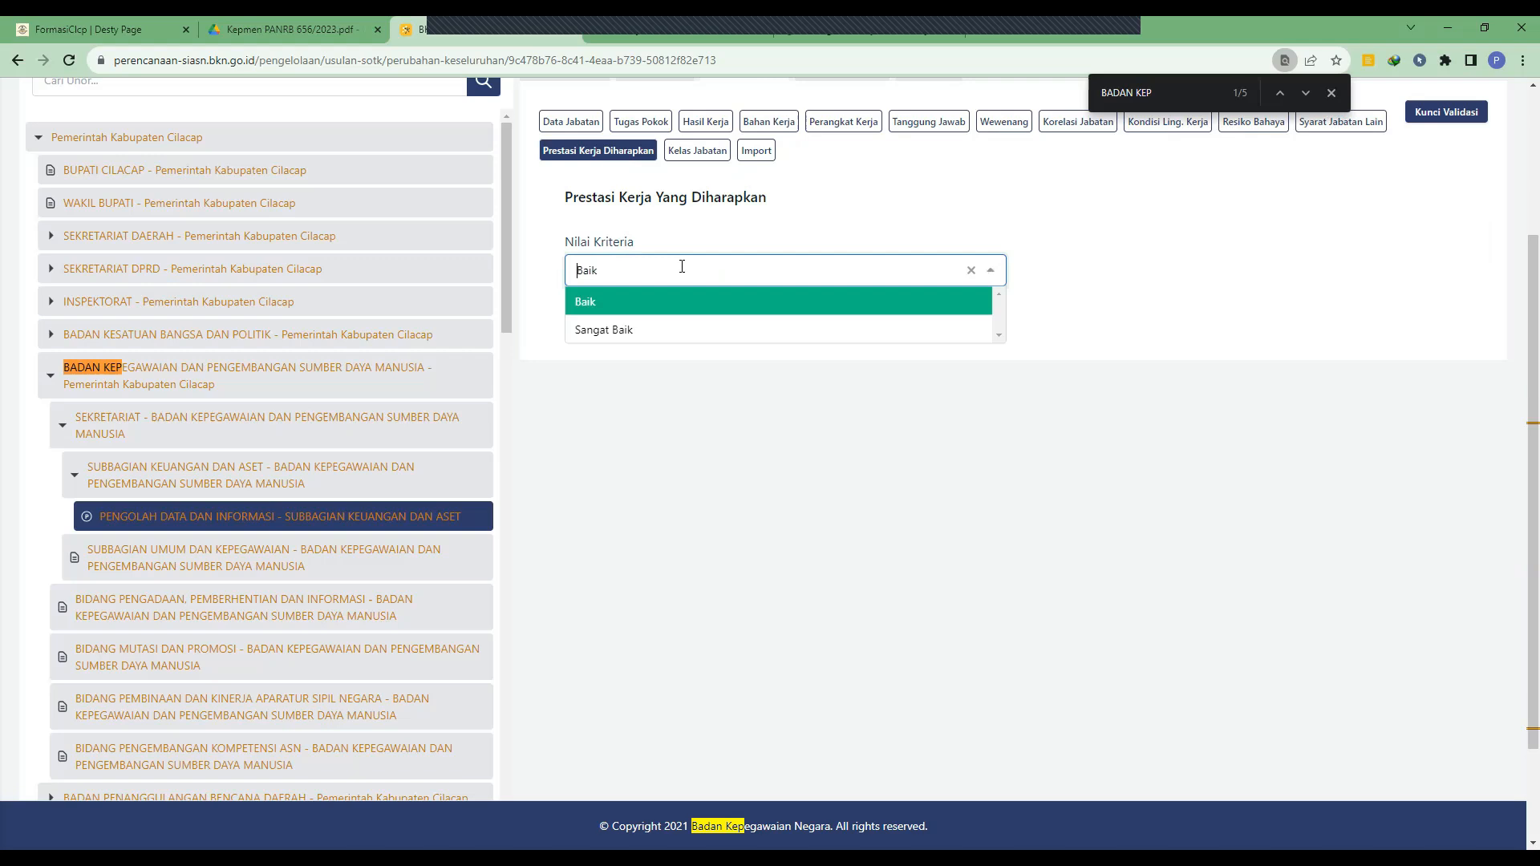
left_click(1209, 284)
scroll(1082, 306, "up", 3)
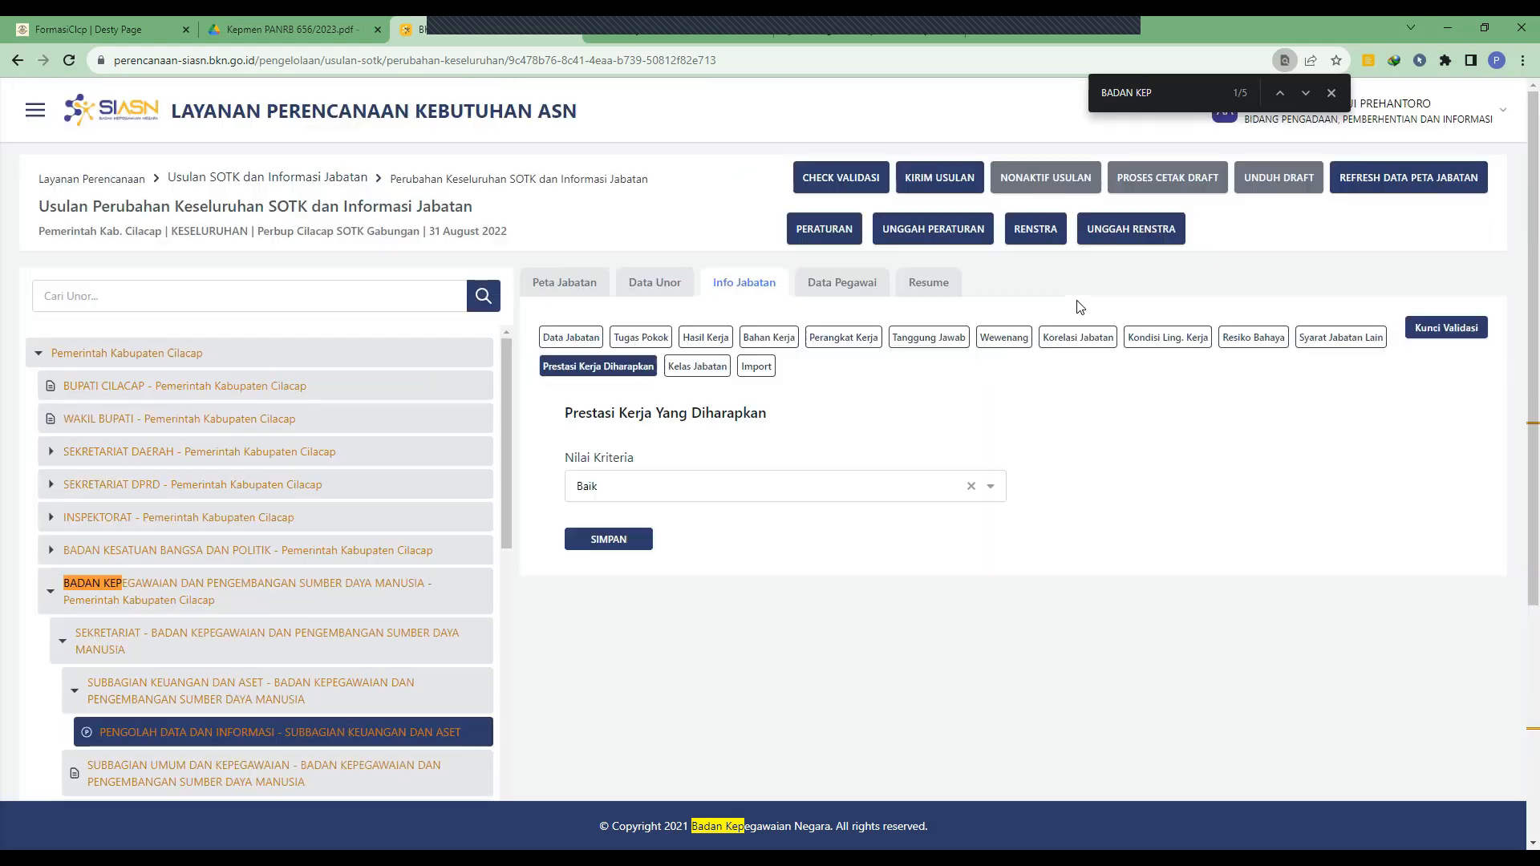
left_click(619, 541)
Review the Resume of Pengolah Data dan Informasi, covering its Data Jabatan and Syarat Jabatan Lain
left_click(924, 291)
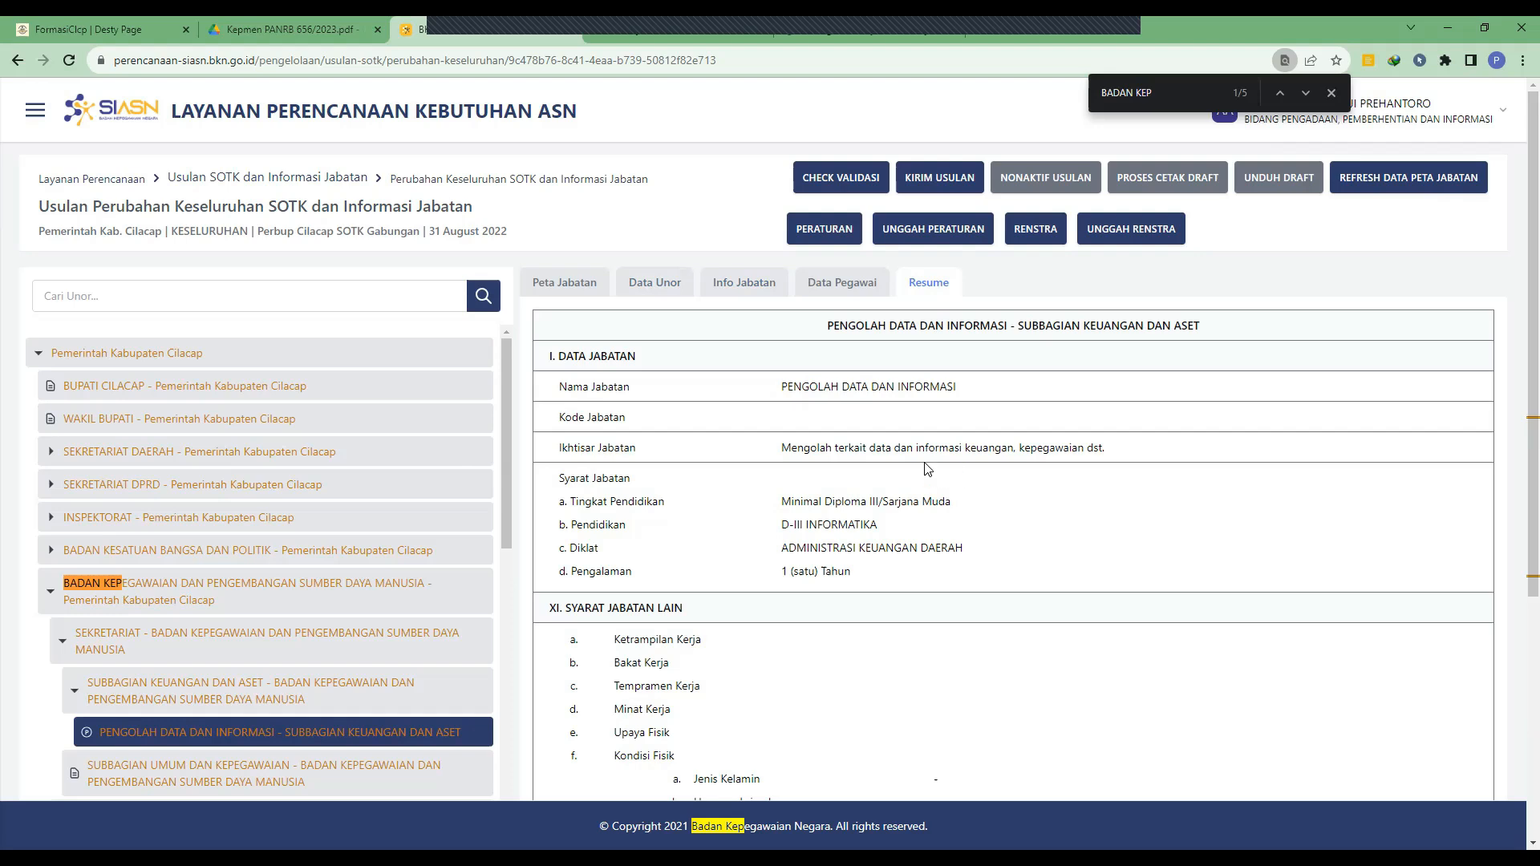
scroll(980, 443, "down", 1)
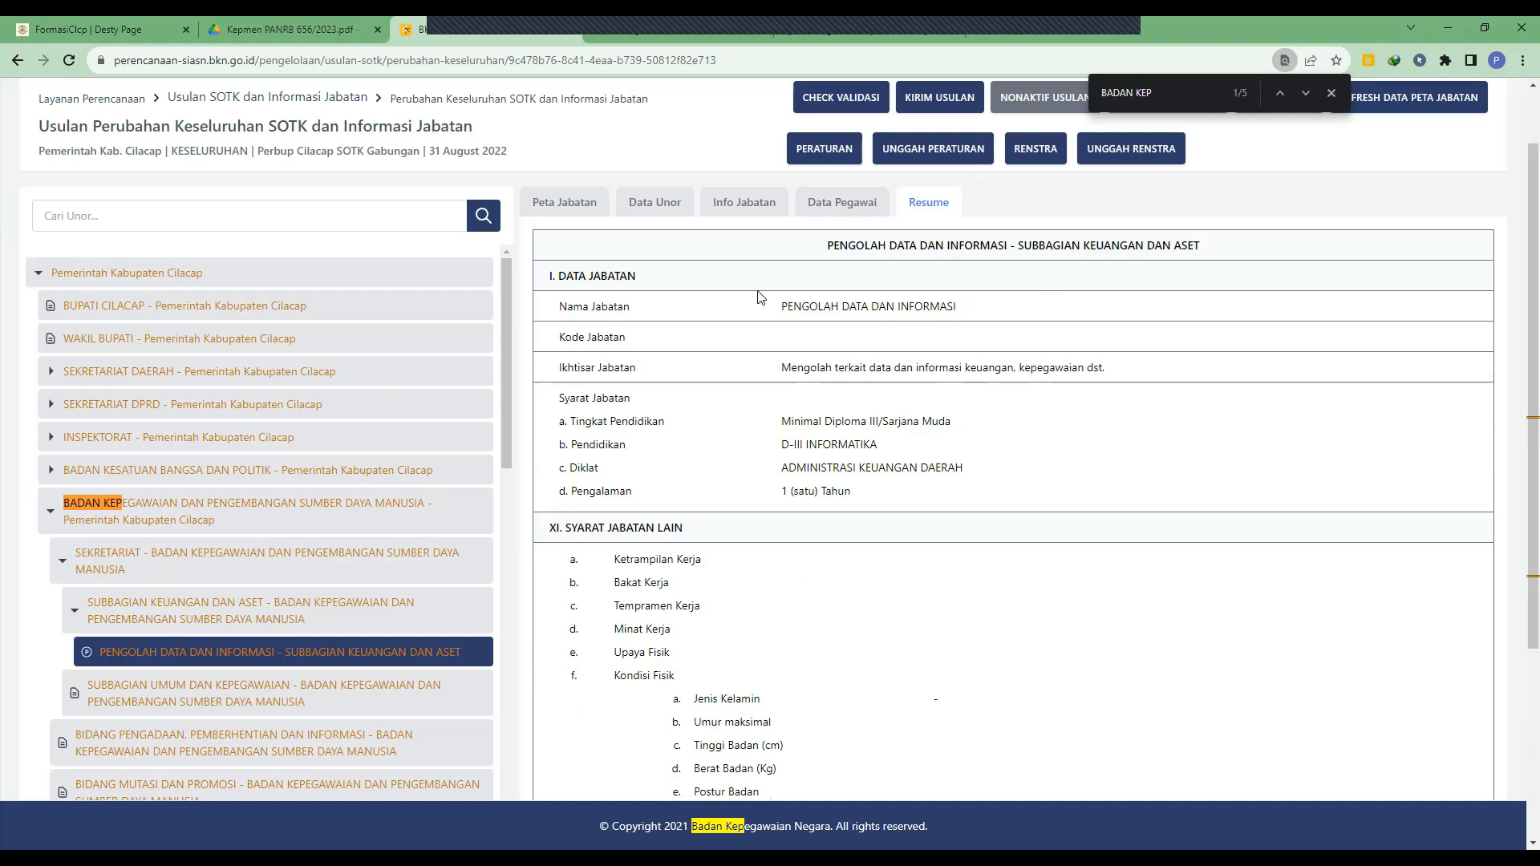
scroll(642, 265, "down", 1)
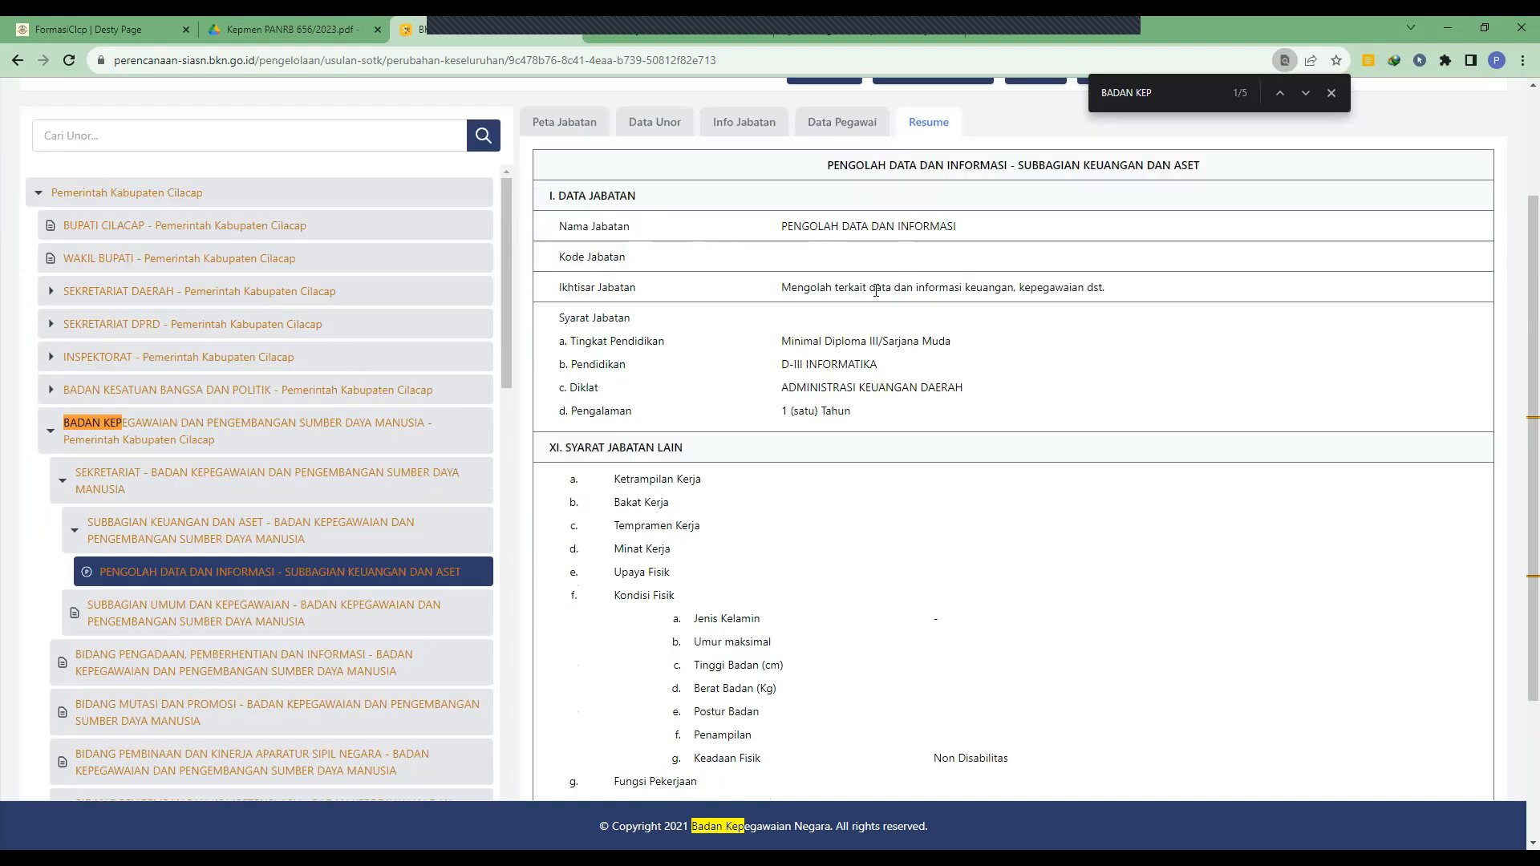
scroll(784, 324, "down", 2)
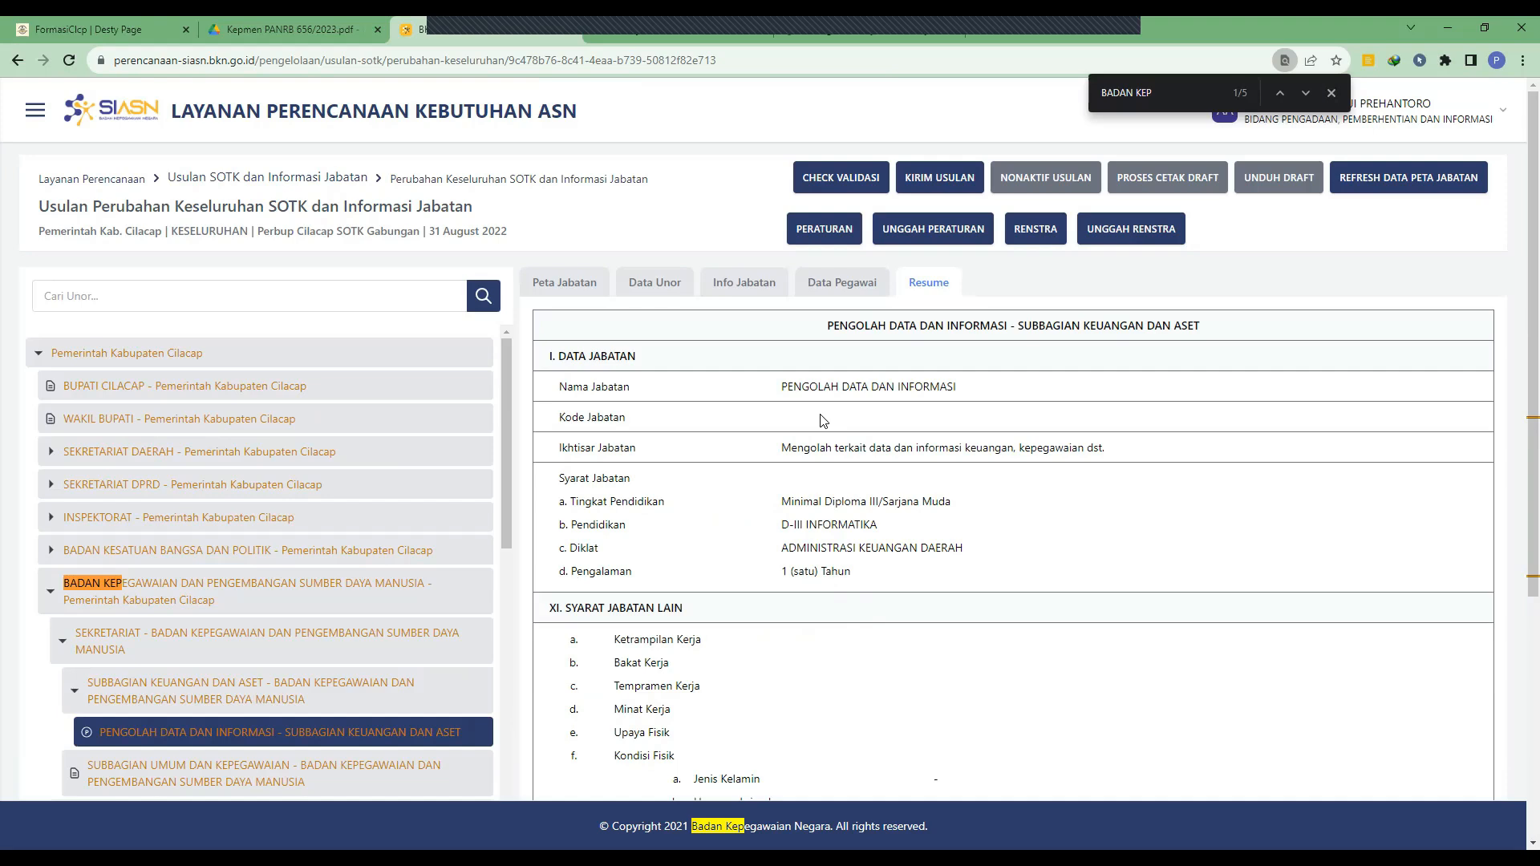
Select Subbagian Keuangan dan Aset in the unit tree and view its Peta Jabatan
scroll(436, 601, "down", 1)
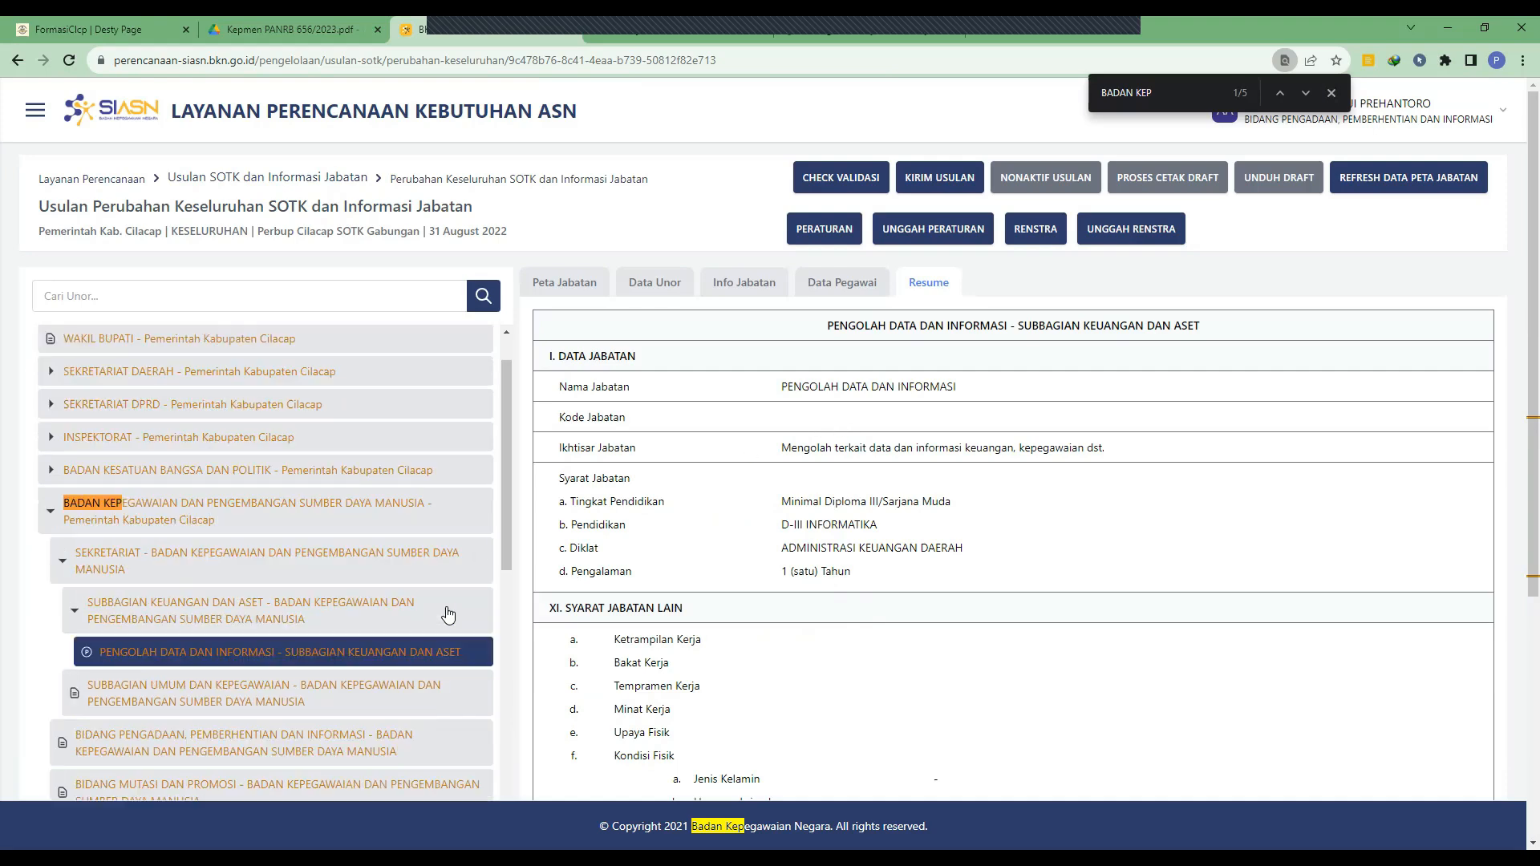
scroll(283, 585, "down", 1)
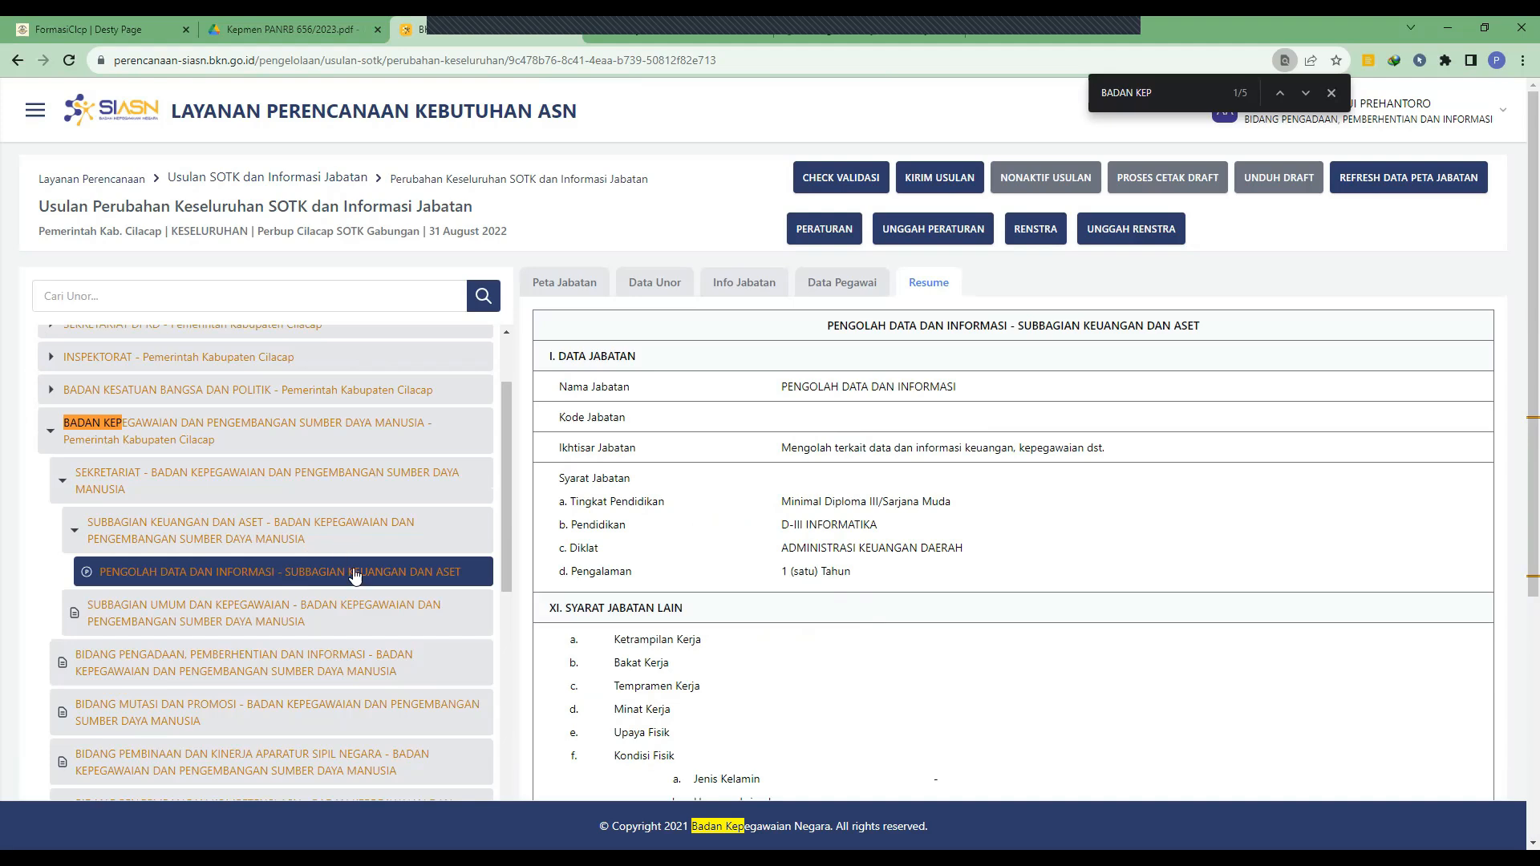
left_click(372, 546)
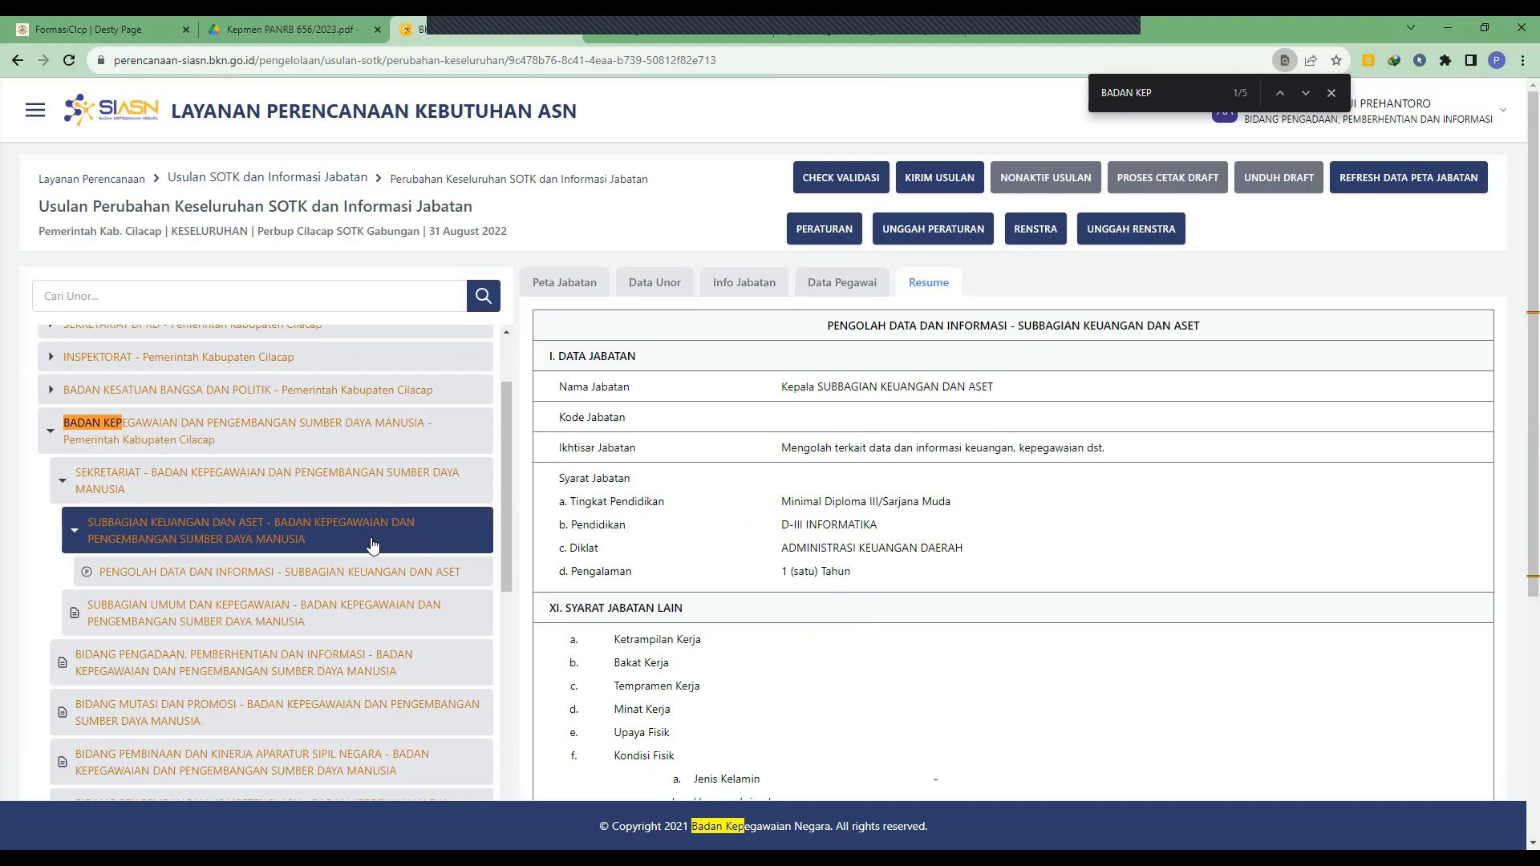
left_click(579, 288)
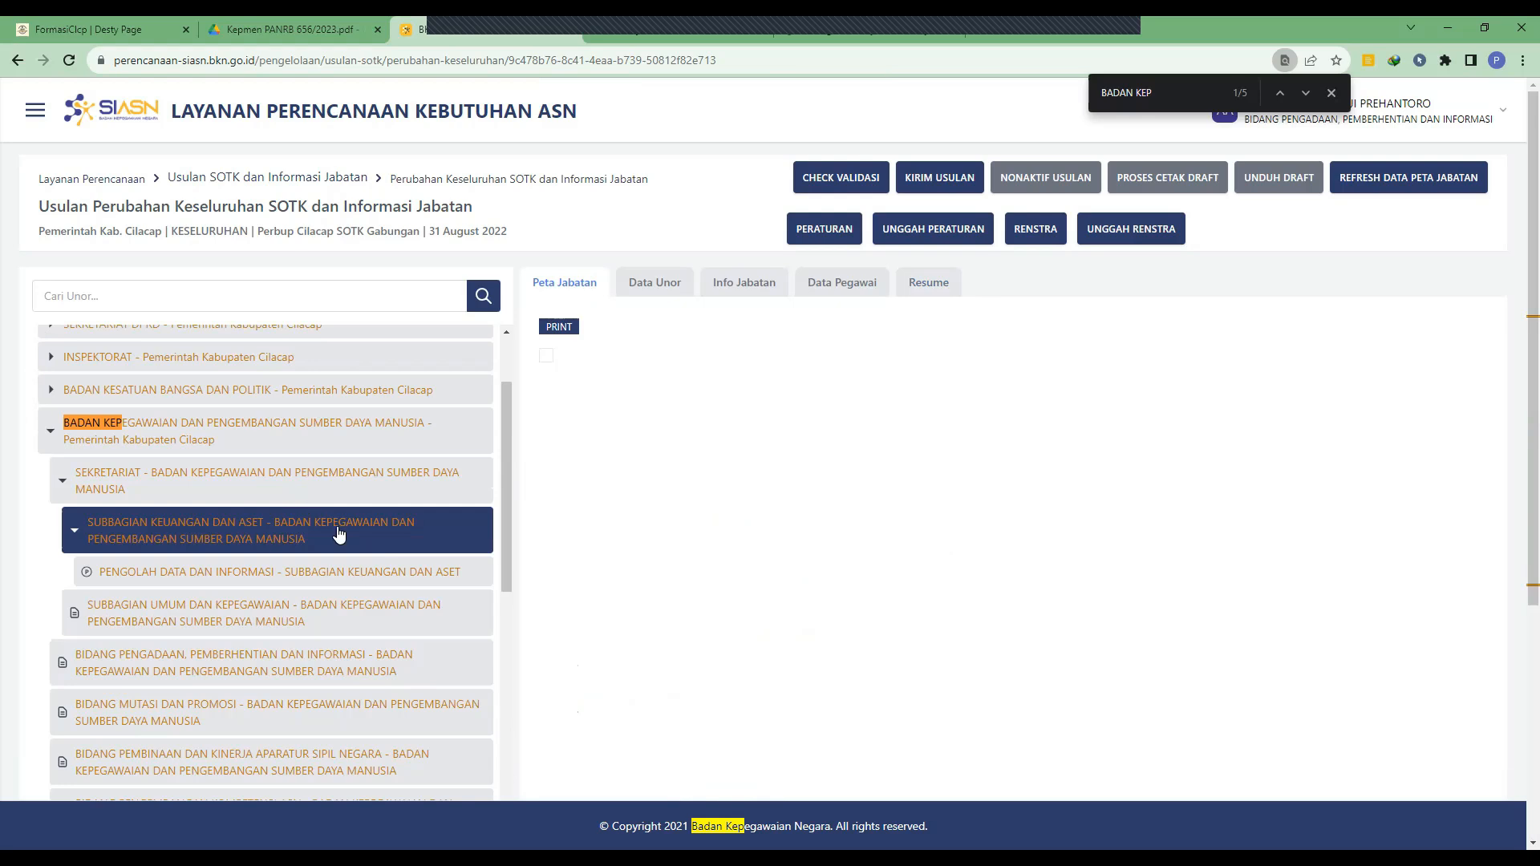
Open the Data Unor of Subbagian Keuangan dan Aset and show the actions available for that unit
scroll(454, 543, "down", 1)
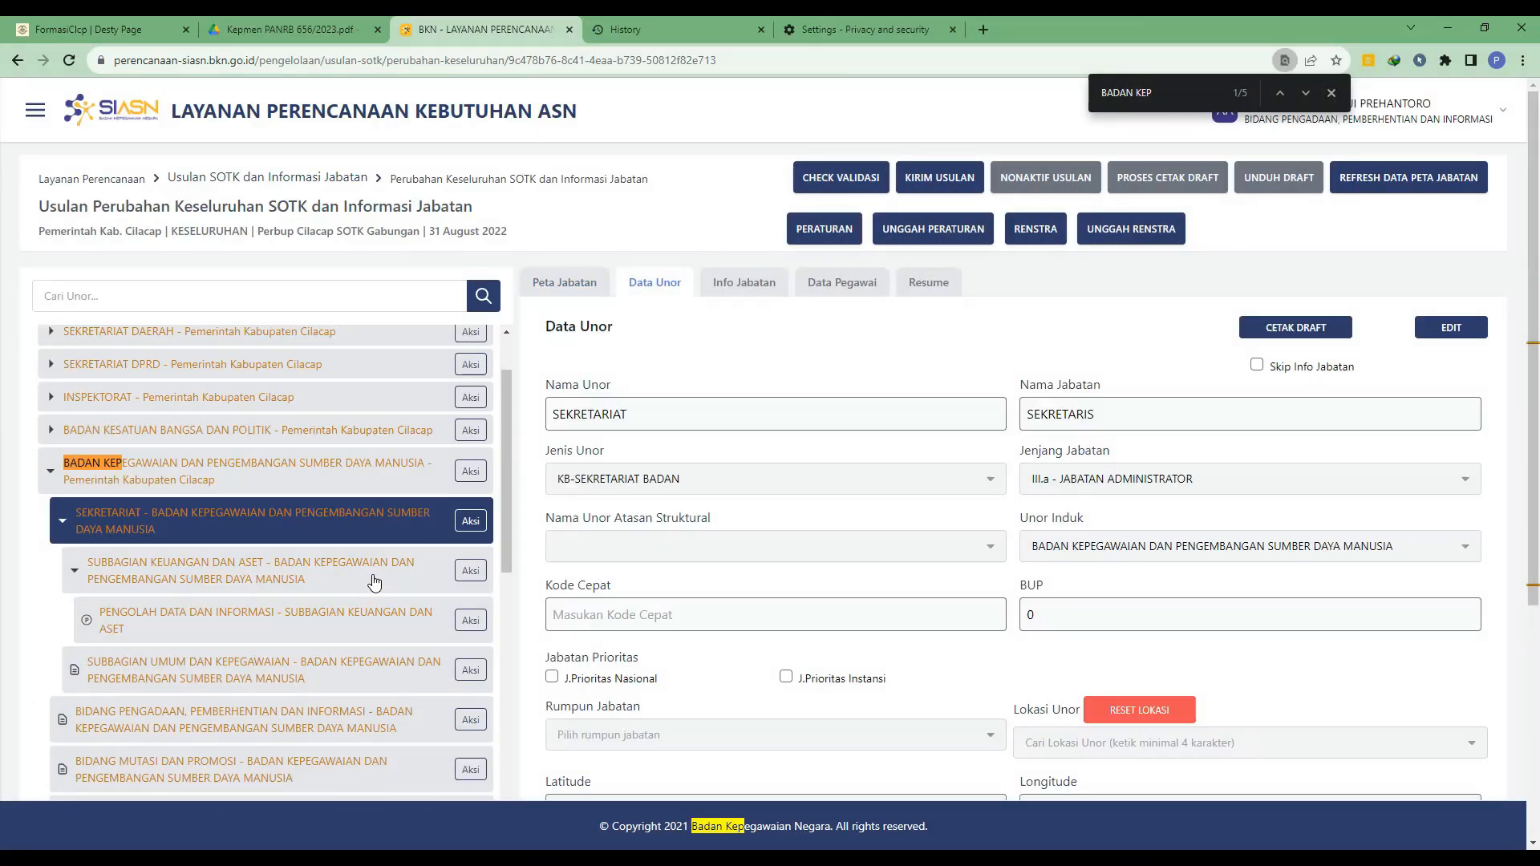
left_click(374, 583)
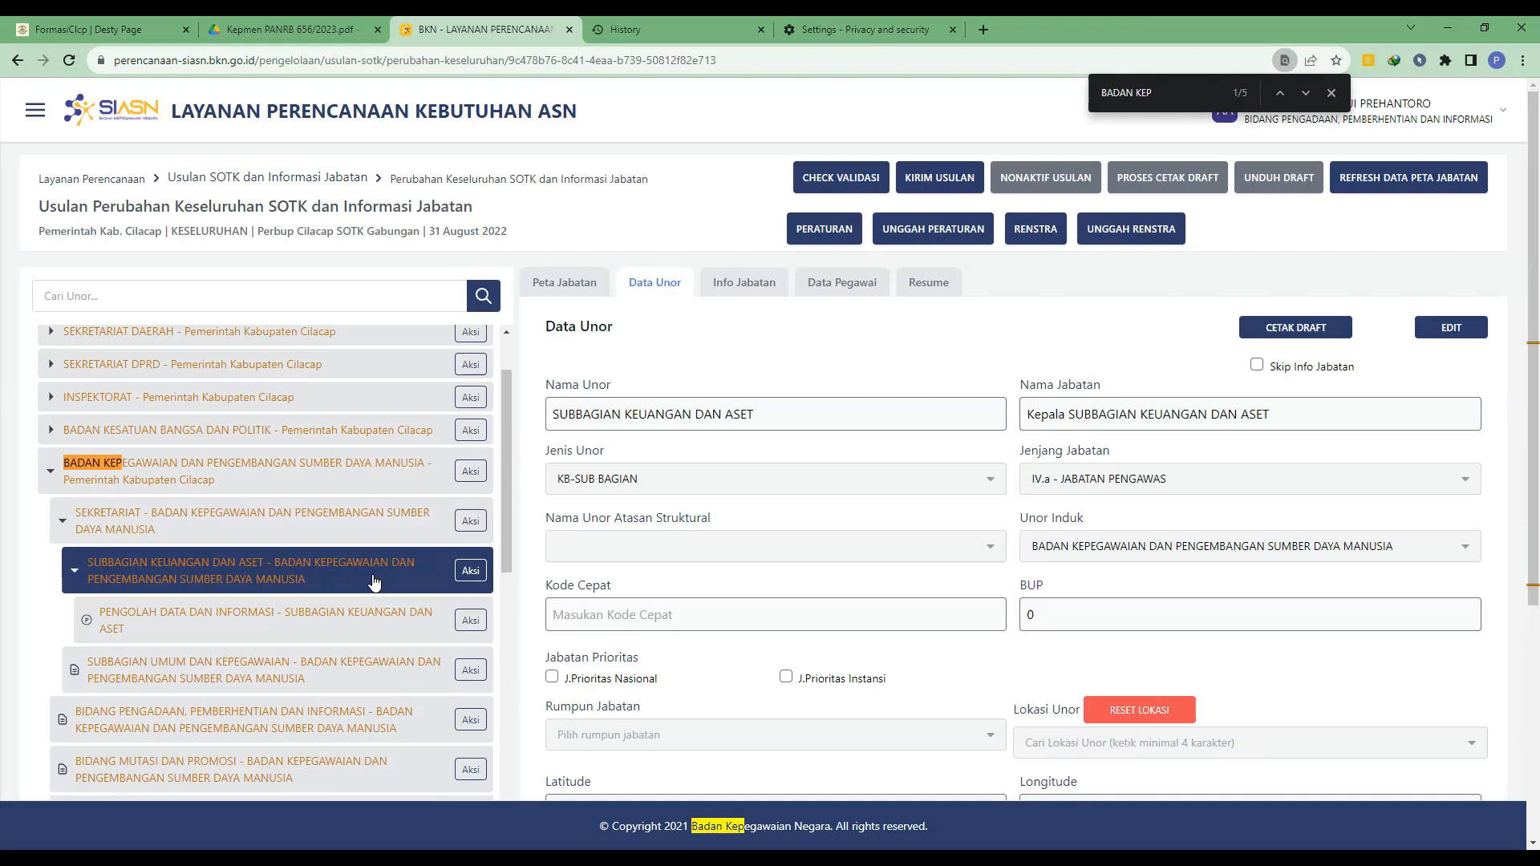
left_click(471, 572)
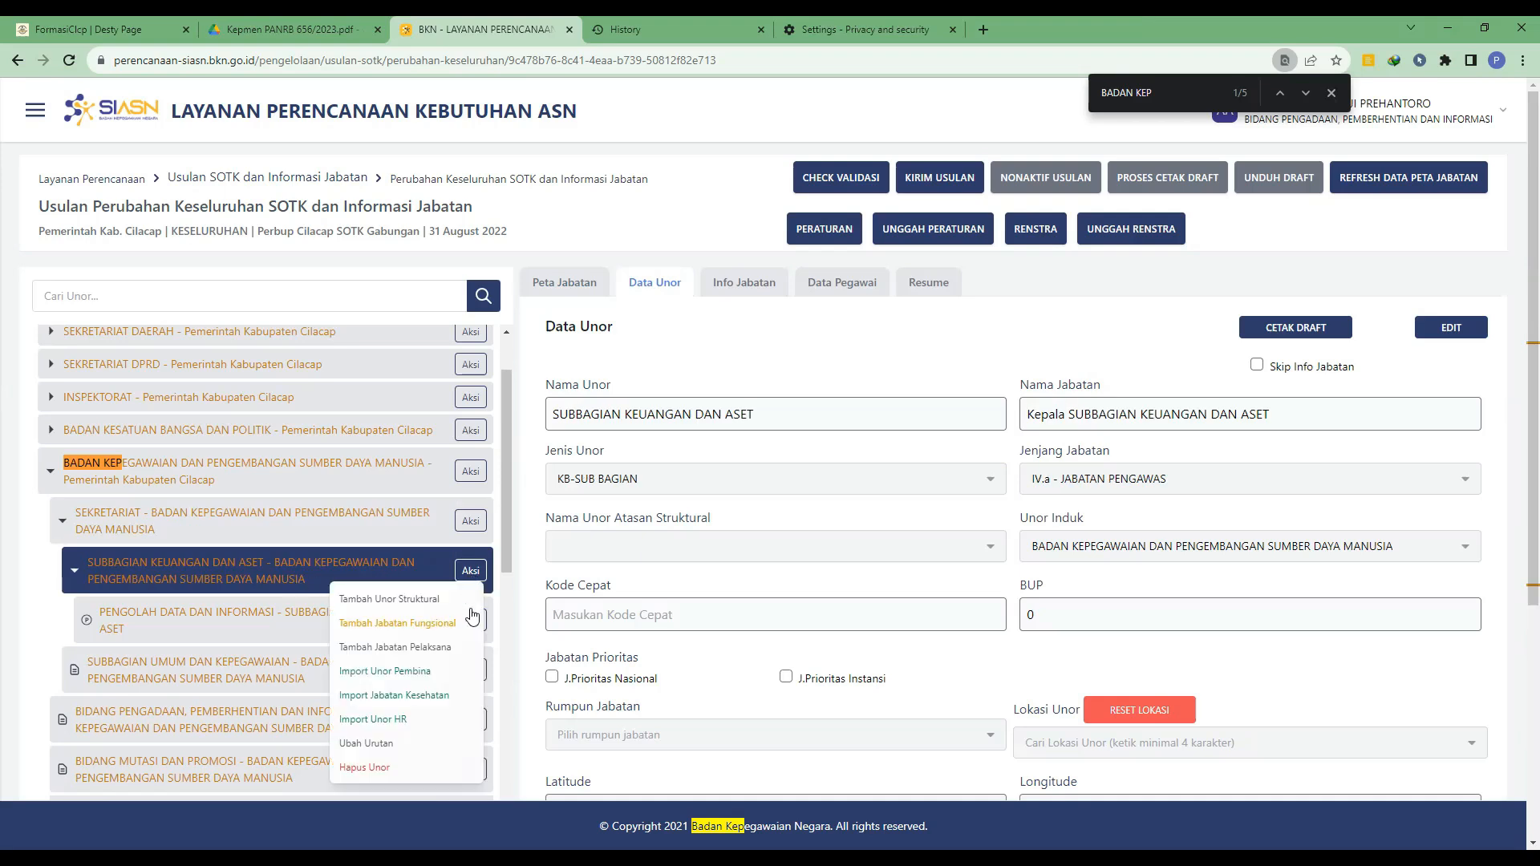